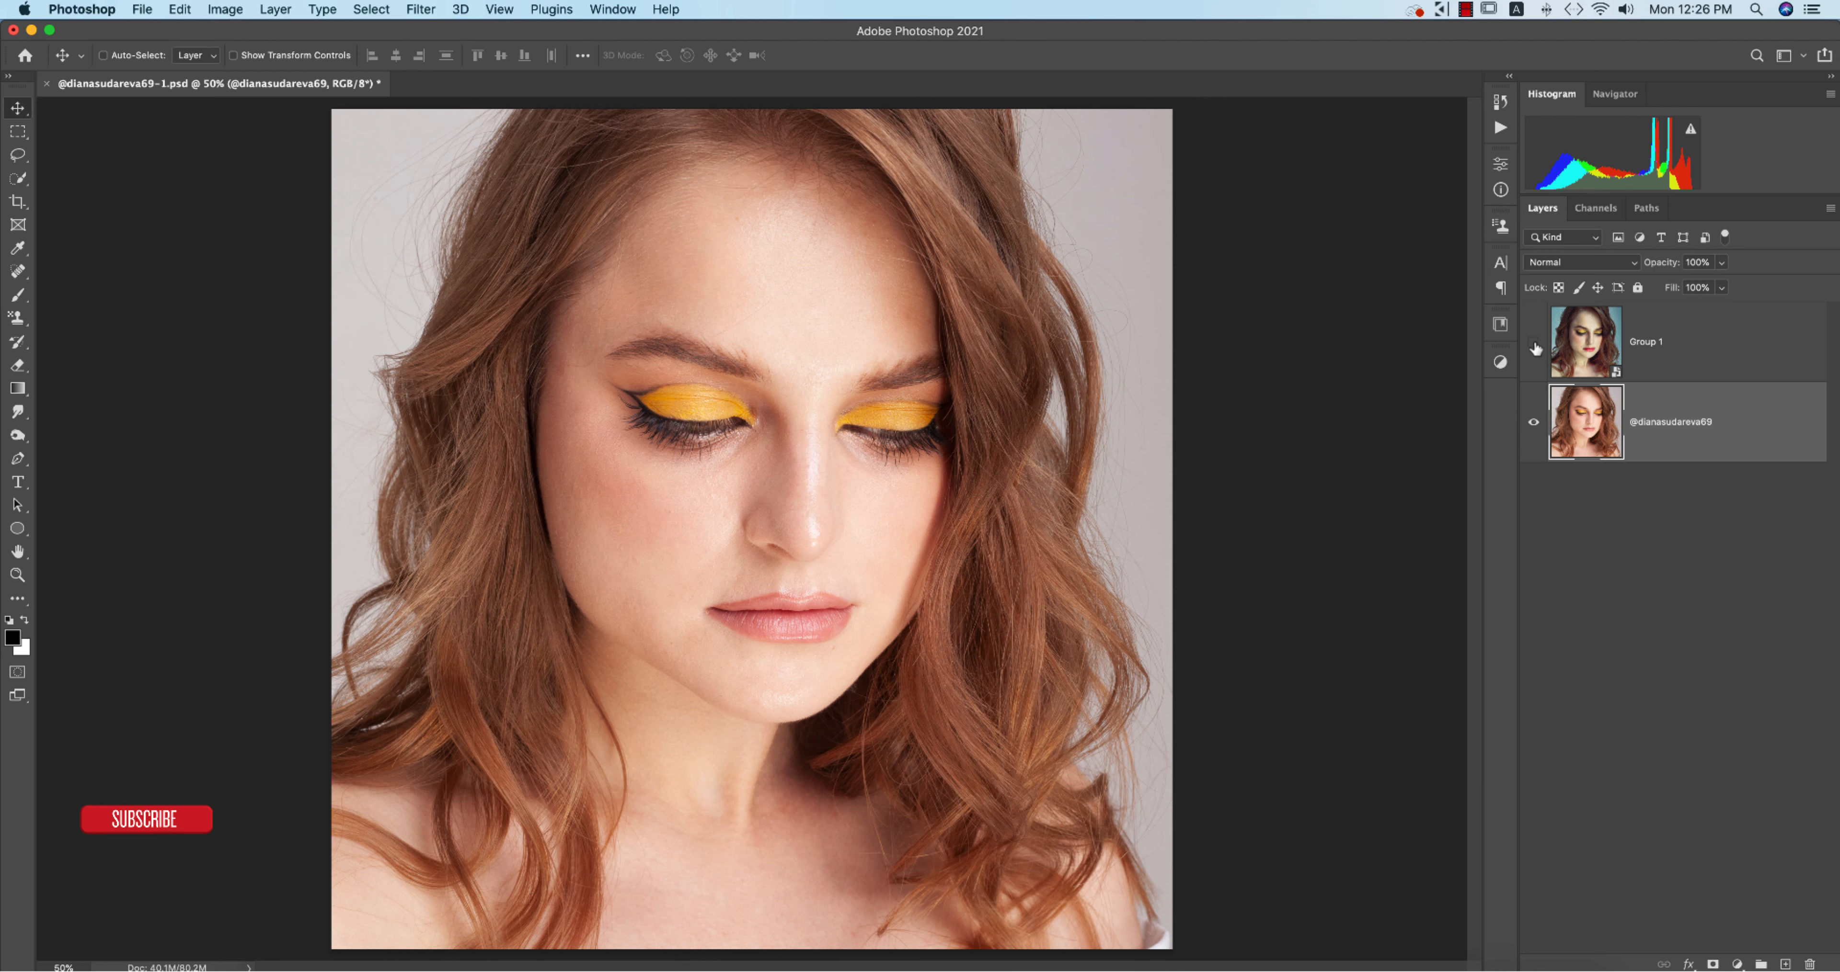
Compare the portrait with and without Group 1, leaving Group 1 hidden and placed below the portrait photo layer.
left_click(1533, 345)
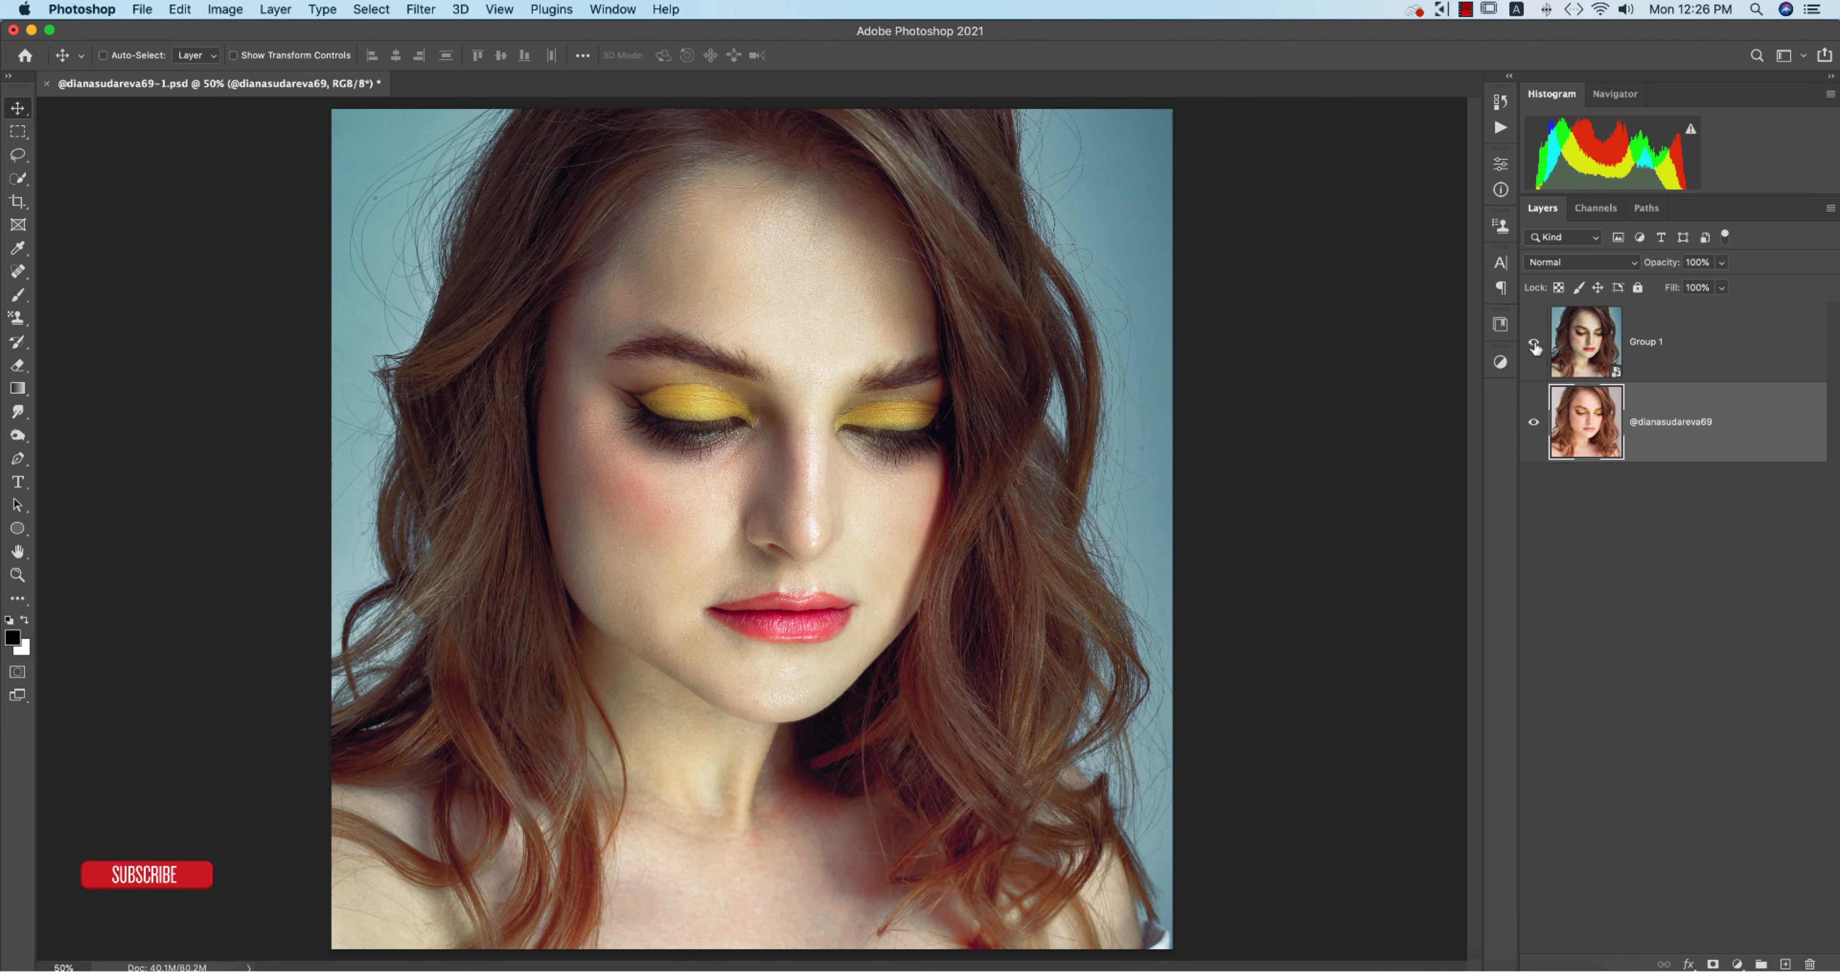
left_click(1670, 353)
left_click(1533, 345)
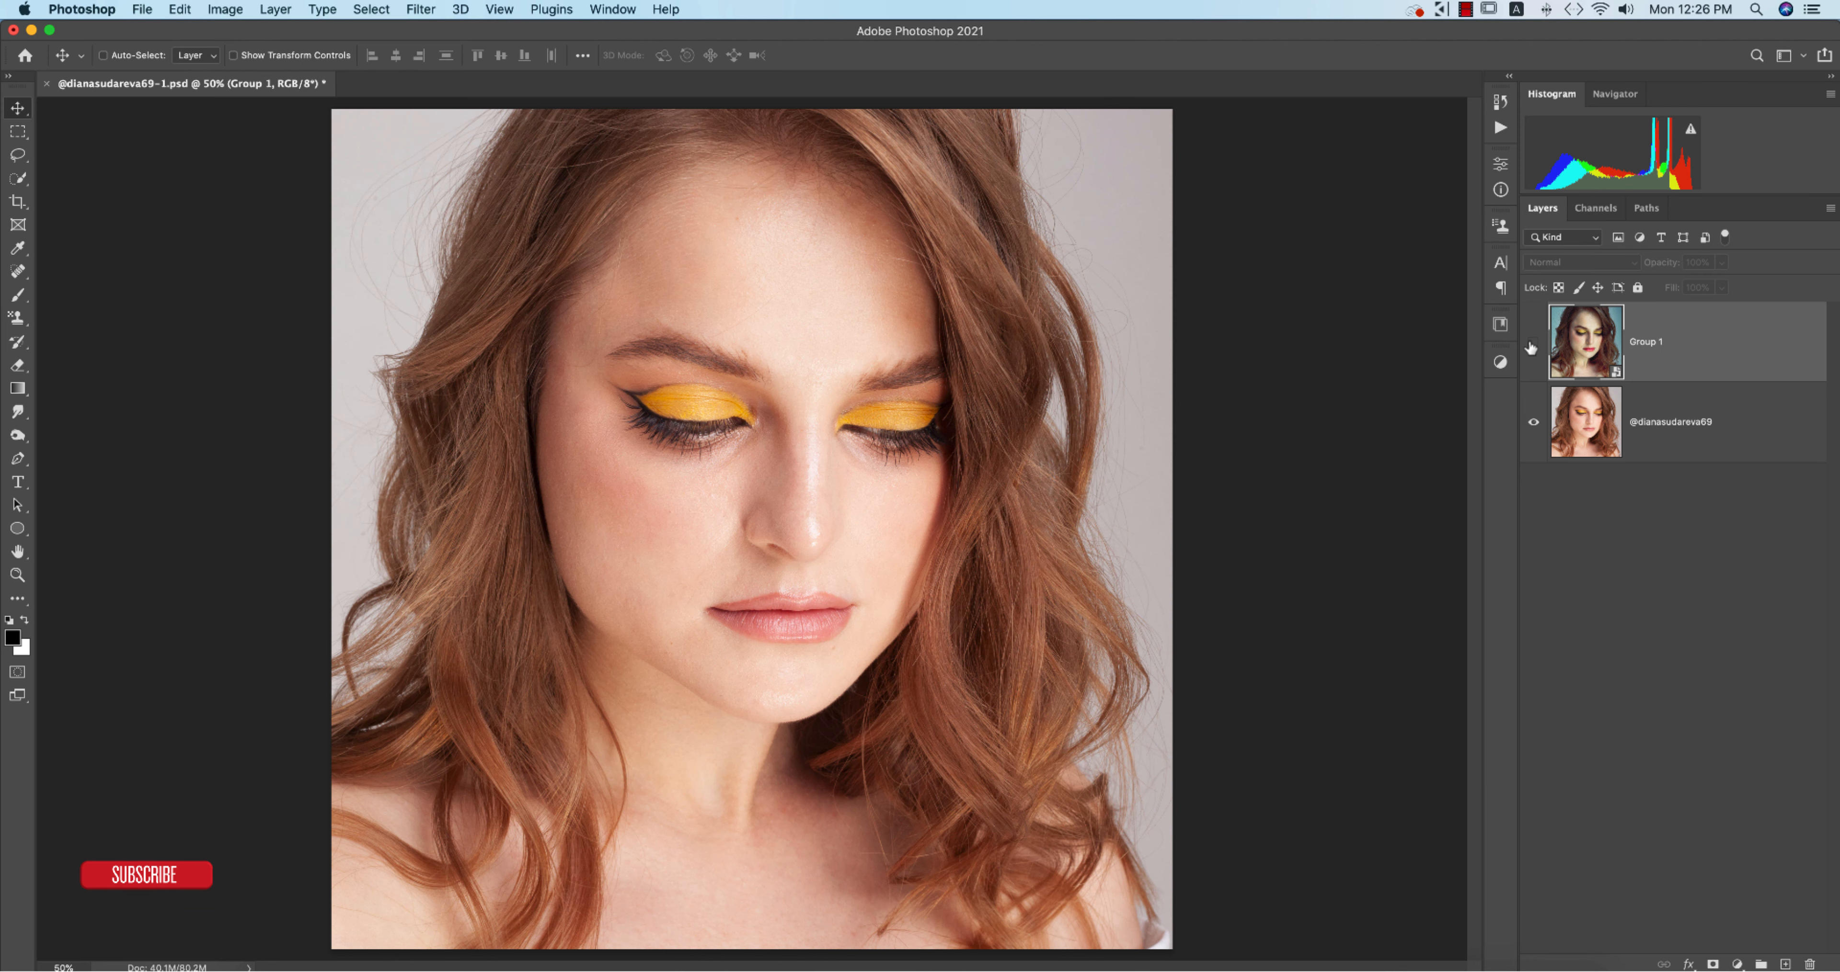
left_click_drag(1693, 357, 1666, 509)
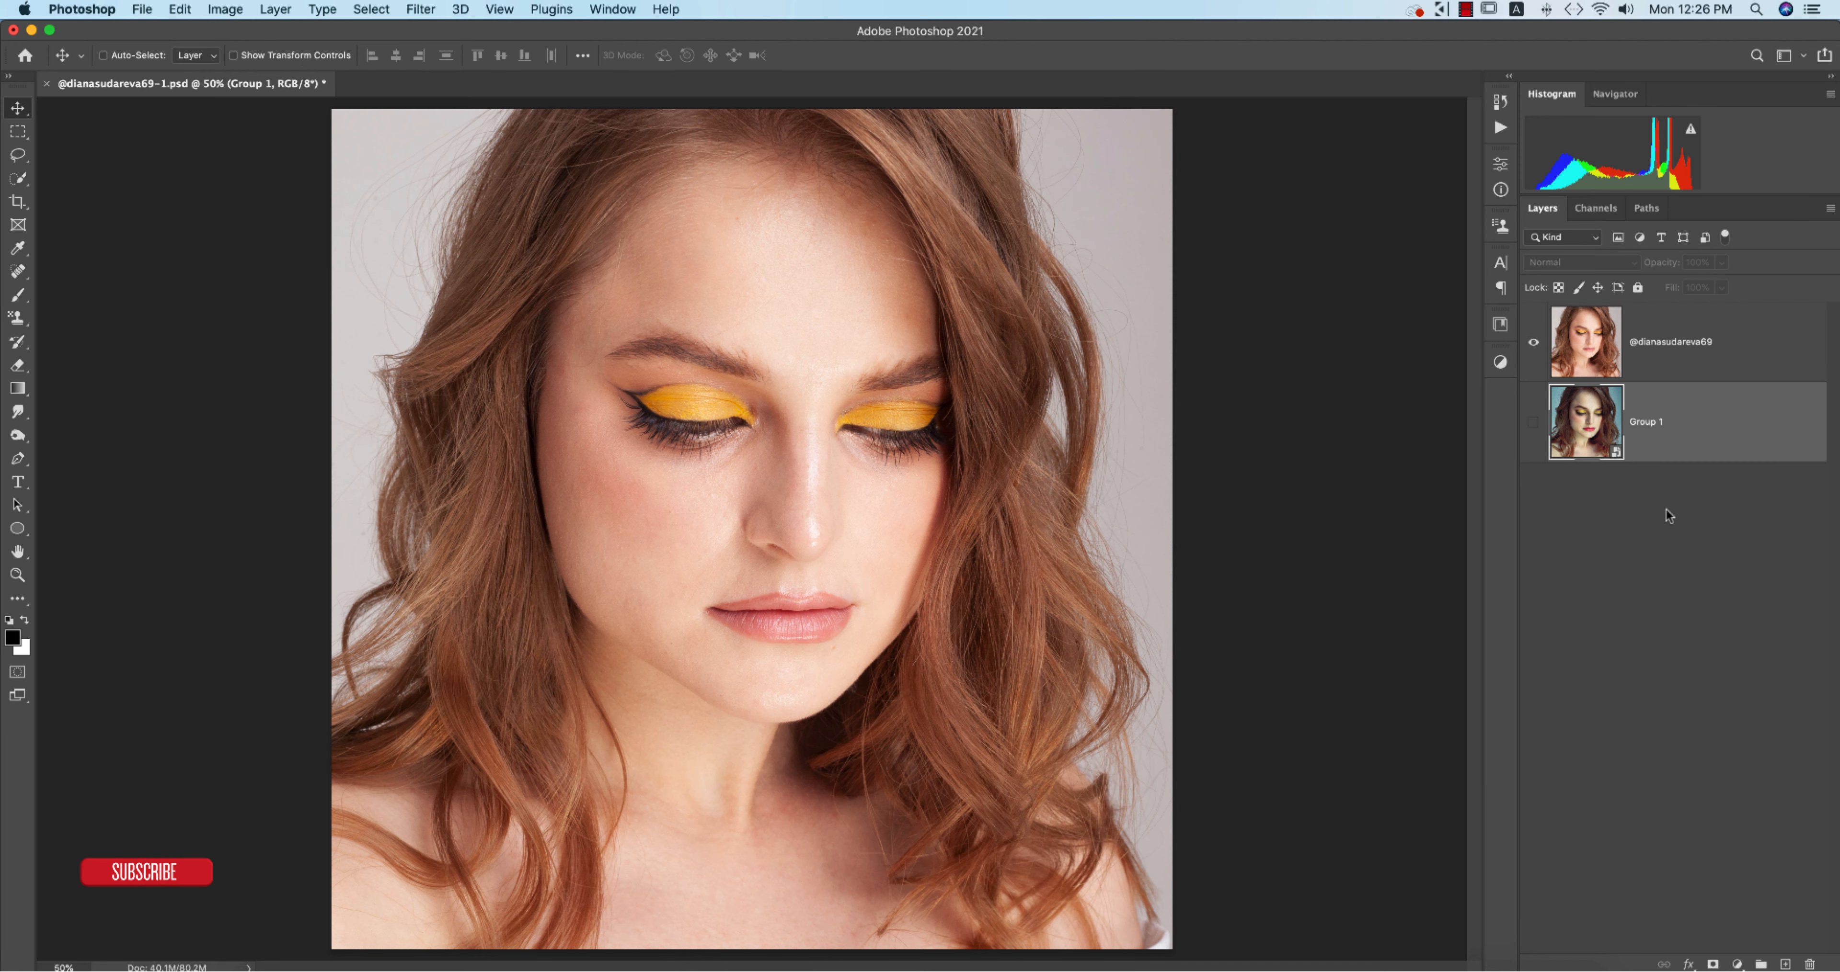
Open the portrait photo layer in the Camera Raw Filter and take the filter out of full-screen view.
left_click(1640, 357)
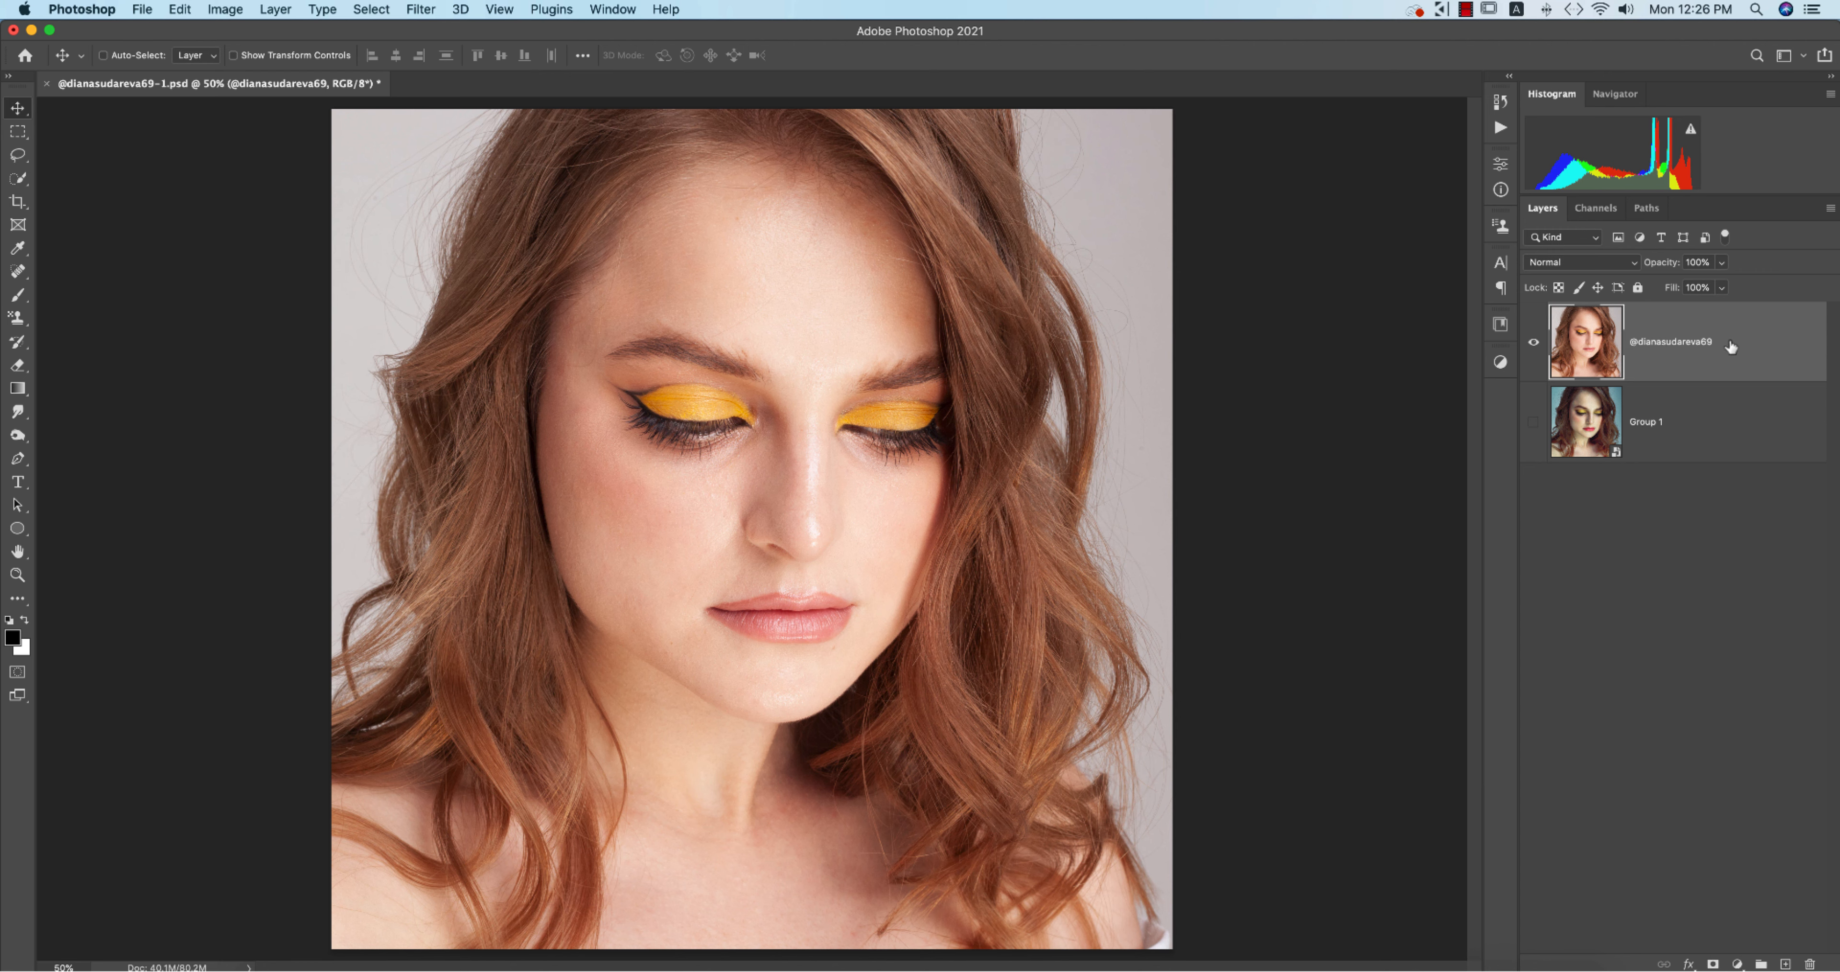
left_click(544, 12)
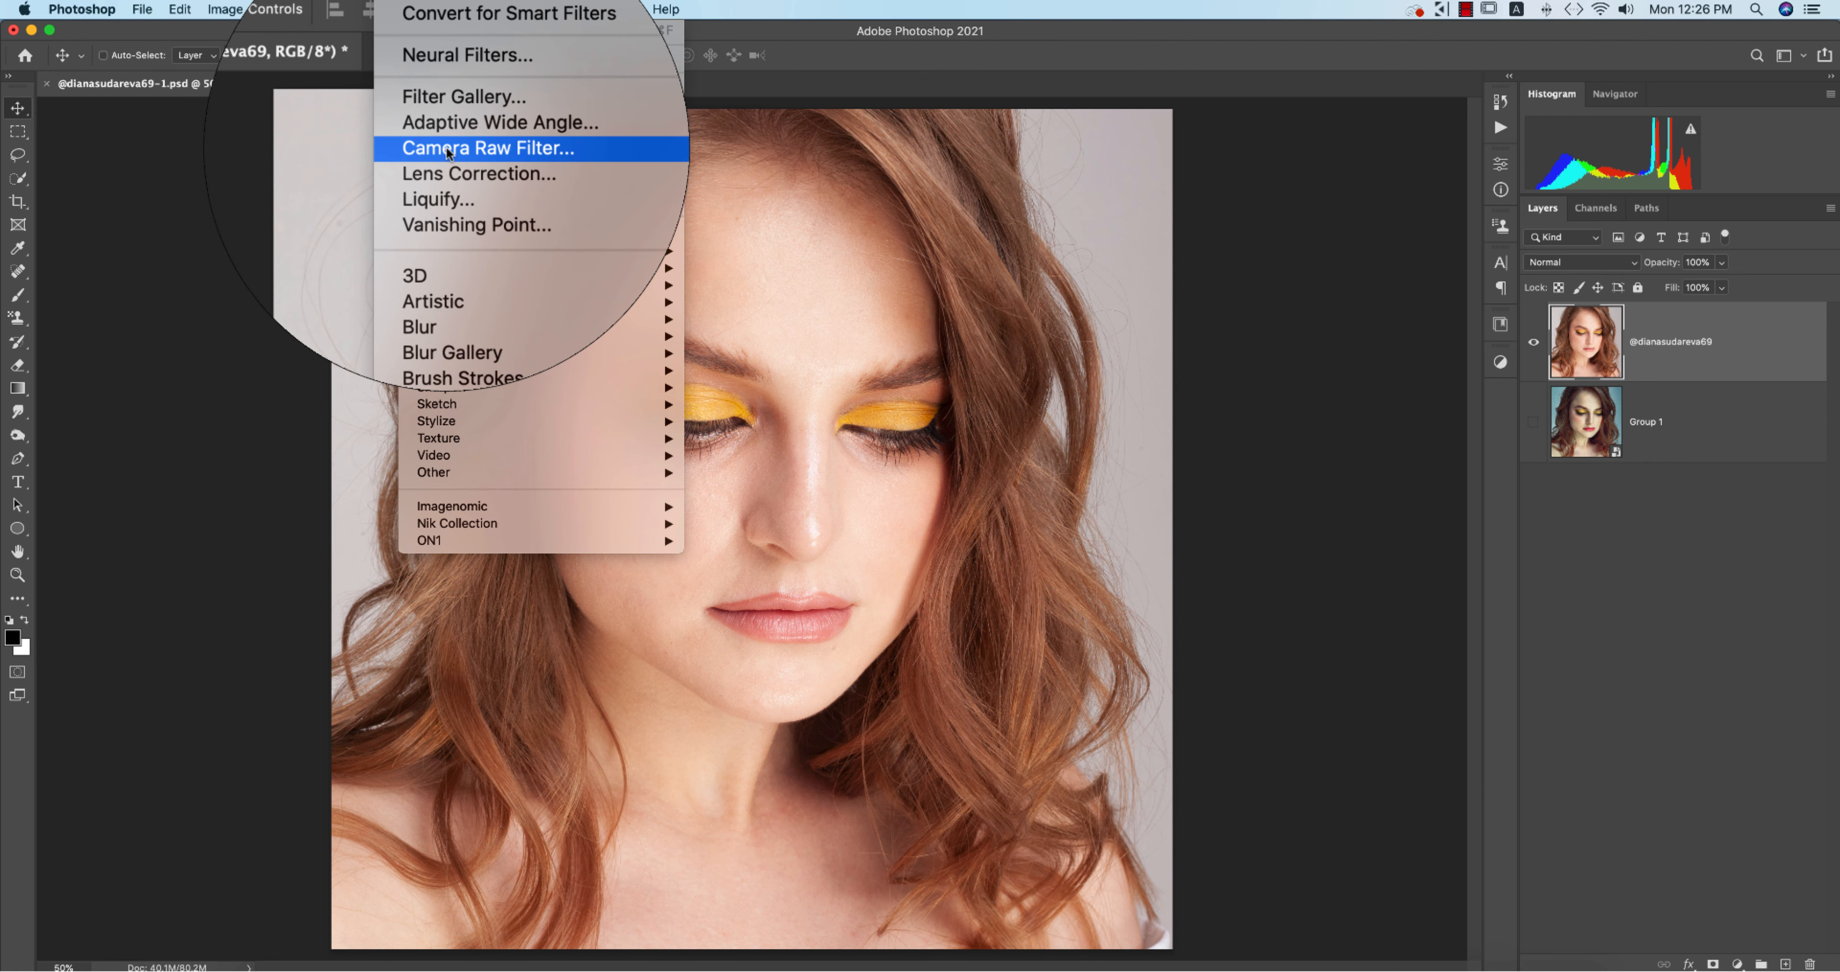
left_click(457, 148)
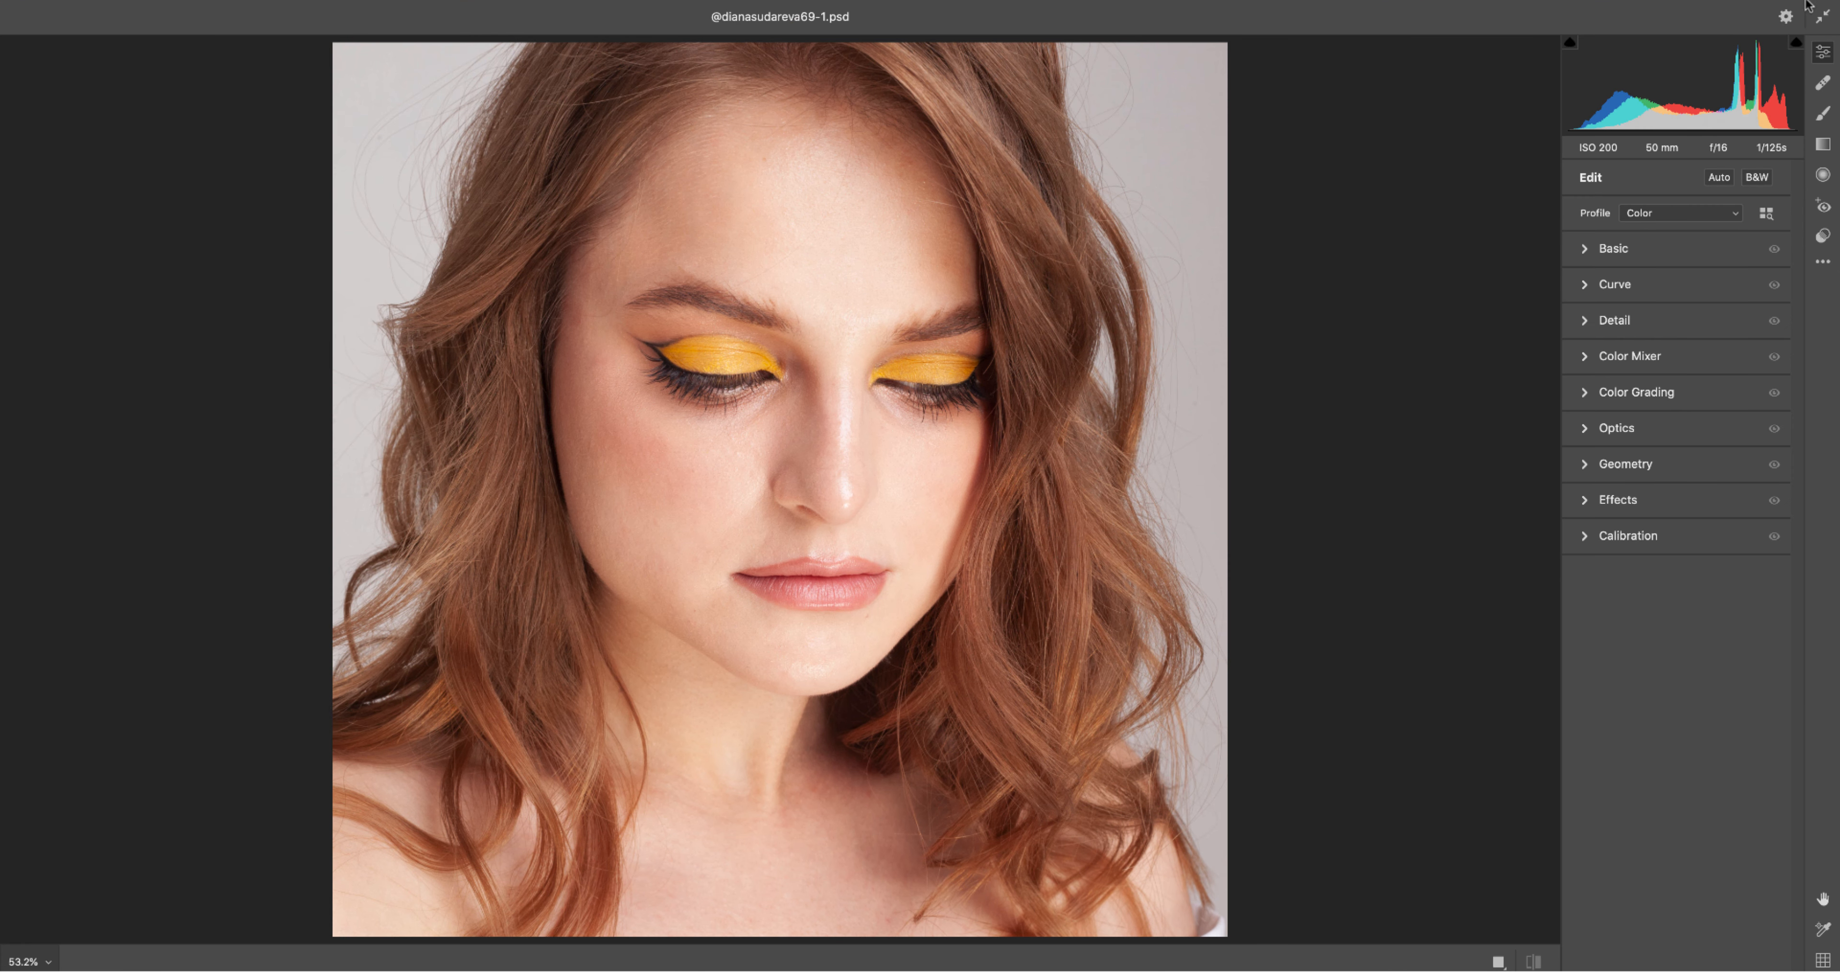
left_click(1823, 16)
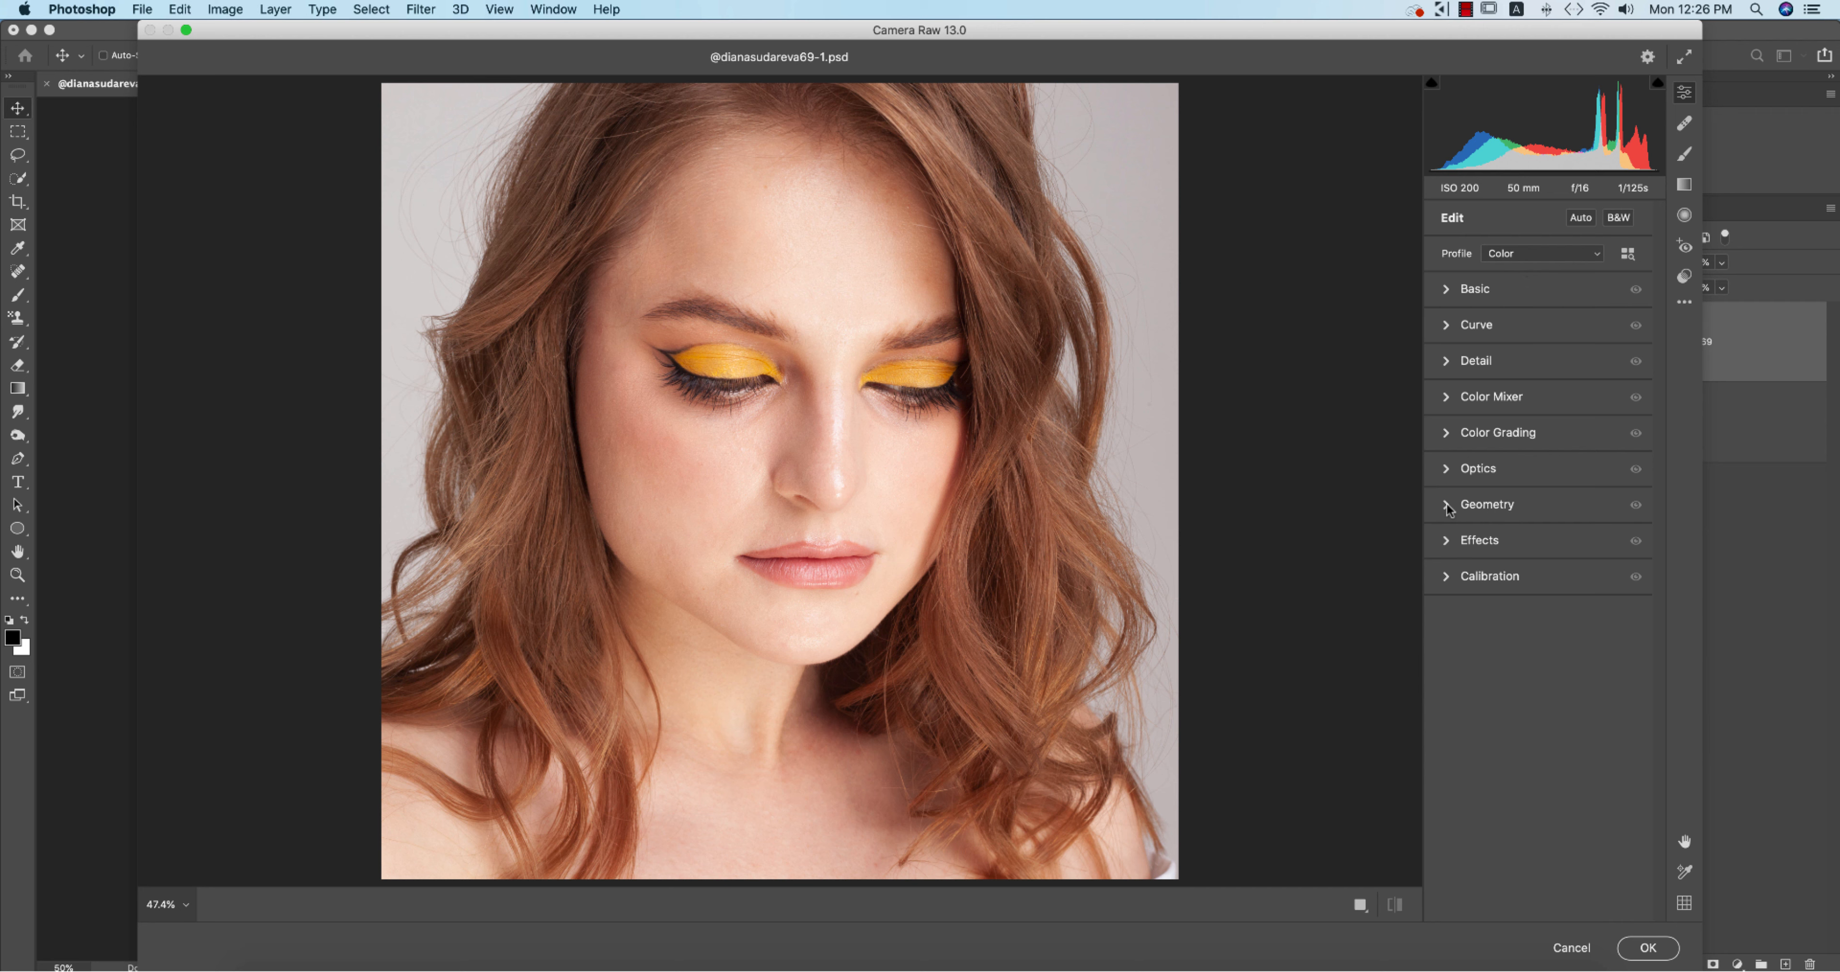
Examine the Color Grading wheels for midtones, shadows and highlights, and collapse the section again.
left_click(1446, 433)
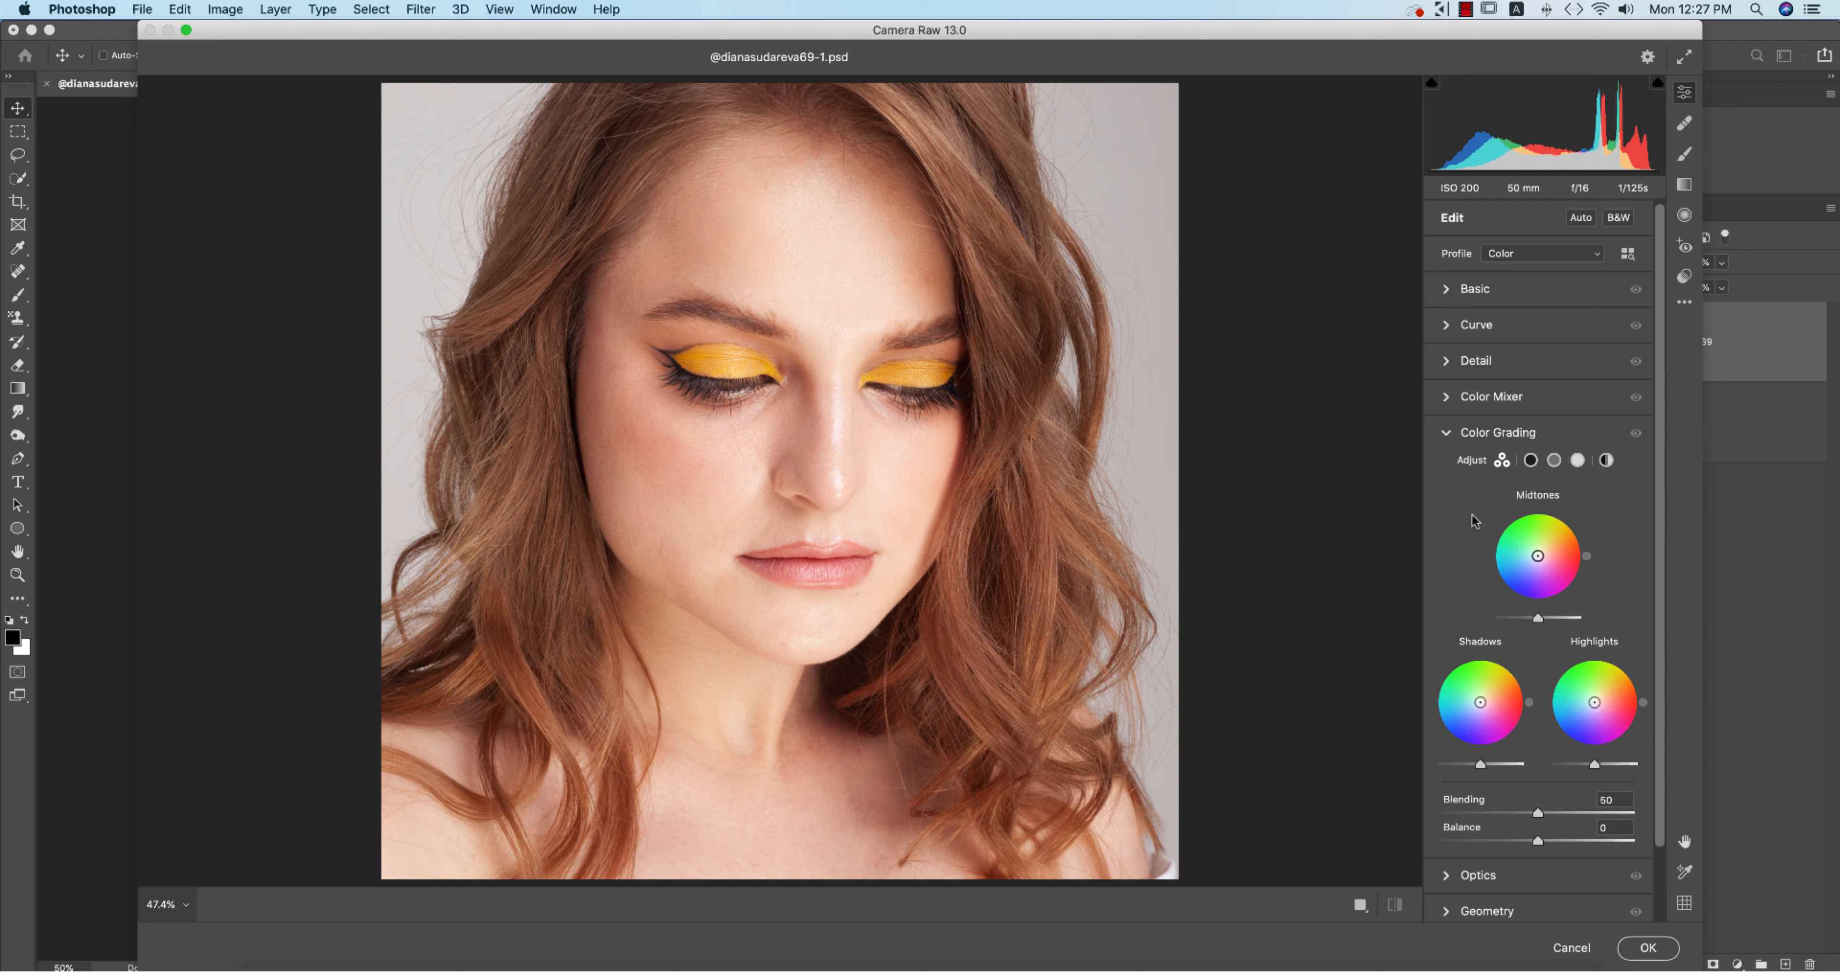
left_click(1446, 437)
left_click(1463, 441)
left_click(1448, 437)
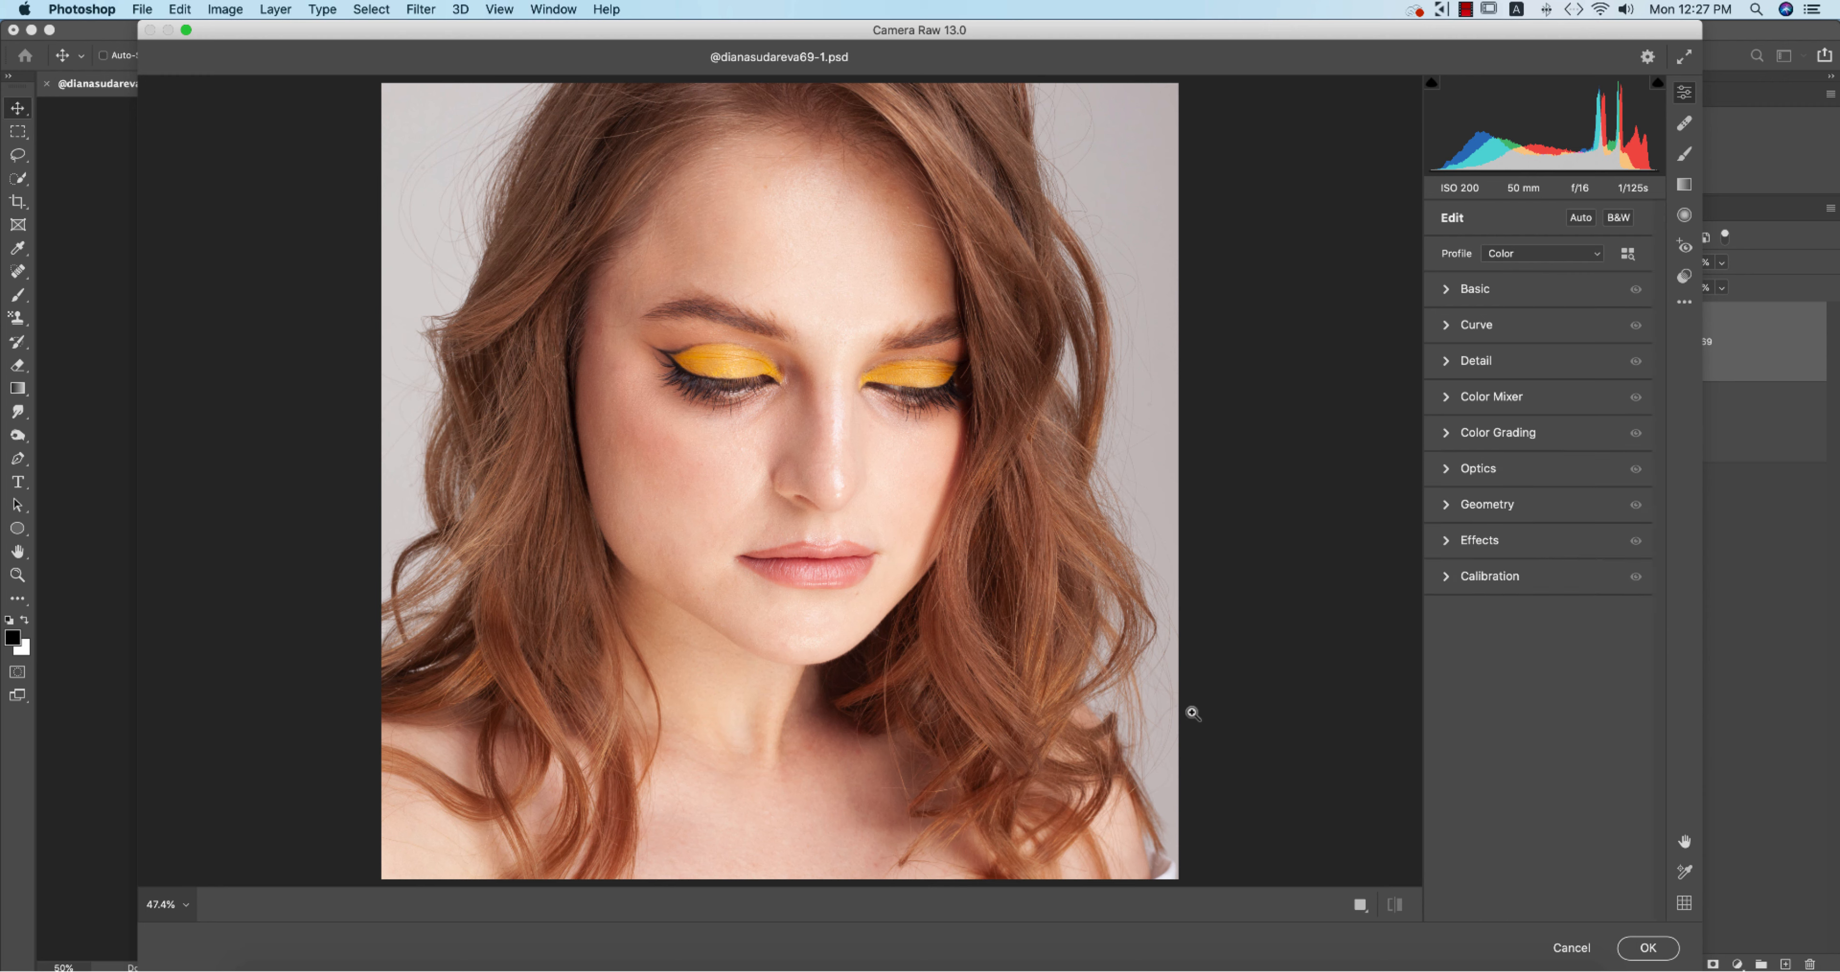
Try out the panel modes of the Camera Raw edit sections and set them to Responsive Panel Mode.
right_click(1486, 647)
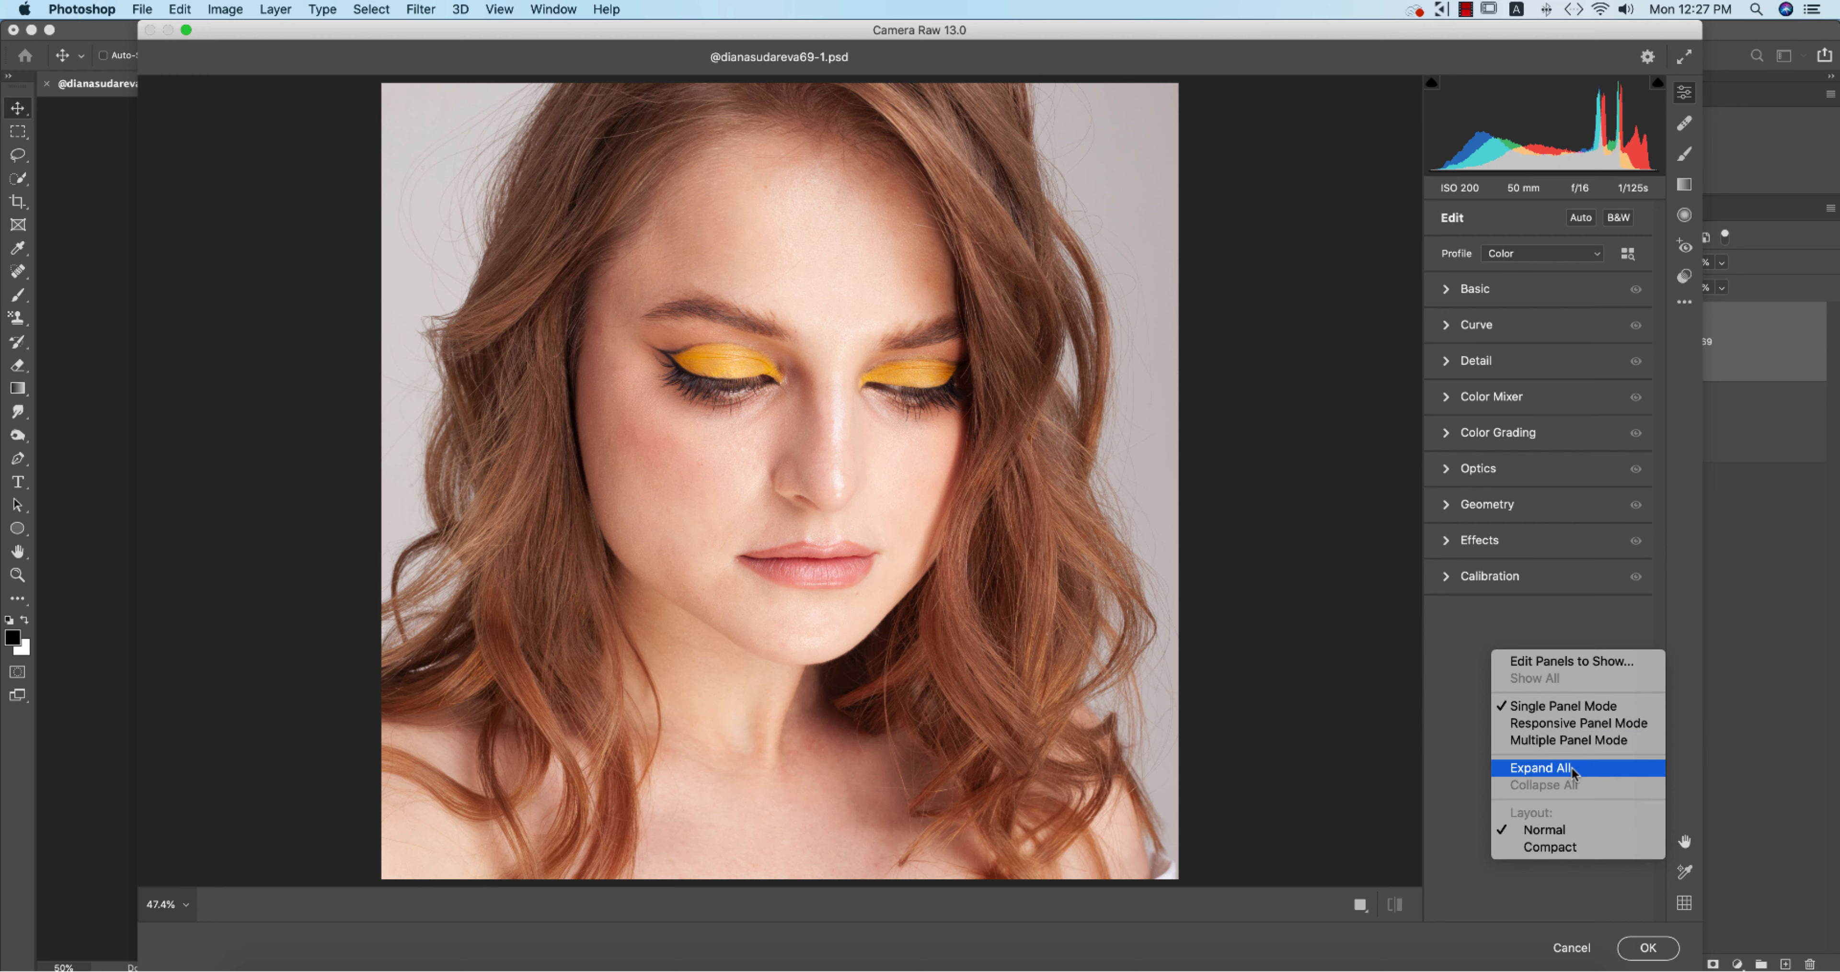
left_click(1579, 745)
right_click(1516, 660)
left_click(1544, 716)
right_click(1496, 662)
left_click(1530, 740)
right_click(1512, 698)
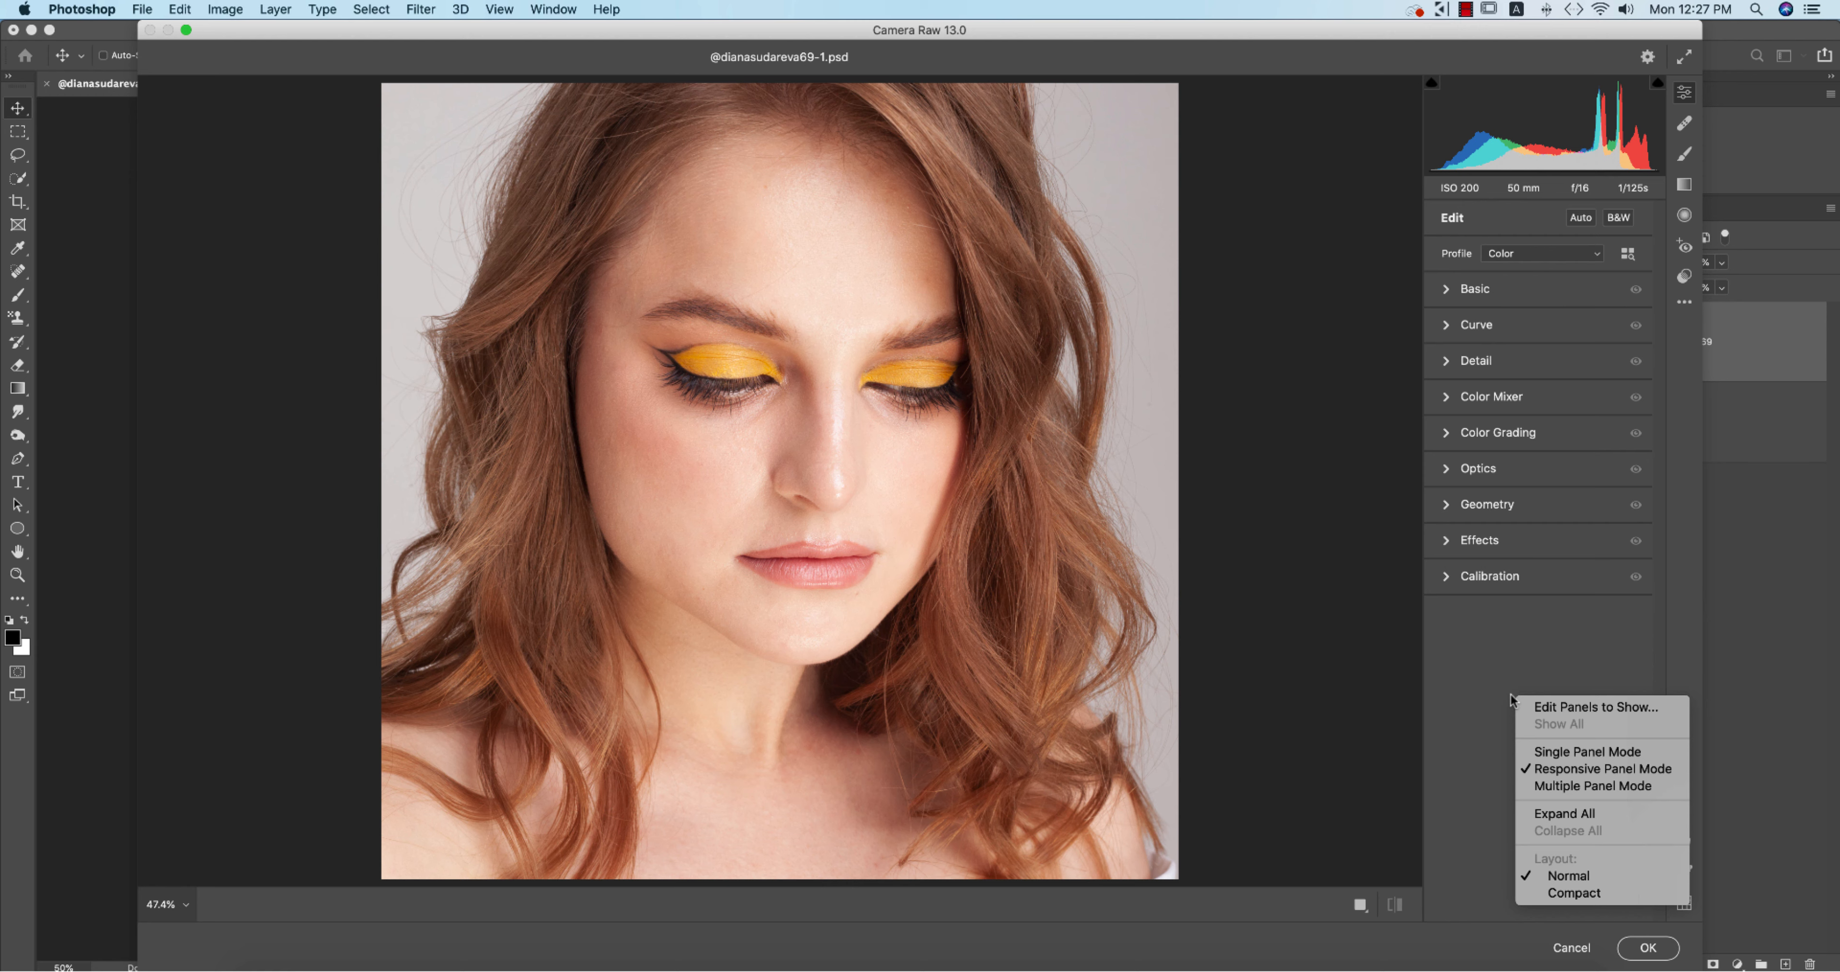
Hide the Optics and Geometry sections from the list of Camera Raw edit panels.
left_click(1546, 707)
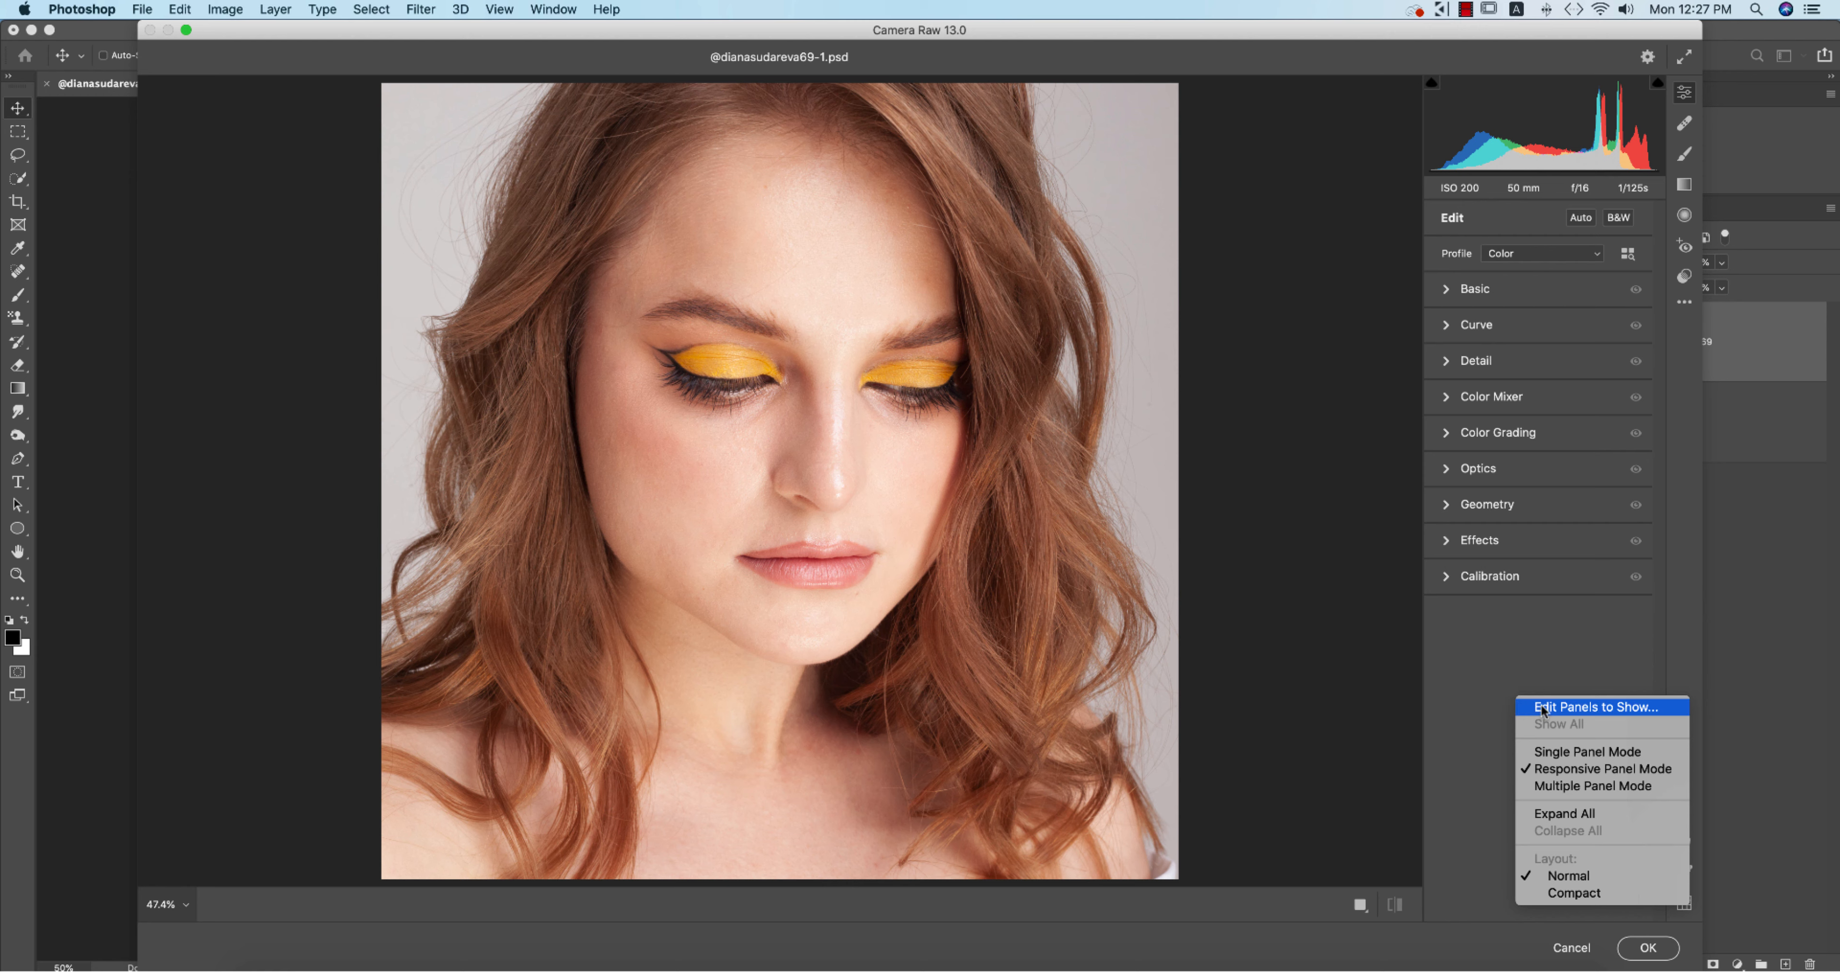
left_click_drag(902, 272, 1232, 328)
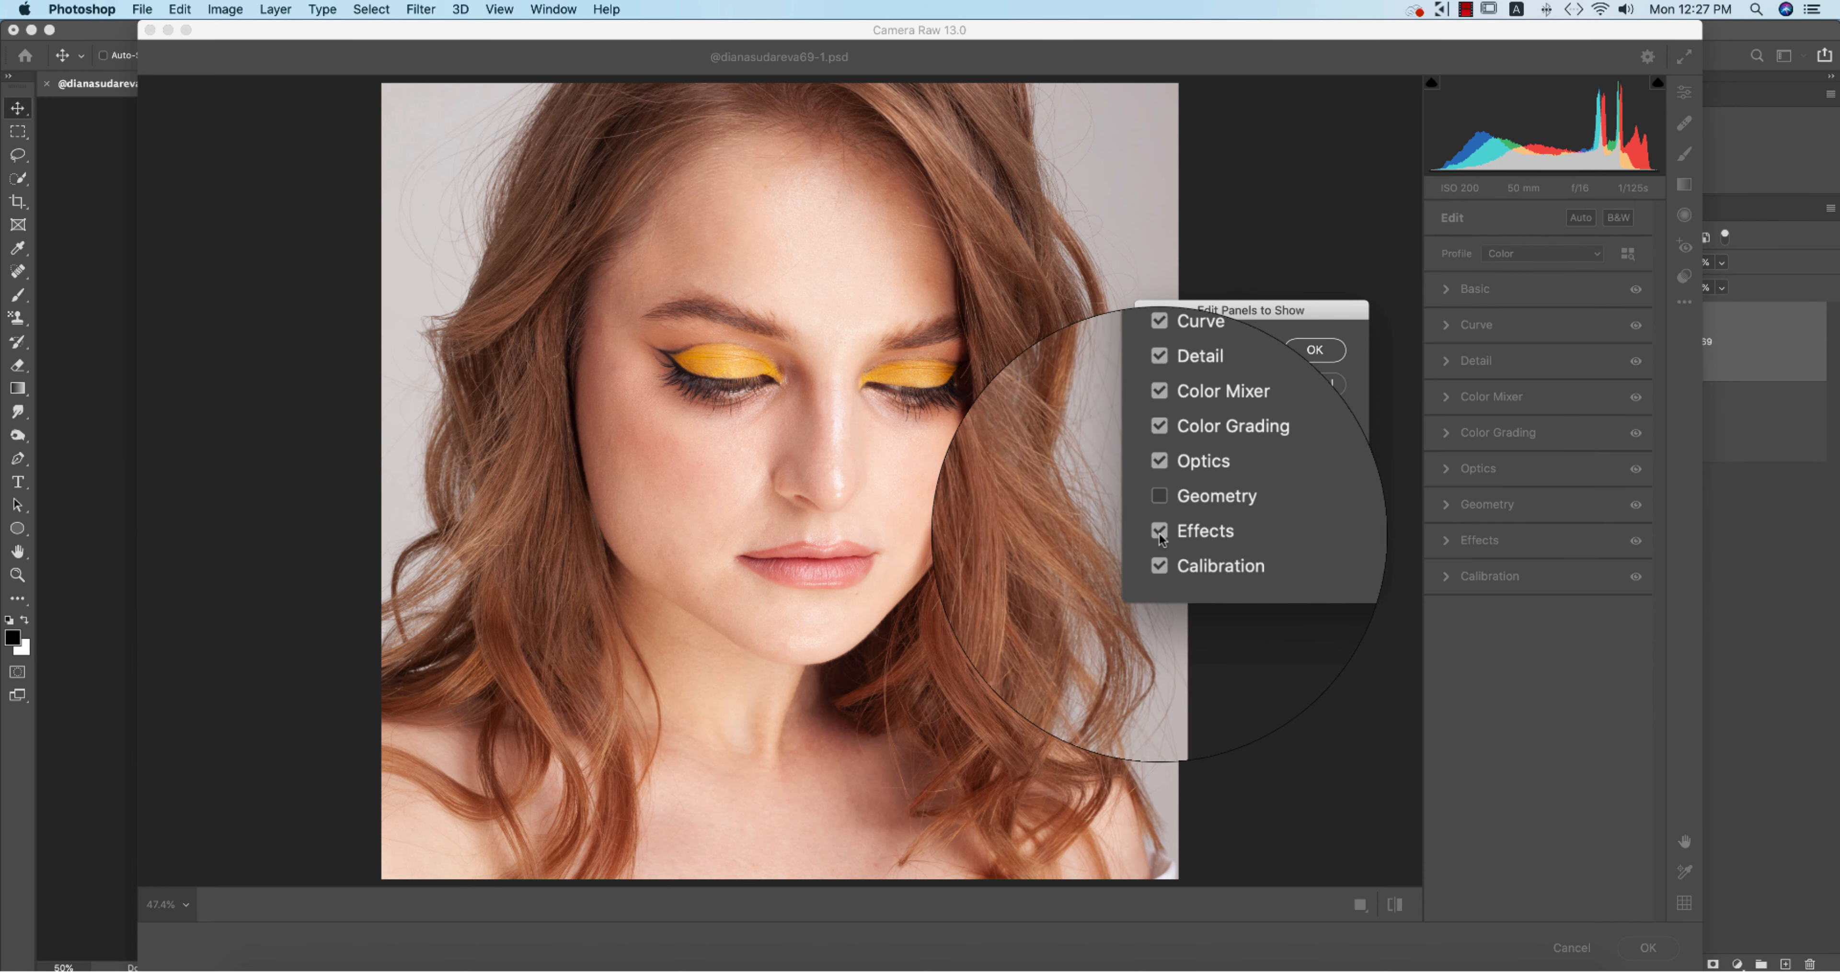
left_click(1159, 485)
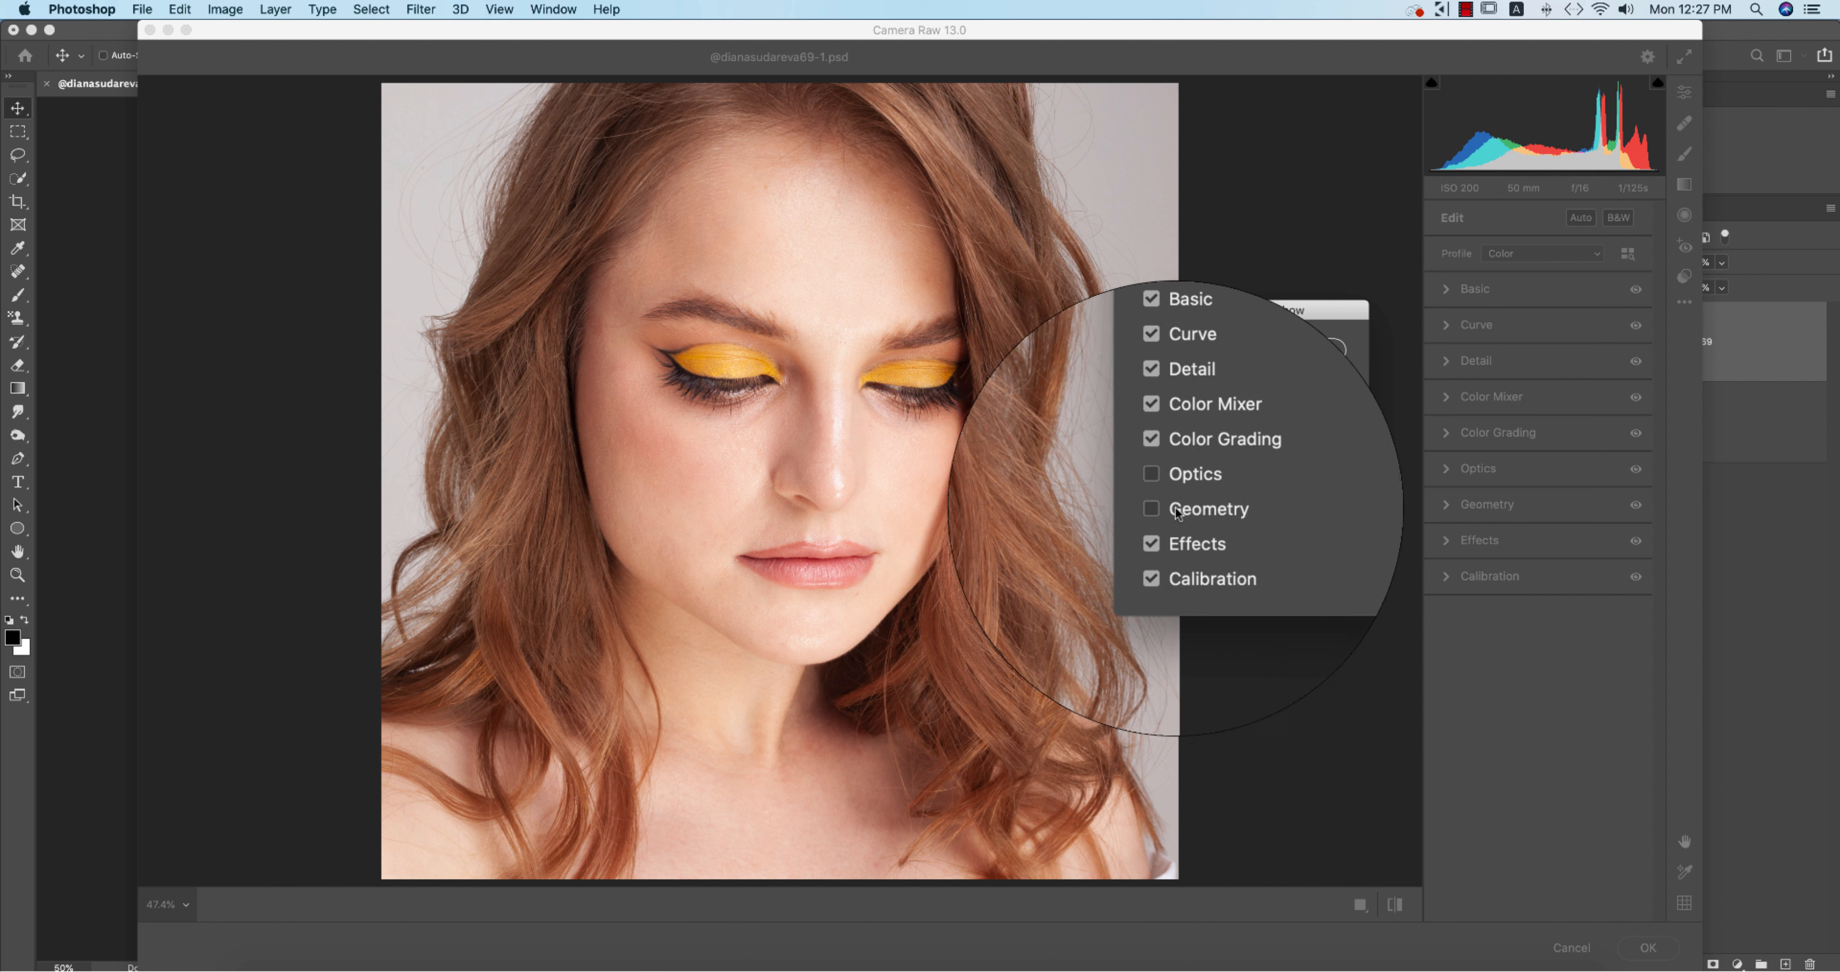
left_click(1304, 362)
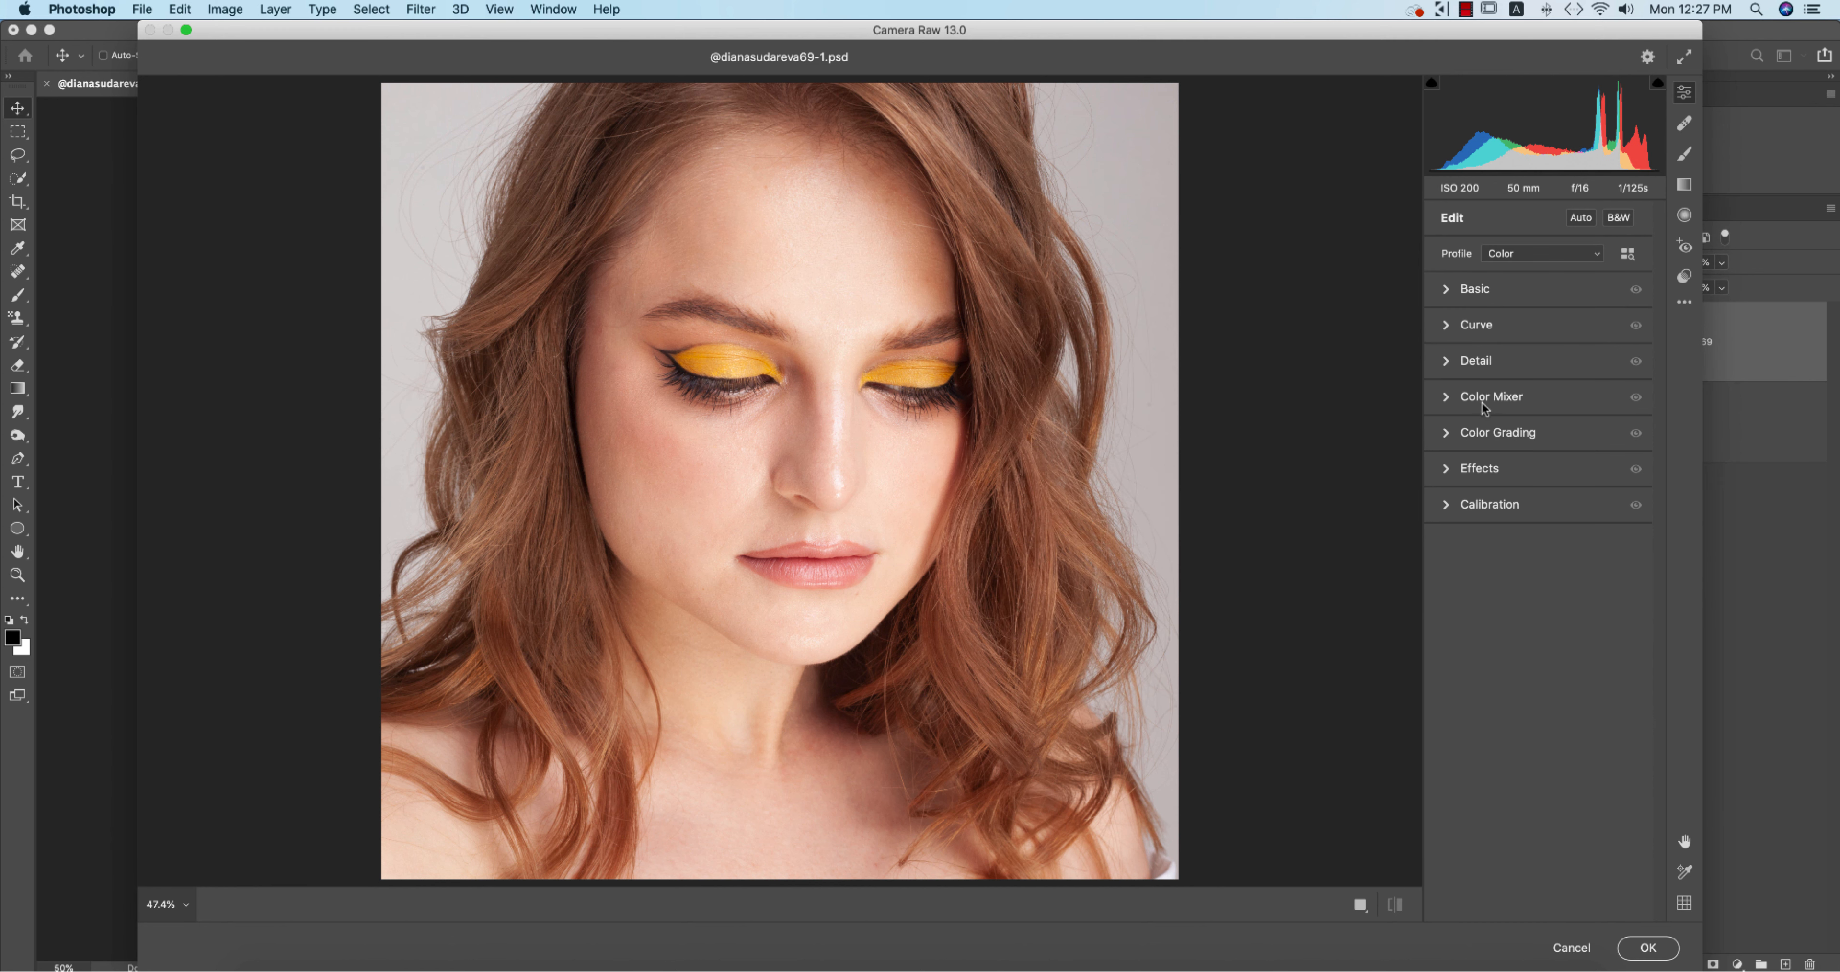
Restore the Optics and Geometry sections to the list of Camera Raw edit panels.
right_click(1499, 575)
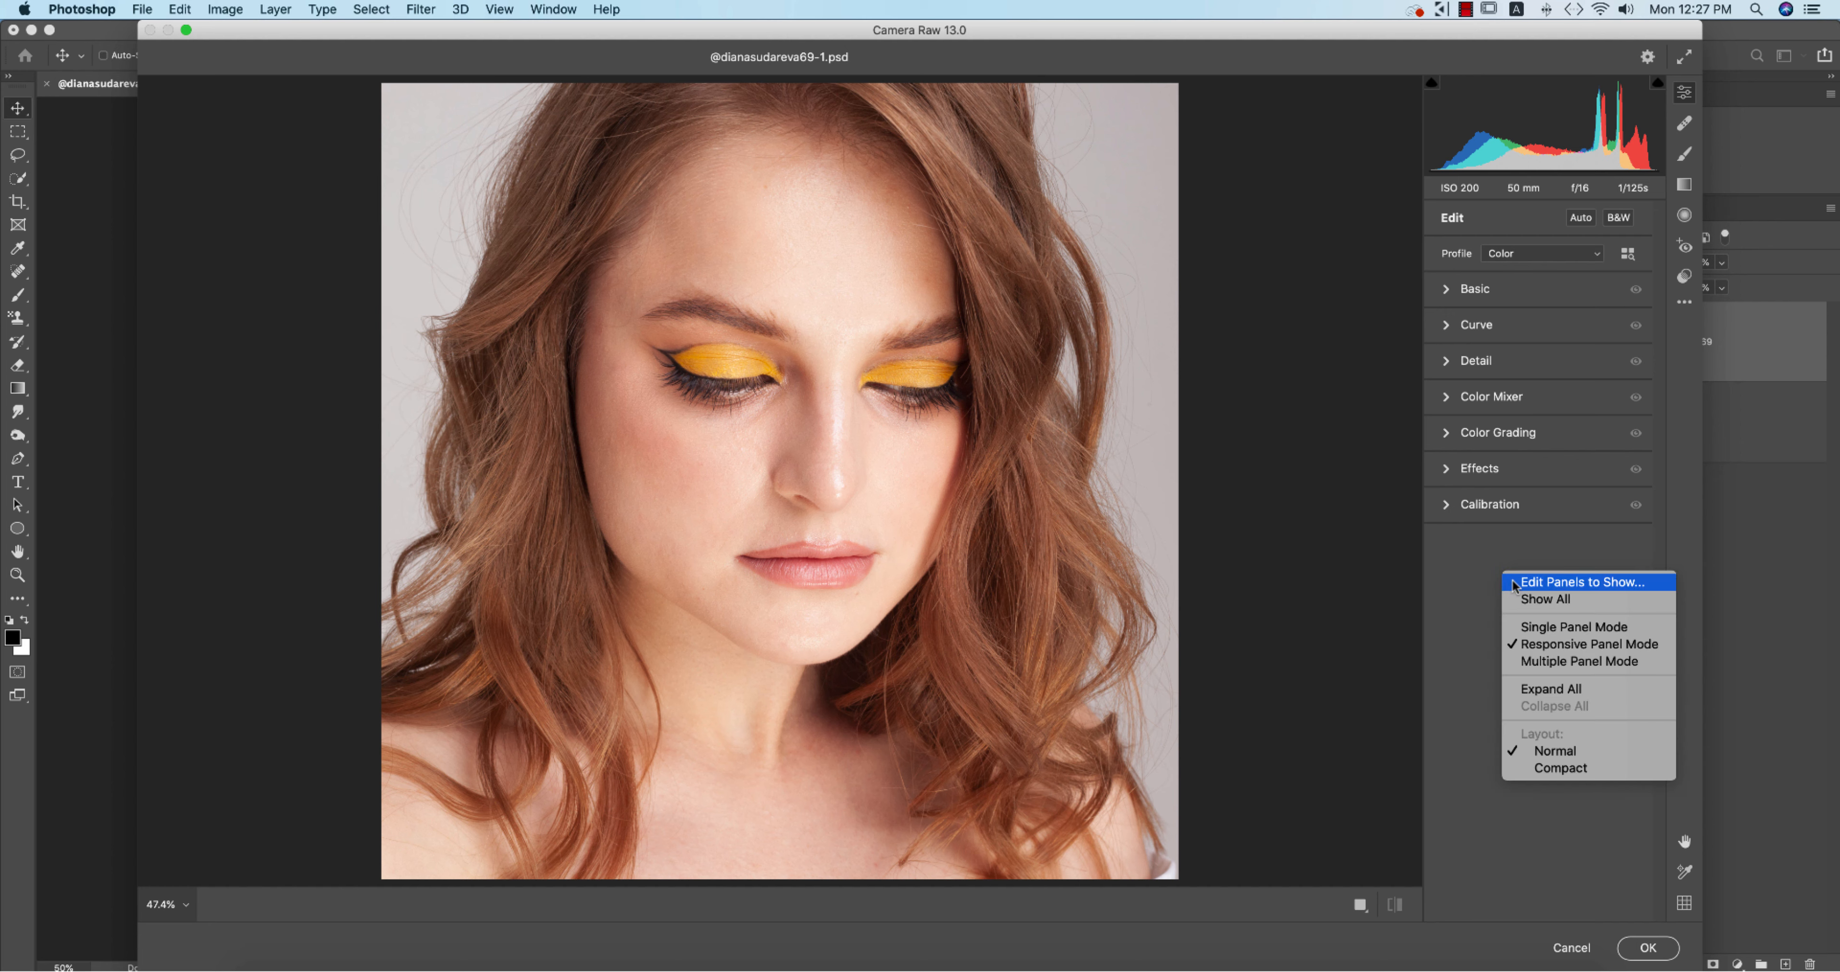
left_click(1514, 582)
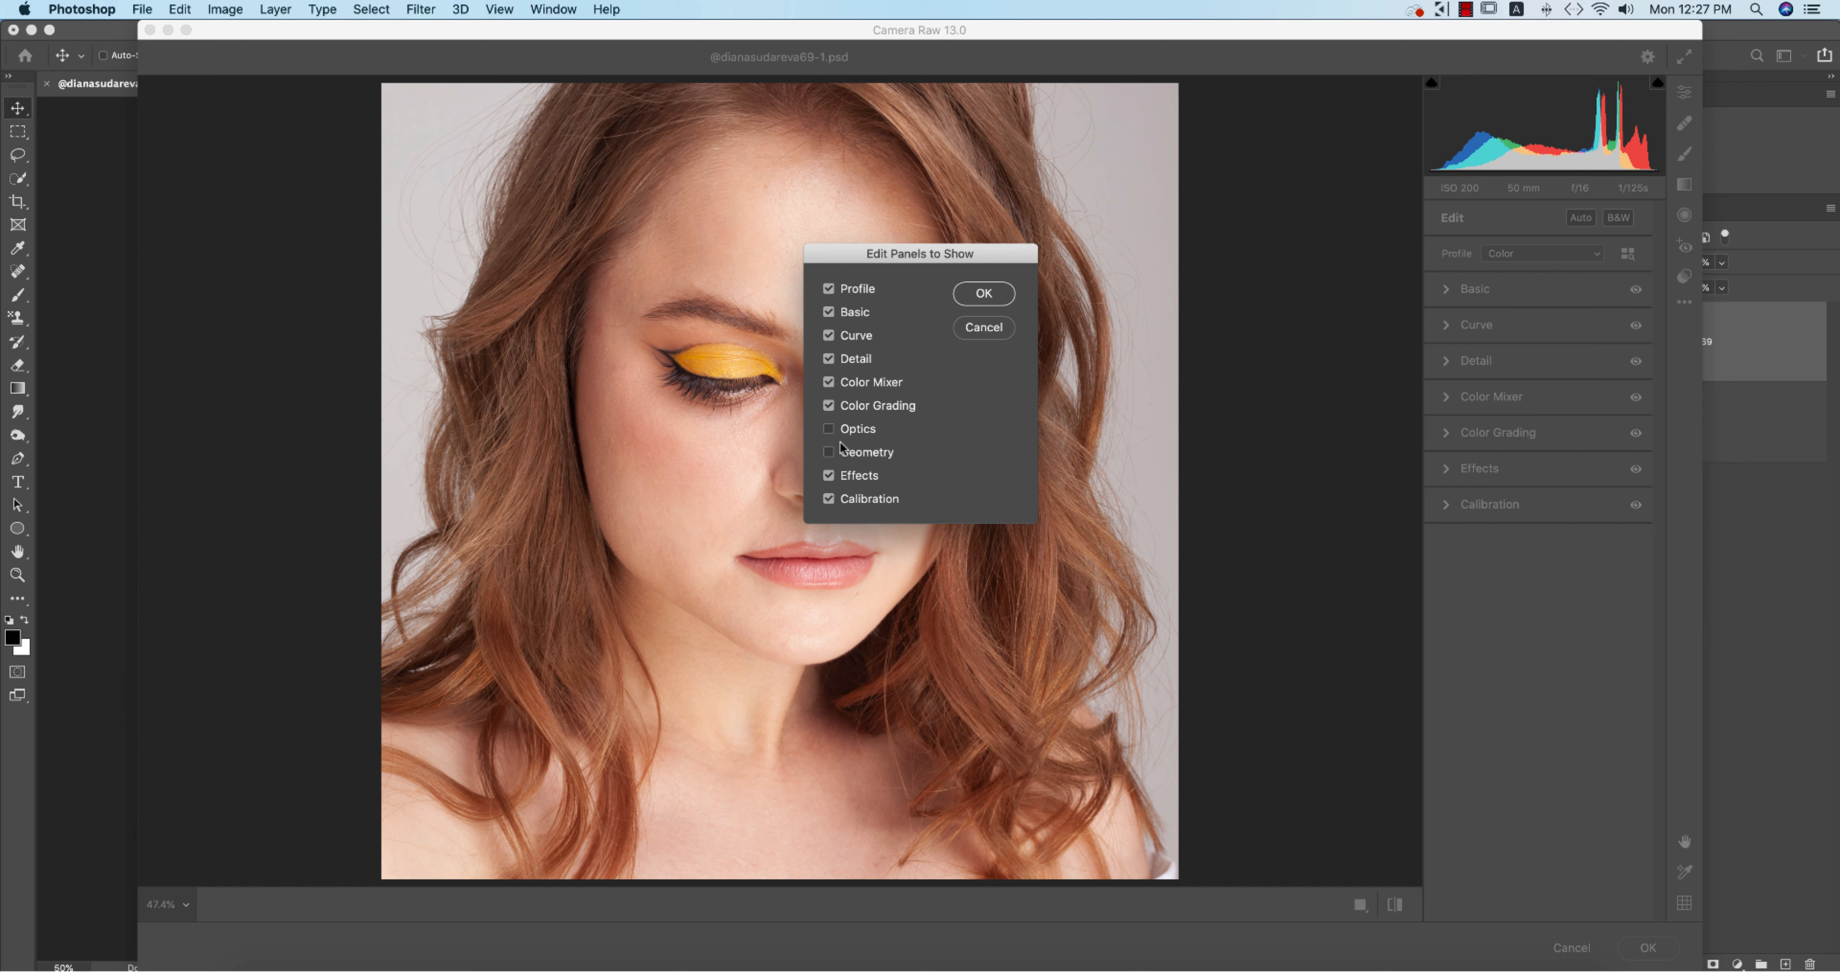
left_click(830, 430)
left_click(983, 293)
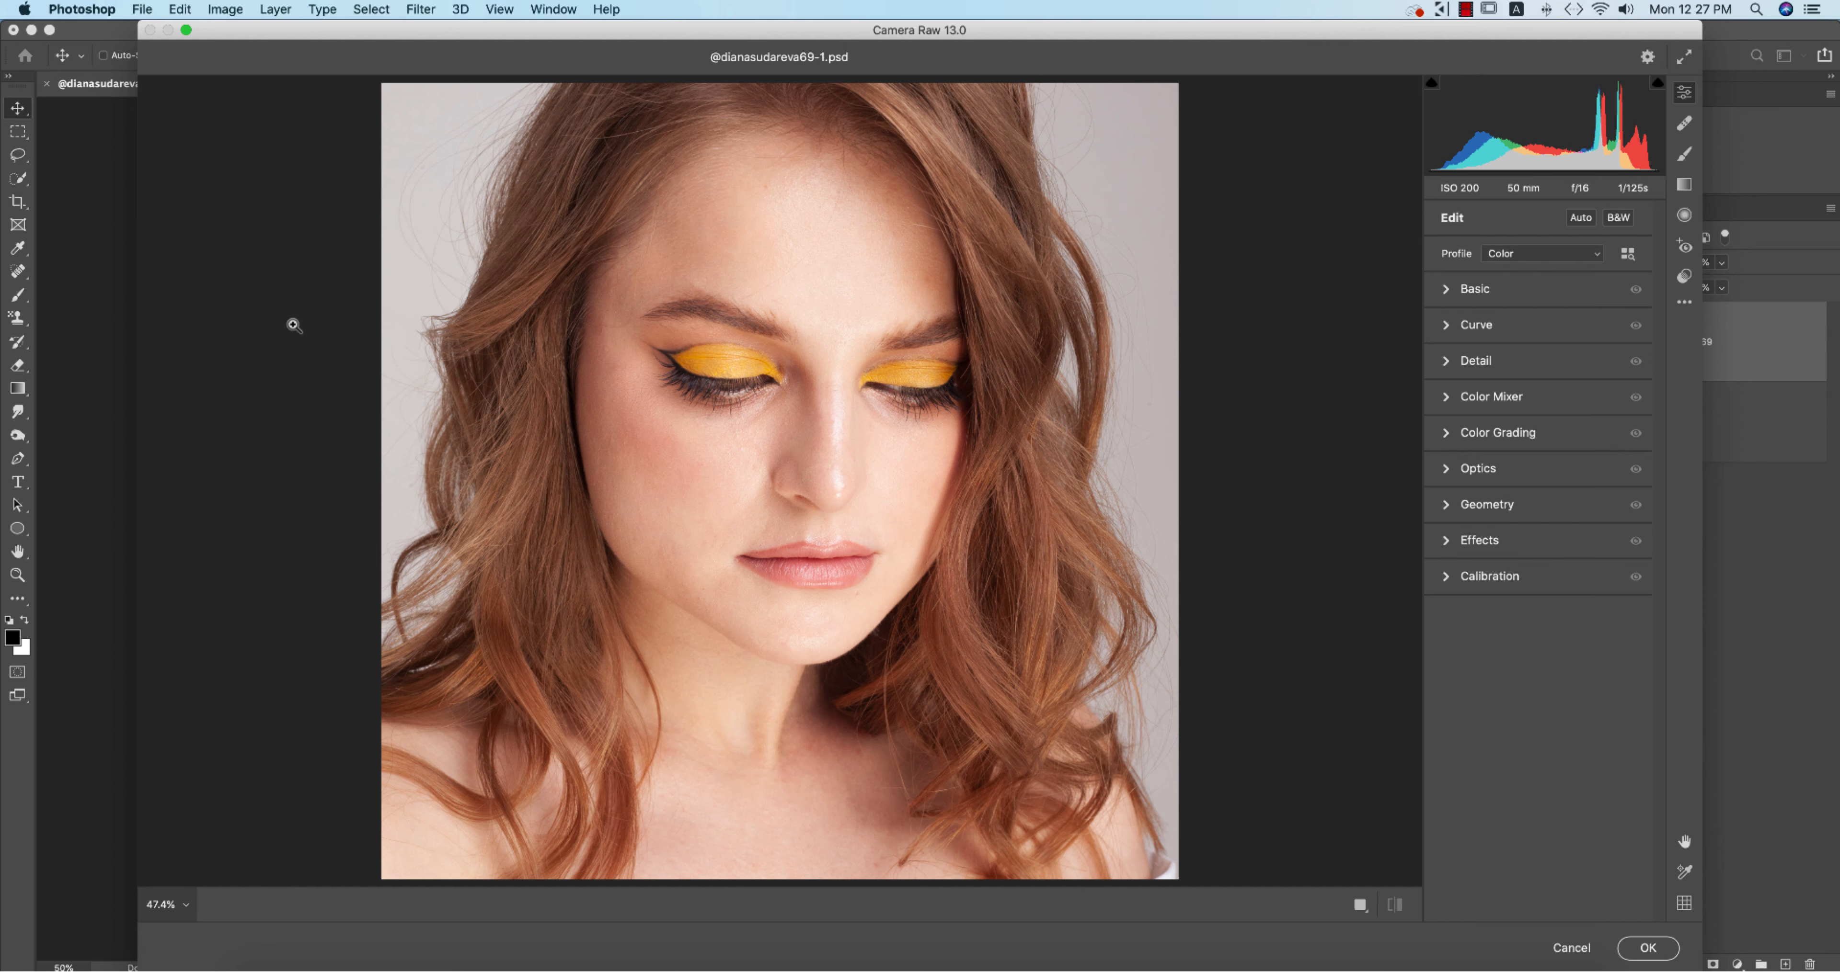
Check the background colour options for the area around the preview and close Camera Raw without applying anything.
right_click(280, 444)
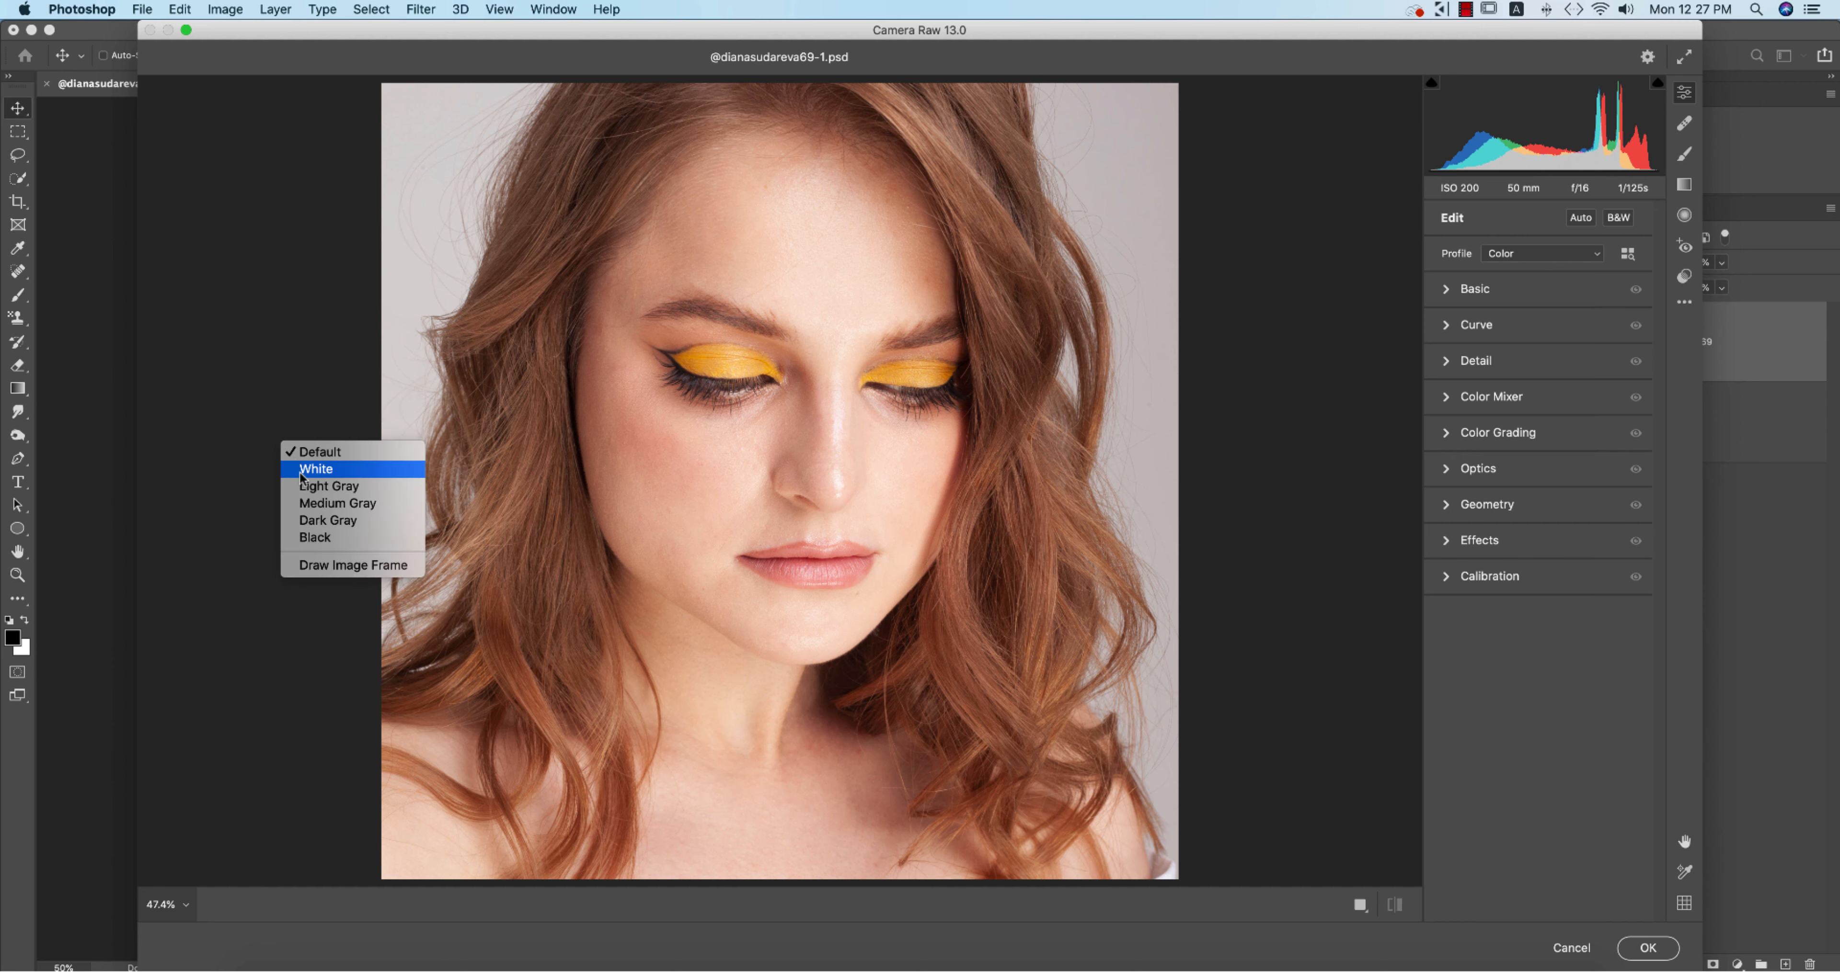
left_click(1119, 934)
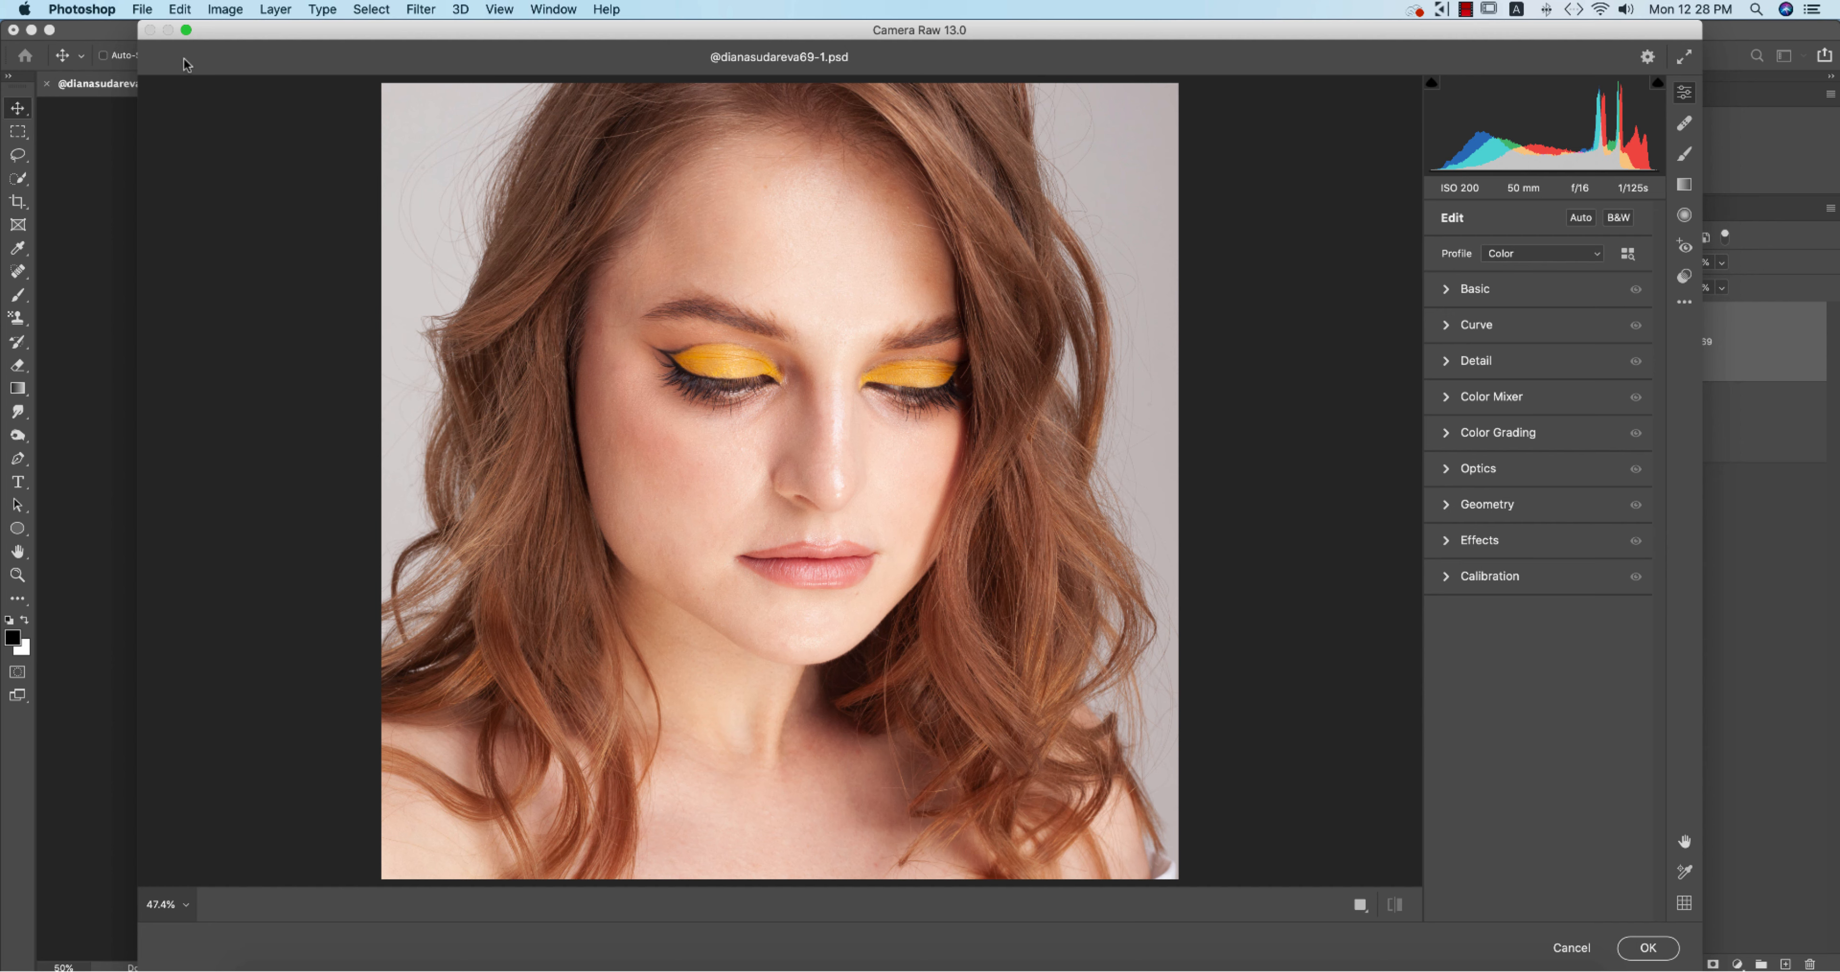
left_click(1569, 948)
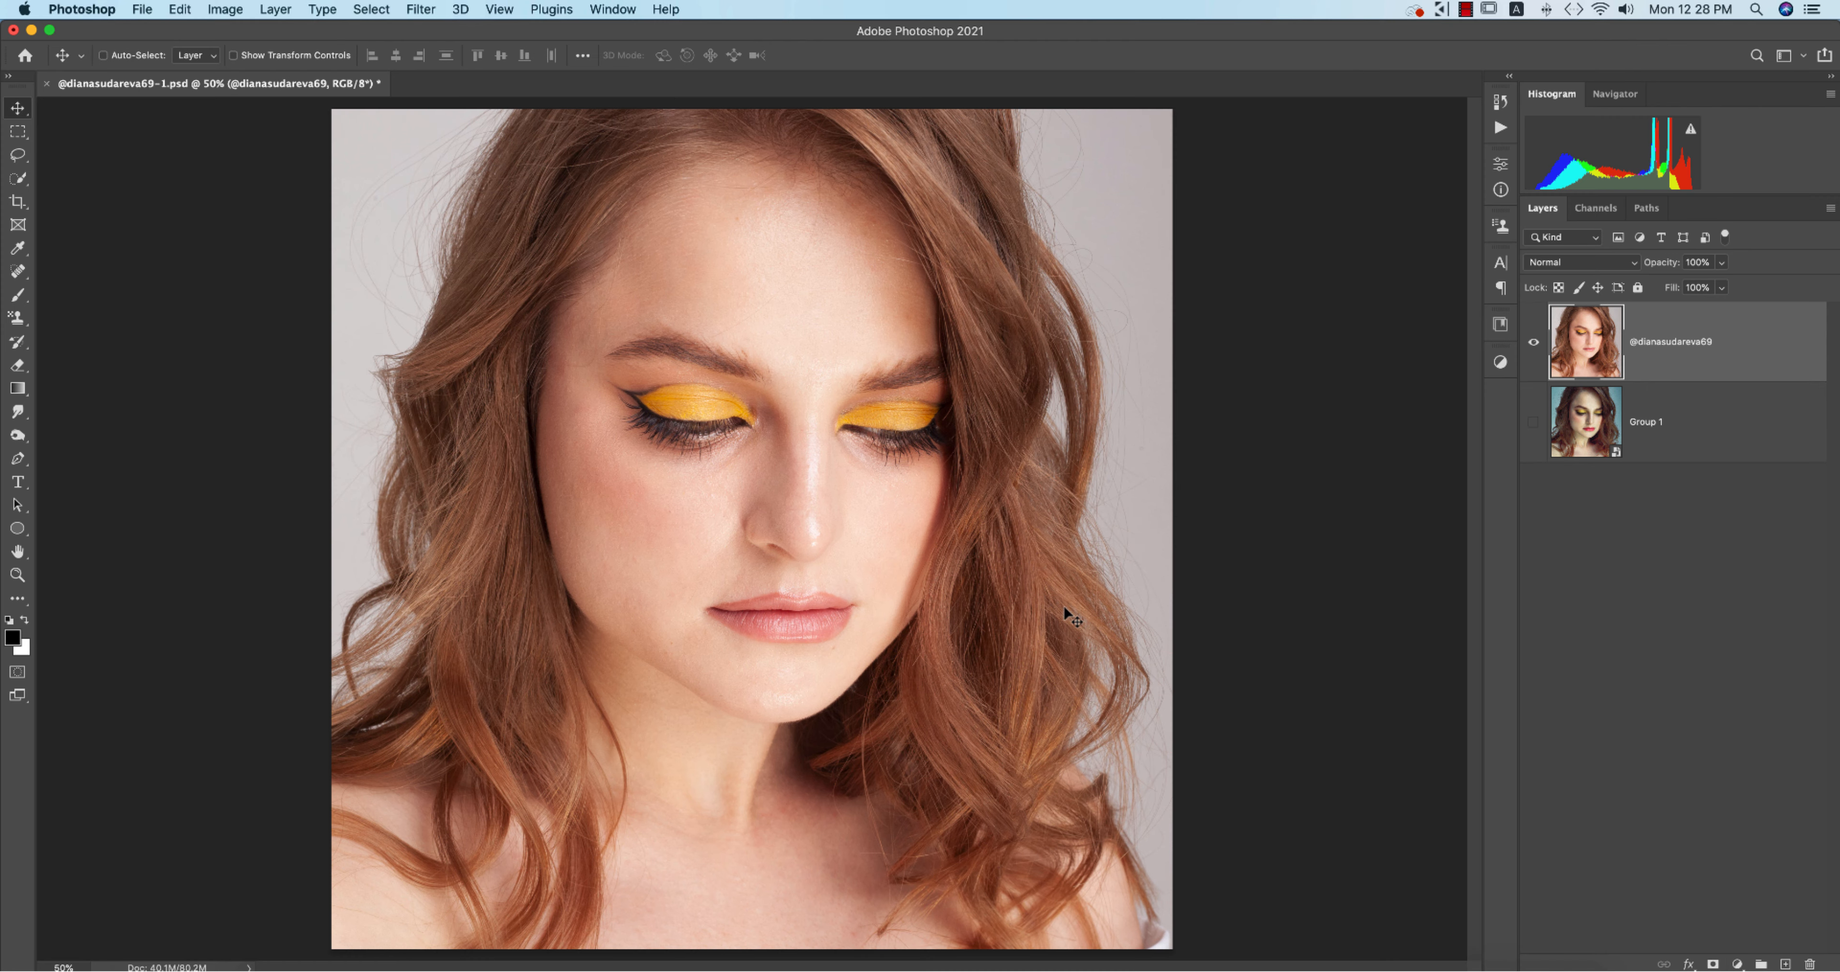
Switch to Finder and go from Apps And Work through AD ACADEMy and EP-218 to the RAW 1 folder.
left_click(315, 964)
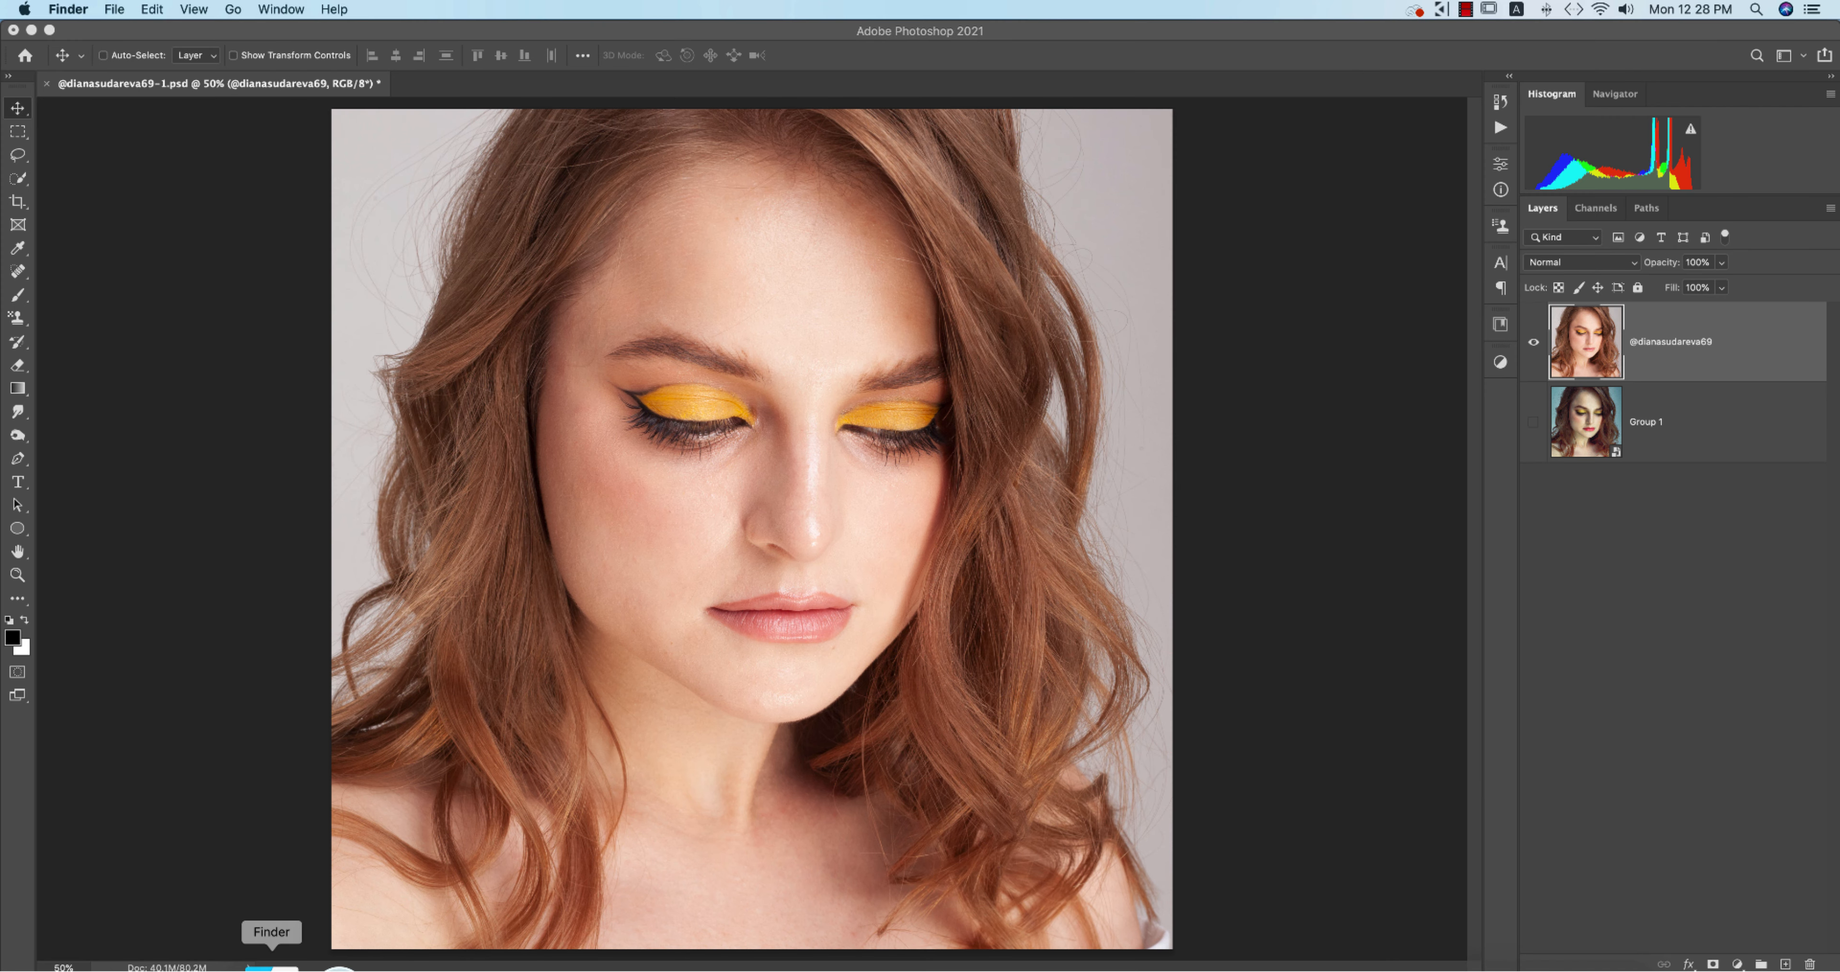
left_click(353, 477)
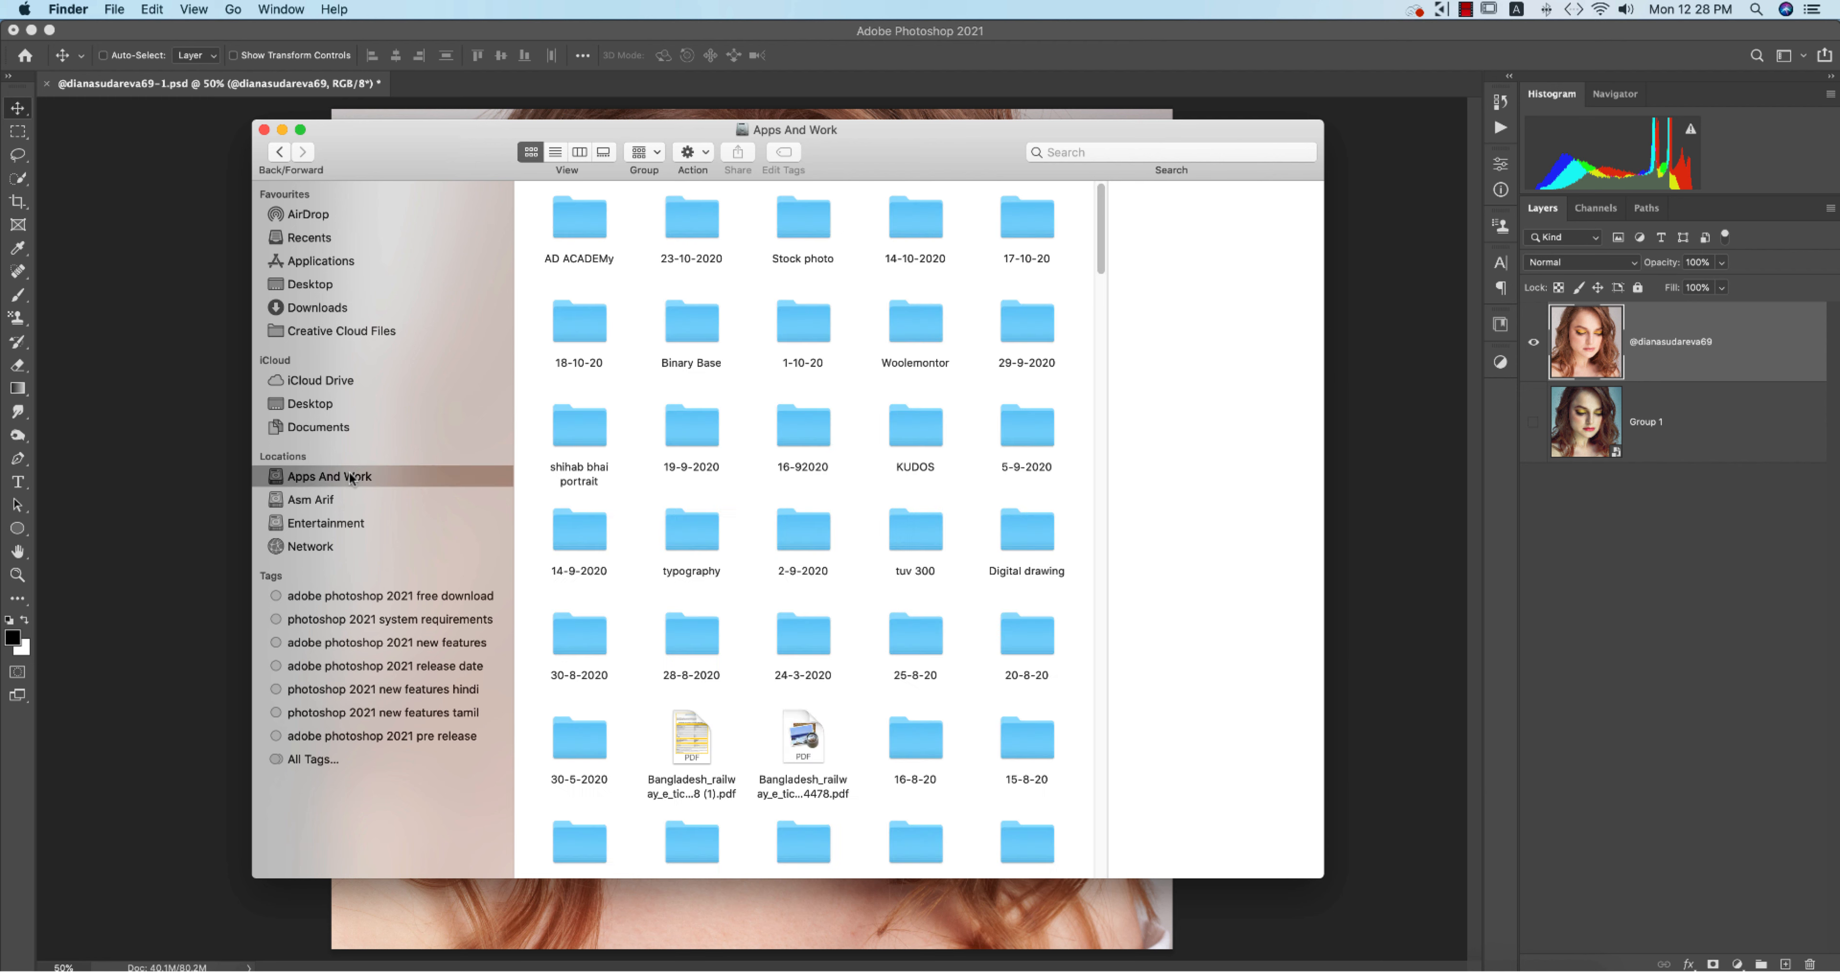
double_click(600, 223)
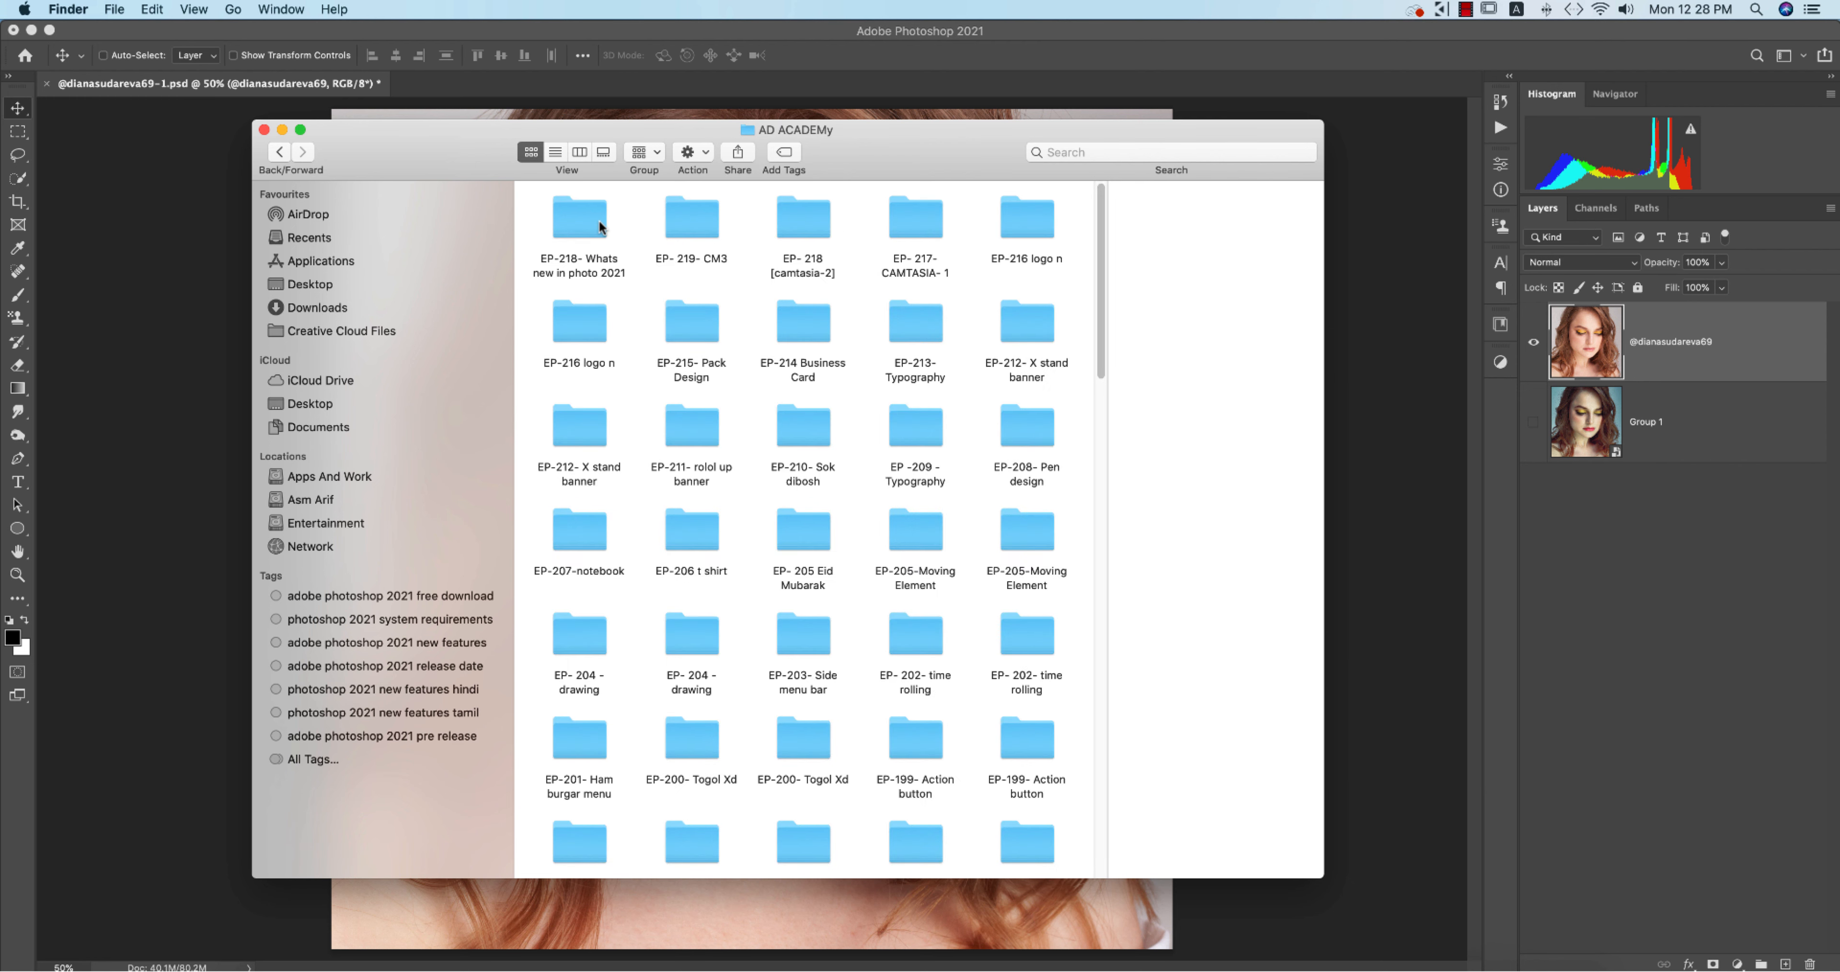
double_click(600, 223)
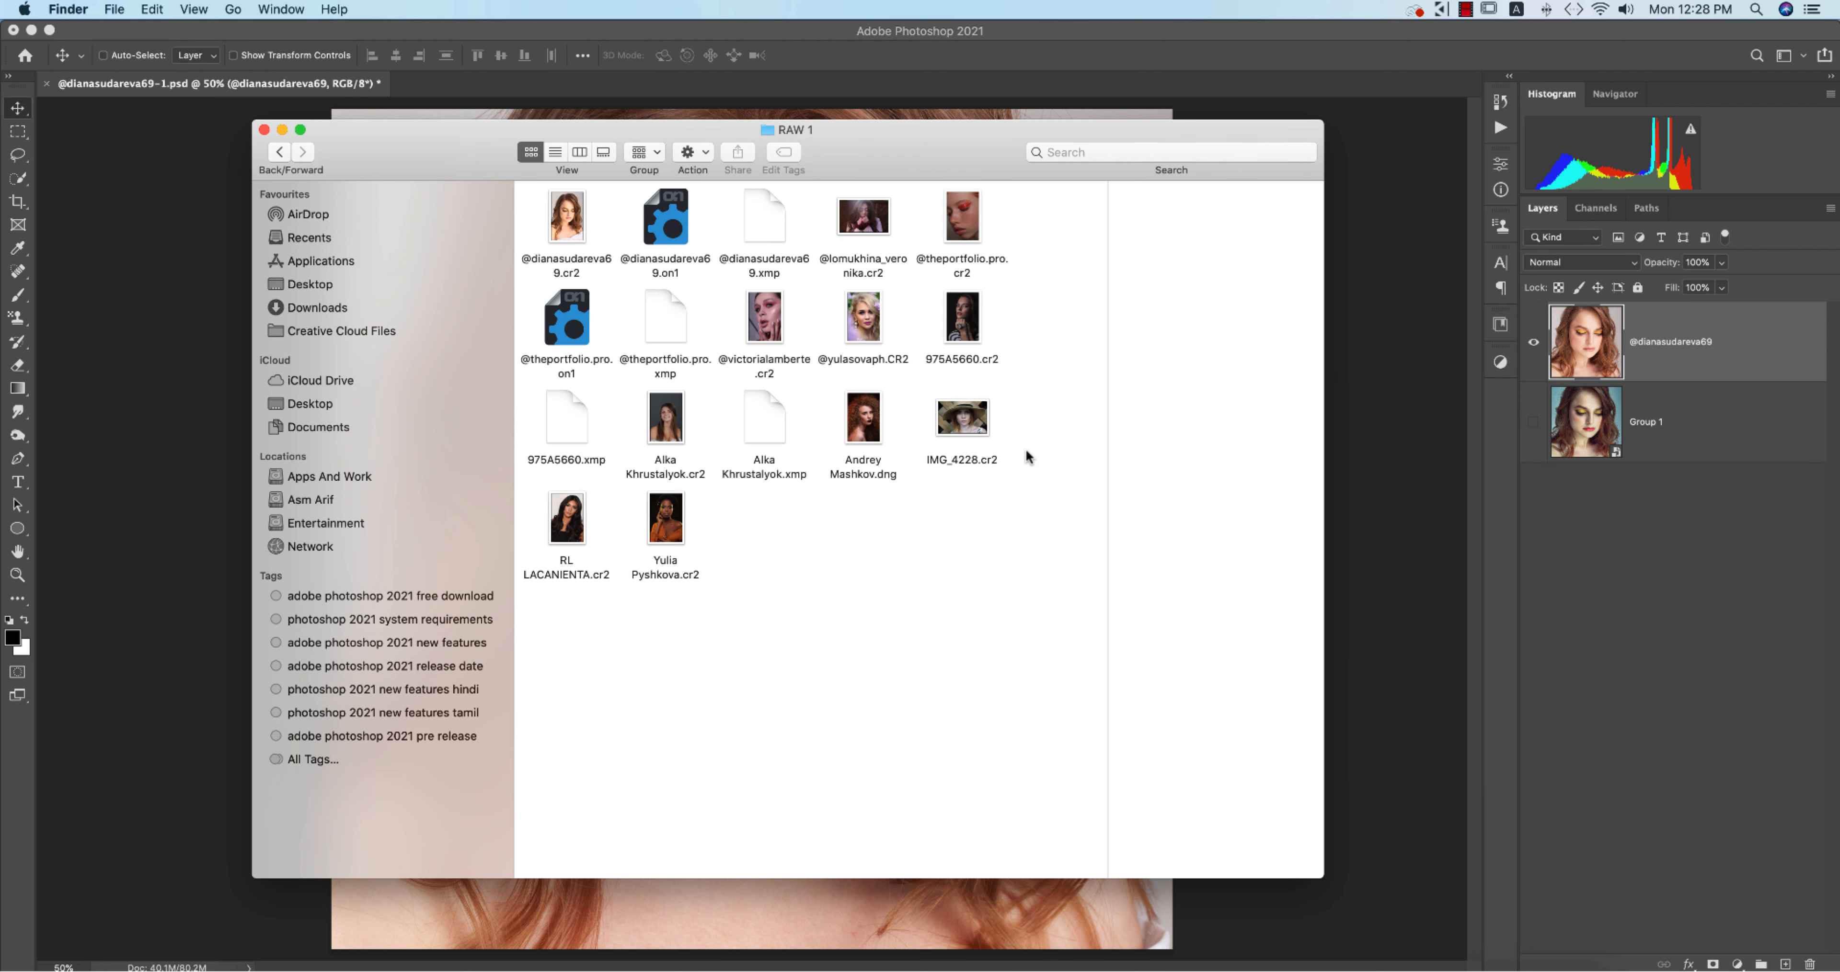
Select four adjacent raw photos, including 975A5660.cr2 and IMG_4228.cr2, and open them together in Adobe Photoshop 2021.
left_click(935, 421)
left_click_drag(933, 421, 864, 315)
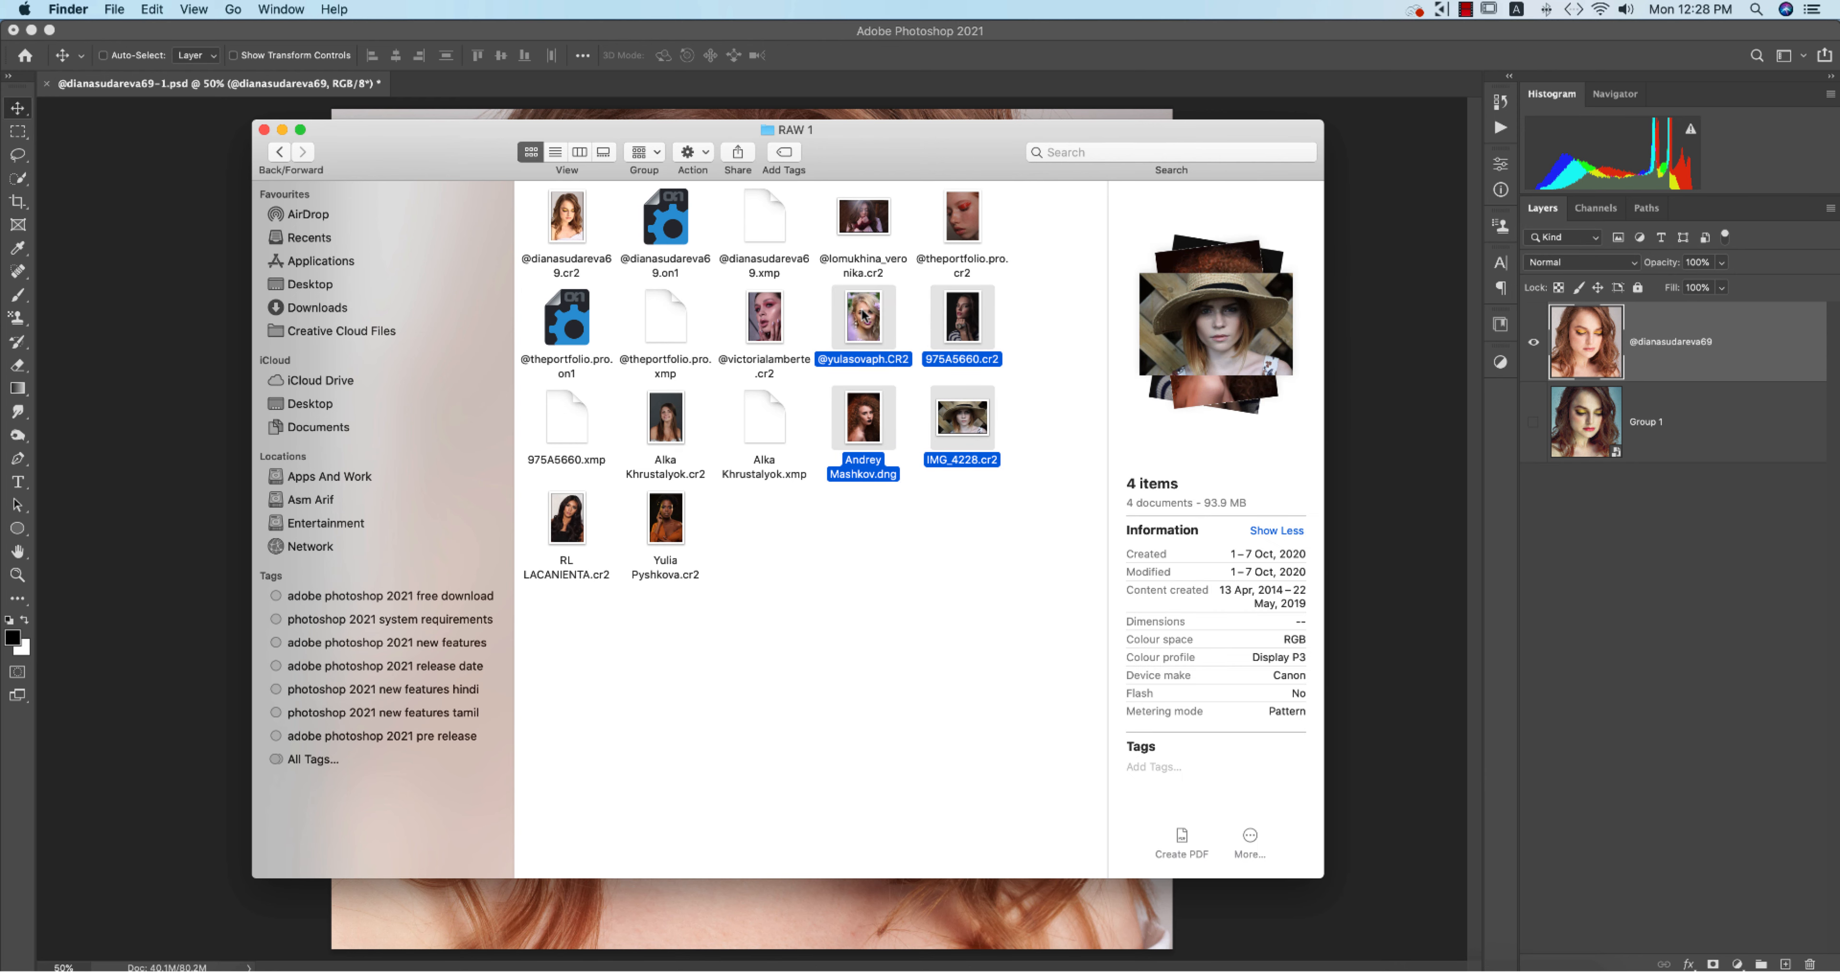
right_click(864, 314)
mouse_move(896, 364)
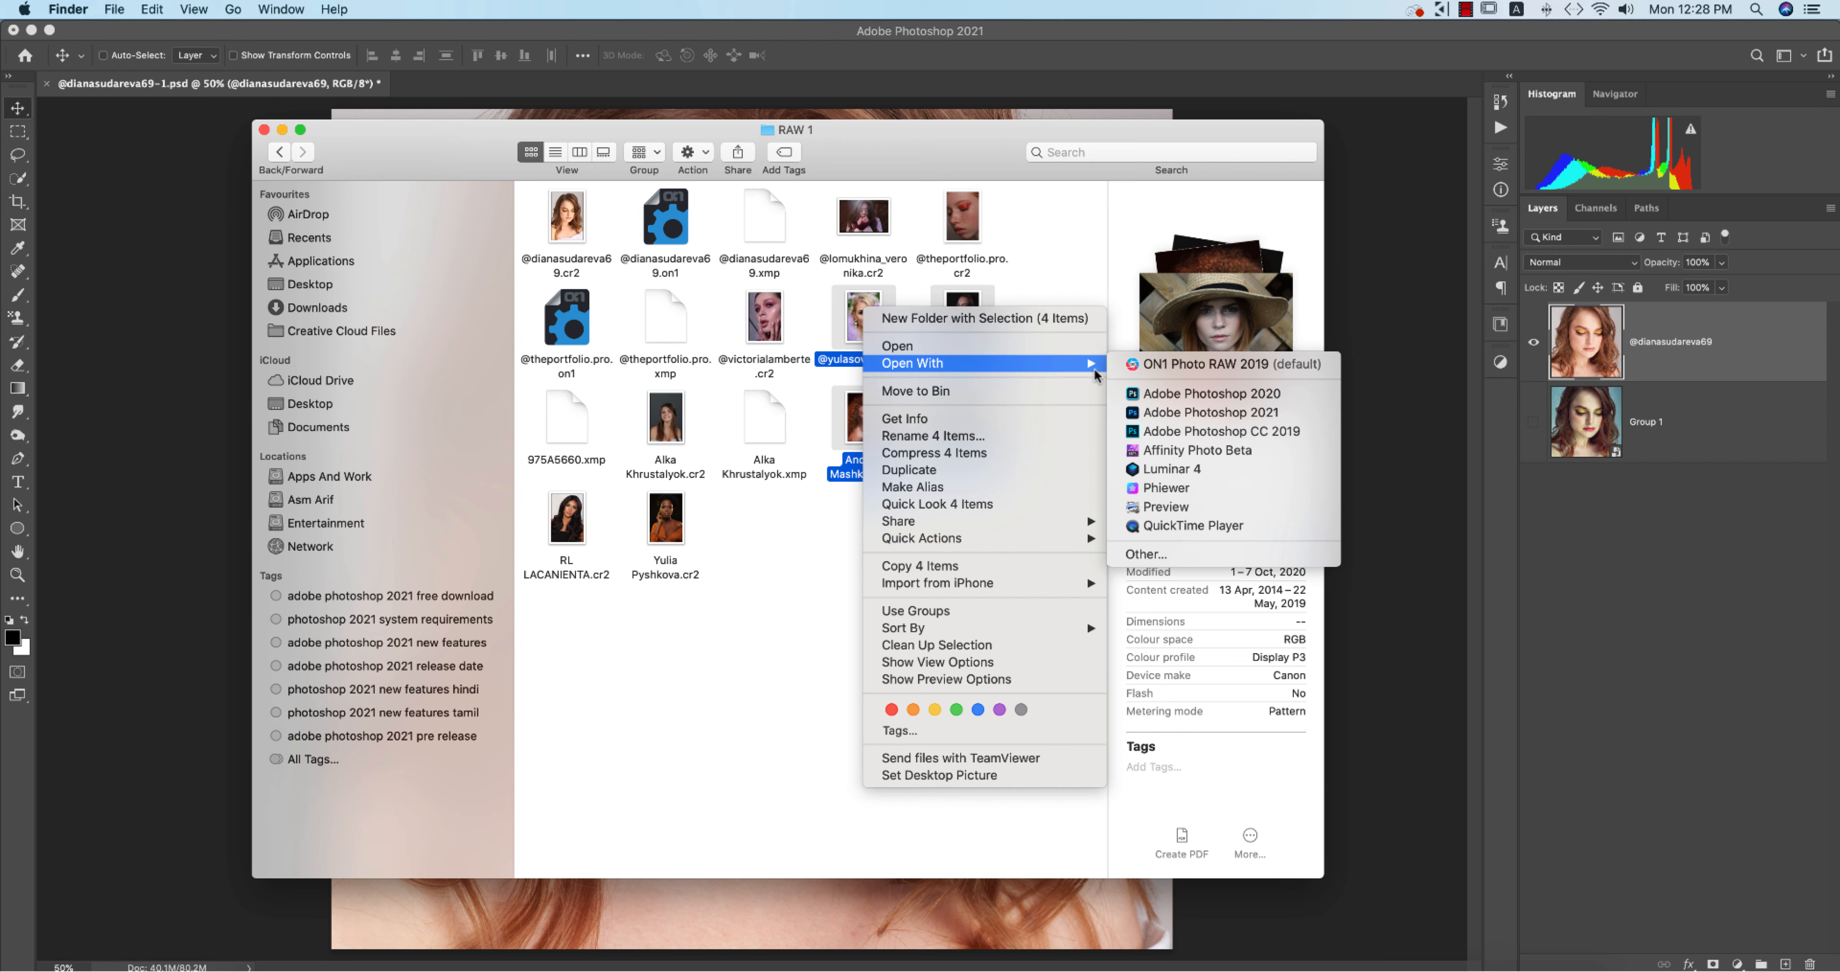
left_click(1214, 412)
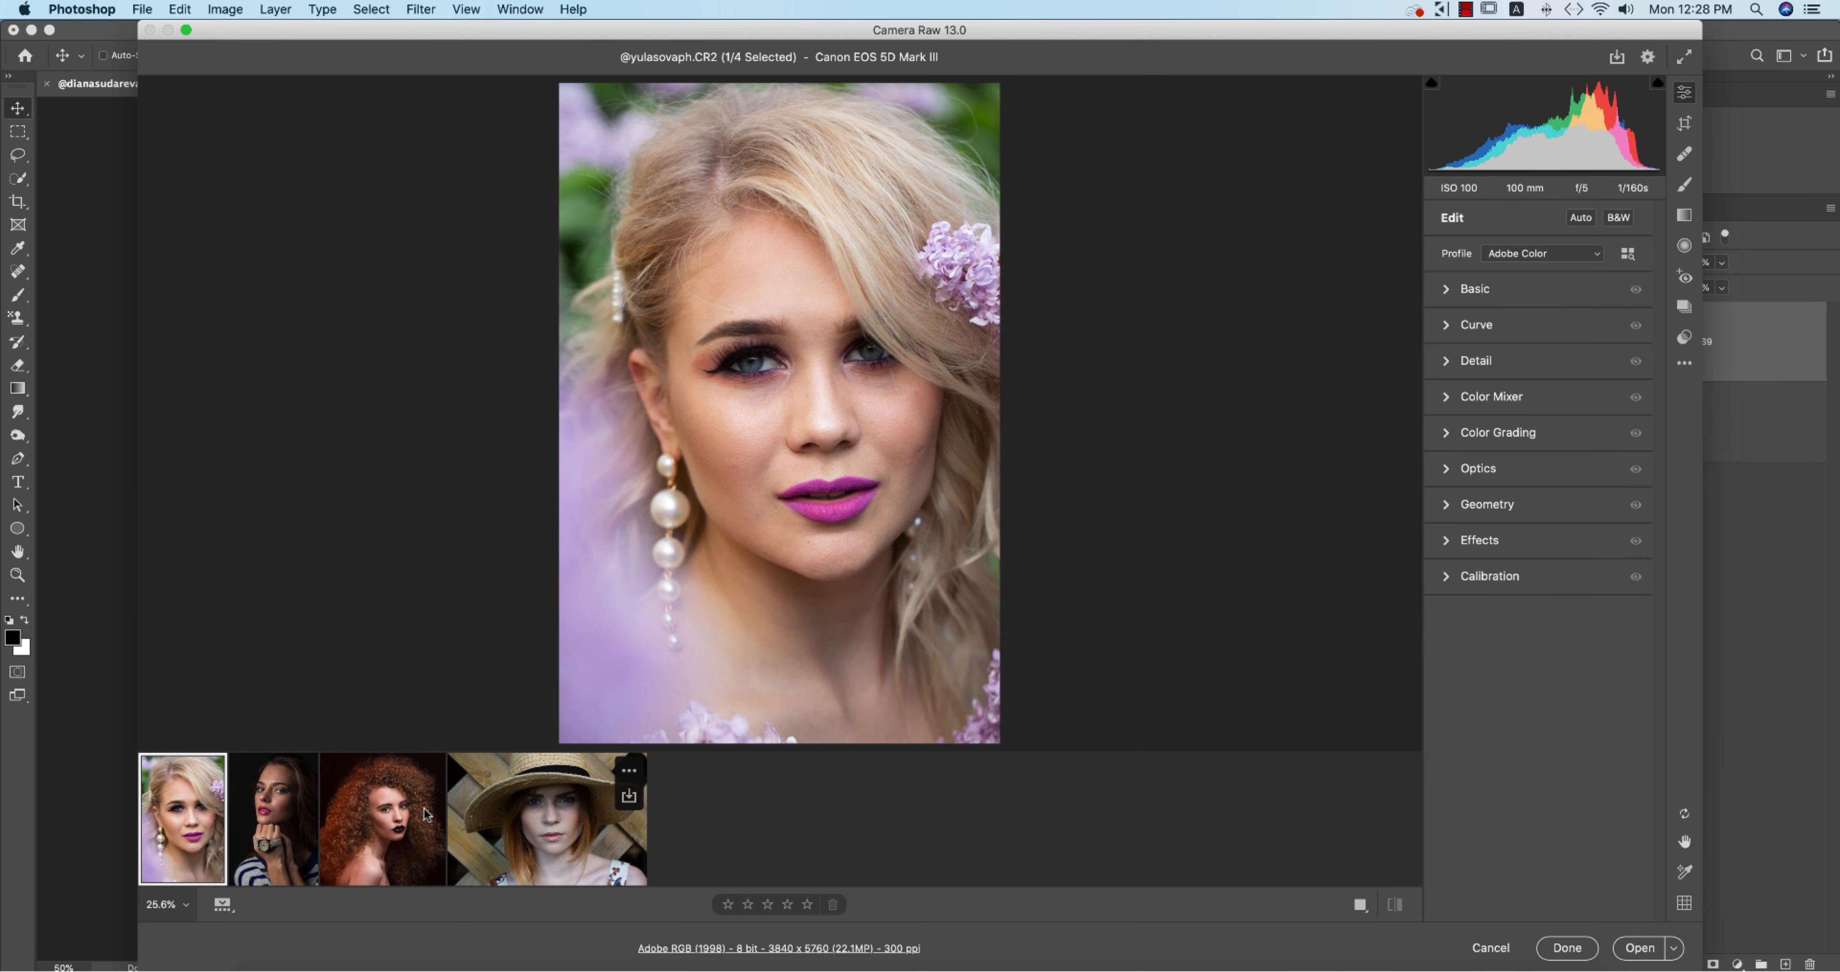
Try the filmstrip in vertical orientation, return it to horizontal and cancel opening the four raw photos.
right_click(756, 823)
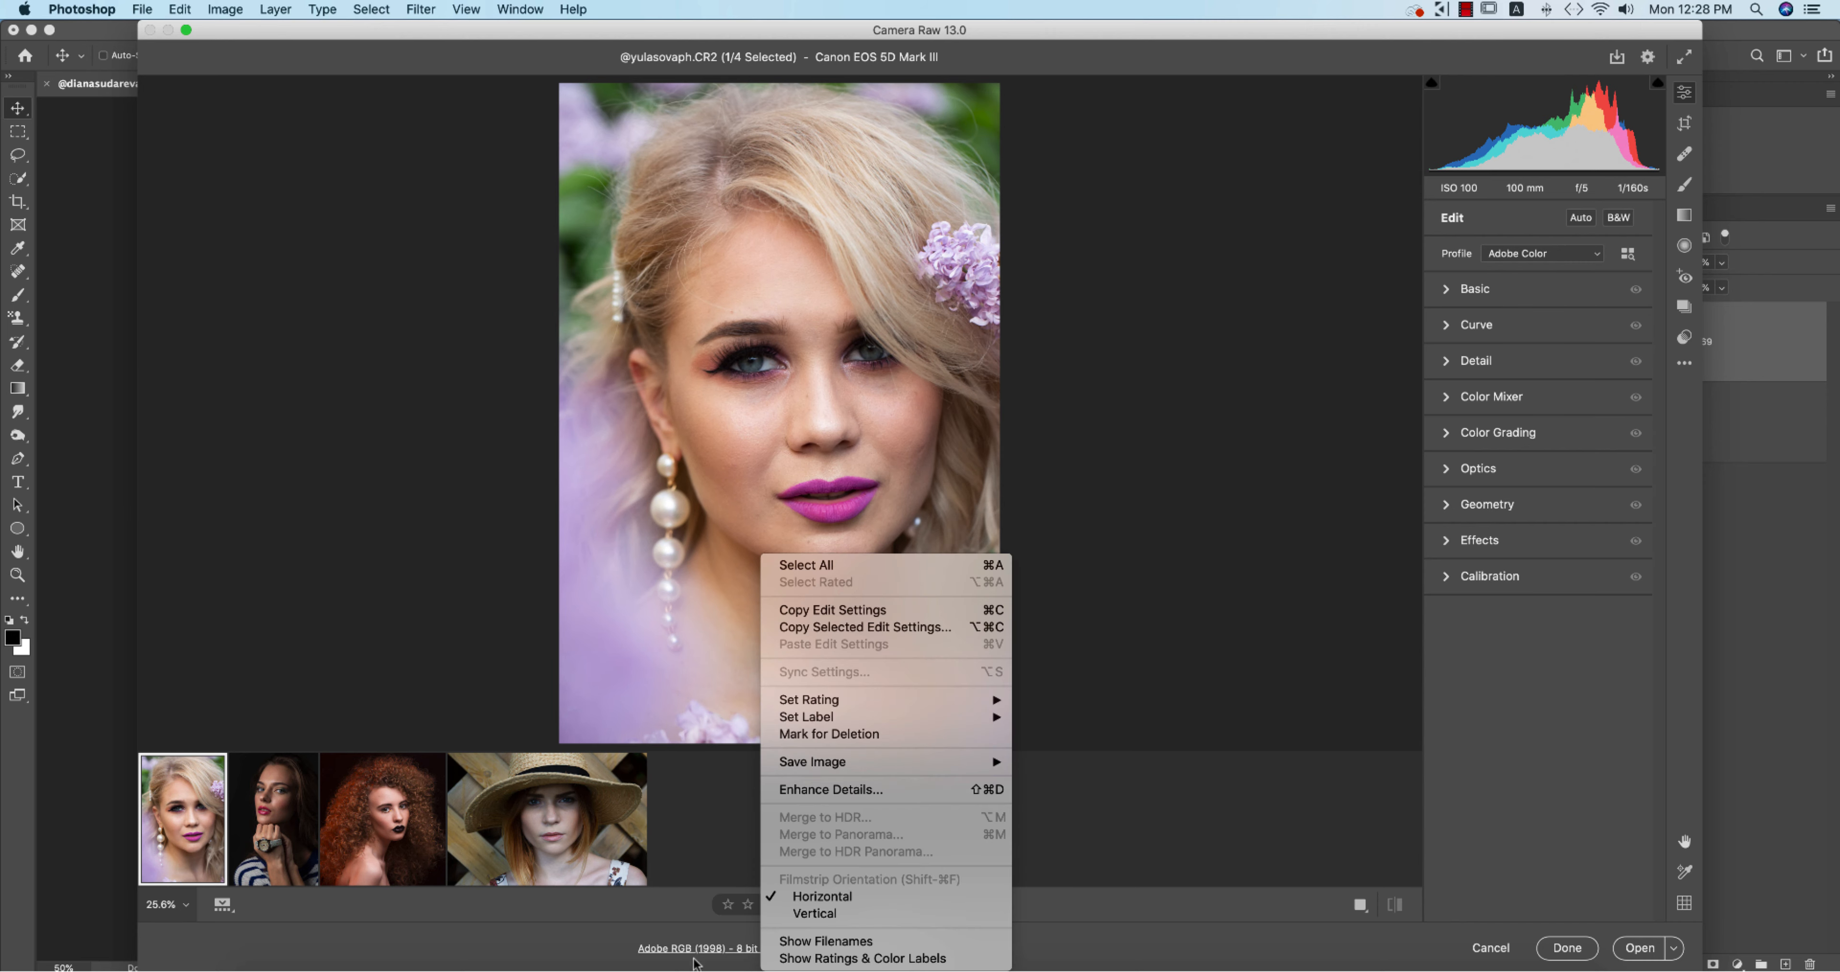
left_click(796, 914)
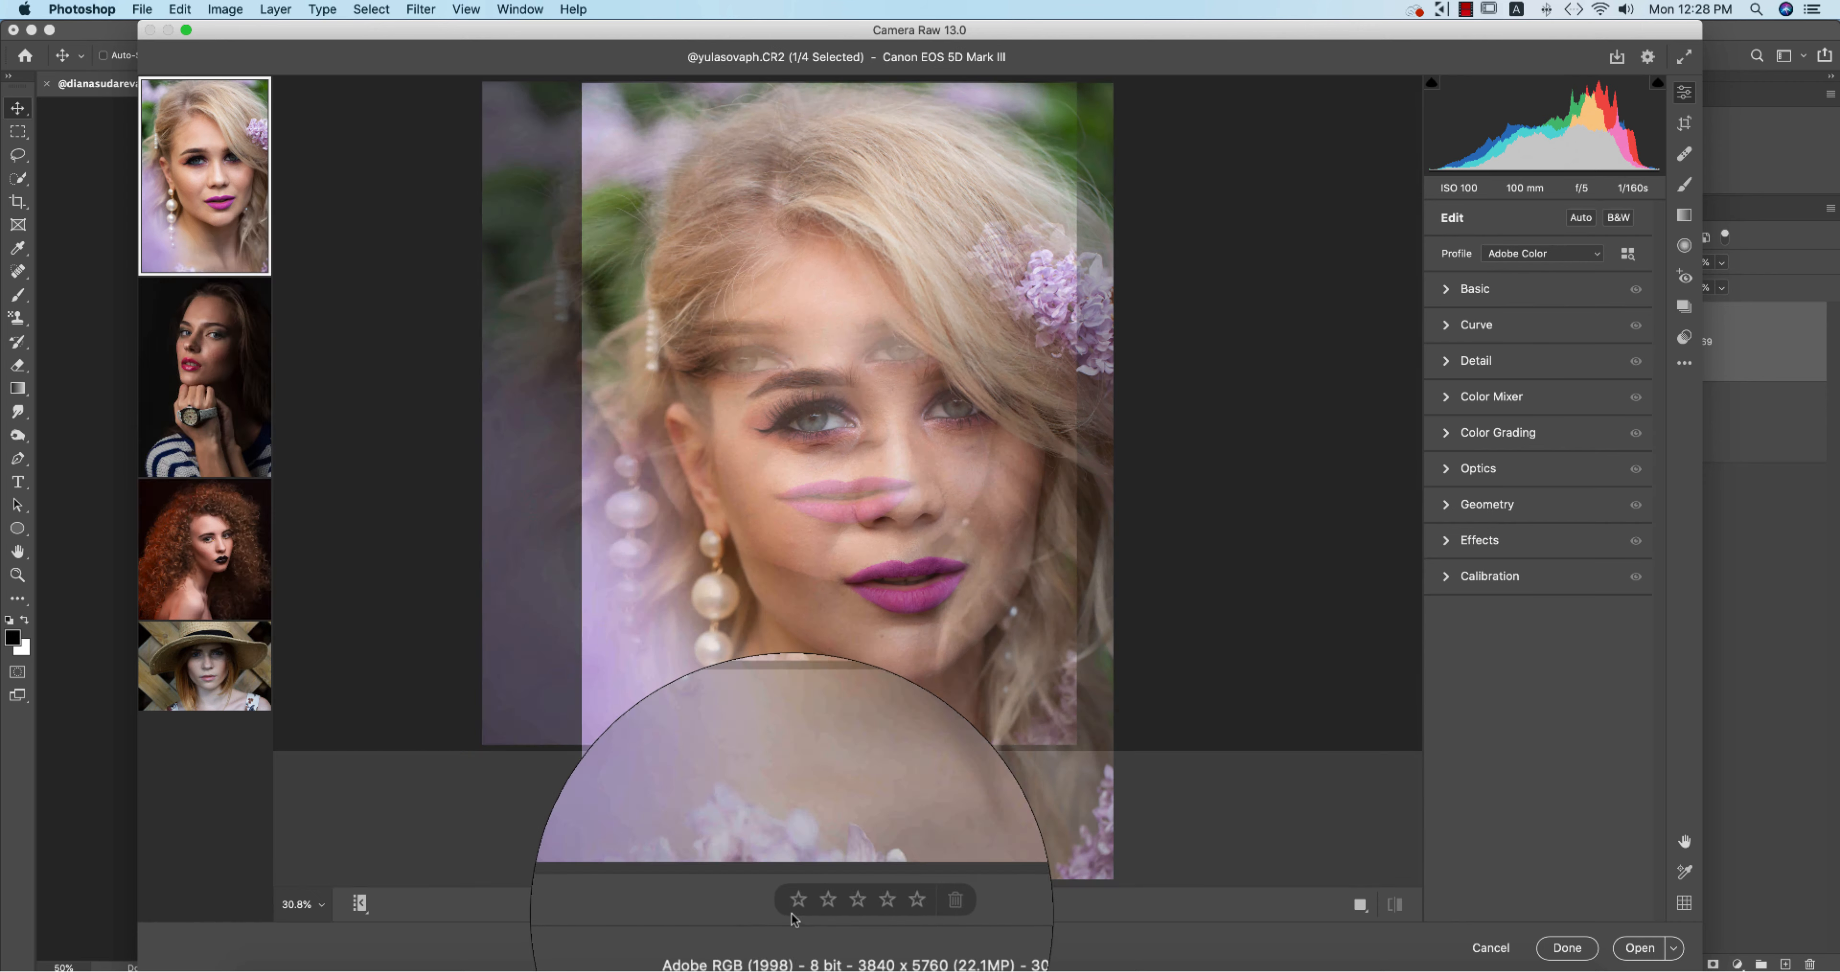
right_click(209, 743)
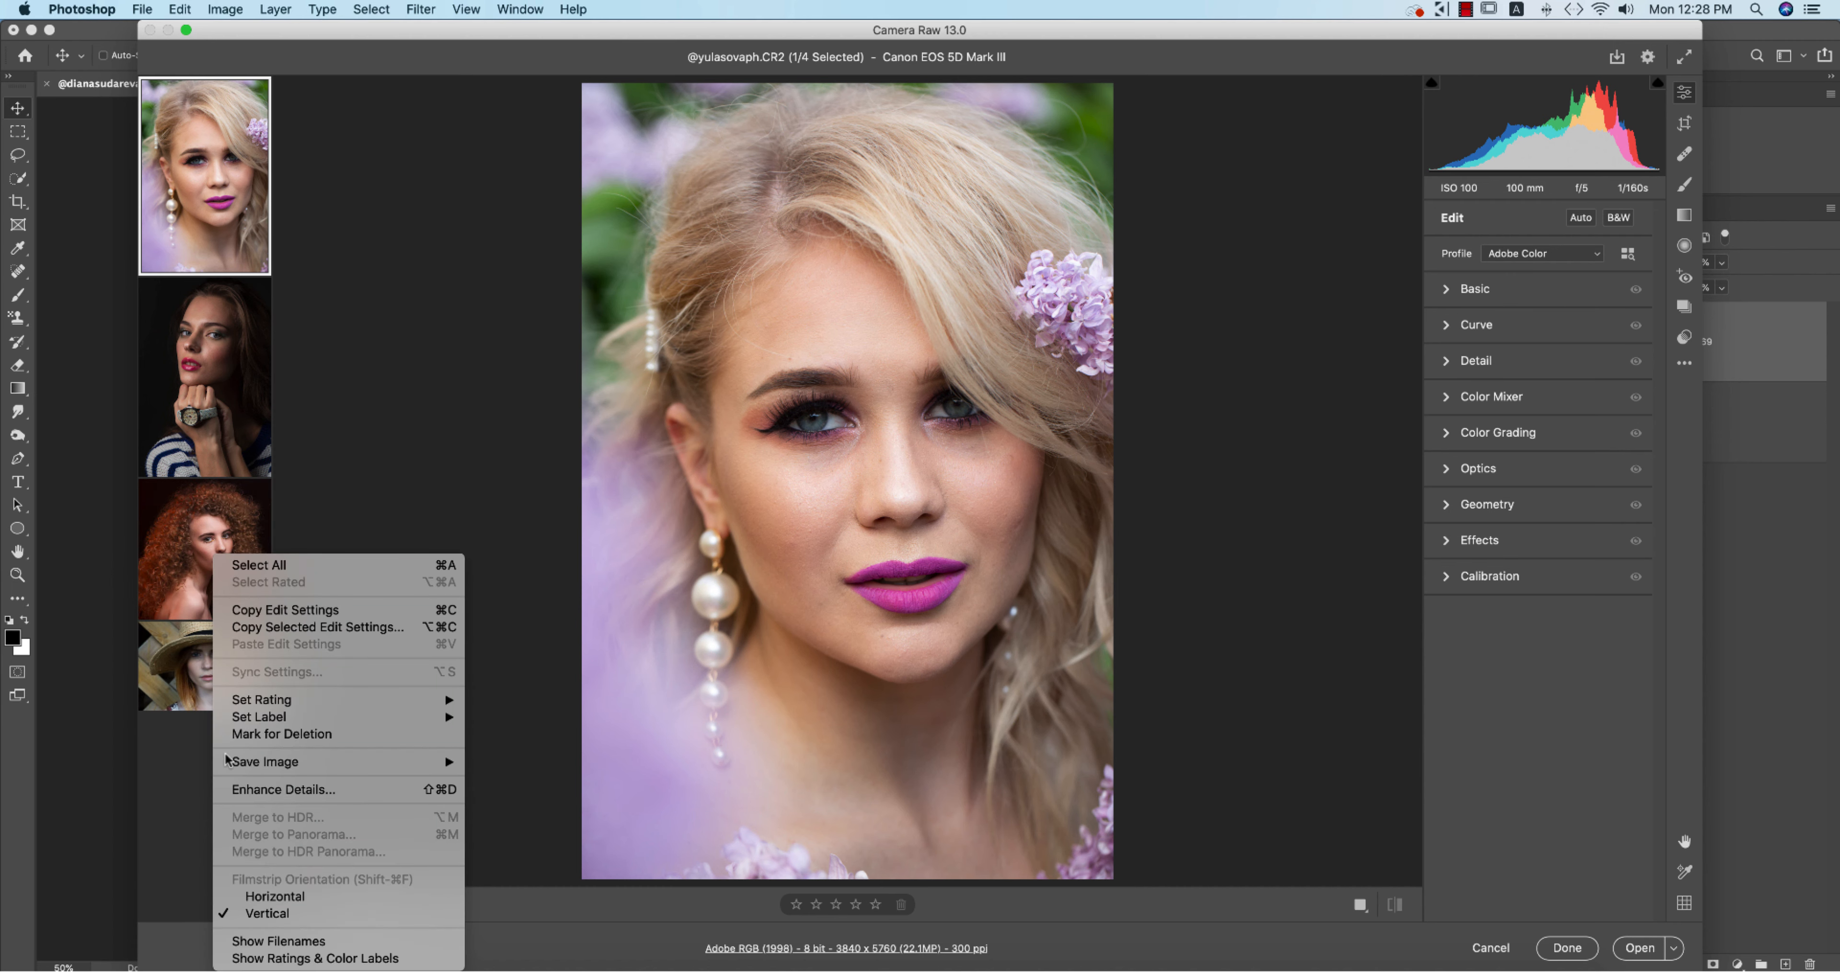
left_click(321, 897)
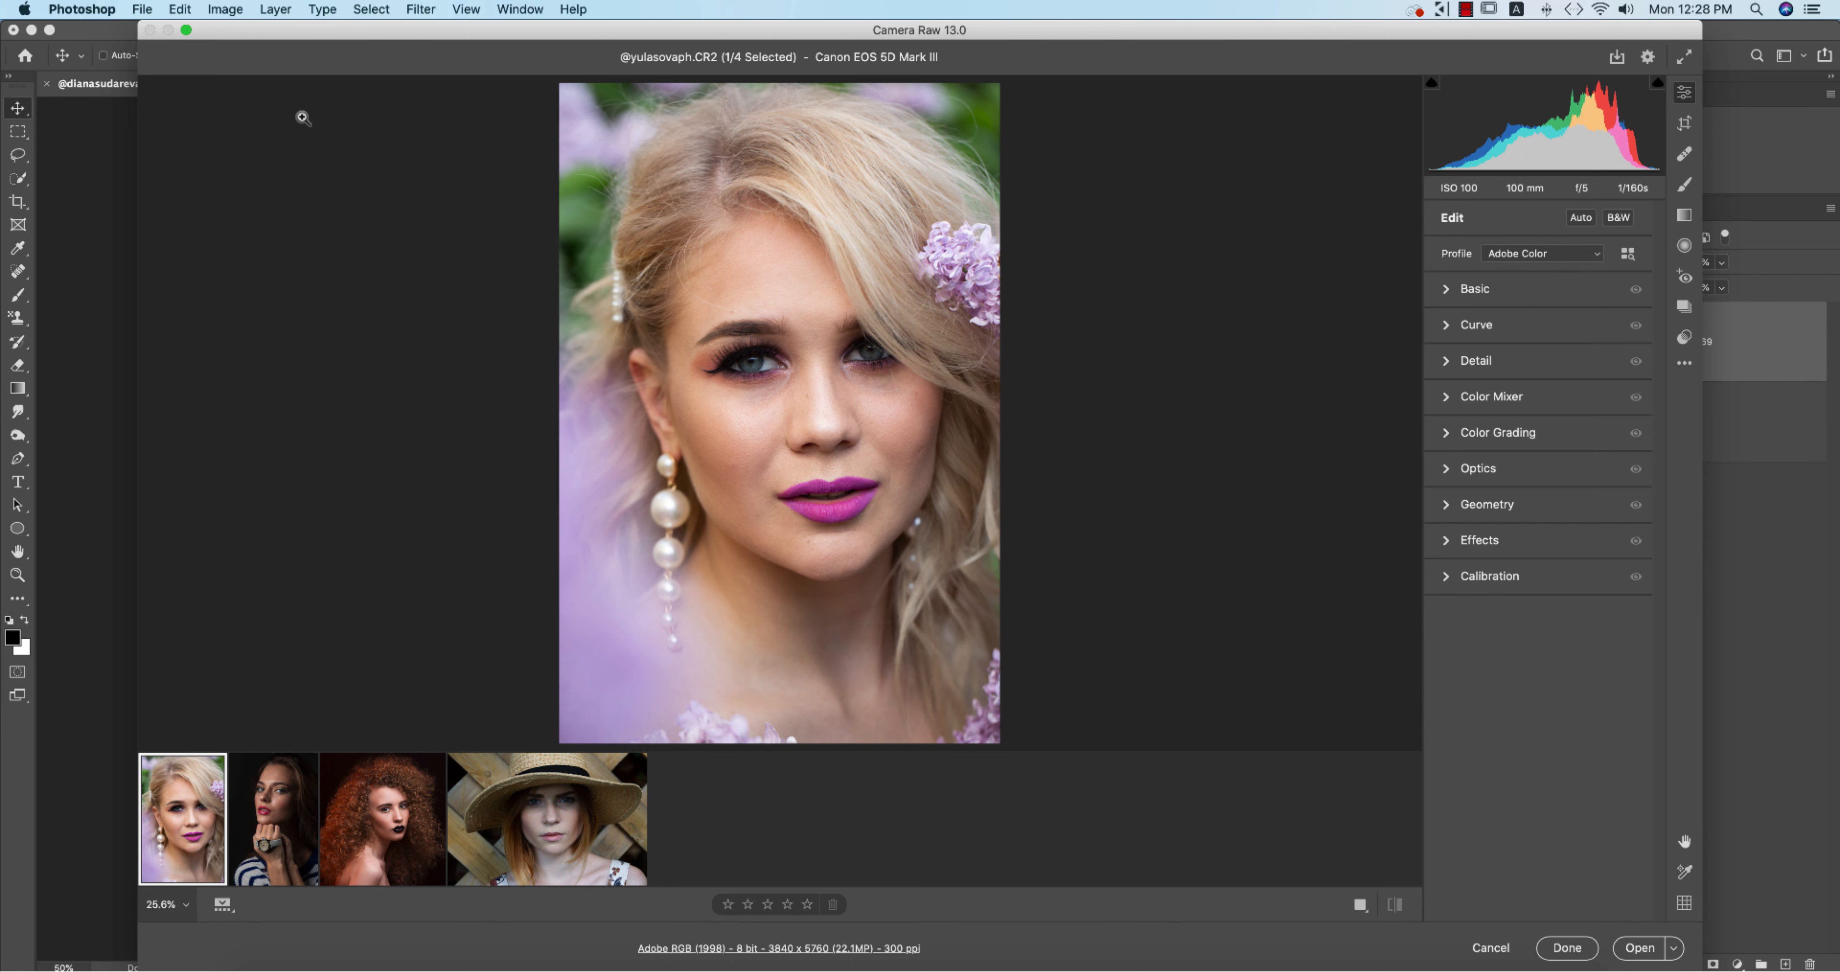
left_click(1491, 948)
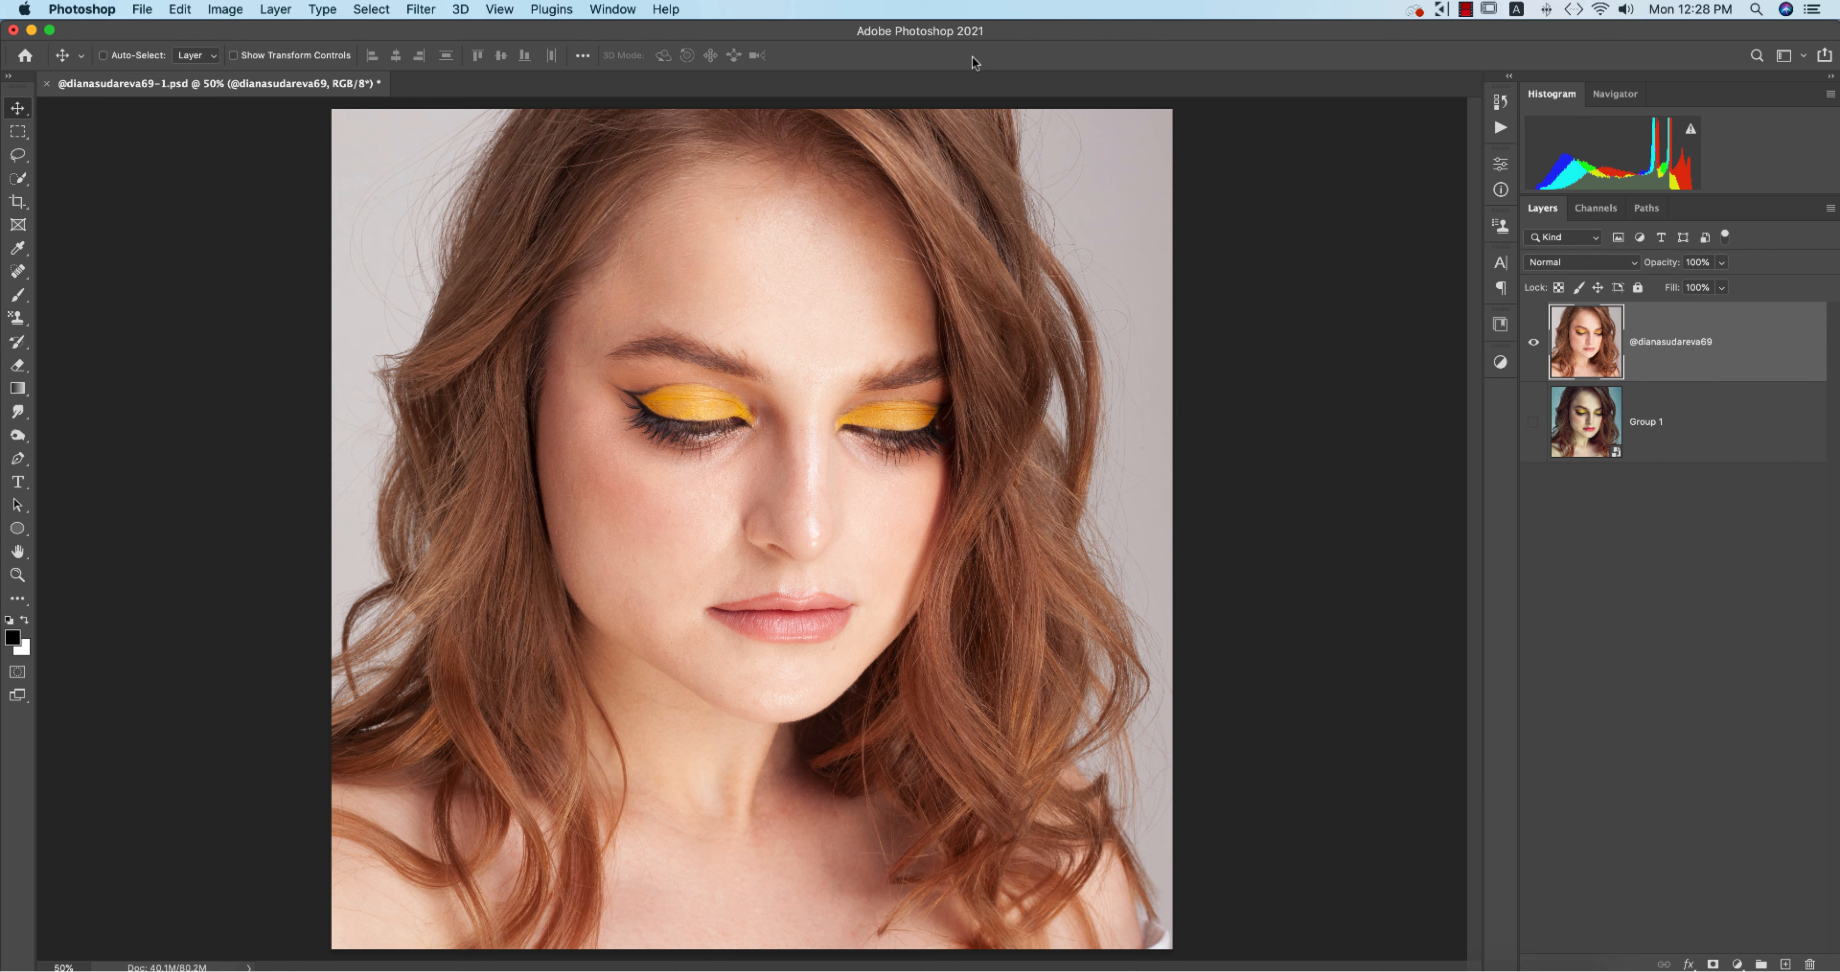
Reopen the portrait photo layer in the Camera Raw Filter.
left_click(421, 9)
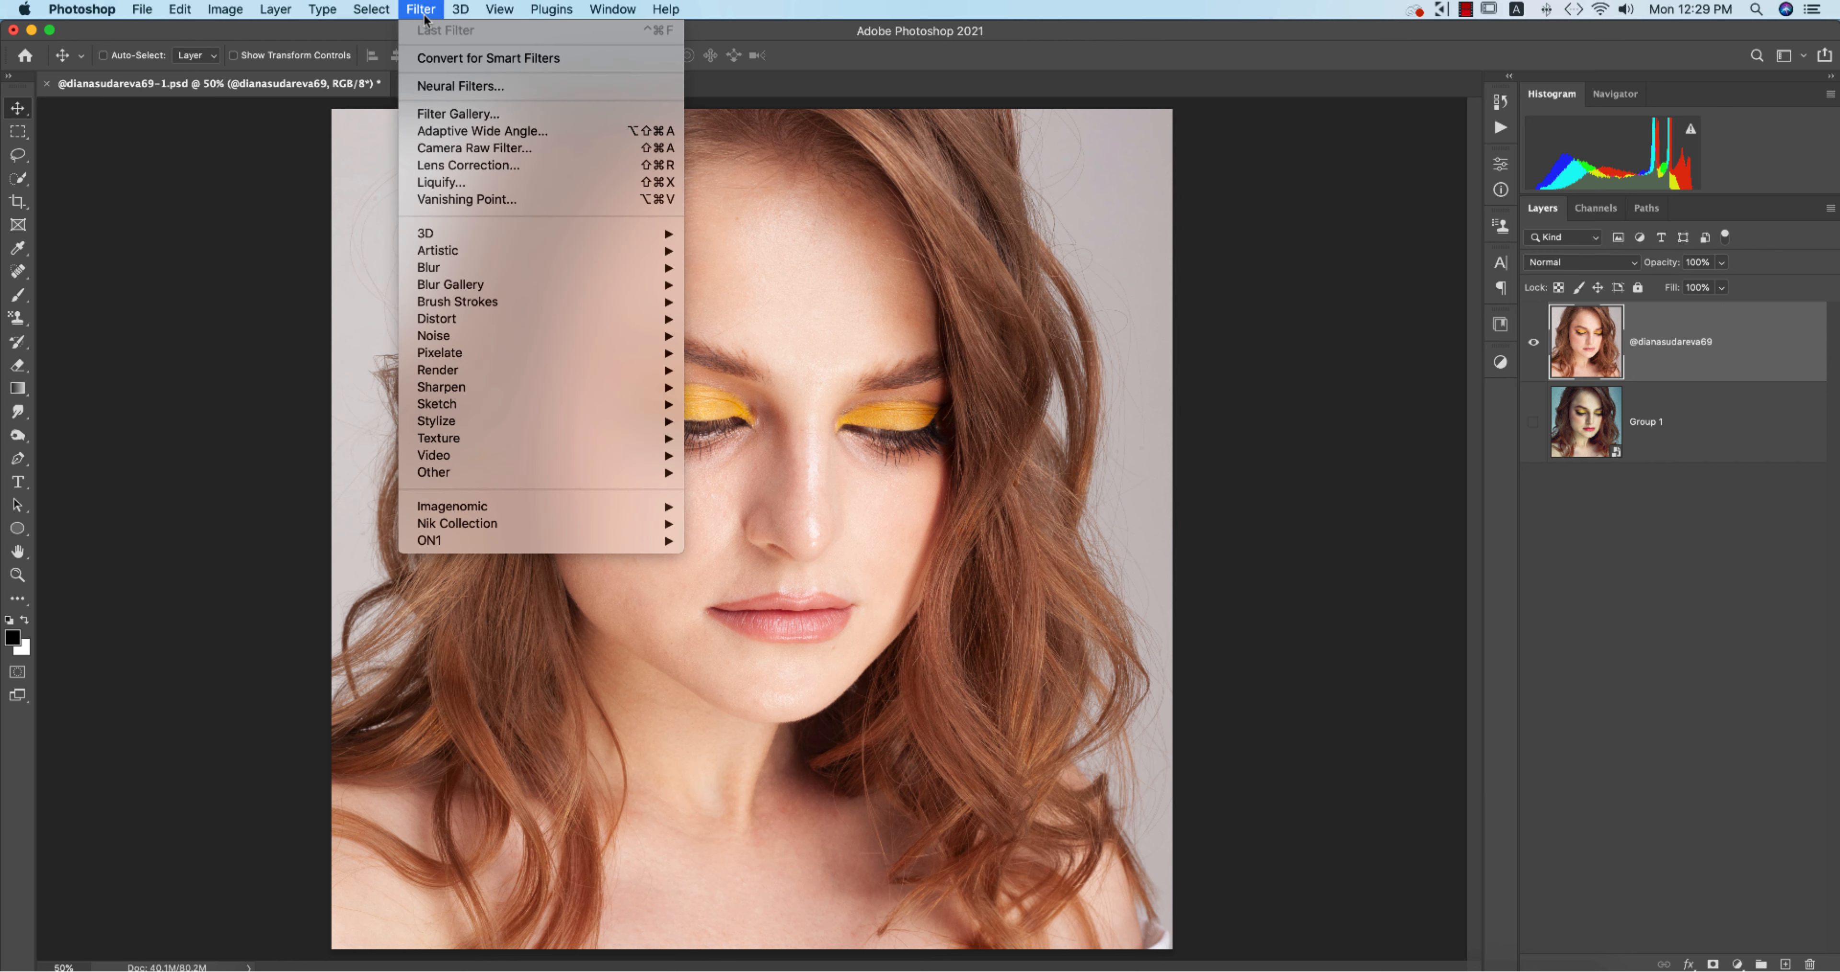
left_click(437, 148)
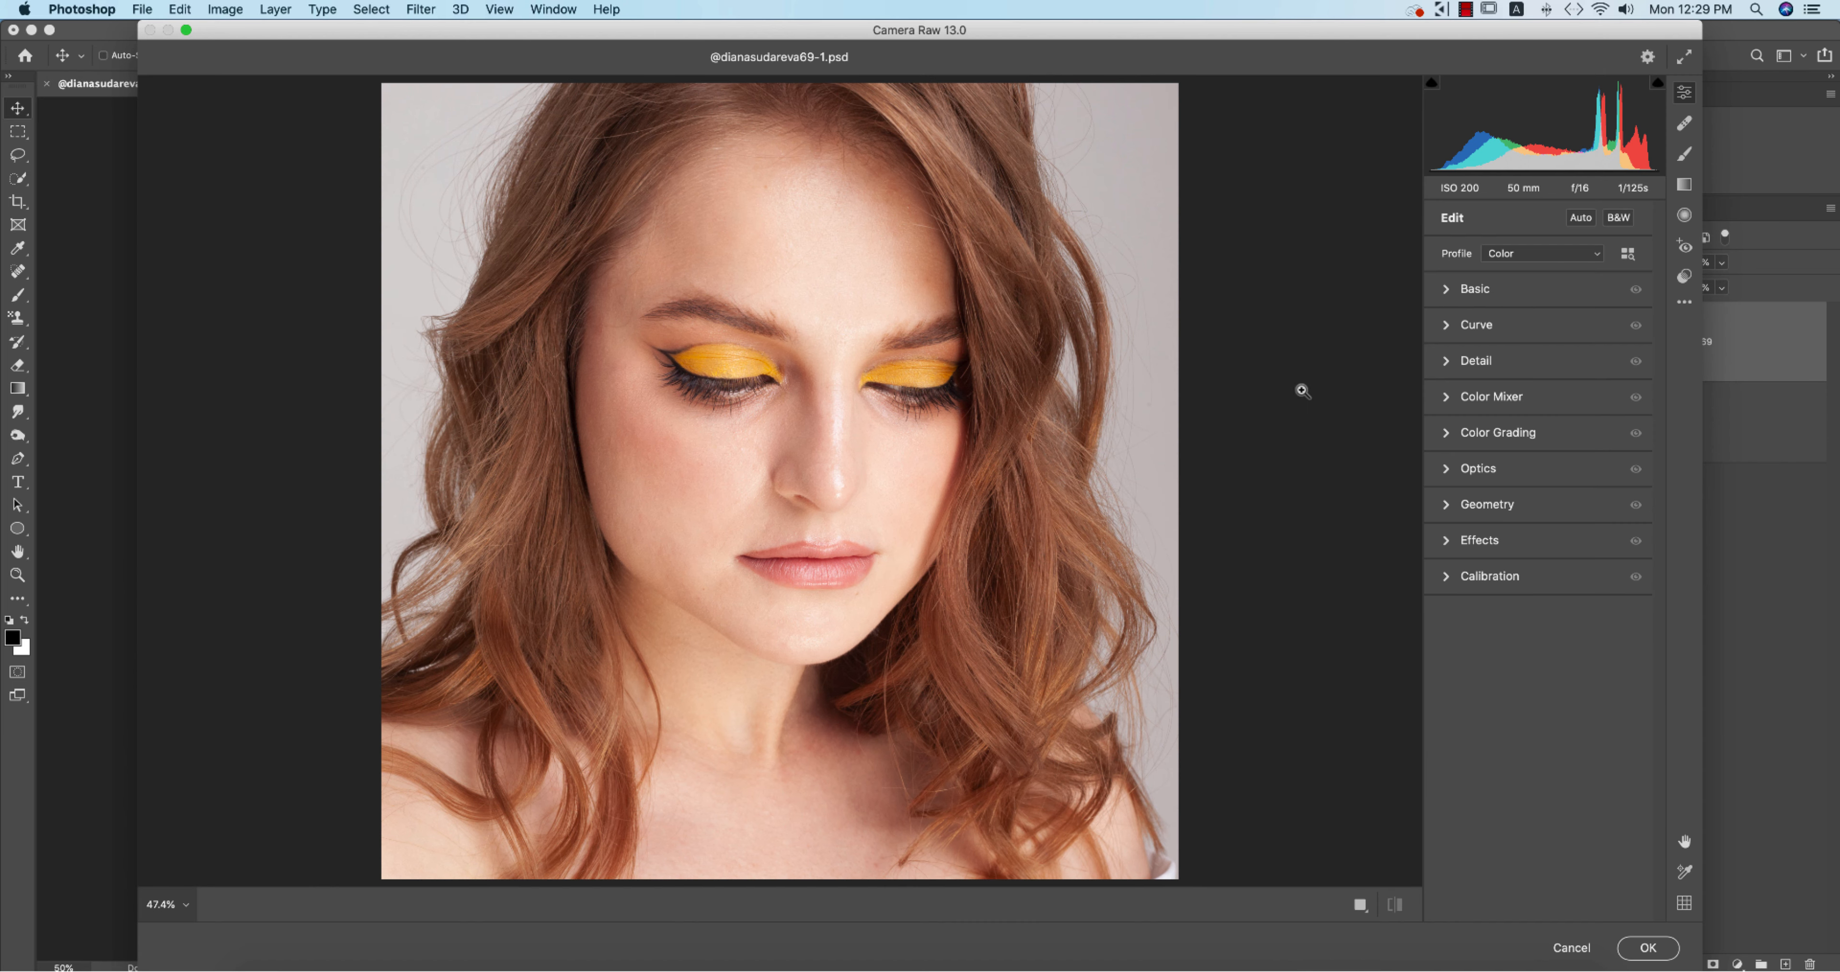
Expand Color Grading and try tinting the shadows to hue 338 with saturation 22.
left_click(1446, 437)
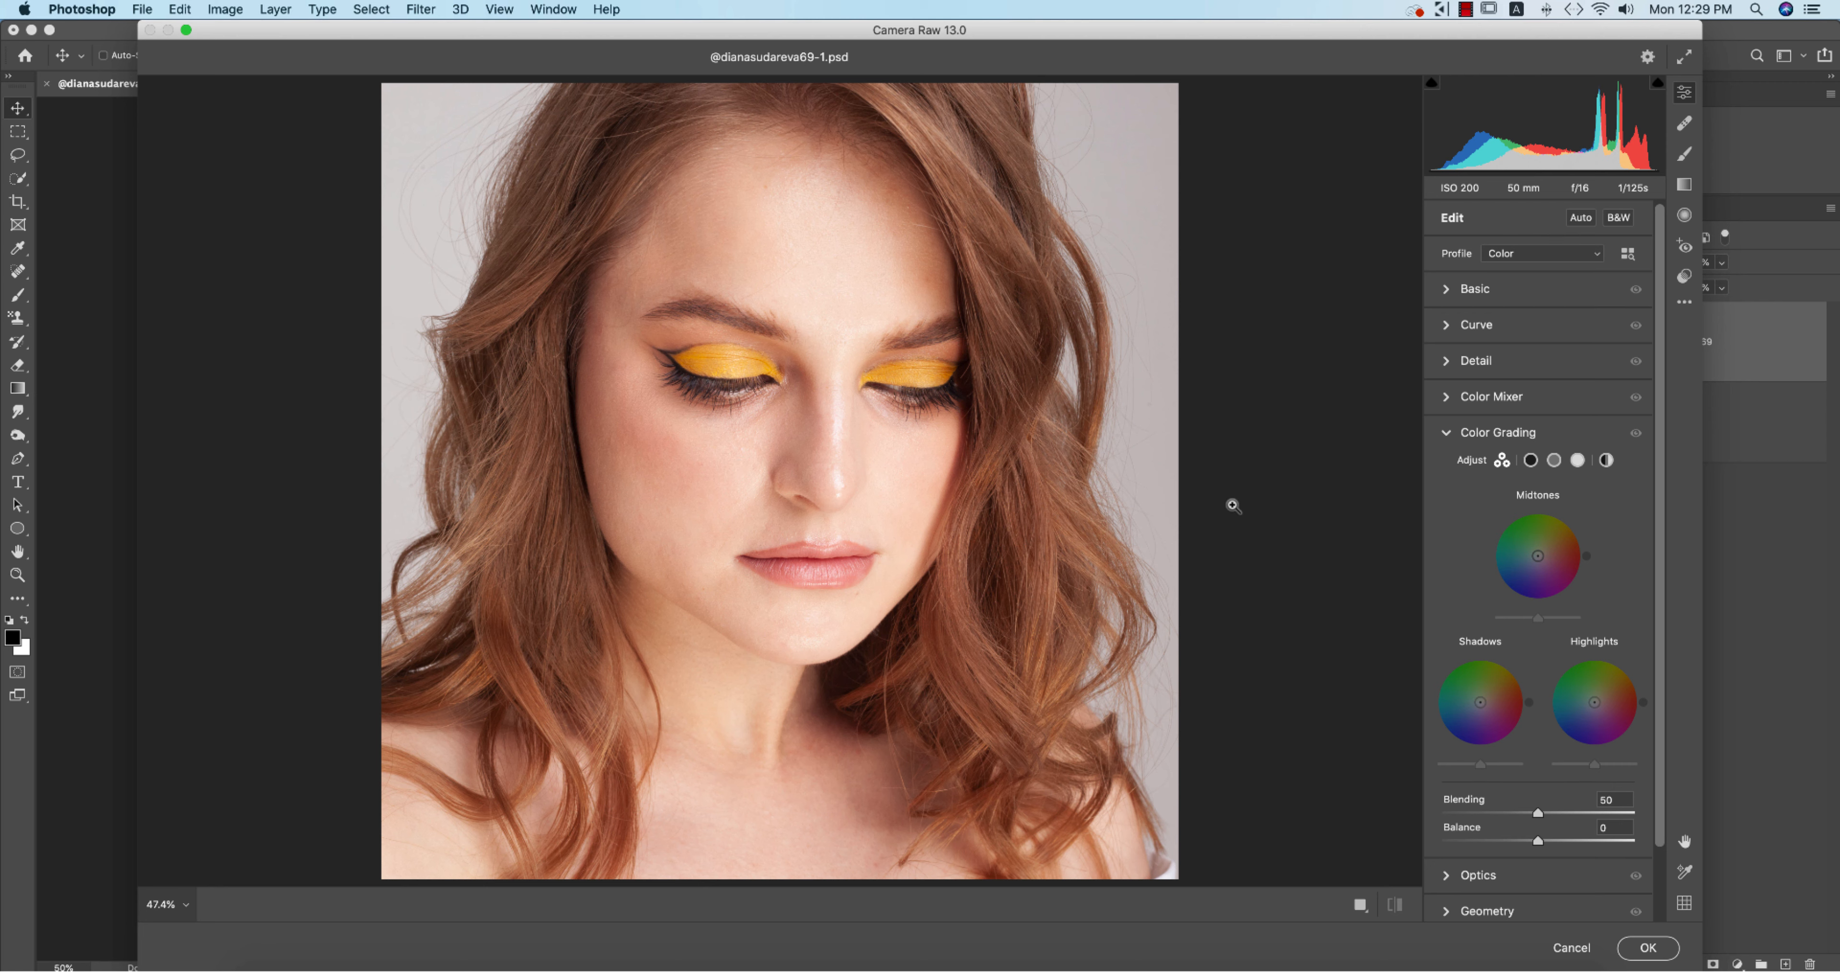
left_click(1530, 461)
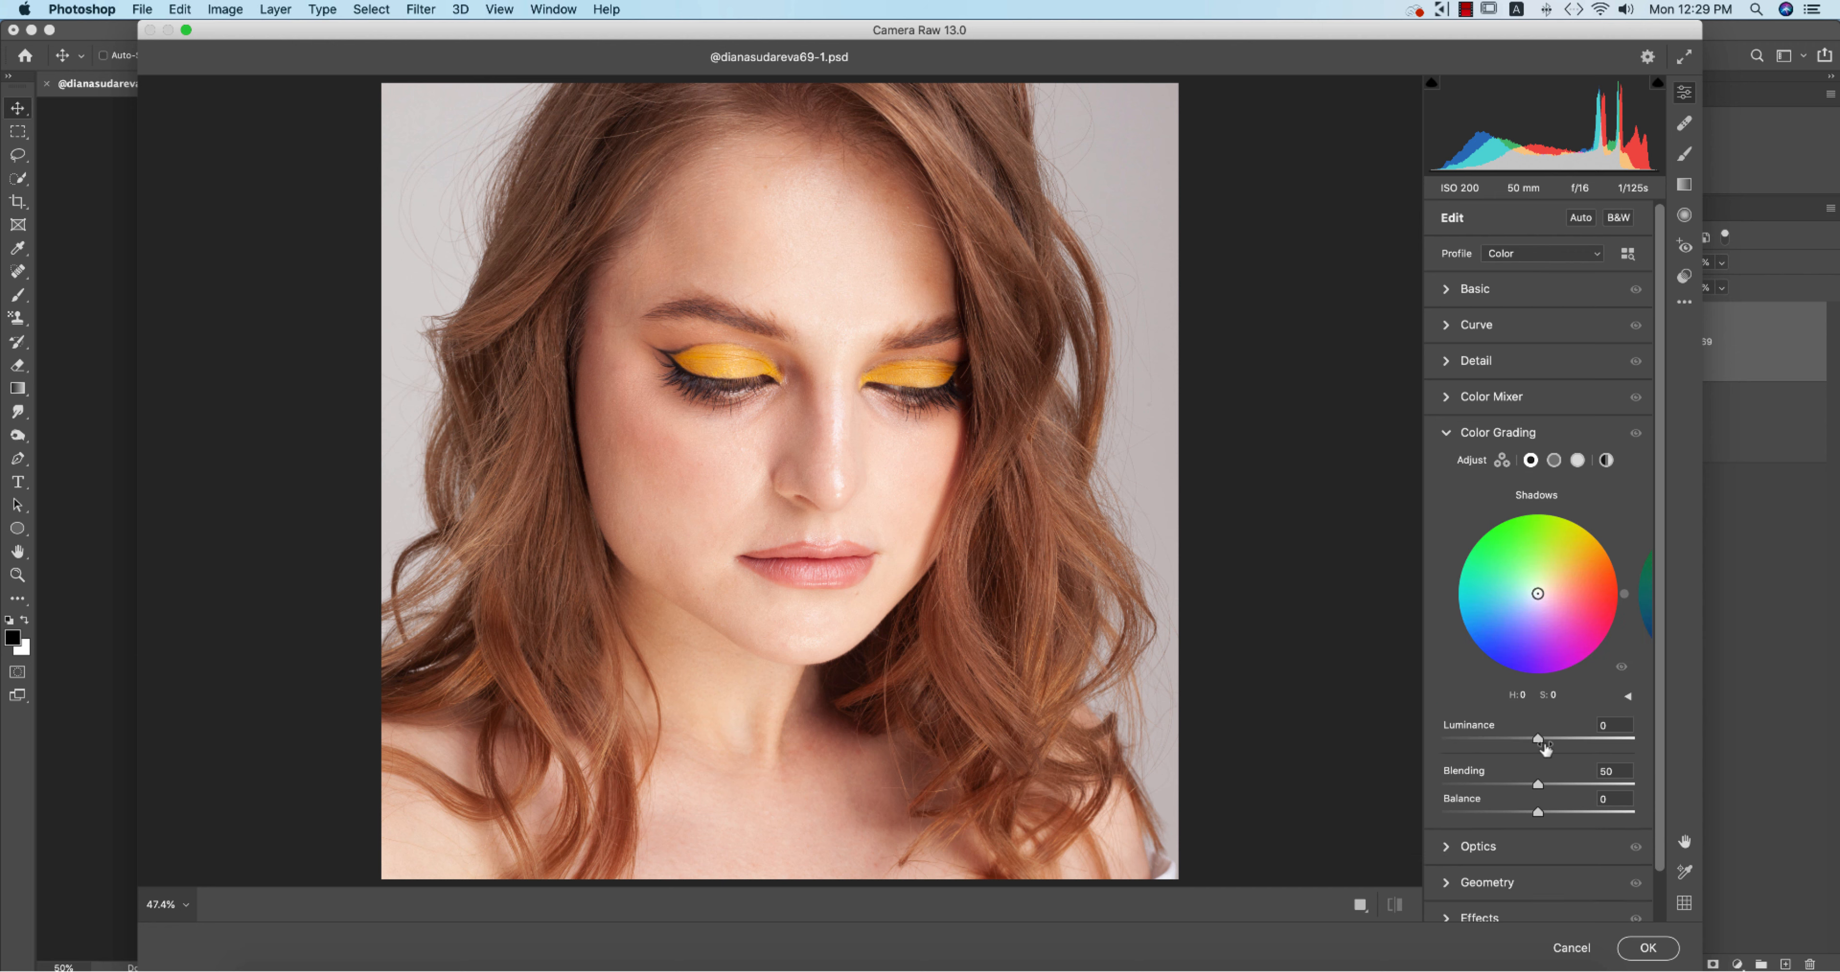
mouse_move(1537, 594)
left_mouse_down()
mouse_move(1468, 604)
mouse_move(1555, 600)
left_mouse_up()
Go through the midtones, highlights and global color wheels, then reveal the hue and saturation sliders for the shadows.
left_click(1554, 462)
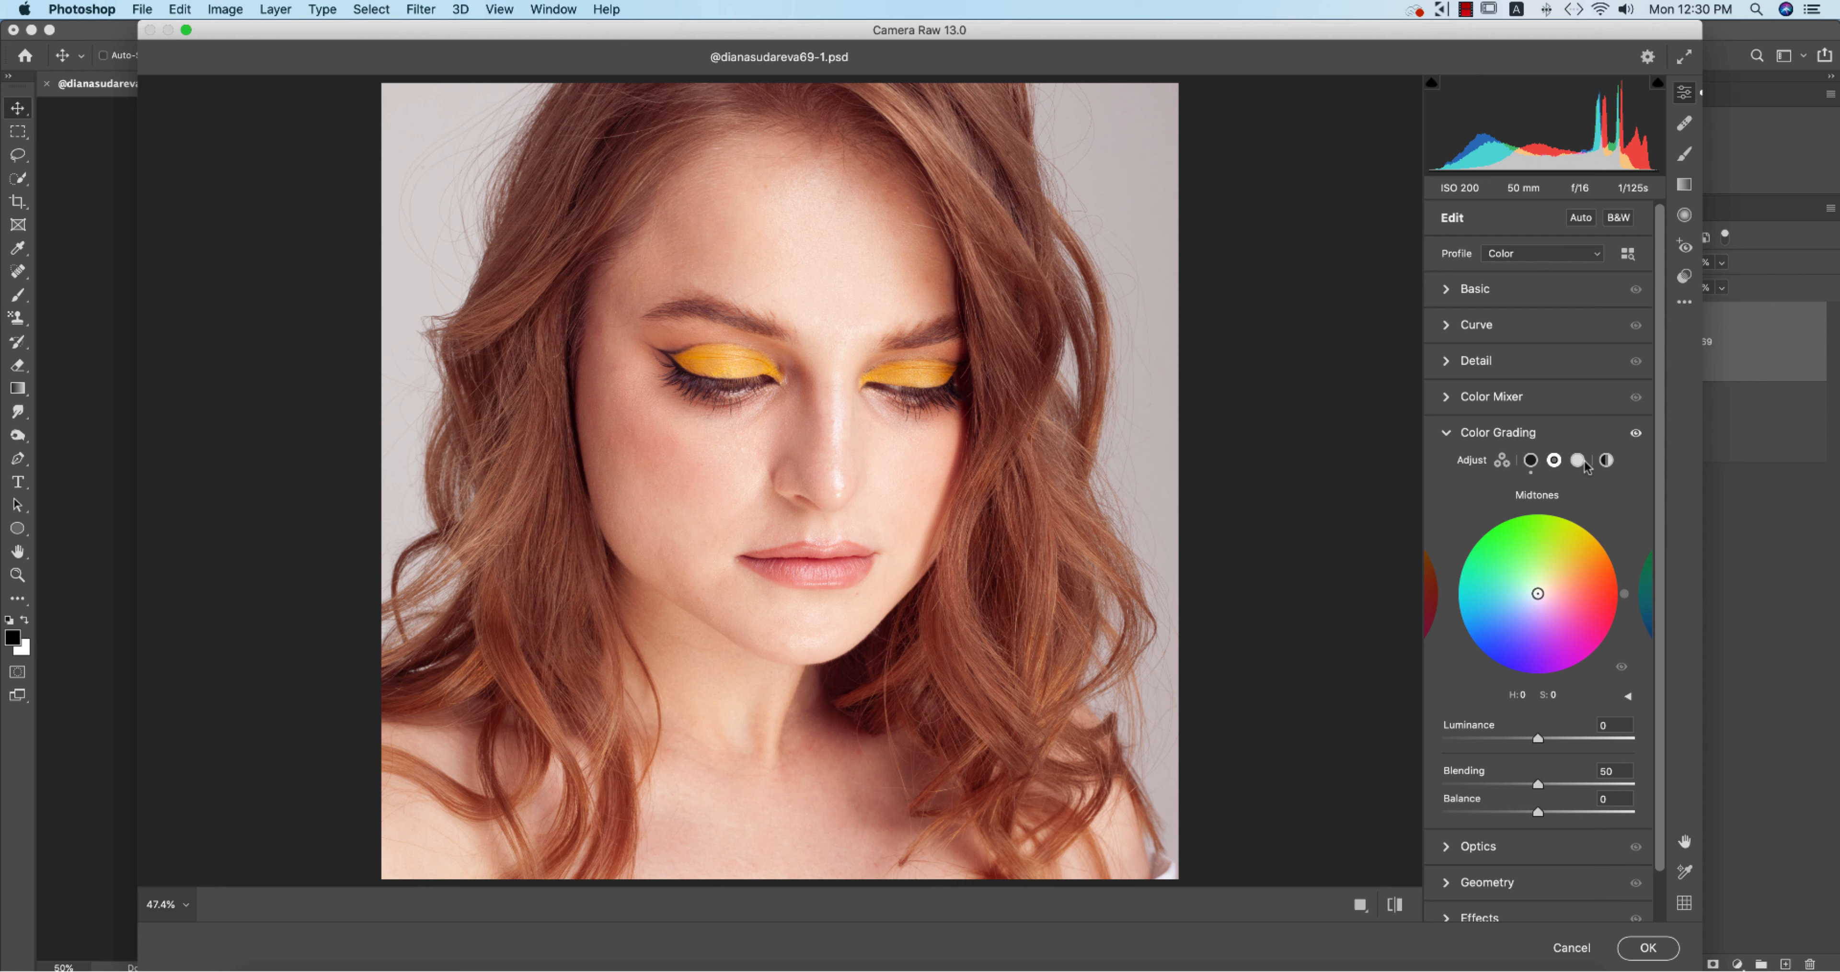
left_click(1578, 463)
left_click(1604, 461)
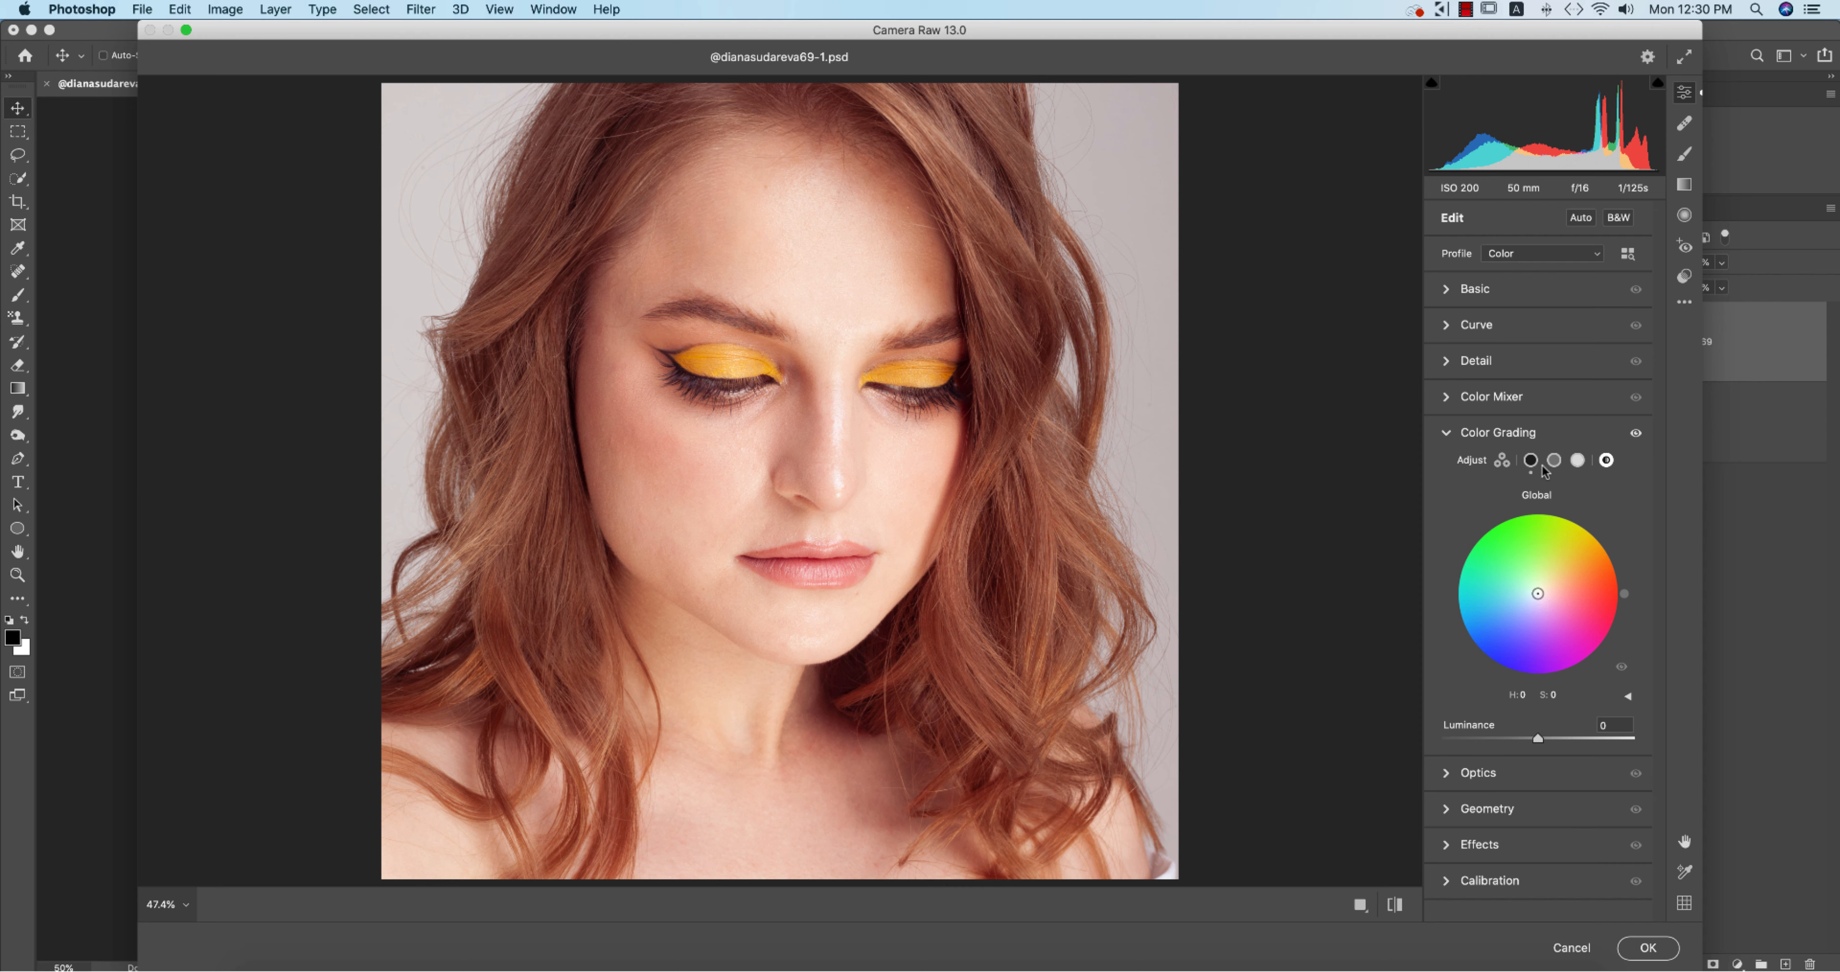
left_click(1531, 460)
left_click(1623, 698)
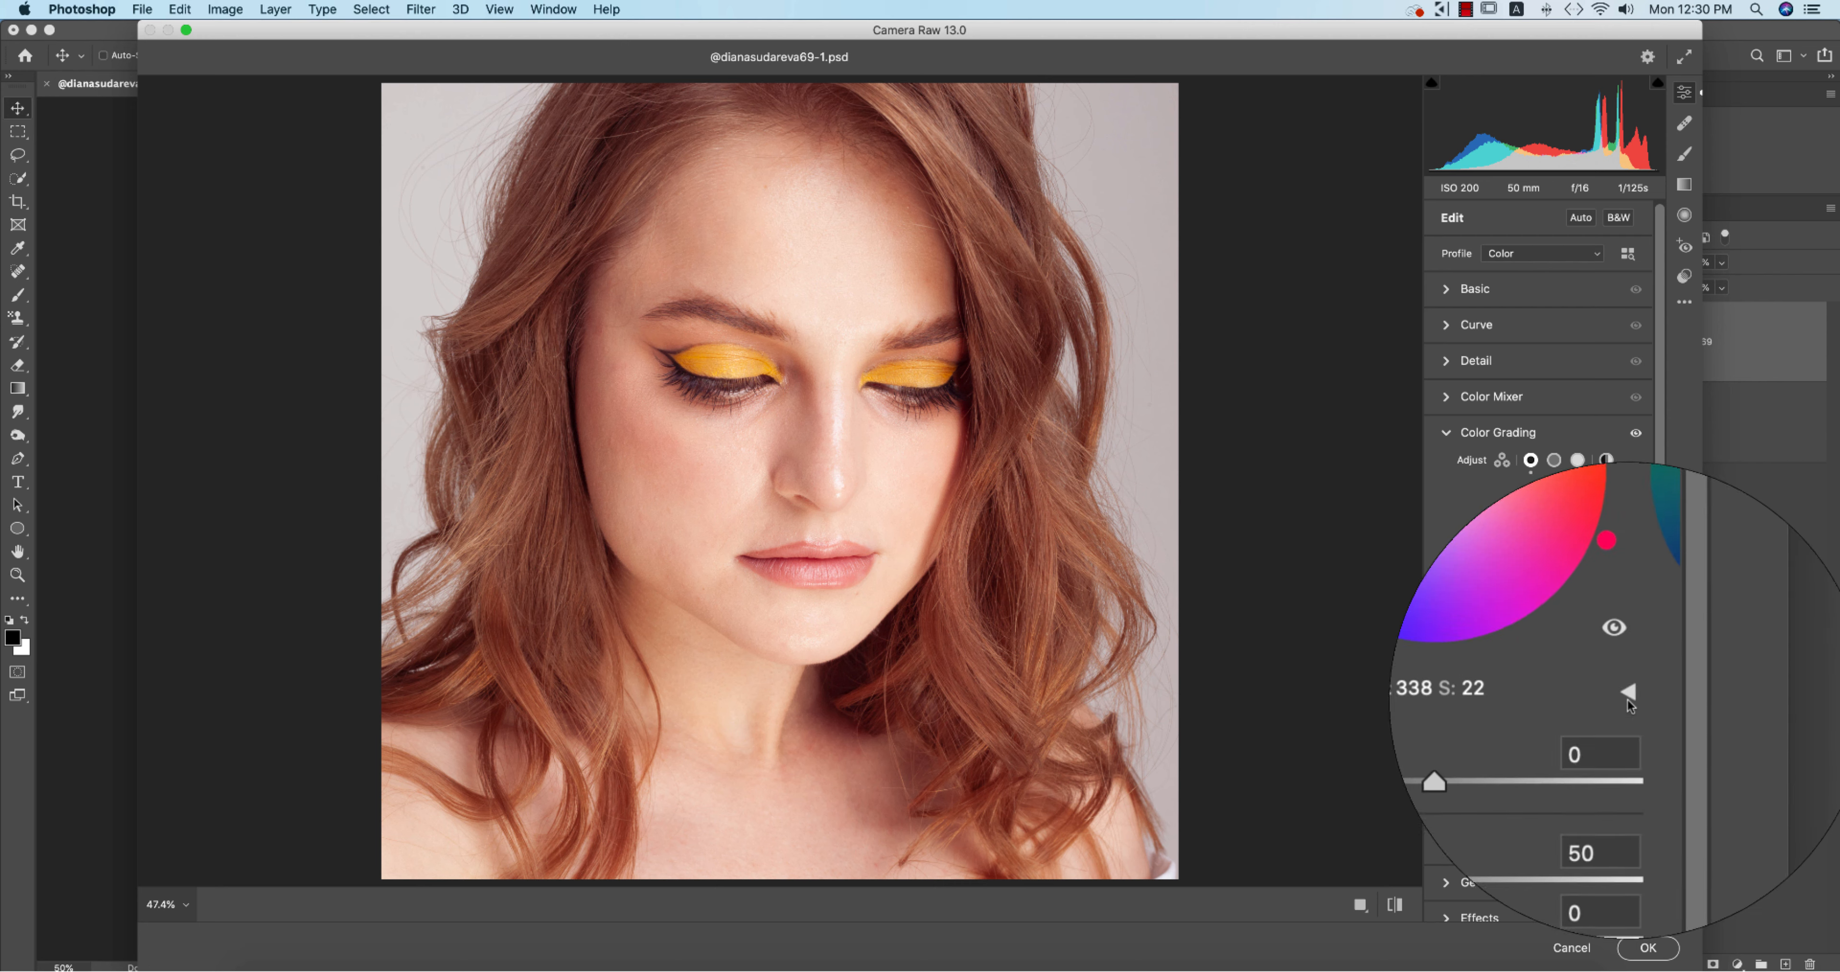
Try shadow hue 83, then shift the shadows tint to hue 132 with saturation 17.
scroll(1630, 714, "down", 2)
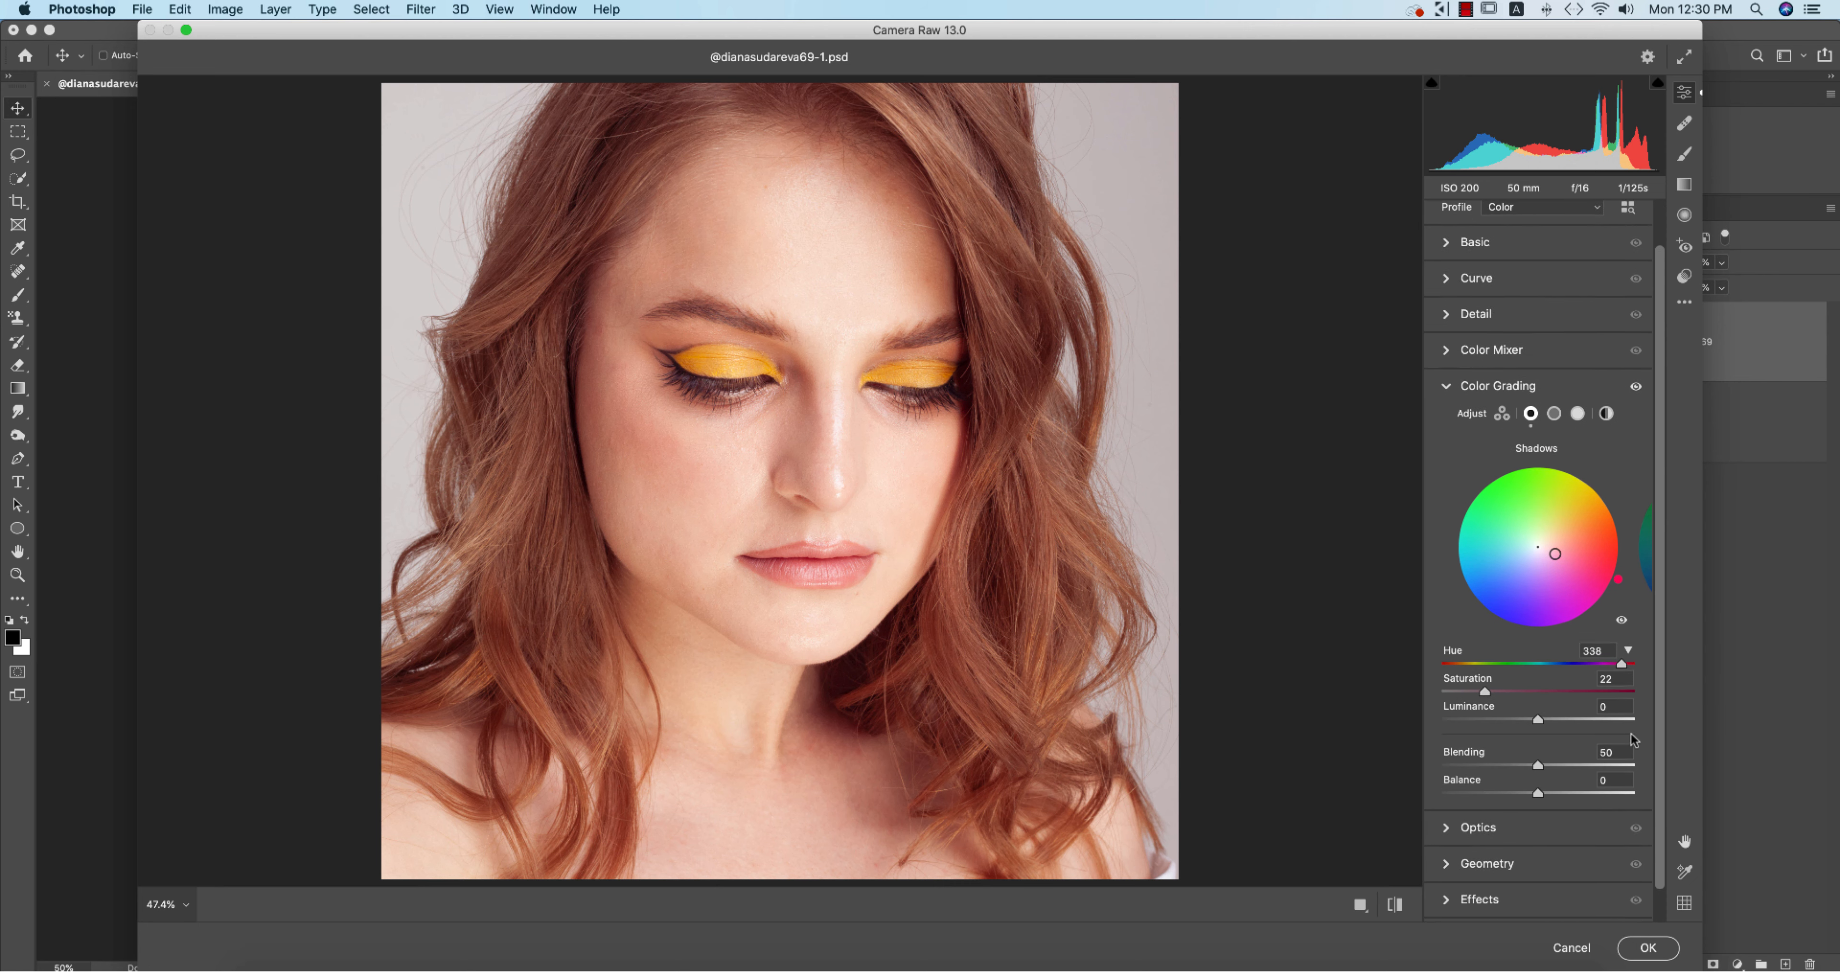
mouse_move(1622, 637)
left_mouse_down()
mouse_move(1449, 634)
mouse_move(1486, 635)
left_mouse_up()
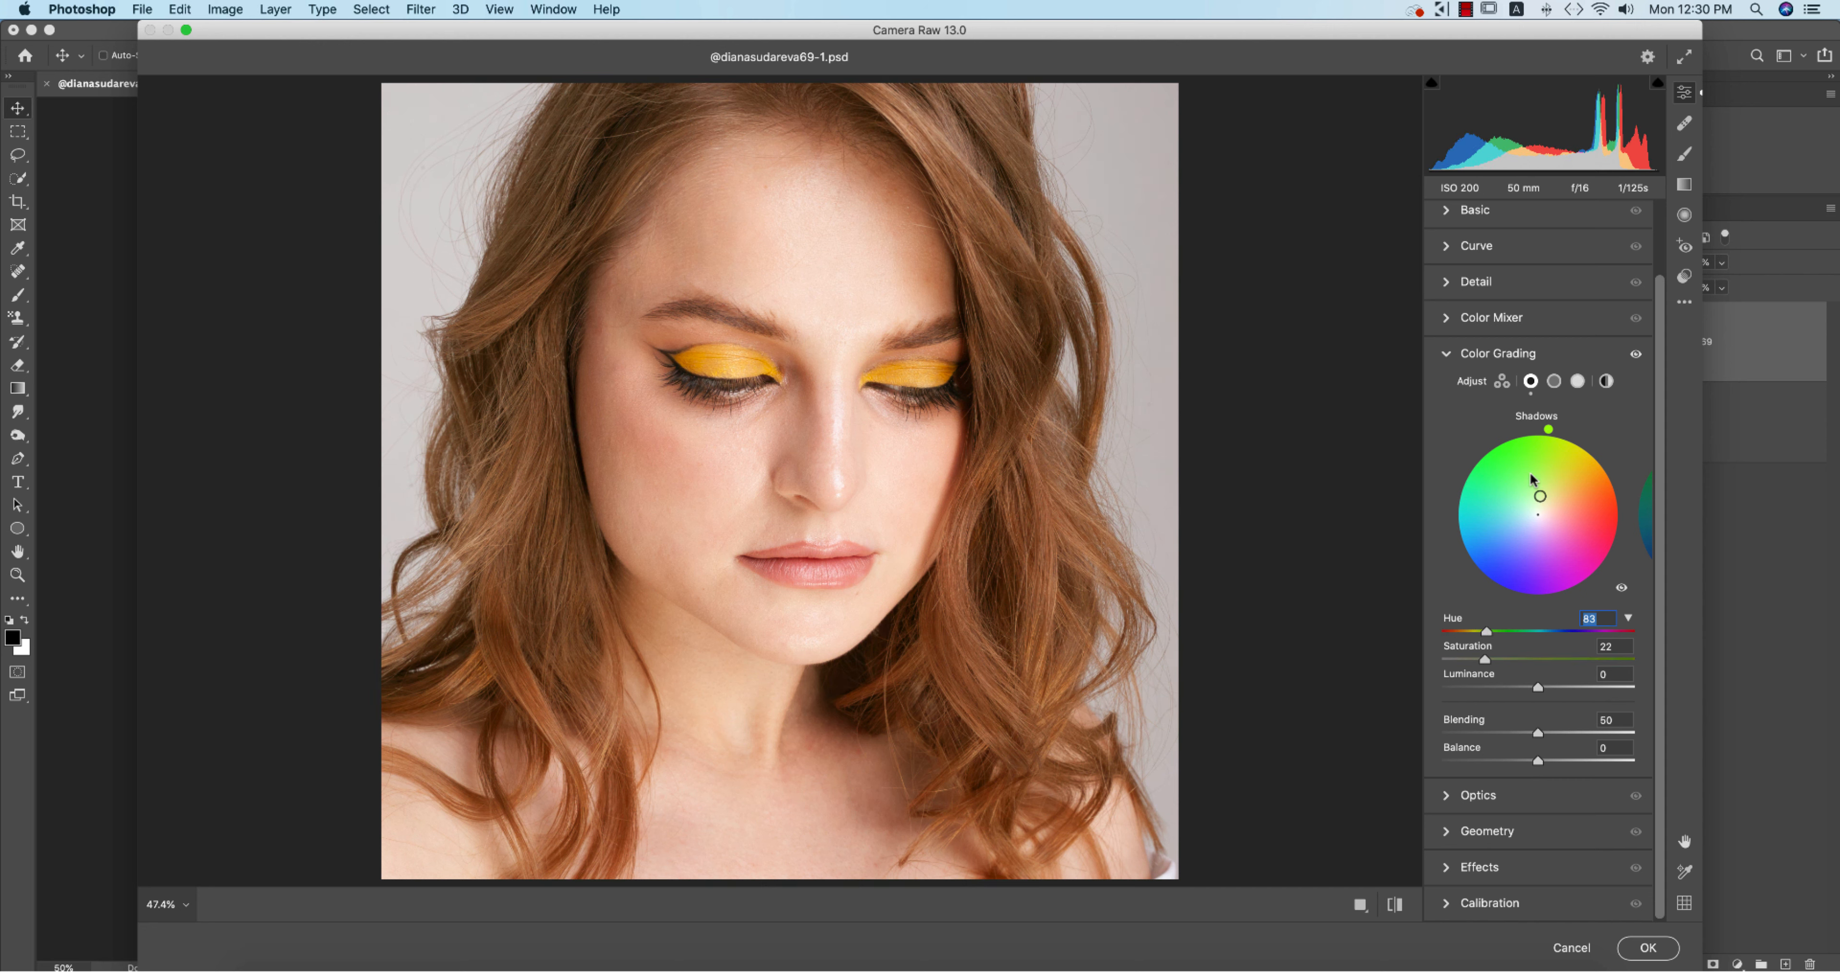
left_click_drag(1540, 496, 1527, 504)
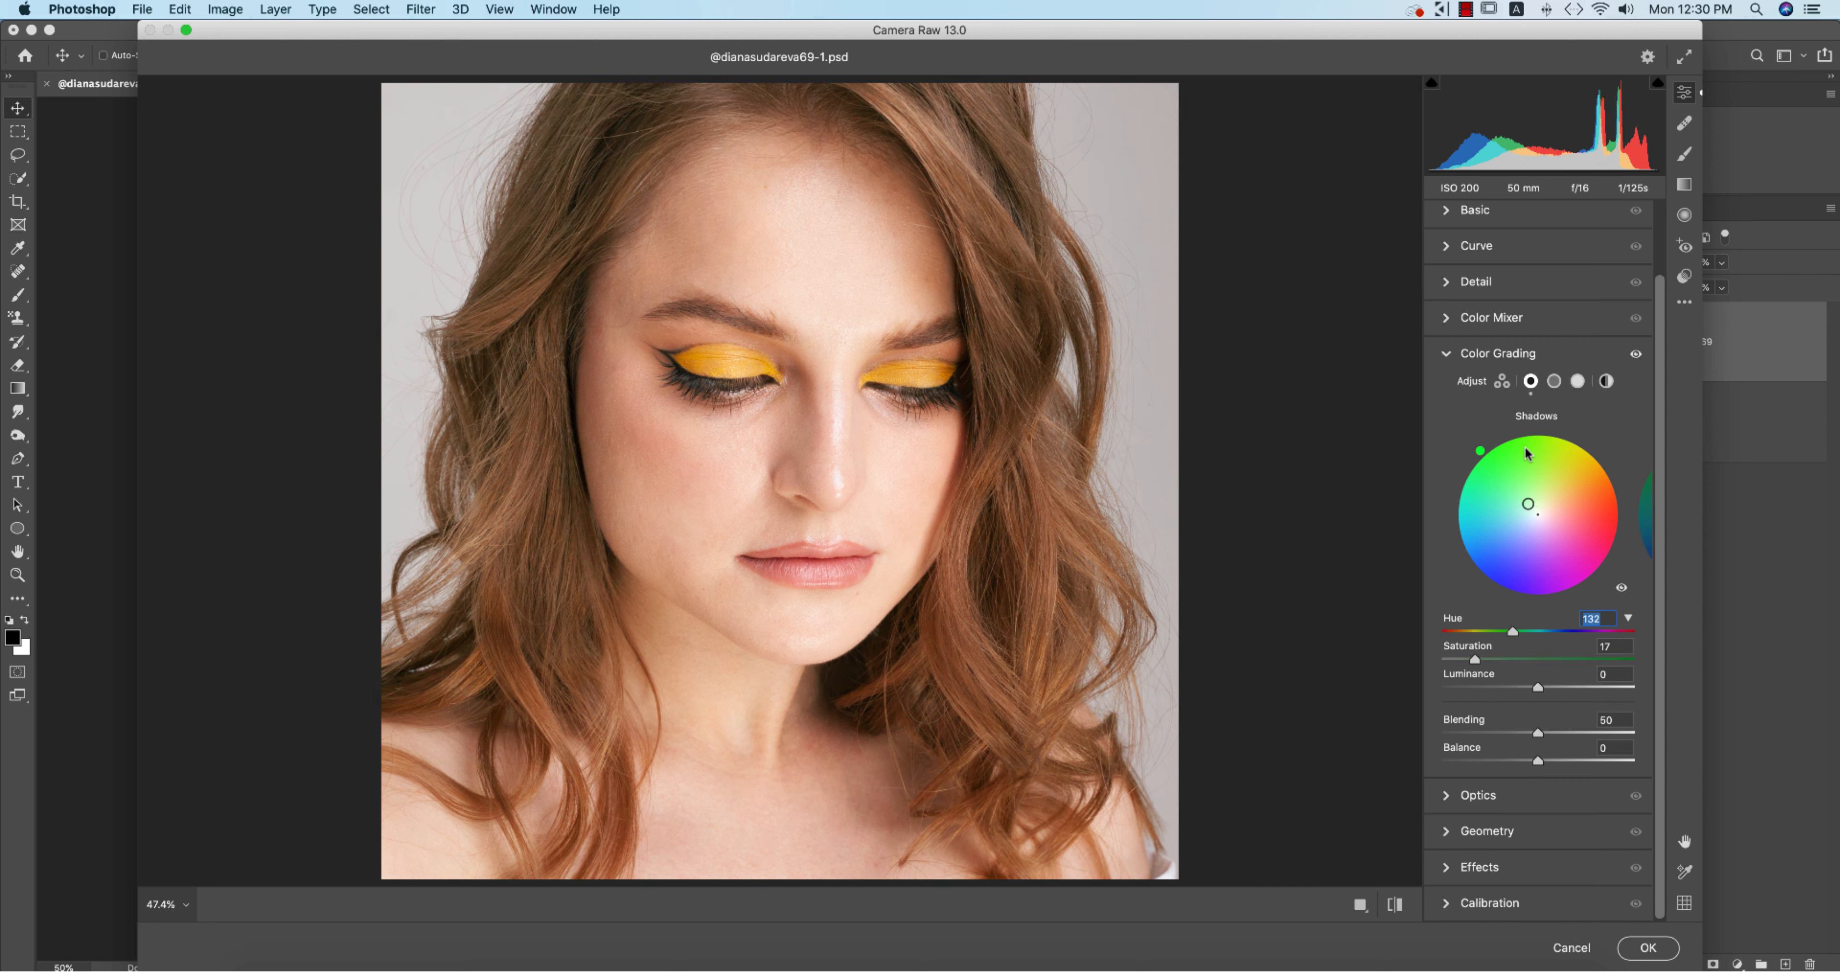
Try tinting the midtones to hue 230 and saturation 42, with Blending at 79 and Balance at +4.
left_click(1502, 381)
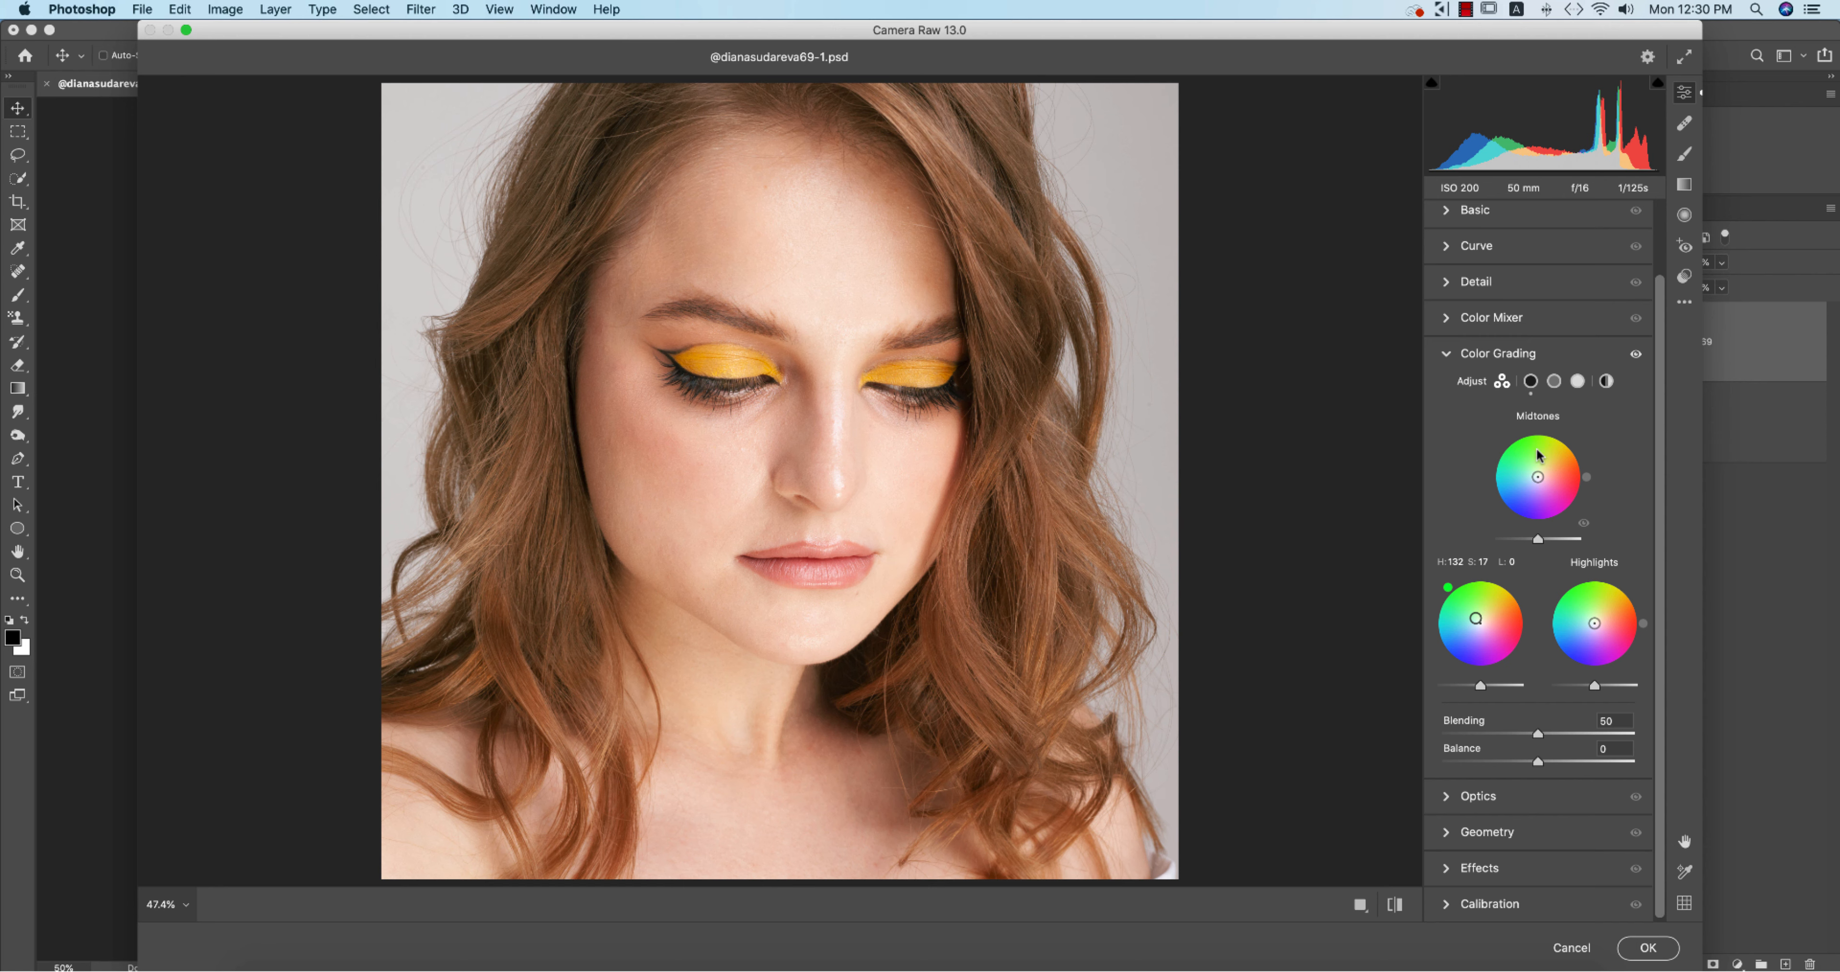
left_click(1553, 382)
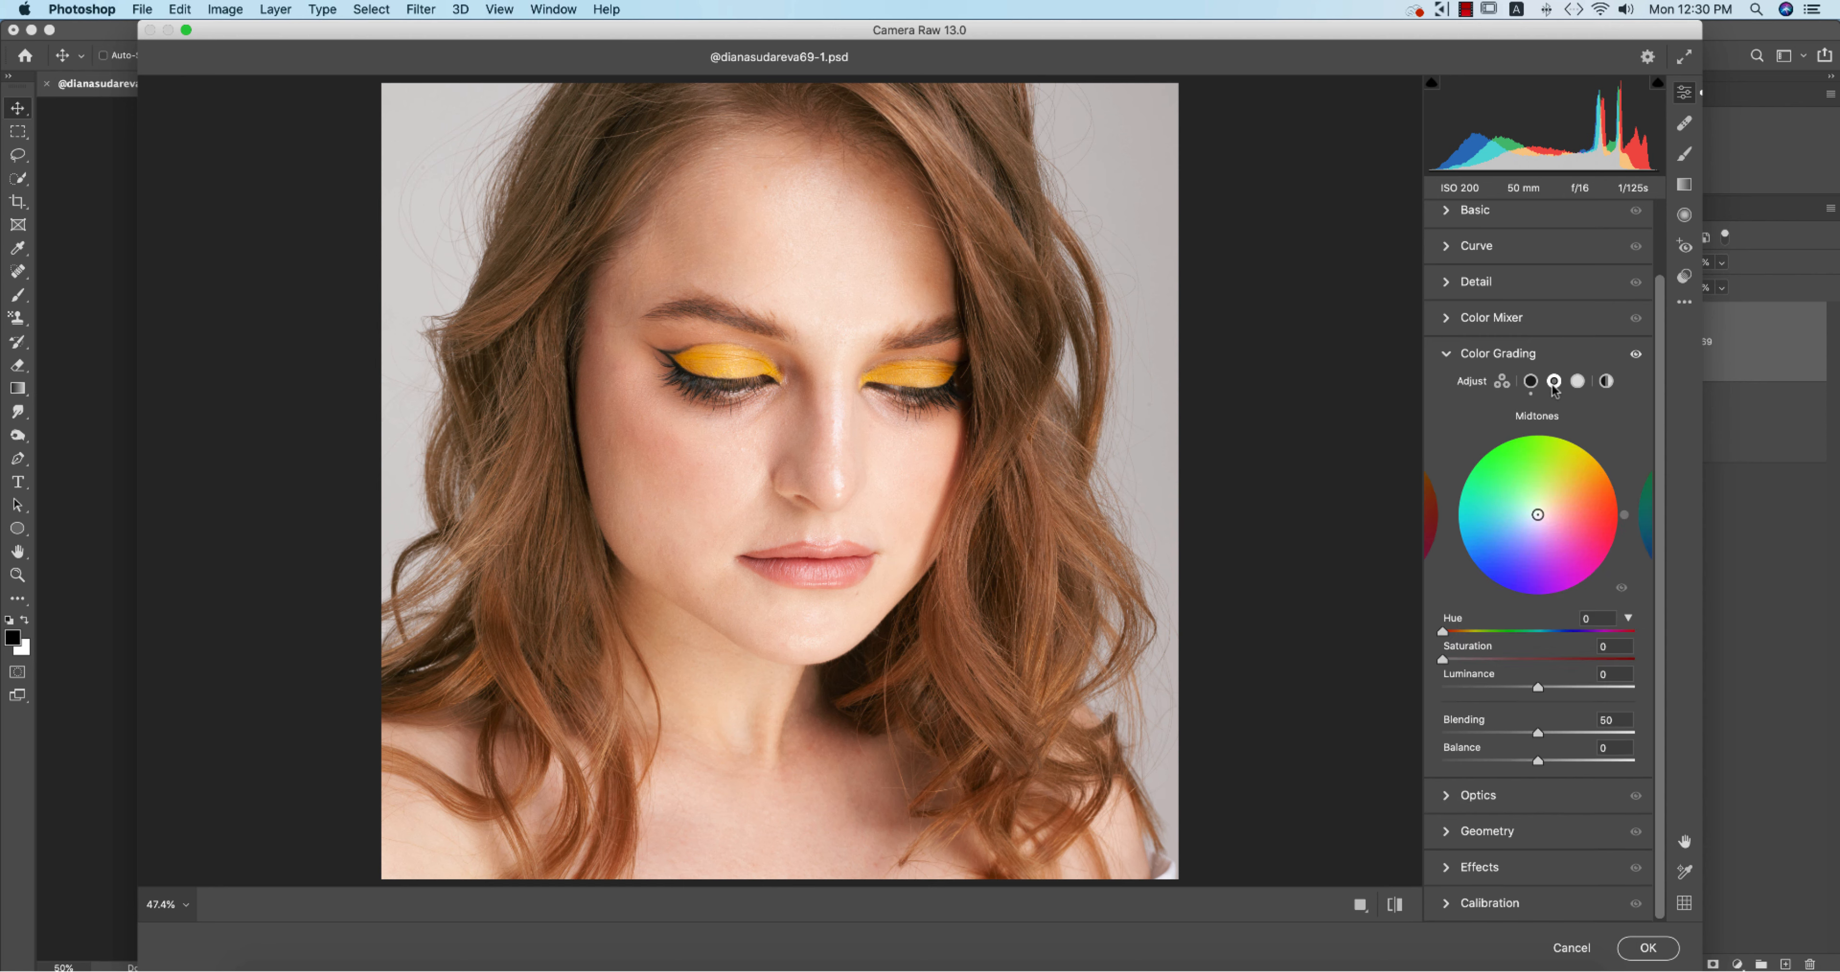
left_click_drag(1443, 633, 1486, 658)
left_click_drag(1532, 496, 1515, 541)
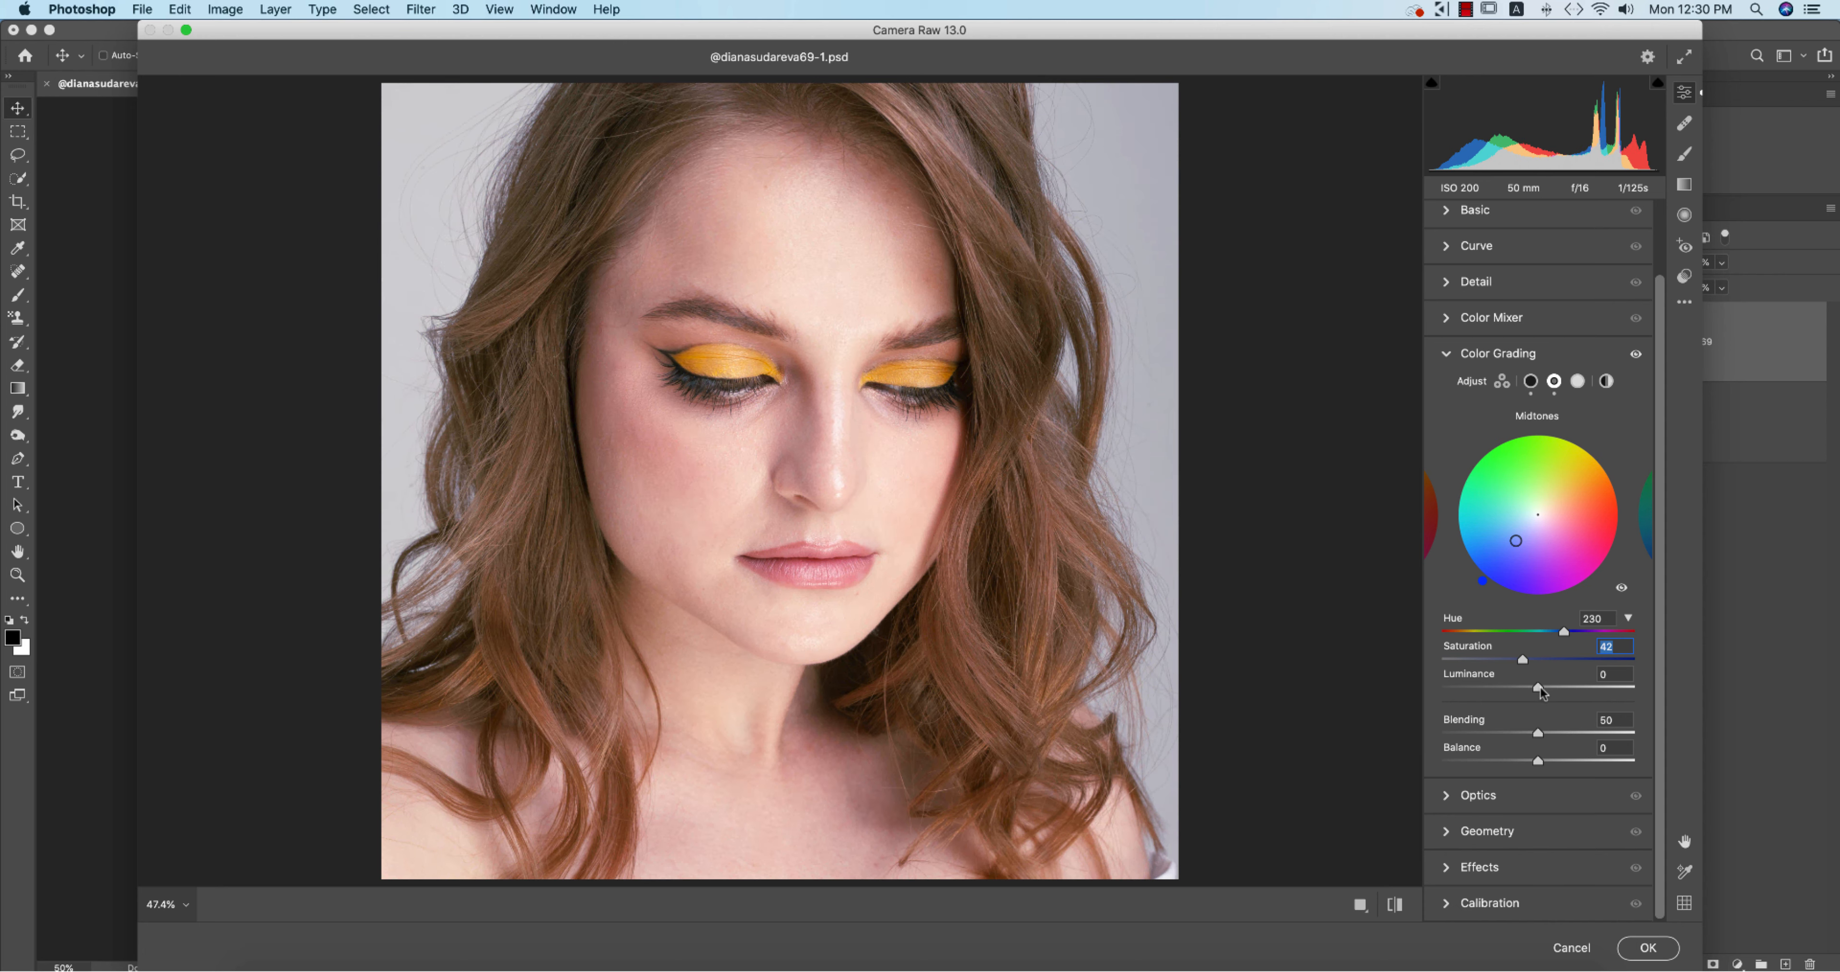
mouse_move(1539, 736)
left_mouse_down()
mouse_move(1592, 735)
mouse_move(1544, 736)
mouse_move(1588, 745)
mouse_move(1525, 763)
mouse_move(1544, 761)
left_mouse_up()
Try cooling the shadows to hue 192 with saturation 27 and luminance -22.
left_click(1531, 382)
left_click_drag(1512, 633, 1556, 630)
mouse_move(1537, 688)
left_mouse_down()
mouse_move(1558, 690)
mouse_move(1523, 694)
left_mouse_up()
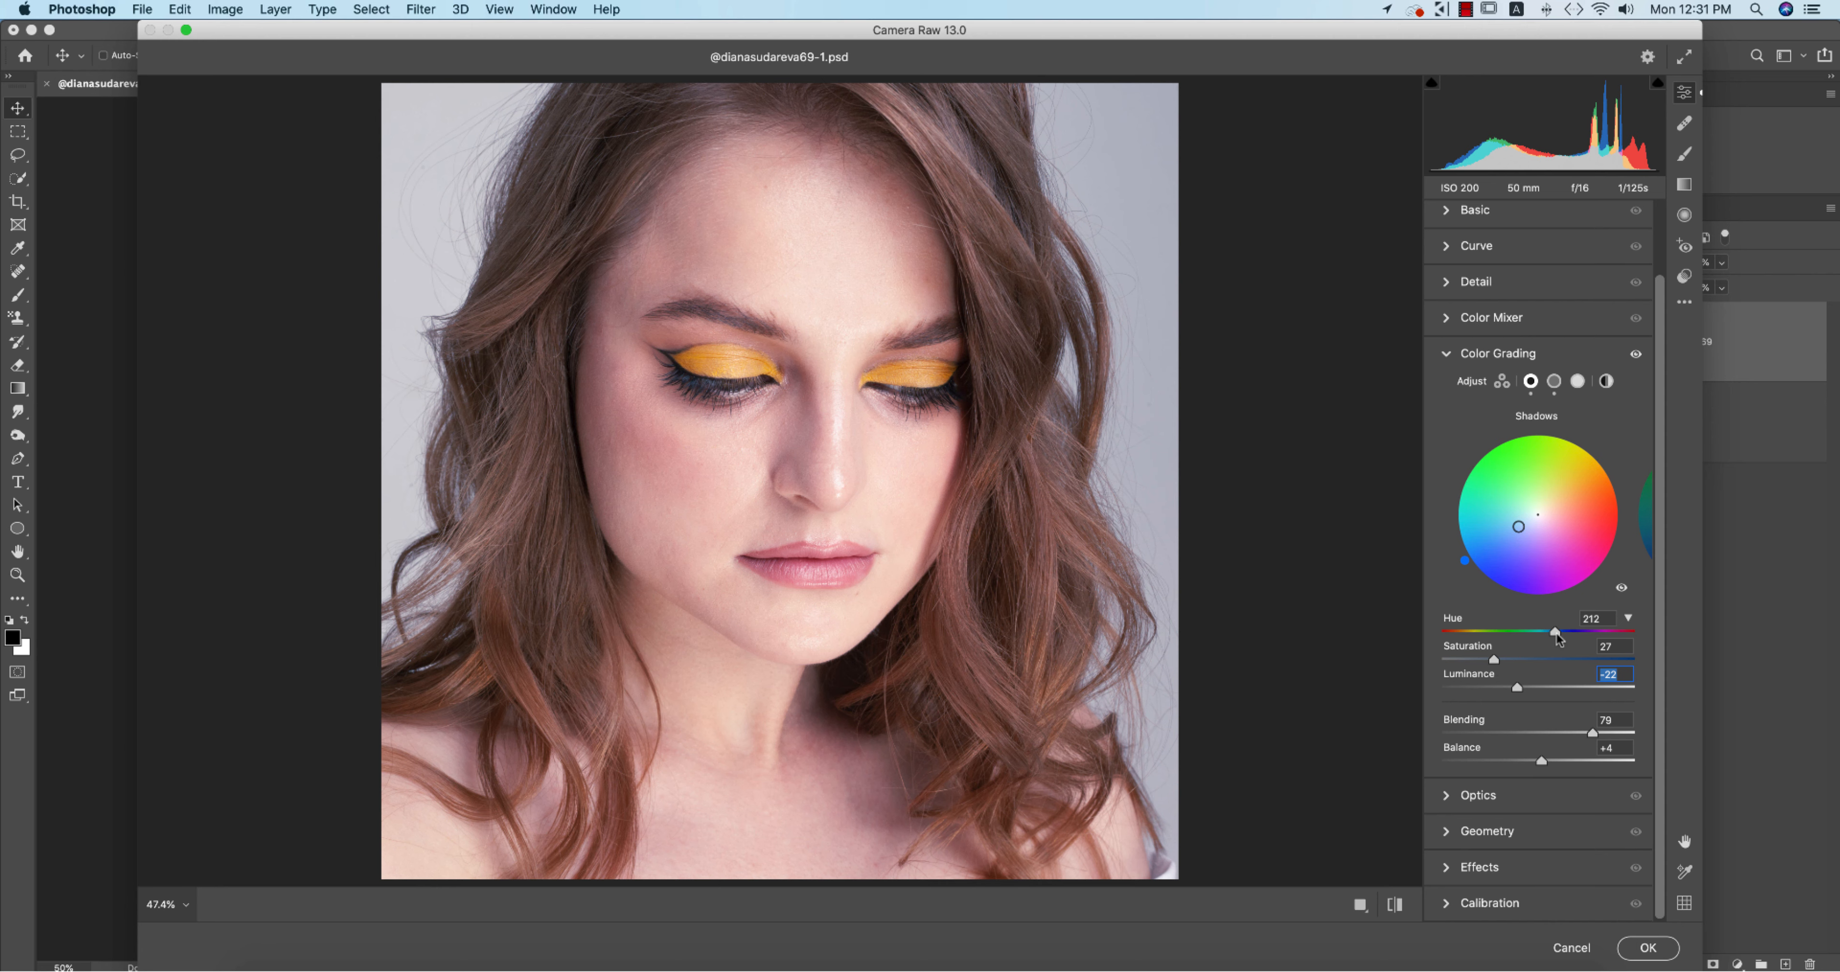
left_click_drag(1556, 634, 1545, 633)
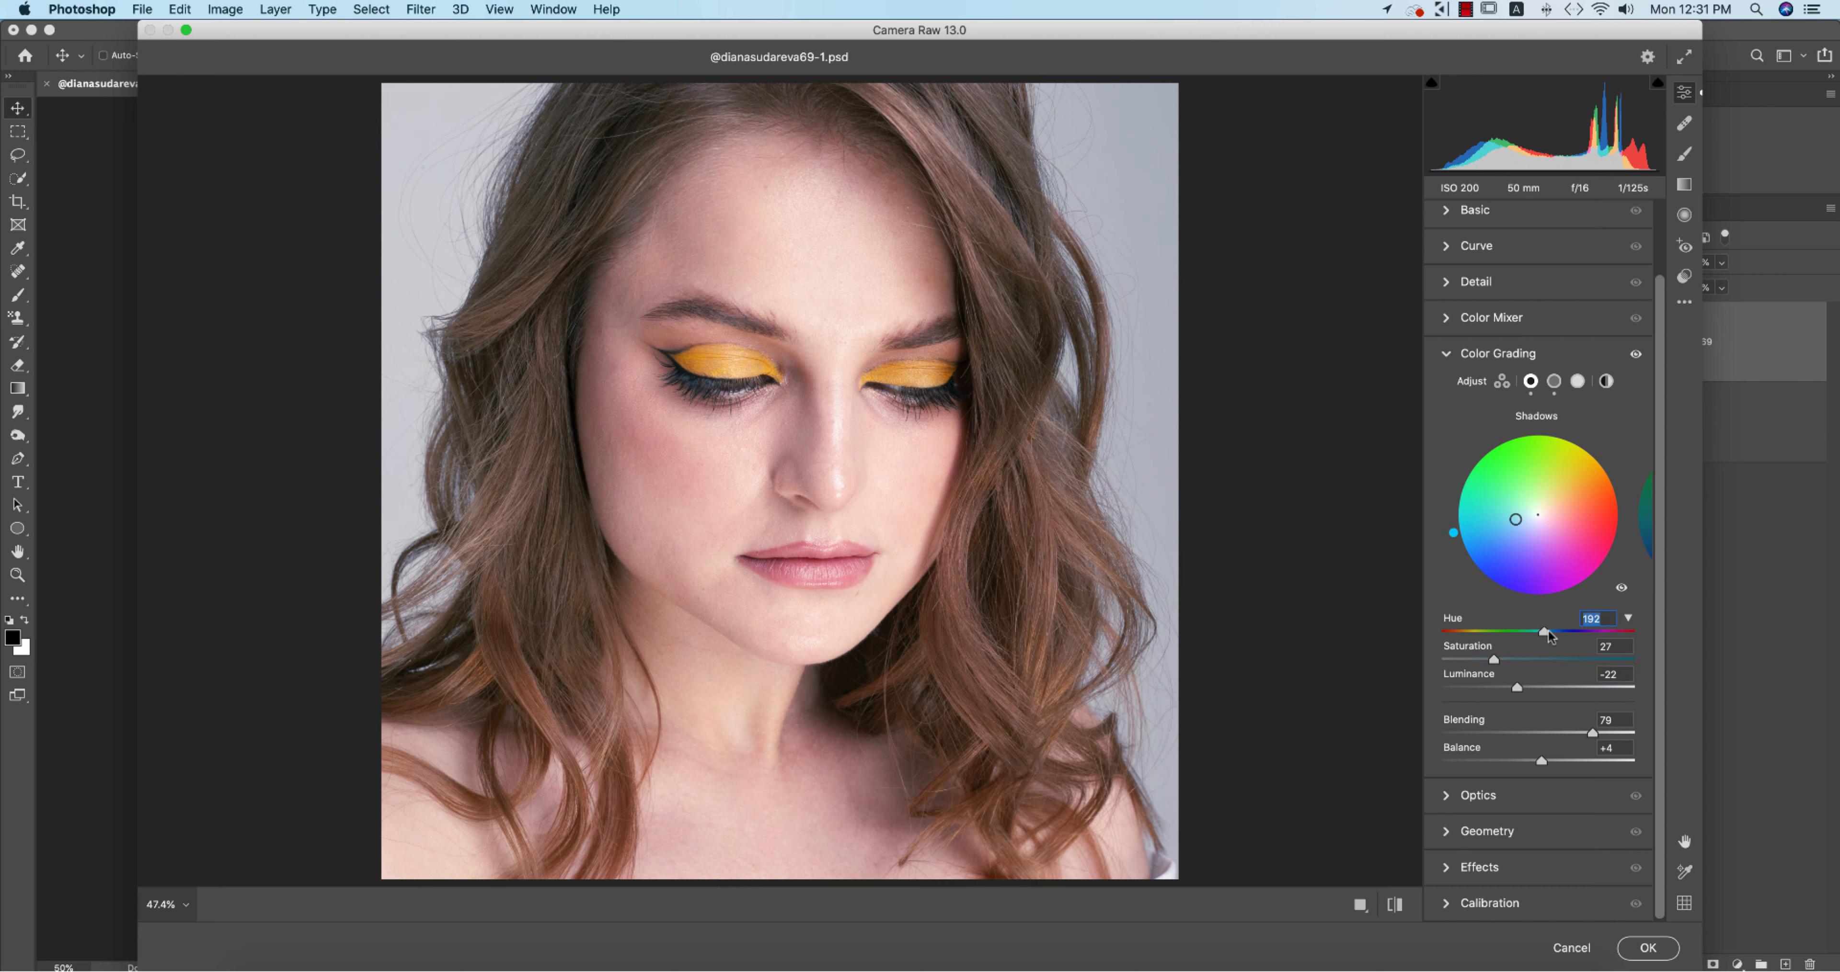
Try warming the shadows to hue 70 with saturation 14 and compare the result with the original.
left_click_drag(1520, 526, 1550, 505)
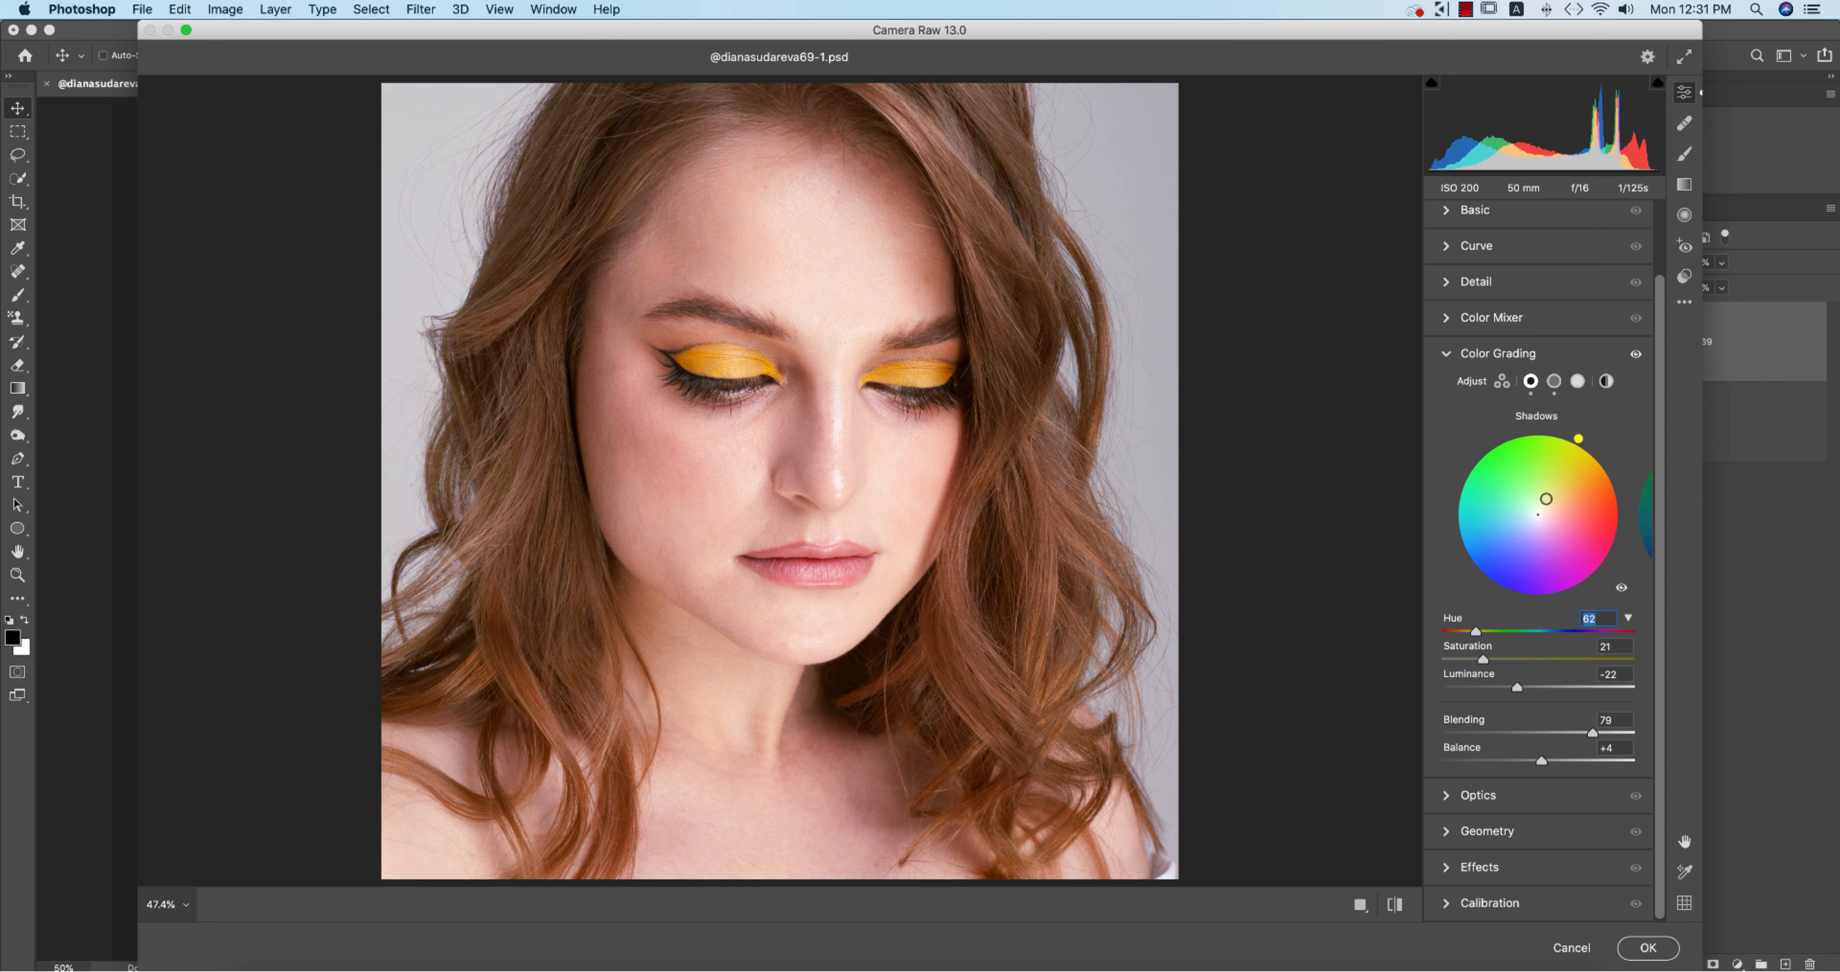
mouse_move(1474, 633)
left_mouse_down()
mouse_move(1469, 660)
mouse_move(1460, 633)
mouse_move(1479, 634)
left_mouse_up()
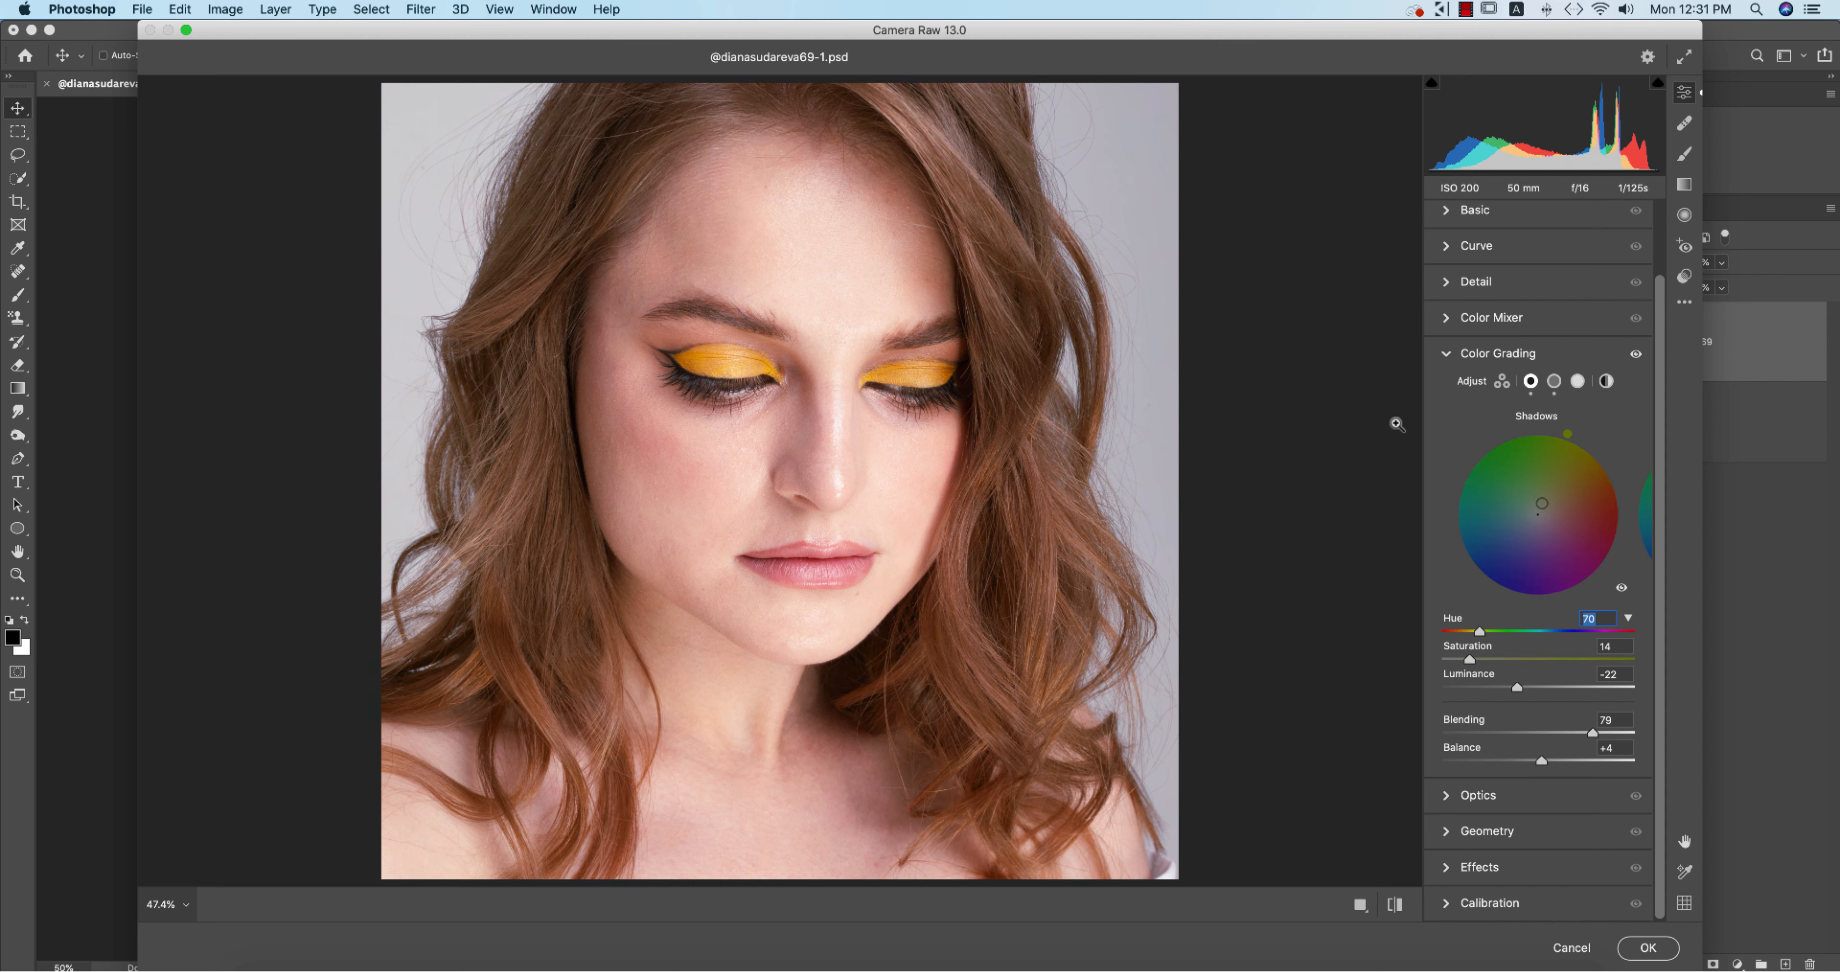
left_click(1395, 905)
left_click(1396, 911)
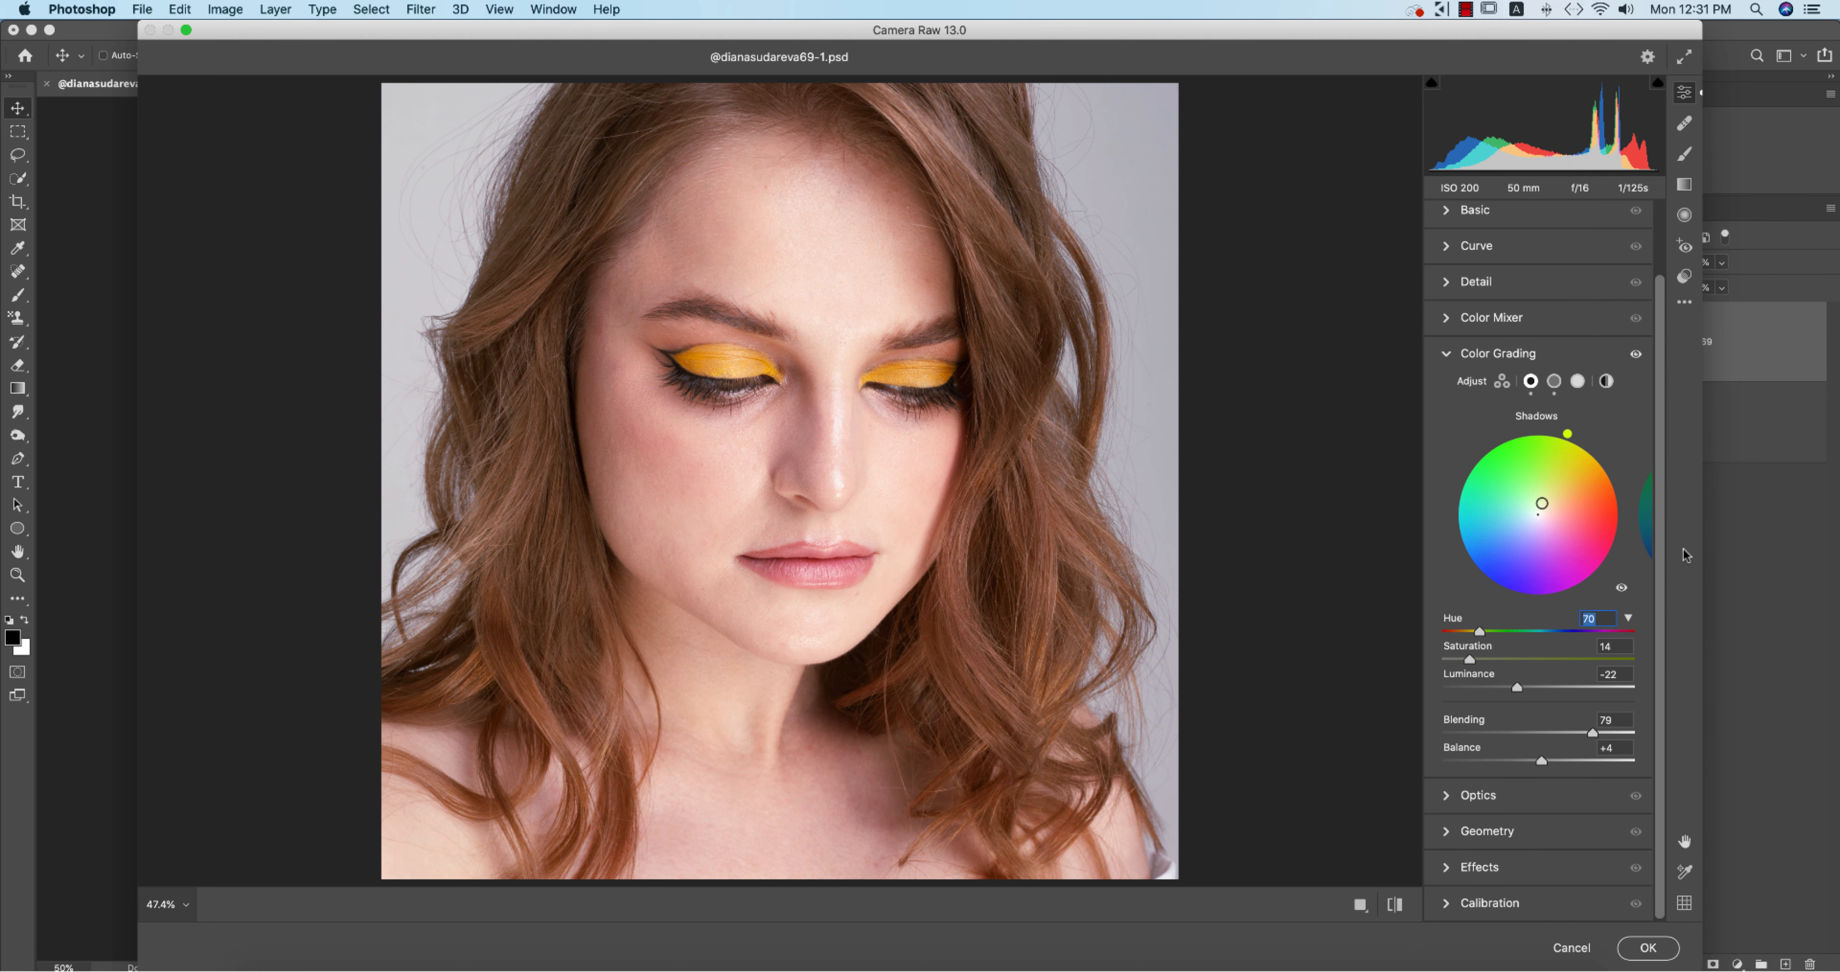
Try a different hue for the highlights, compare with the original and discard the Camera Raw grading.
left_click(1554, 382)
left_click(1576, 382)
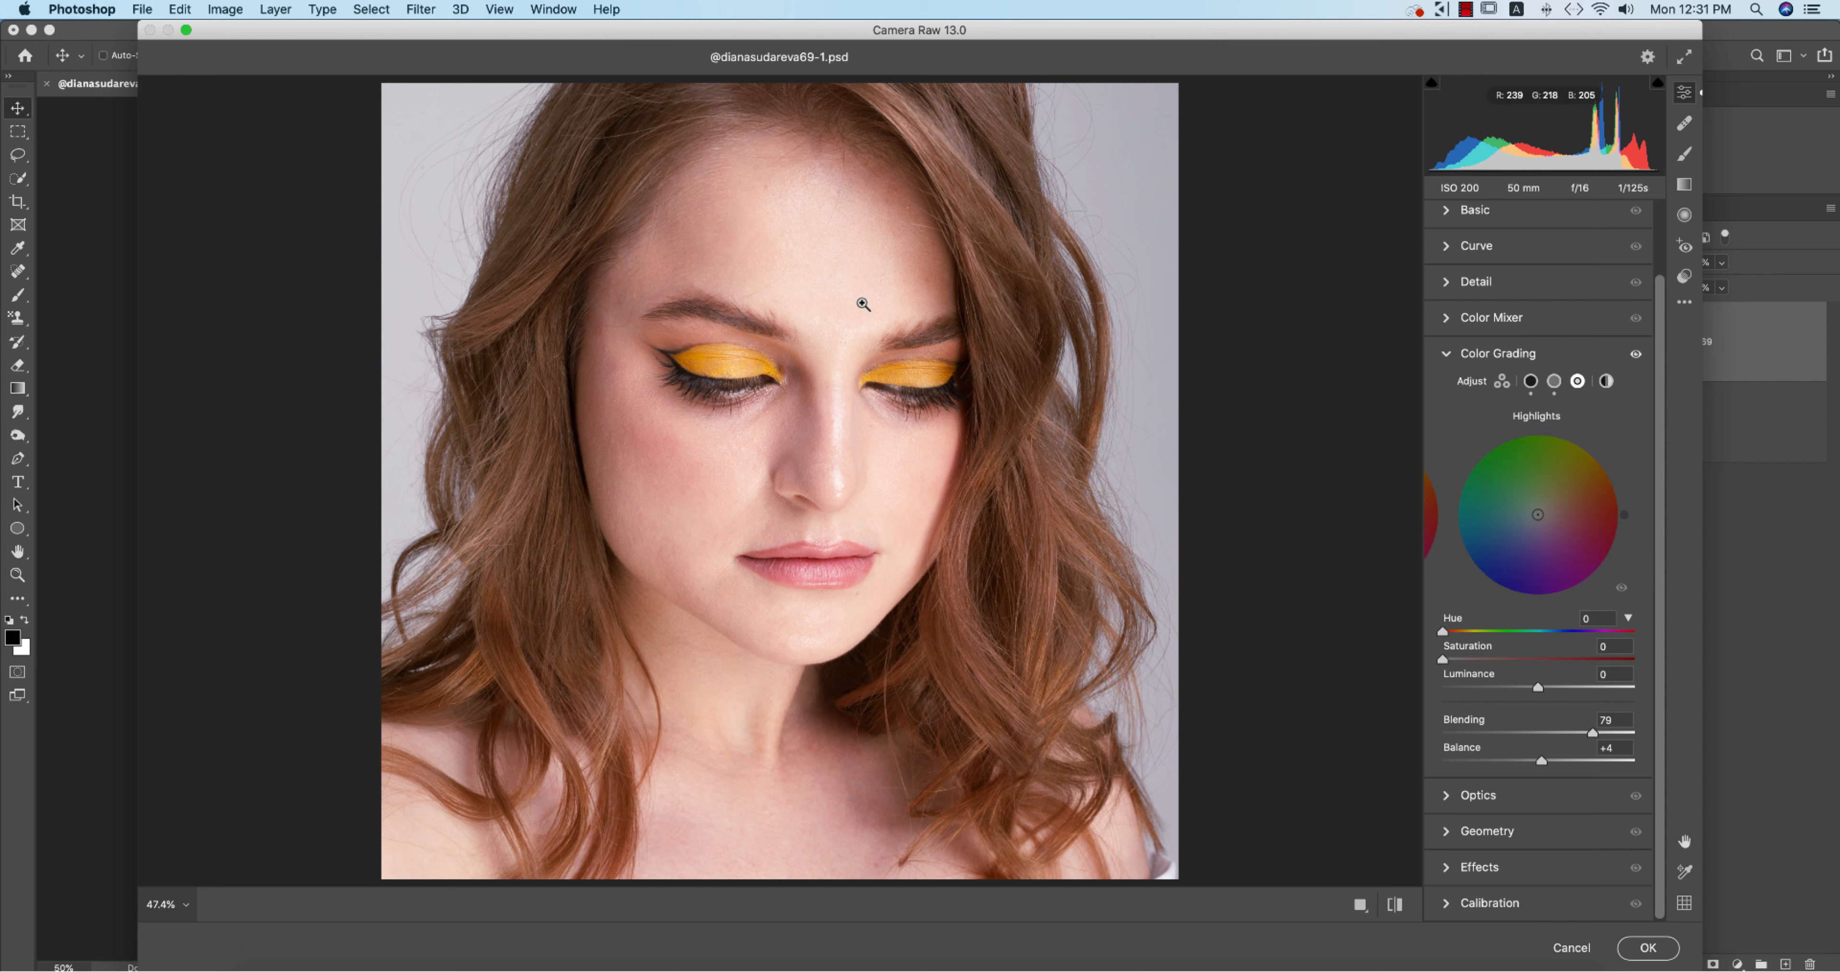
left_click_drag(1444, 631, 1508, 632)
left_click(1398, 906)
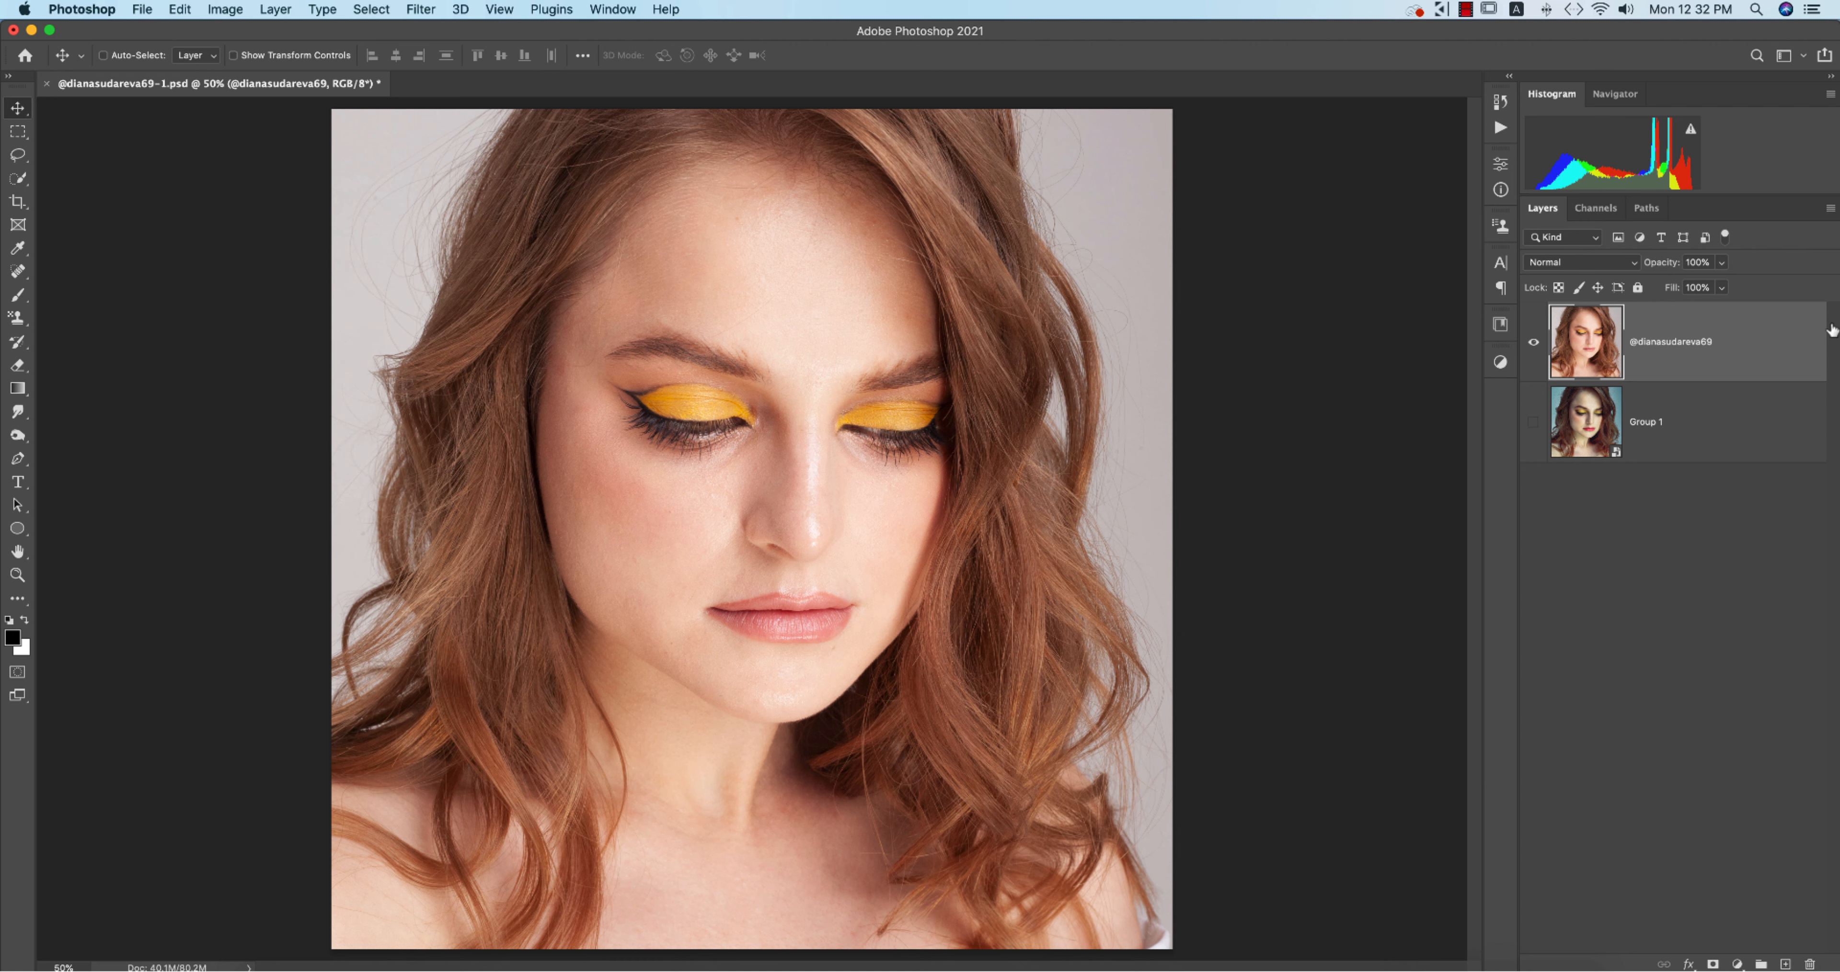
Move the Group 1 layer above the portrait layer, show it and open its smart object contents.
left_click_drag(1607, 428, 1589, 366)
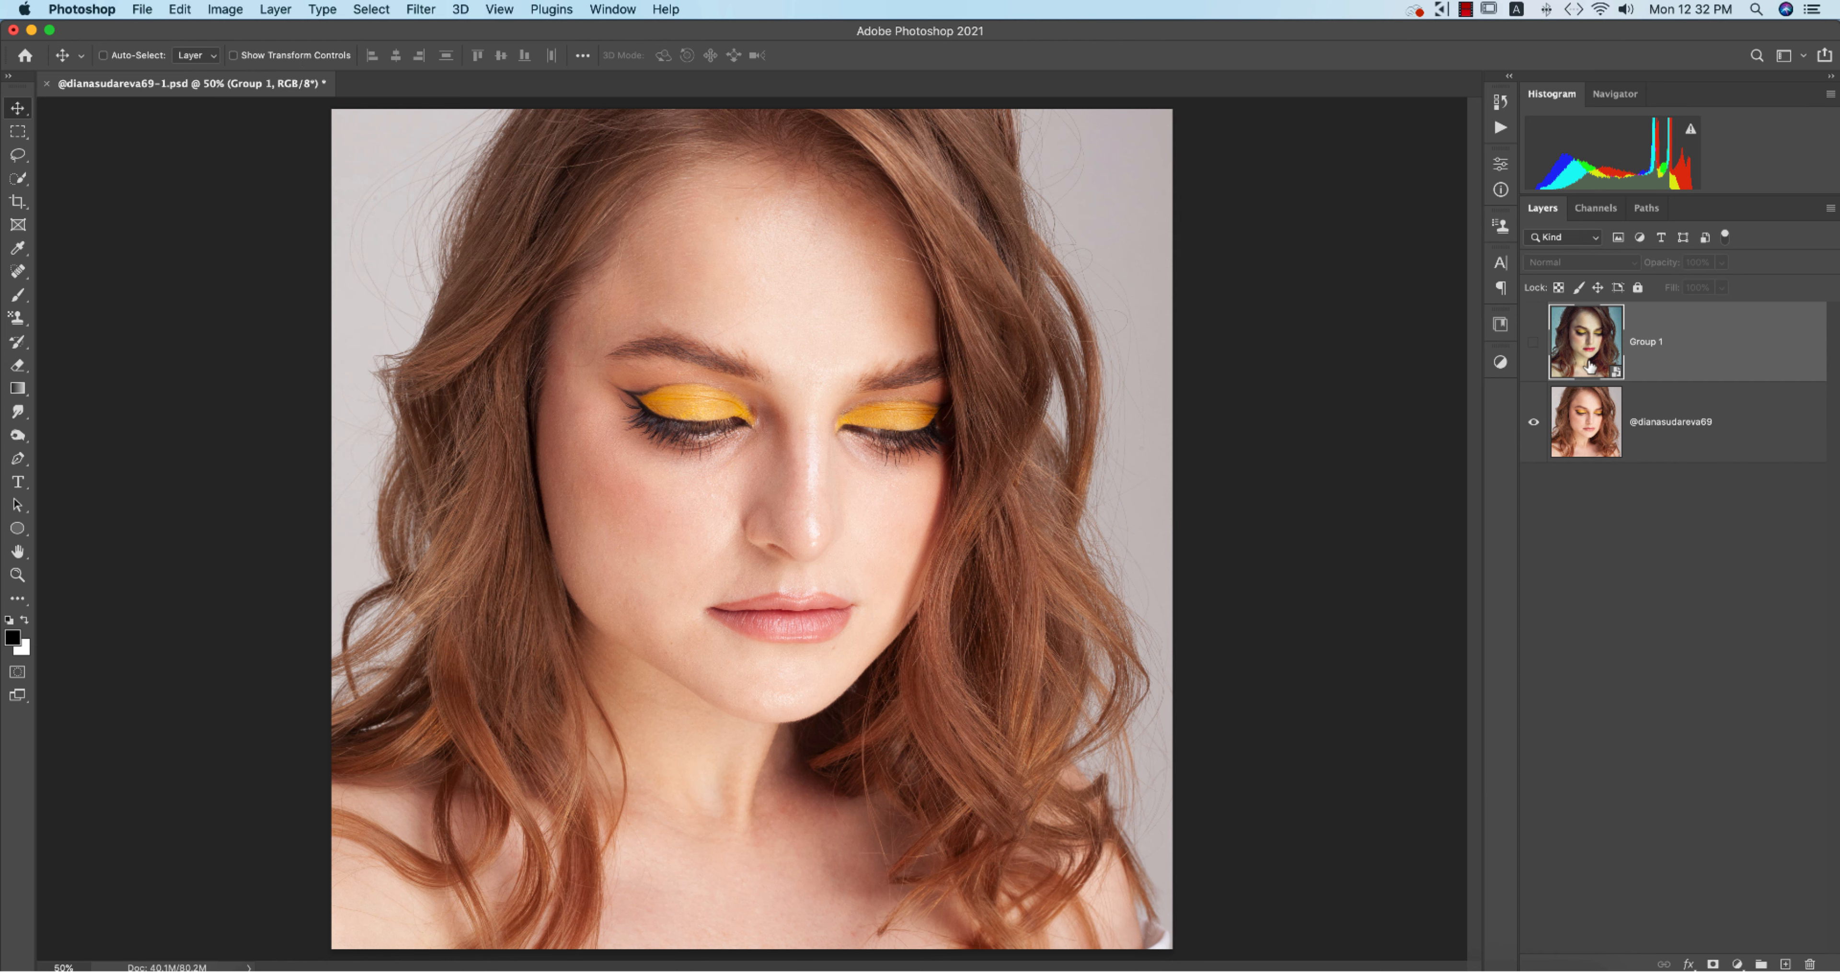
left_click(1532, 342)
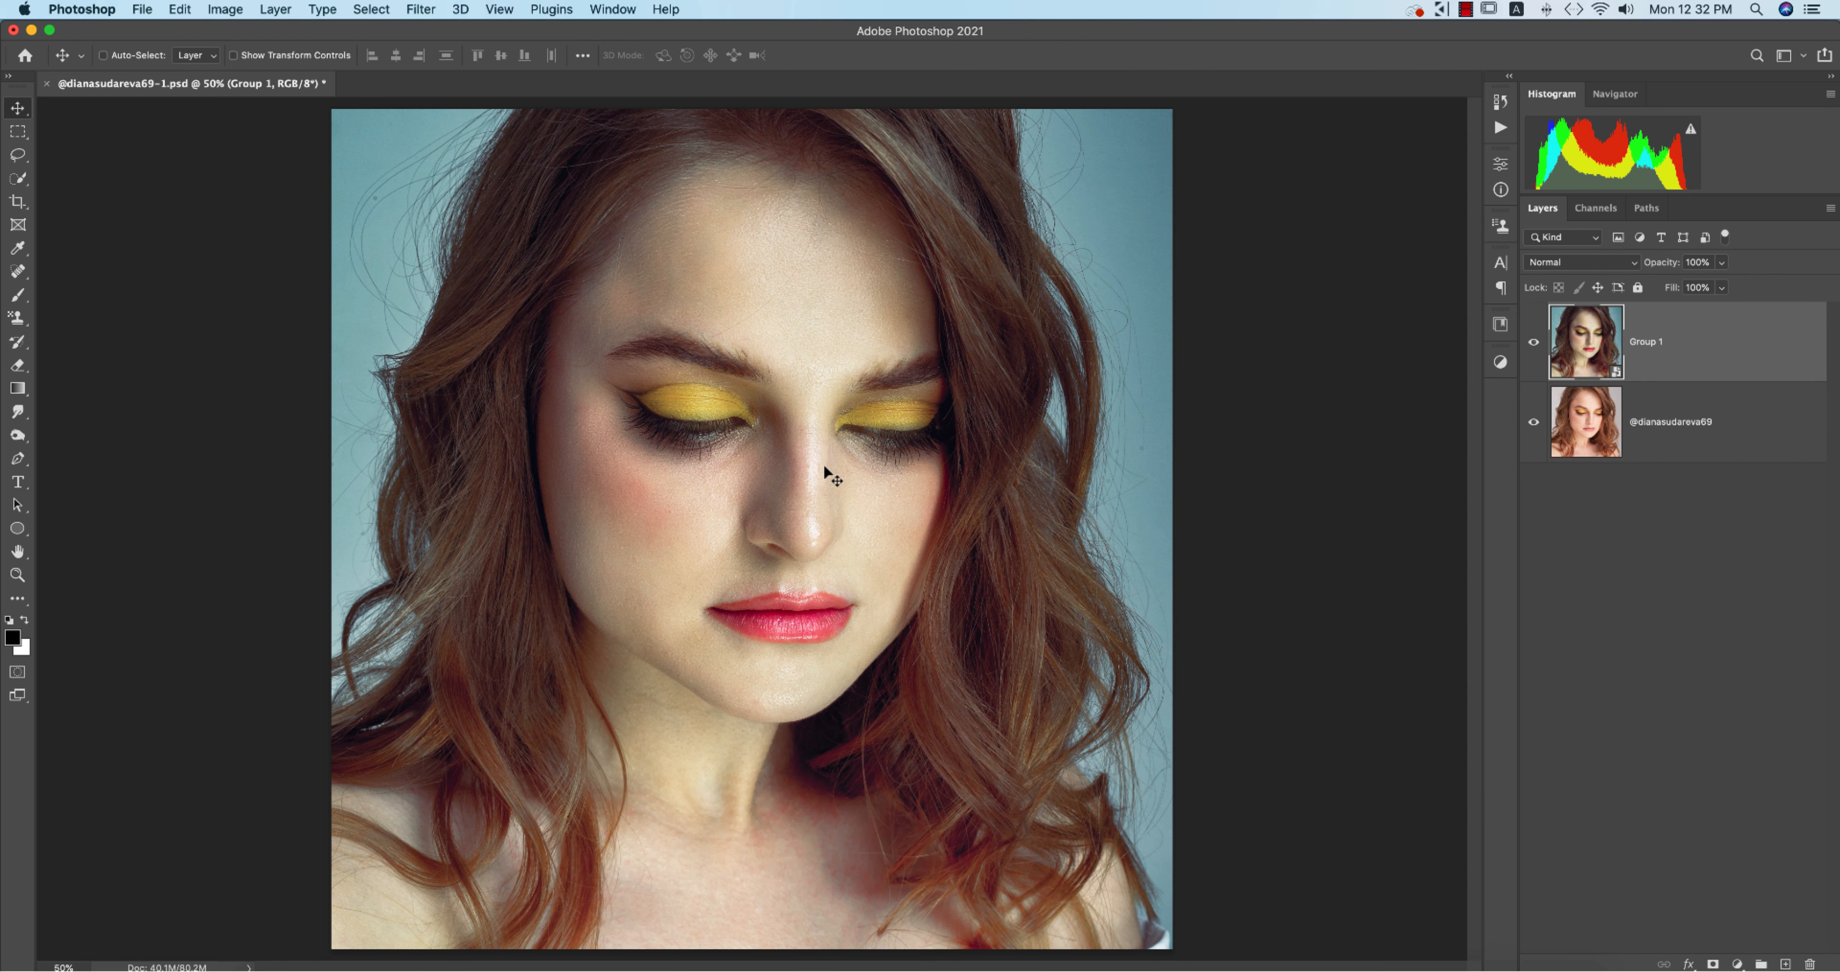
double_click(1615, 372)
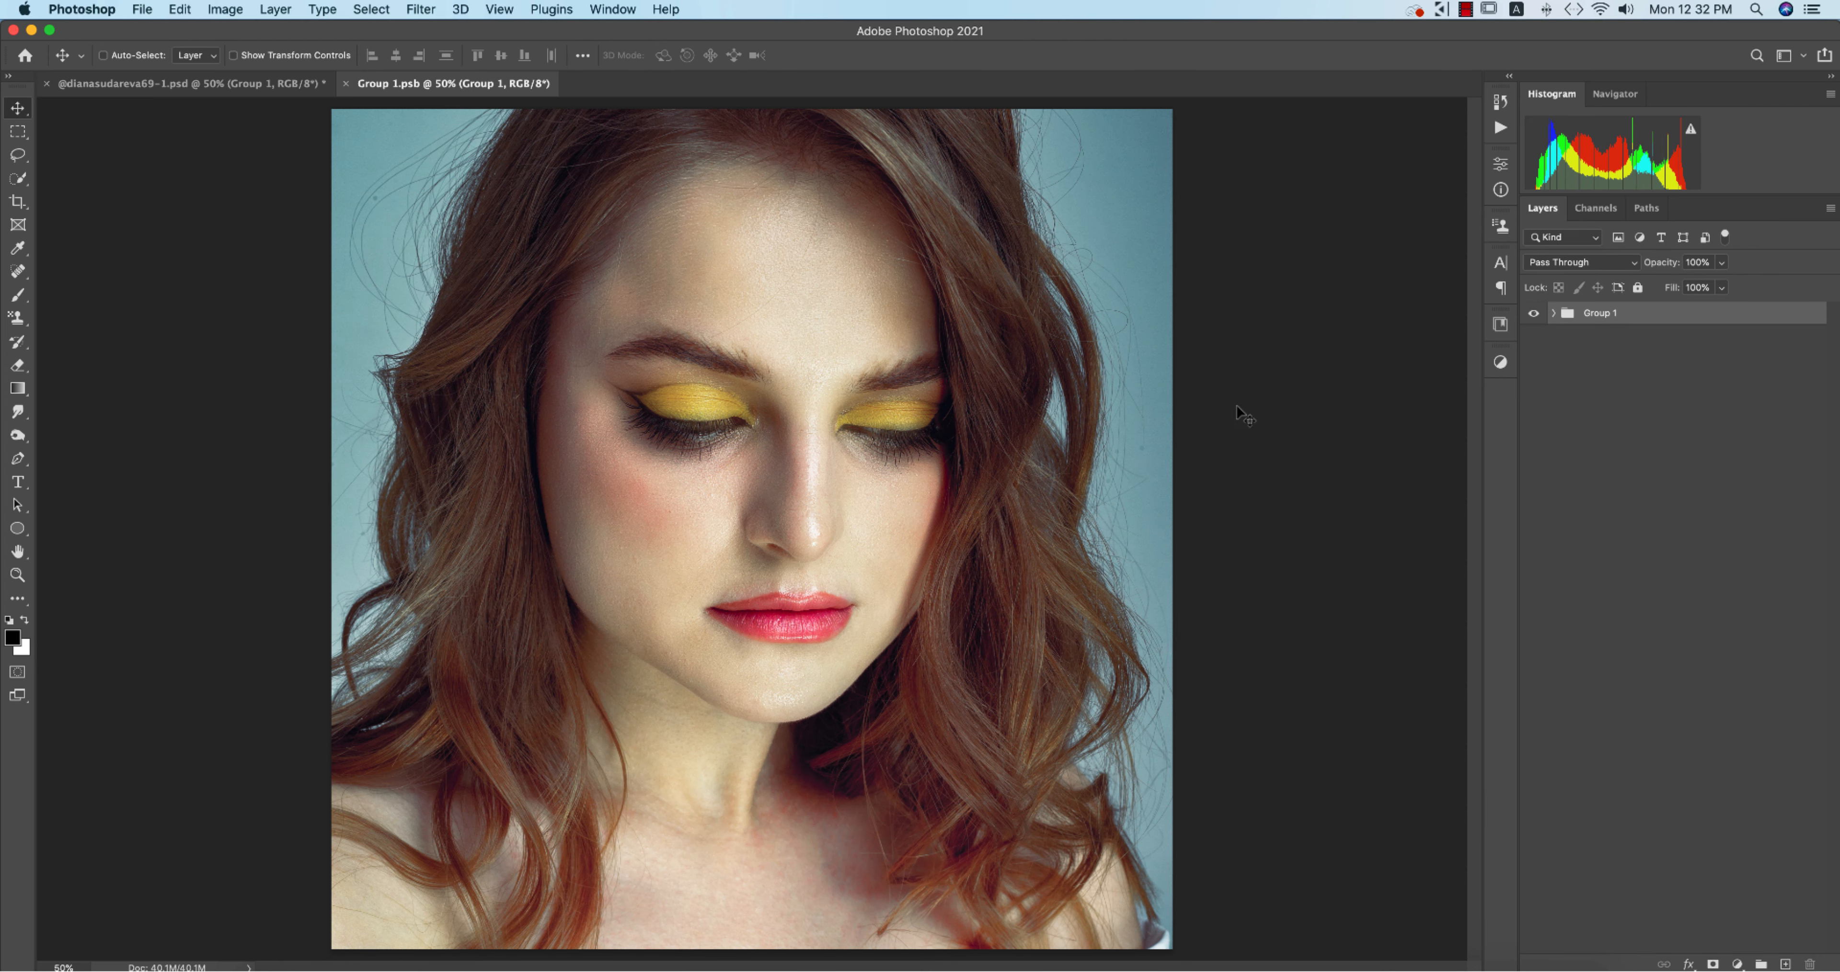
Examine what the Levels, Color Balance and image layers inside Group 1 contribute by toggling their visibility.
left_click(1554, 315)
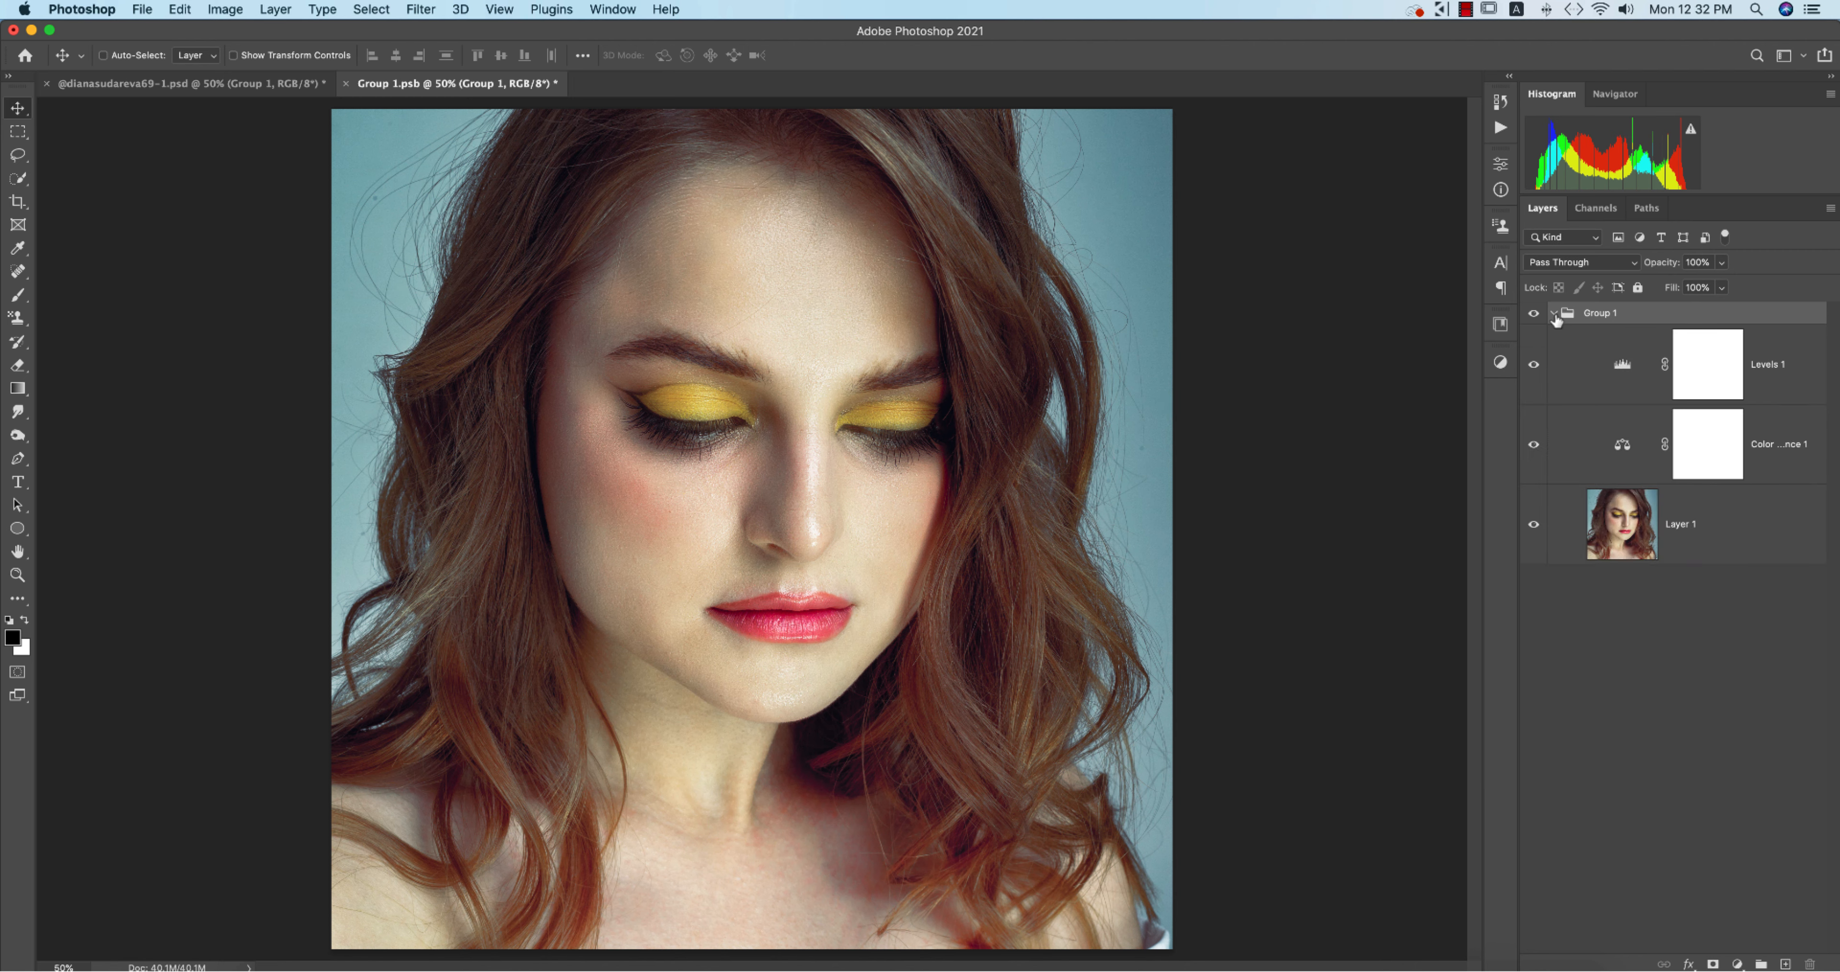
left_click(1533, 365)
left_click(1533, 444)
left_click(1635, 544)
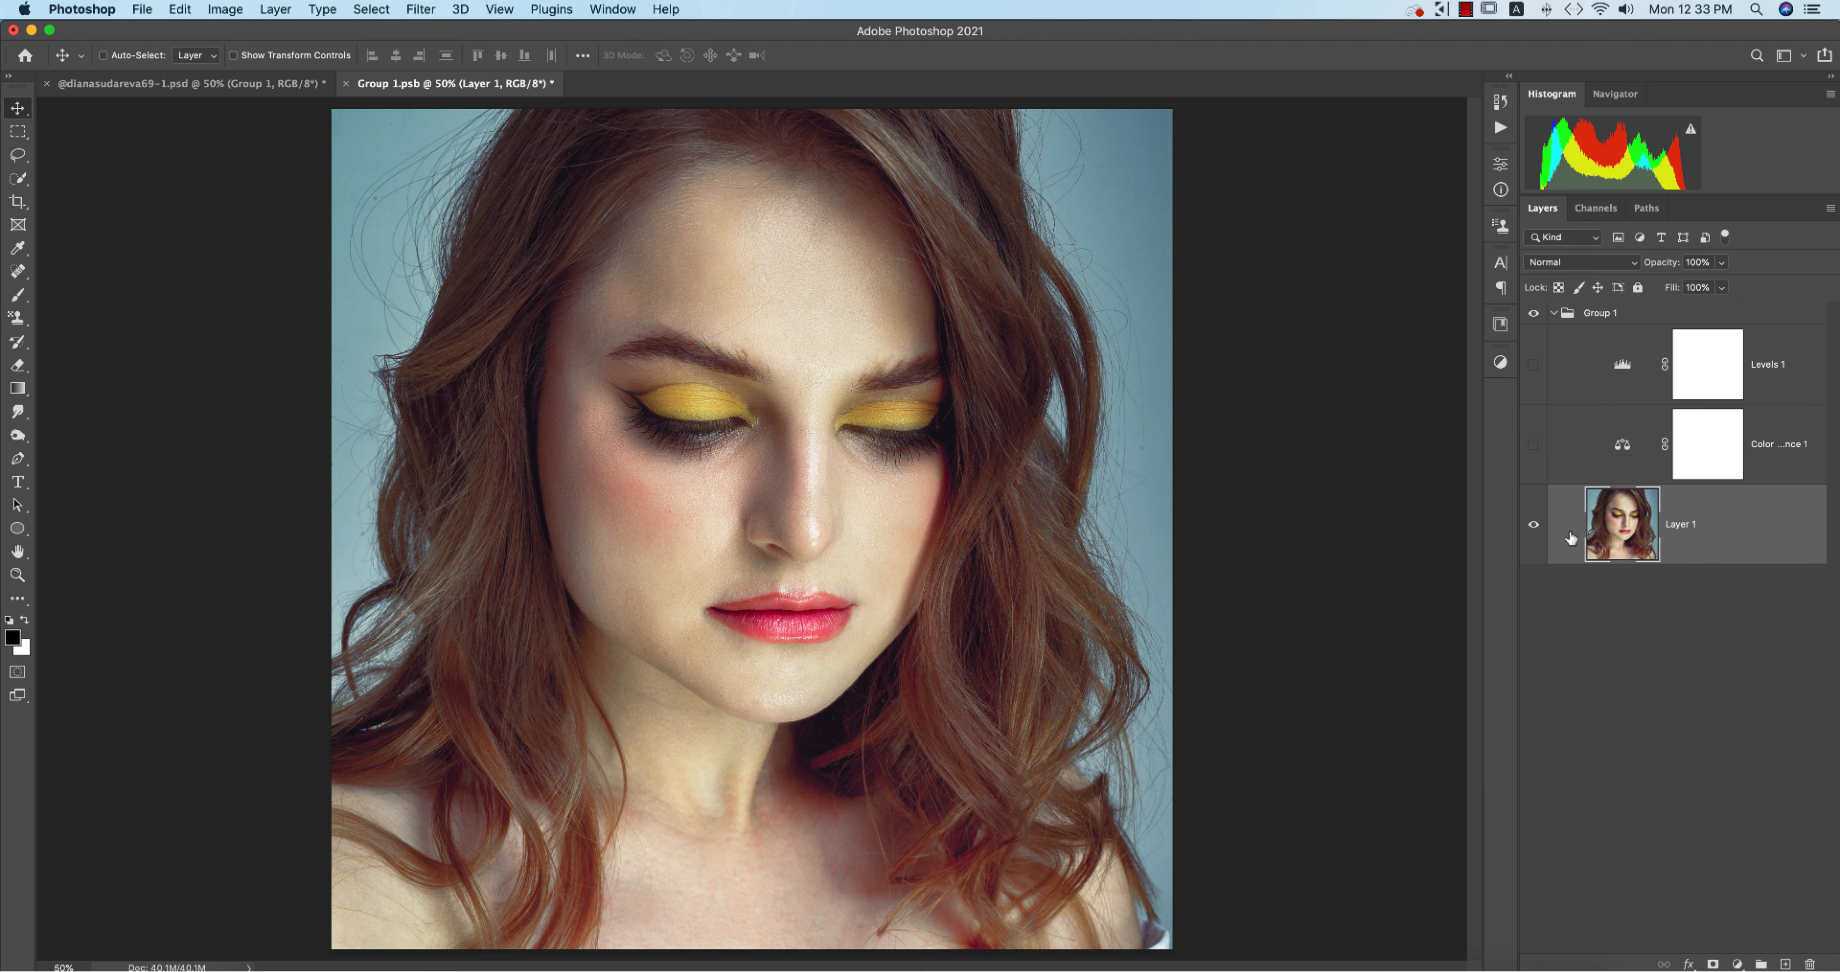
left_click(1532, 527)
left_click(1533, 527)
left_click(1533, 445)
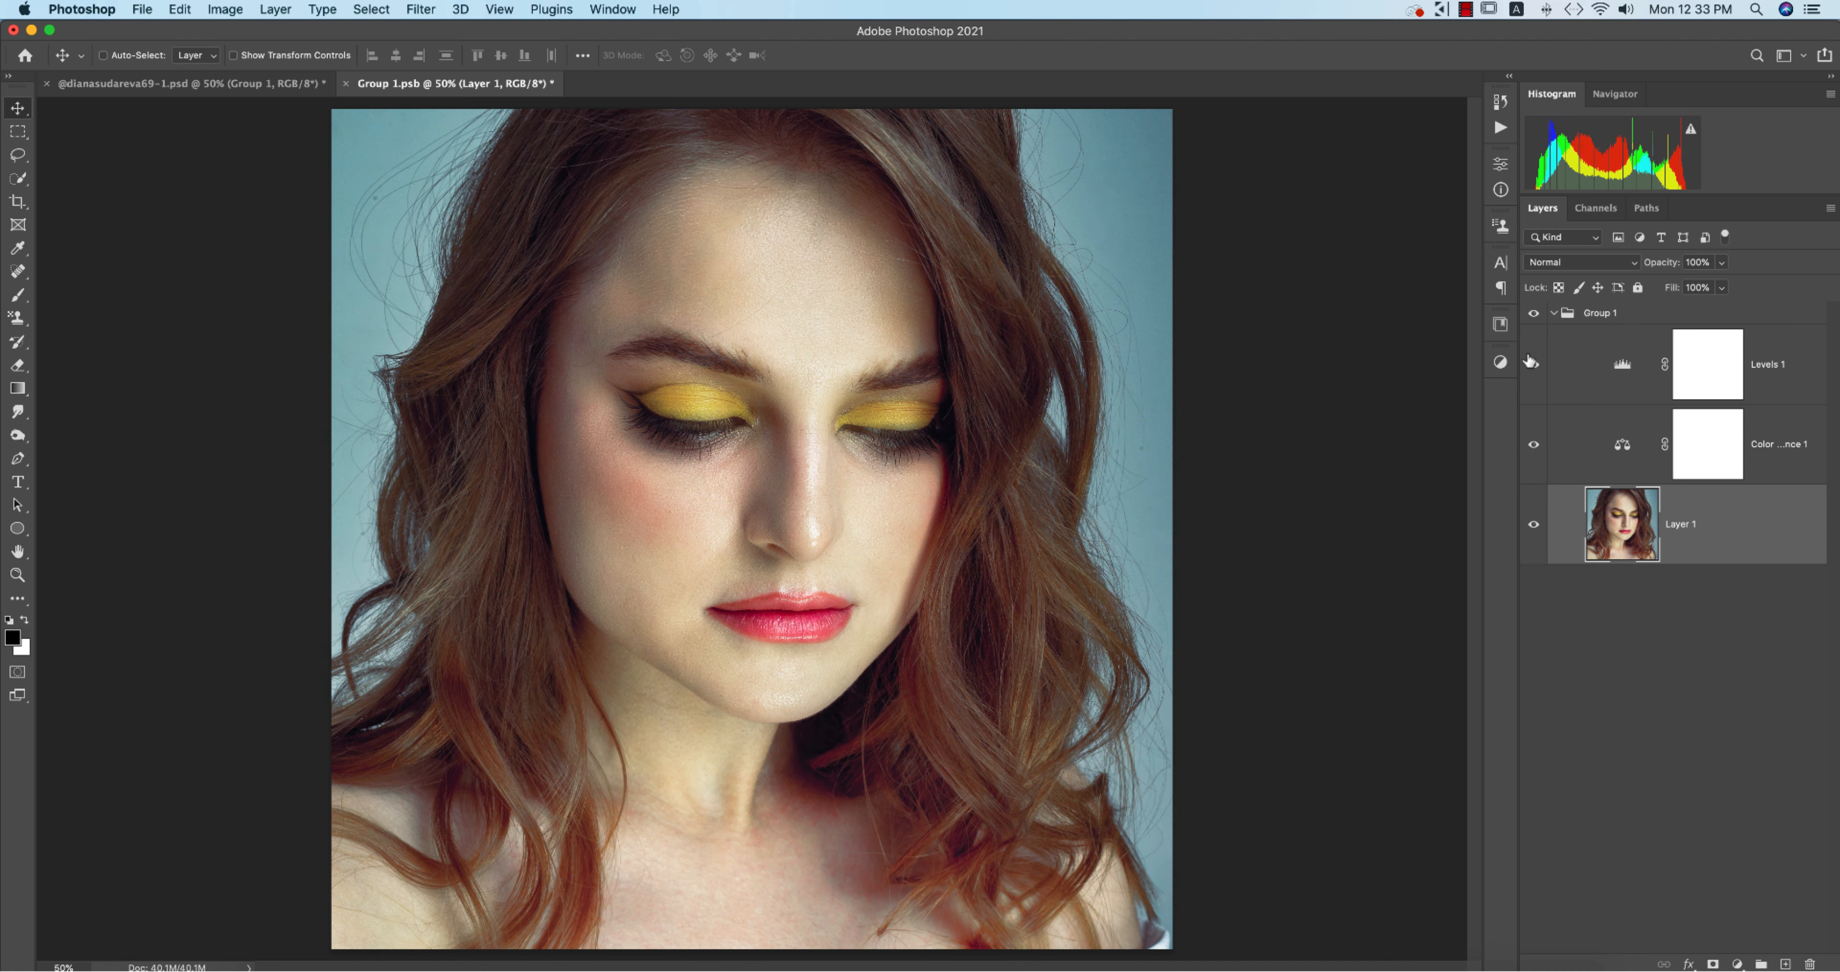
left_click(1532, 363)
left_click(1549, 314)
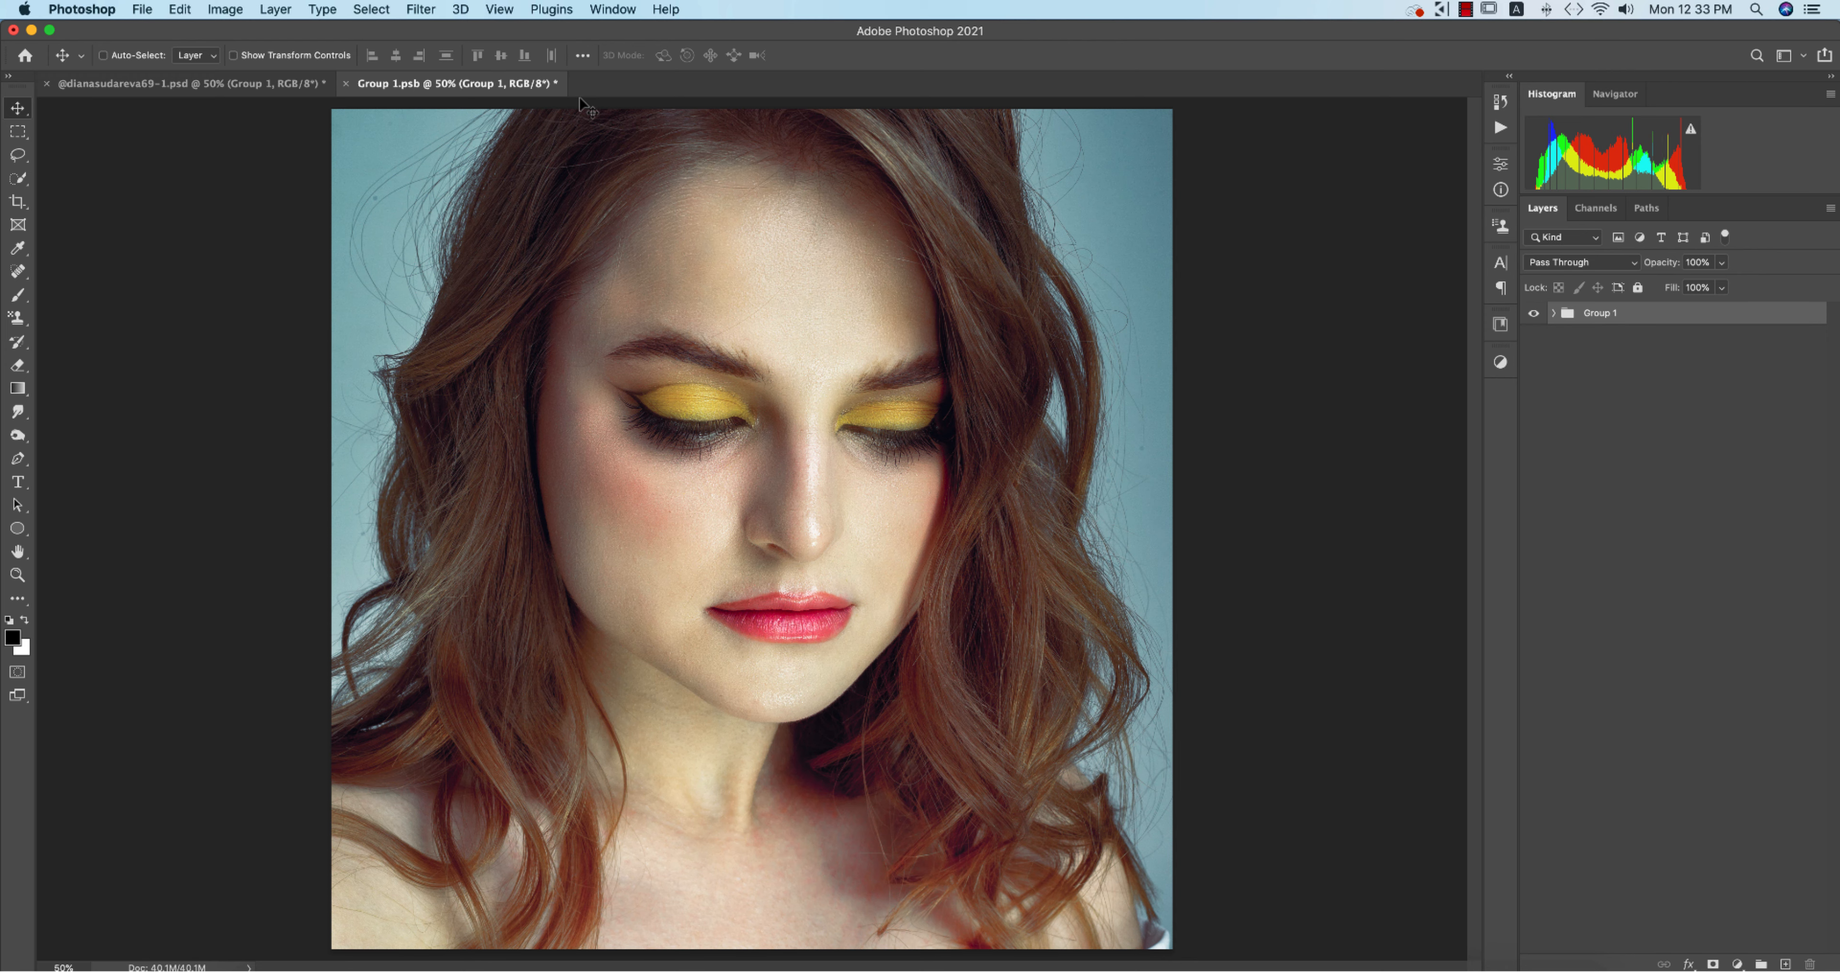
Close the Group 1 smart object document, hide Group 1 and move the portrait layer back above it.
left_click(347, 84)
left_click(862, 335)
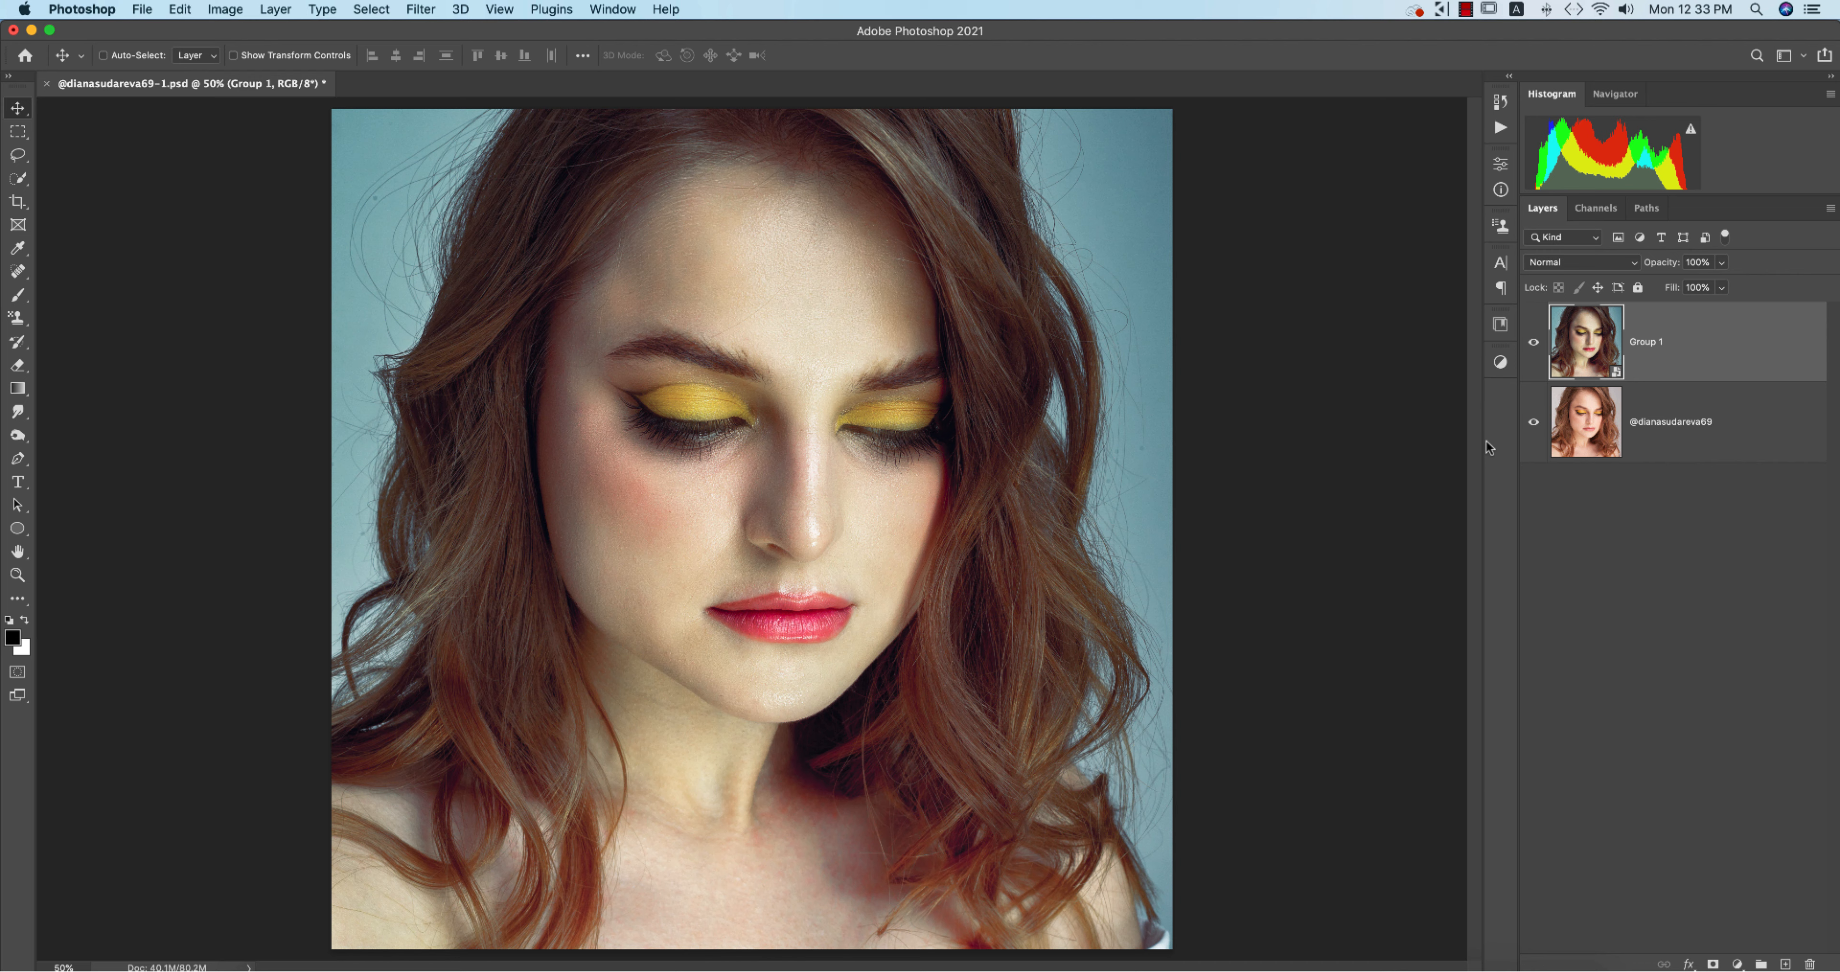
left_click(1532, 341)
left_click_drag(1646, 415, 1651, 323)
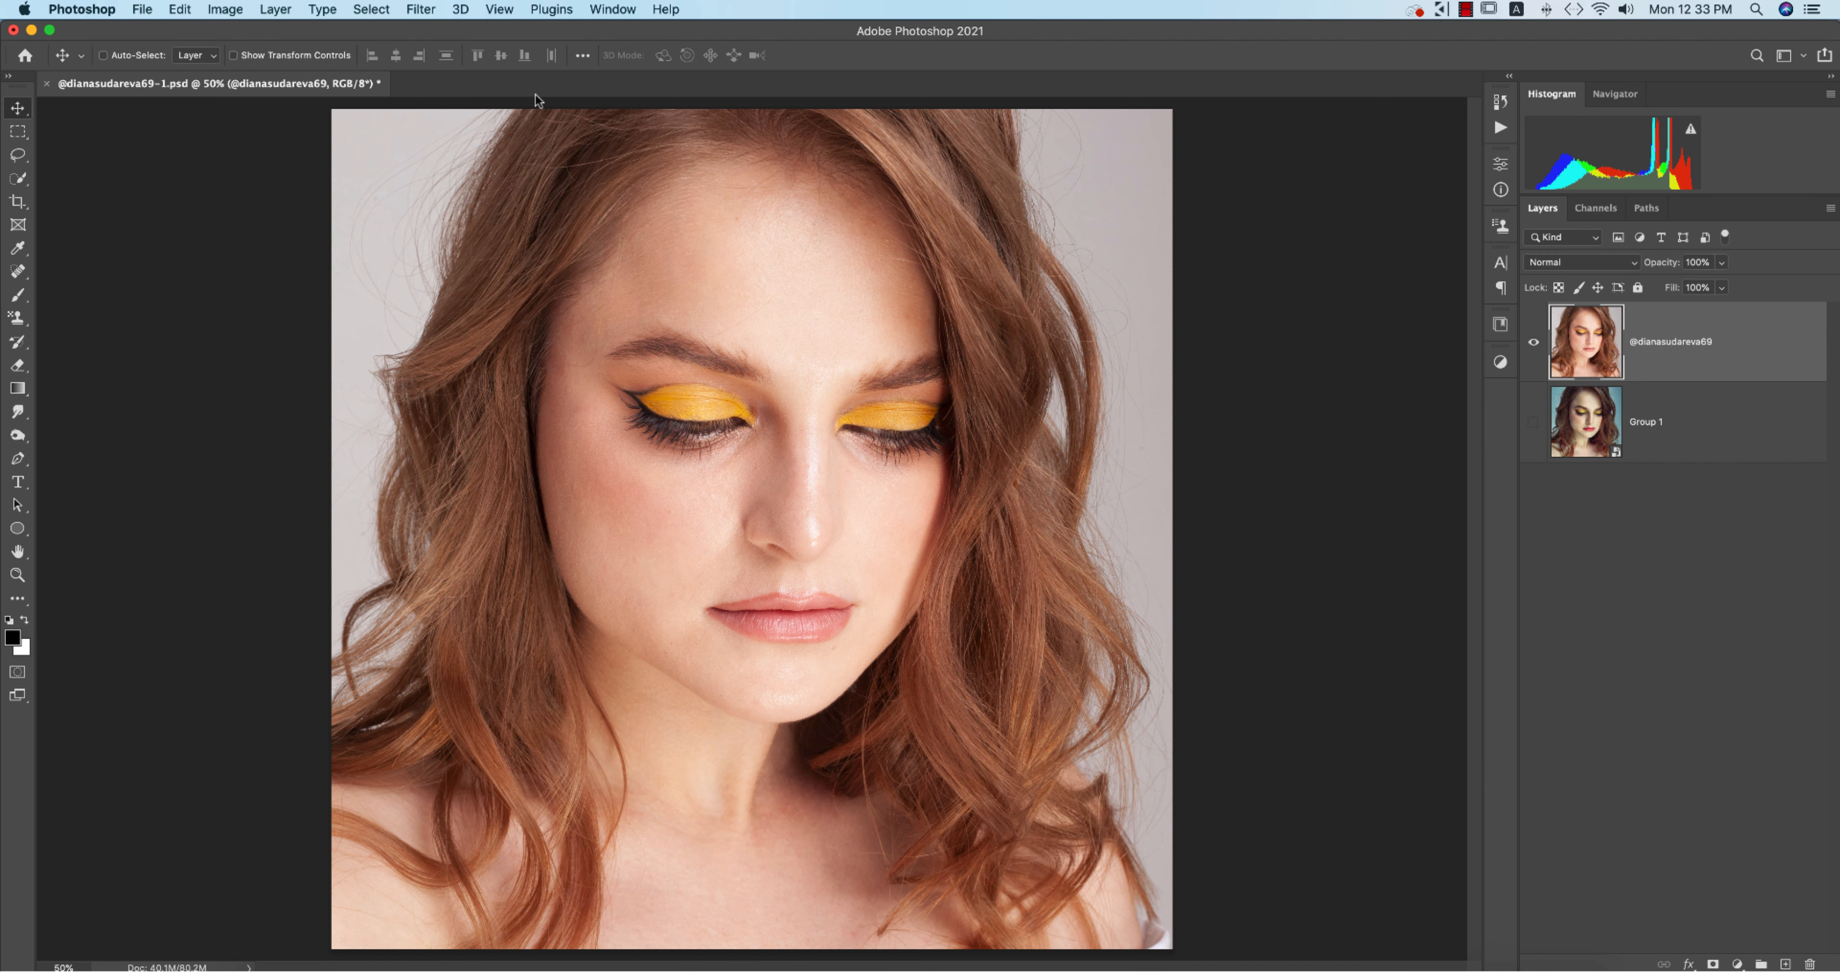
Apply the Skin Smoothing neural filter to the portrait with Blur 54 and Smoothness -5, output to a new layer.
left_click(422, 9)
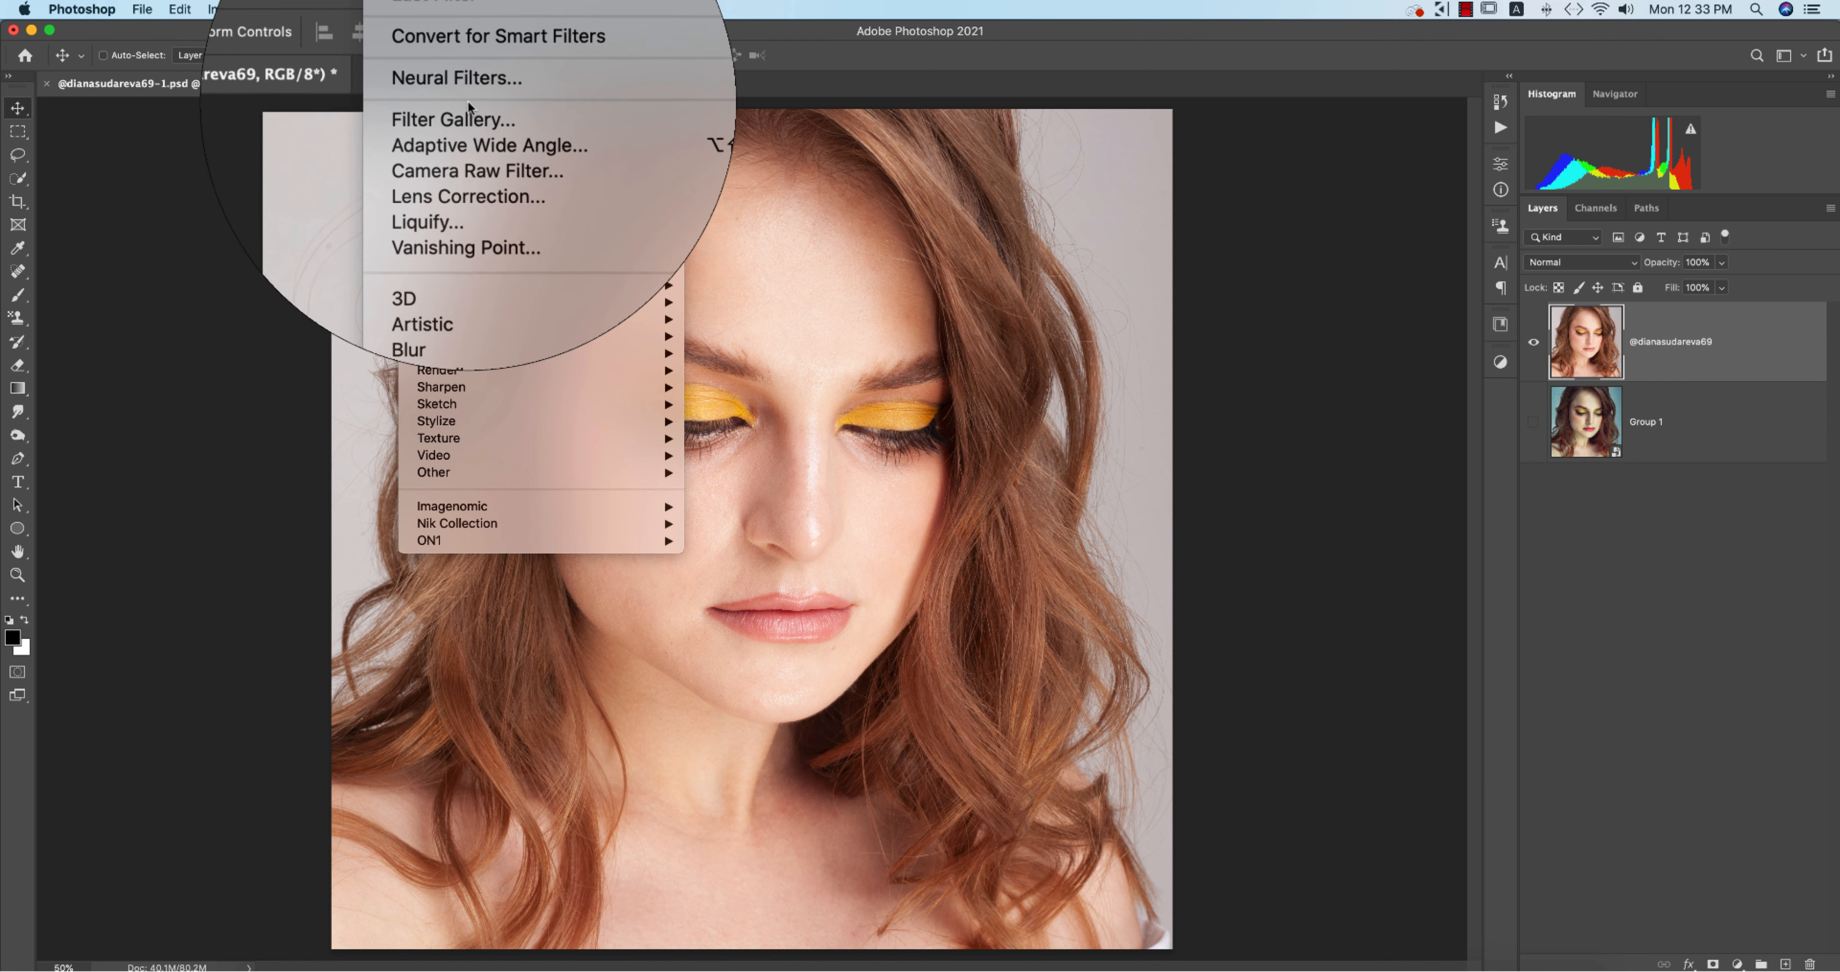
left_click(468, 87)
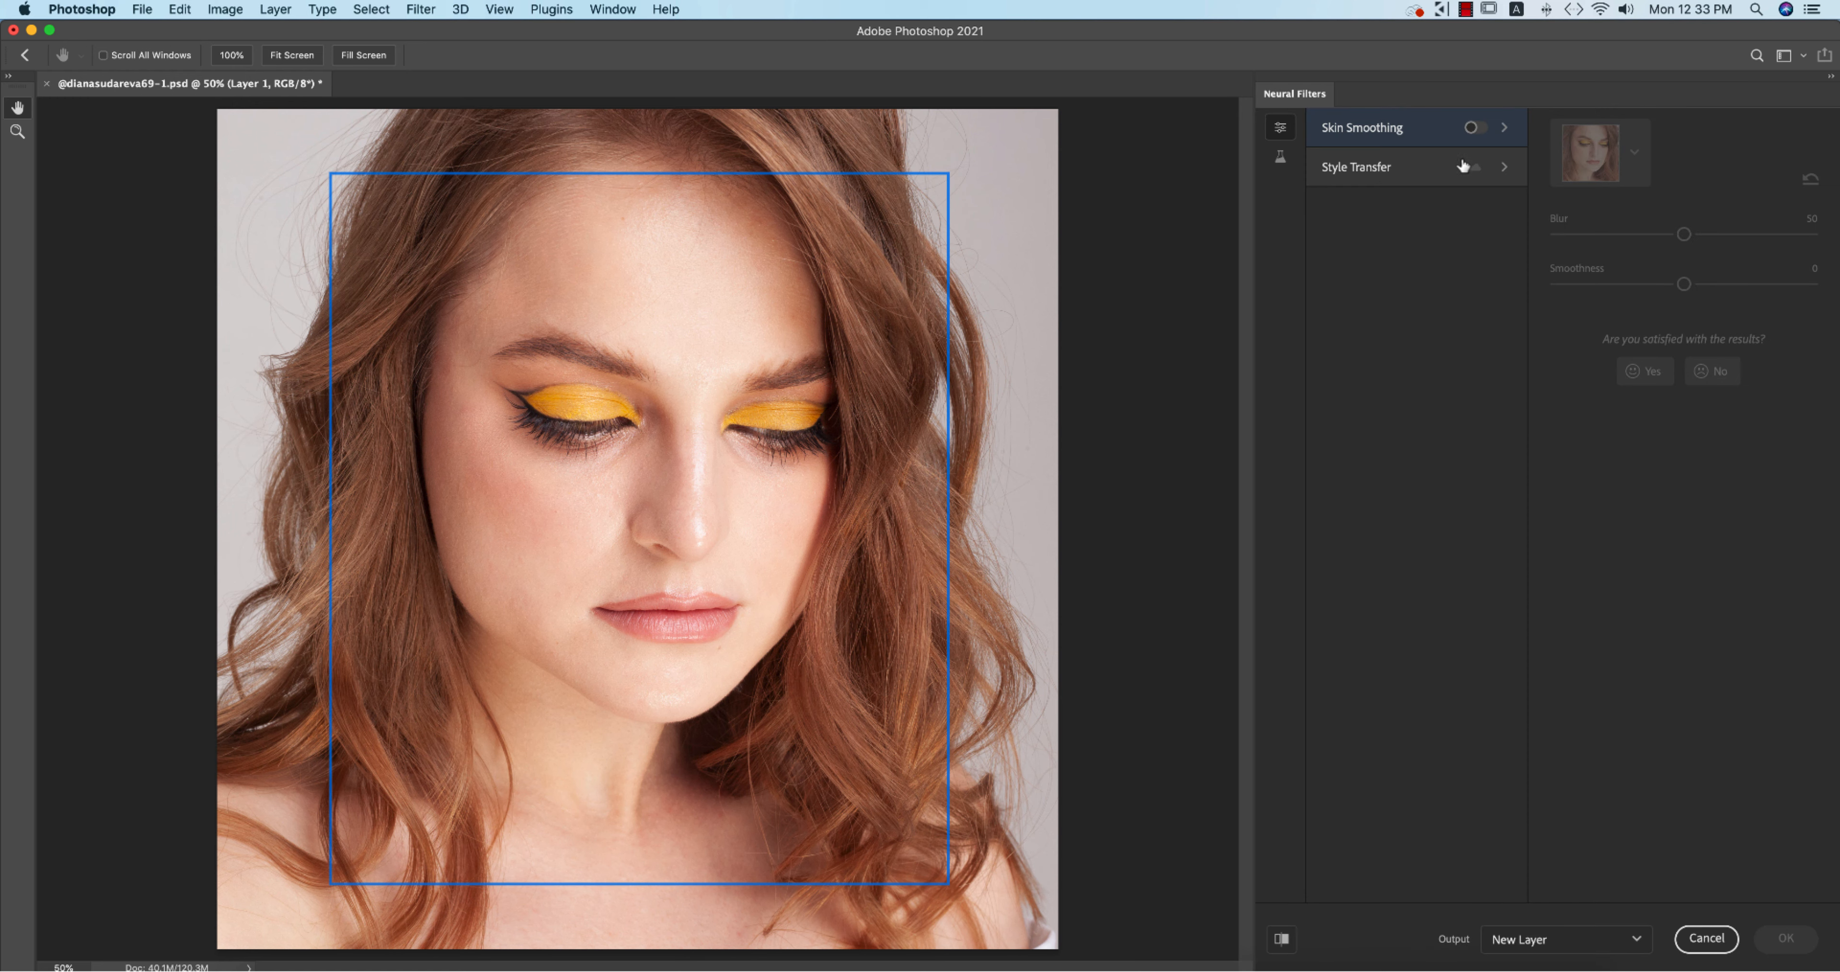
left_click(1475, 131)
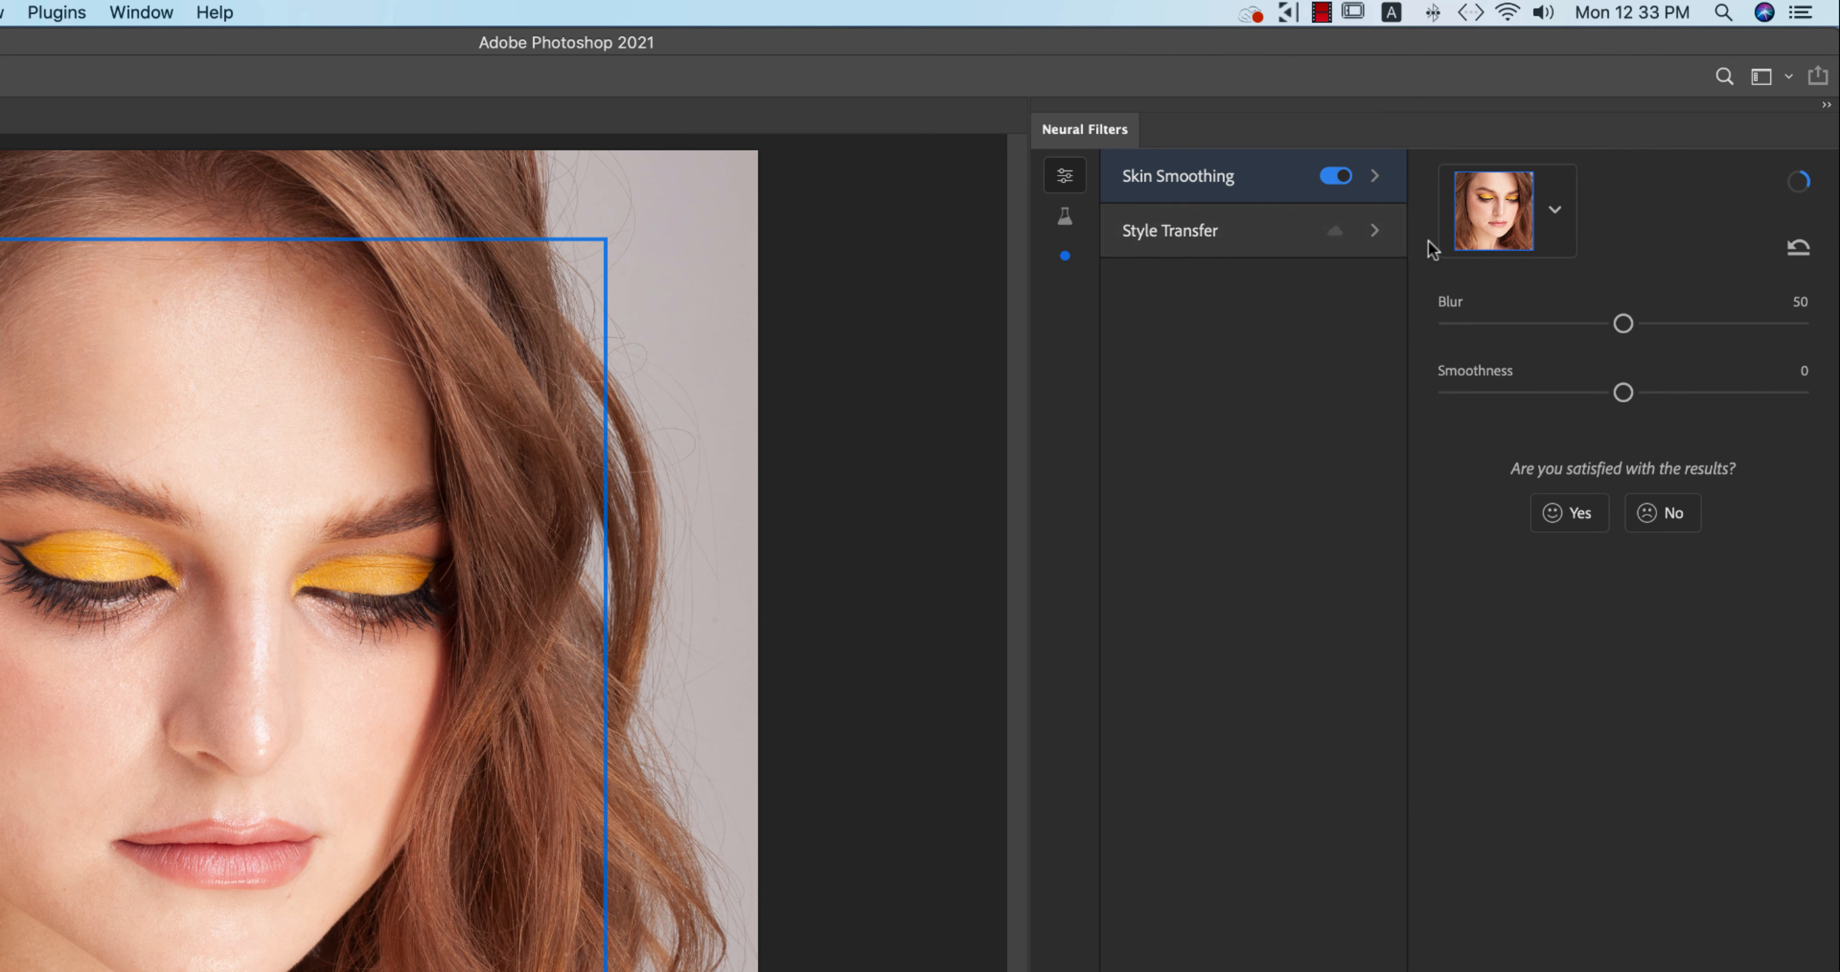
left_click_drag(1619, 330, 1637, 324)
left_click_drag(1623, 393, 1603, 396)
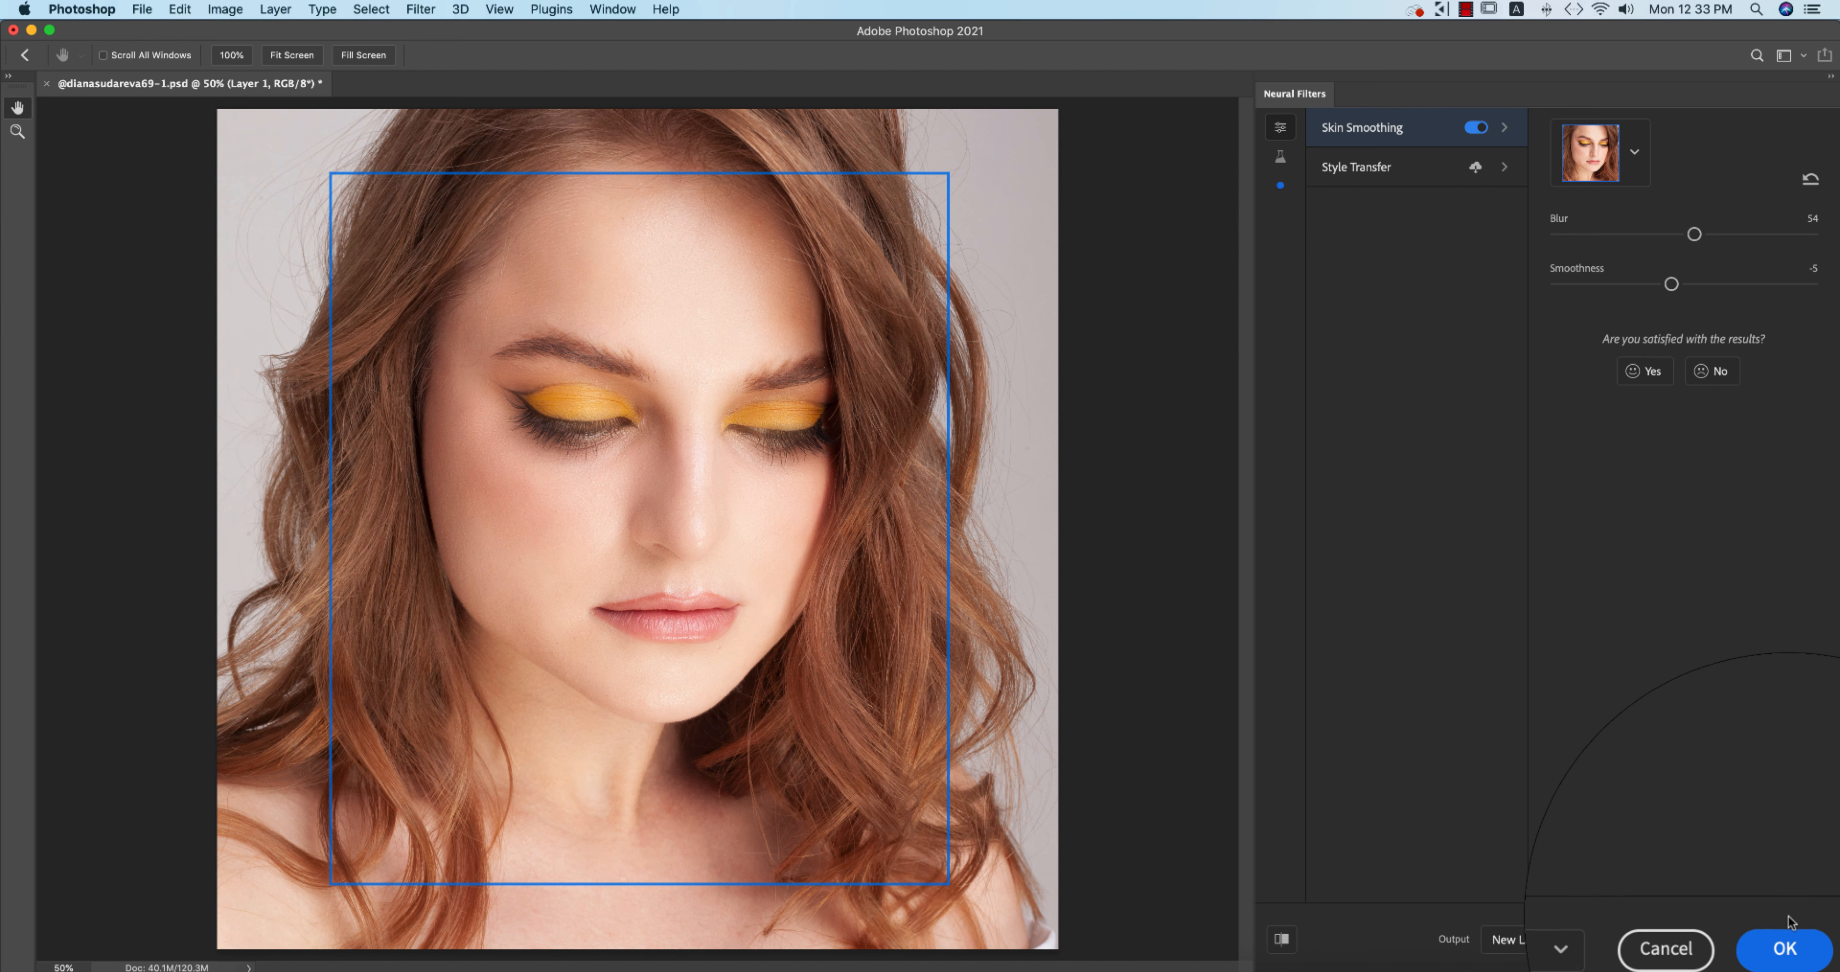
left_click(1789, 942)
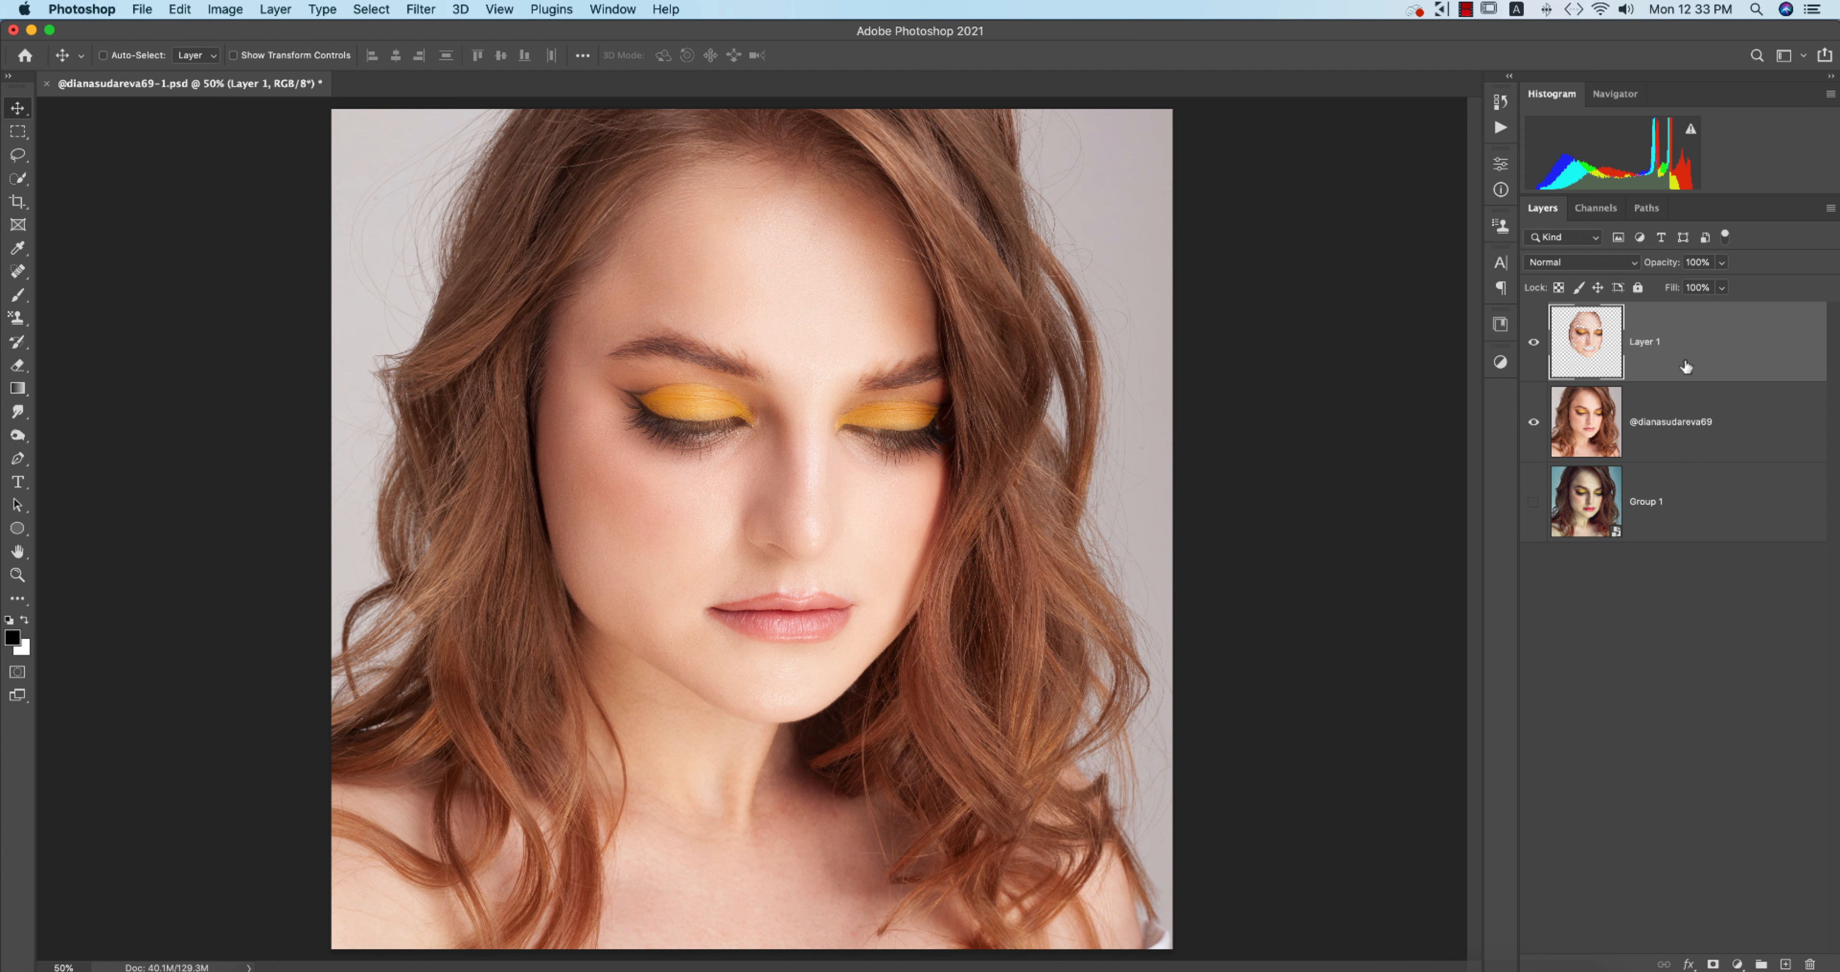
Add a Levels adjustment layer above the smoothed skin layer and darken the portrait with its input levels.
left_click(1737, 963)
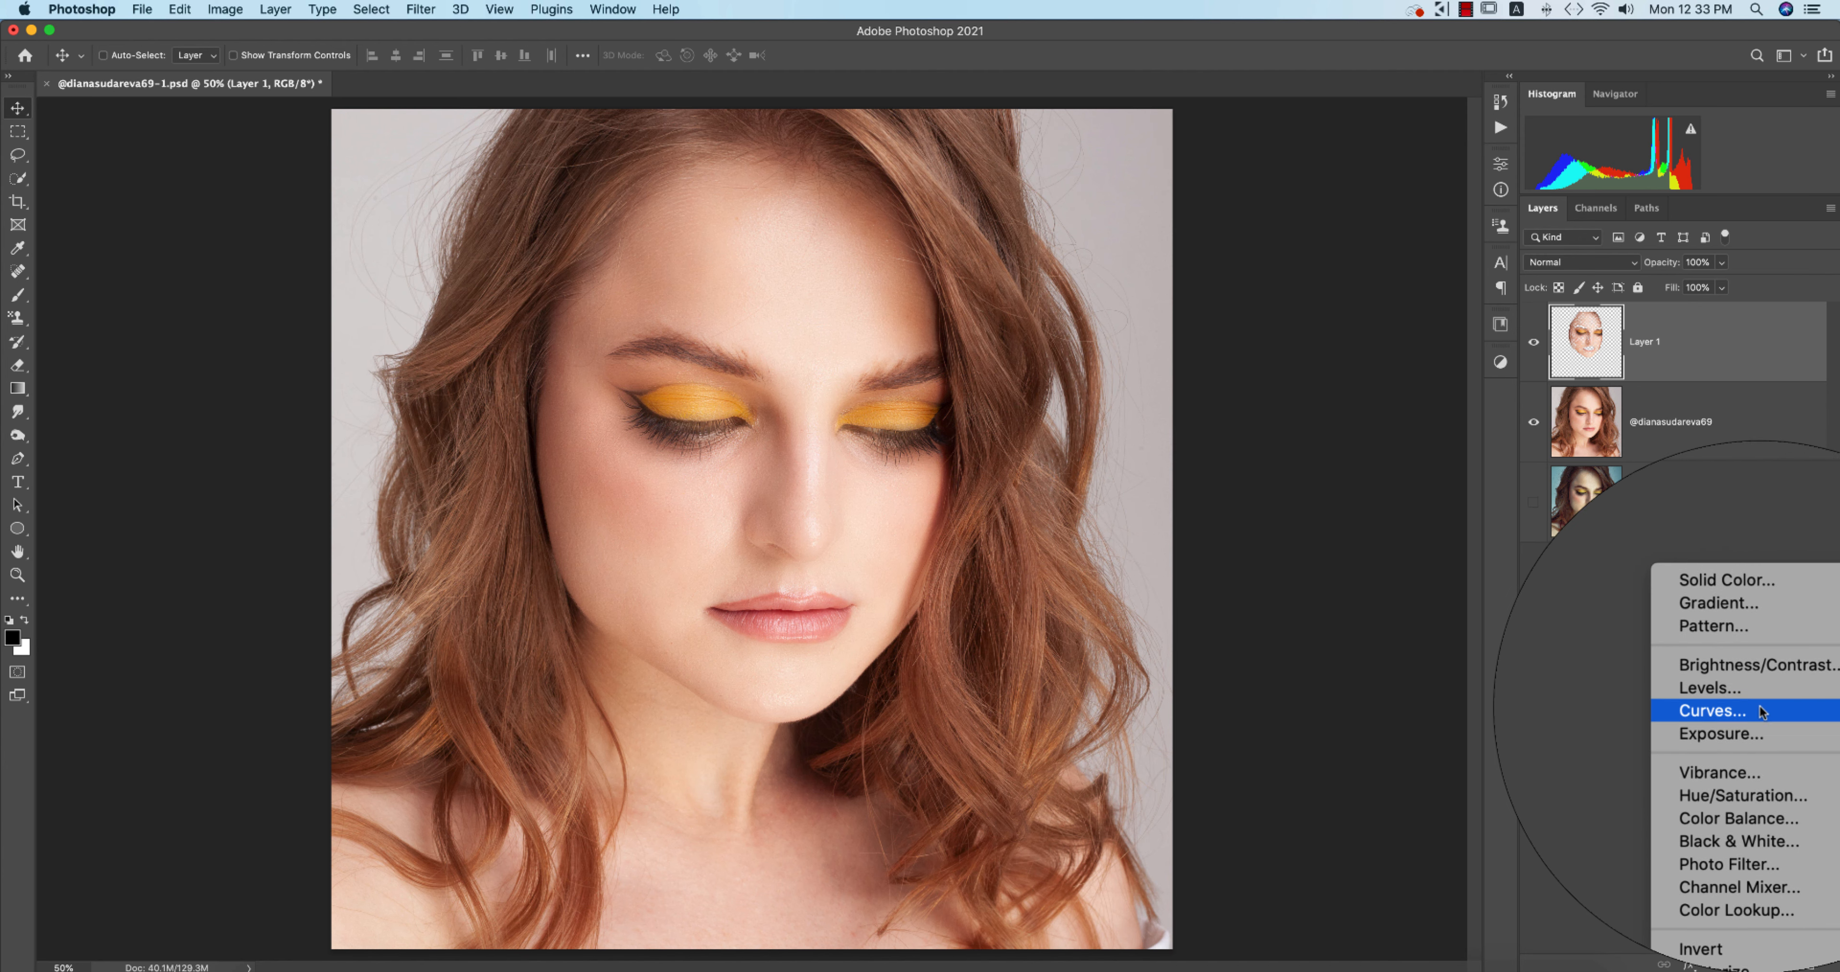
left_click(1759, 697)
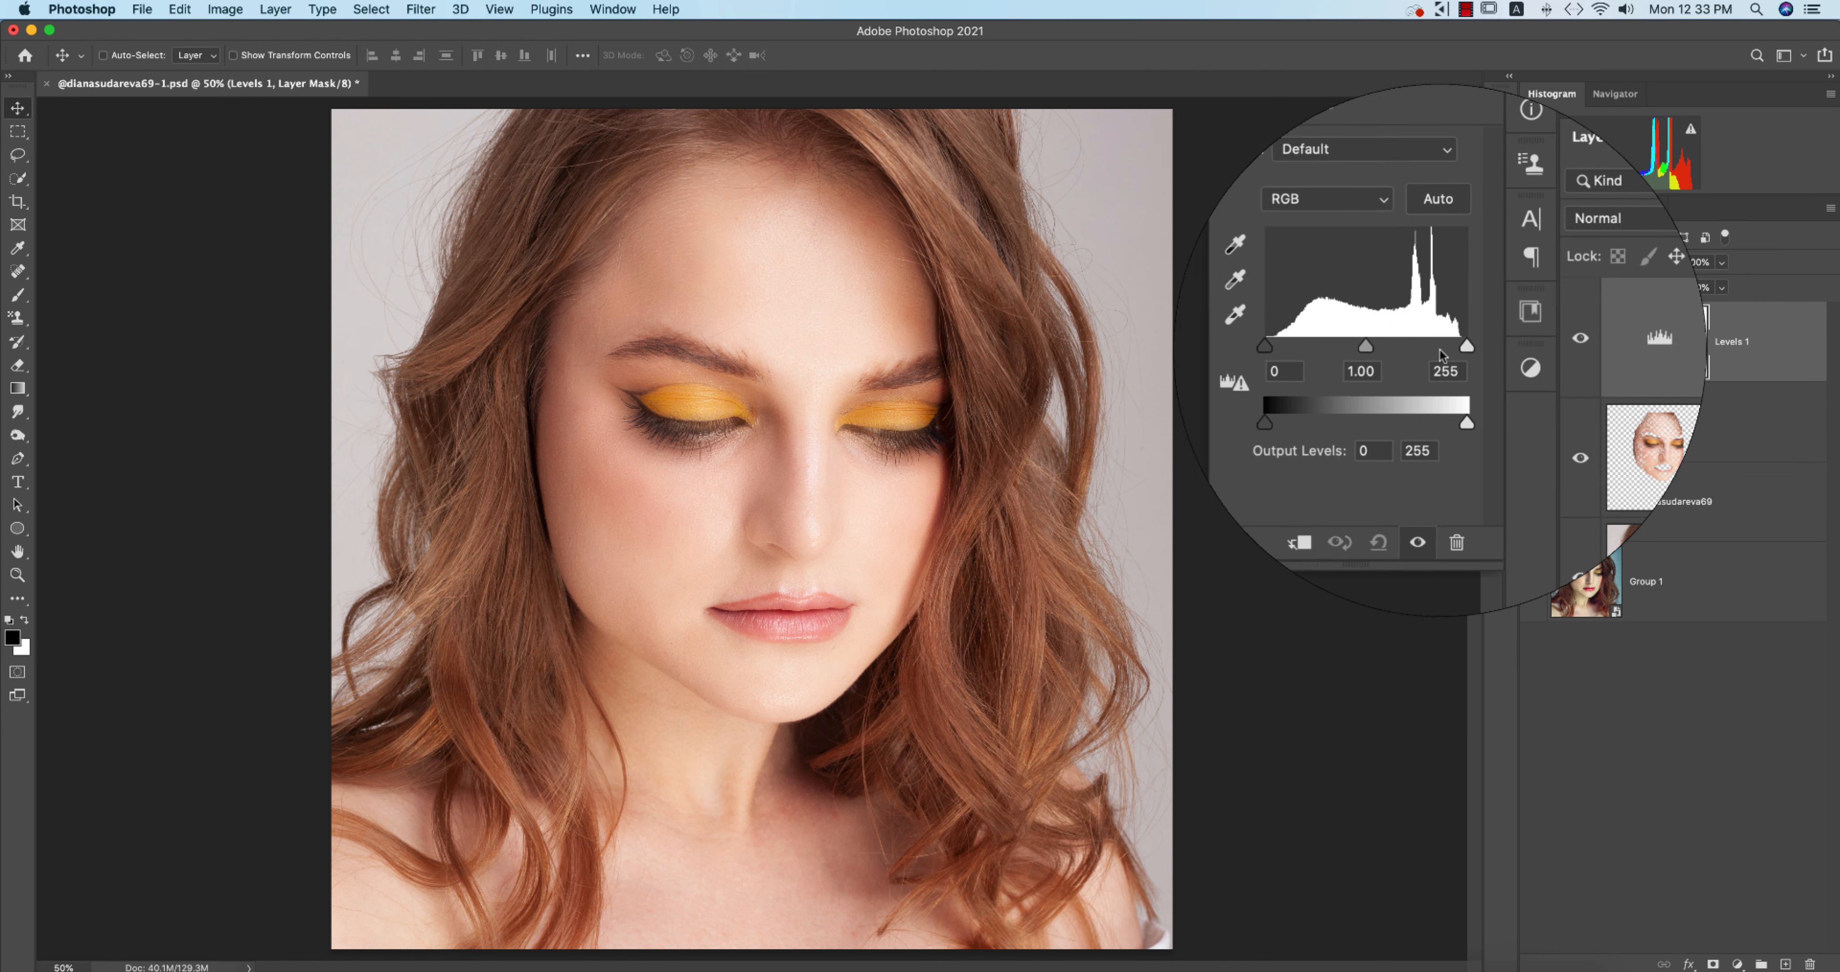
left_click_drag(1324, 348, 1395, 349)
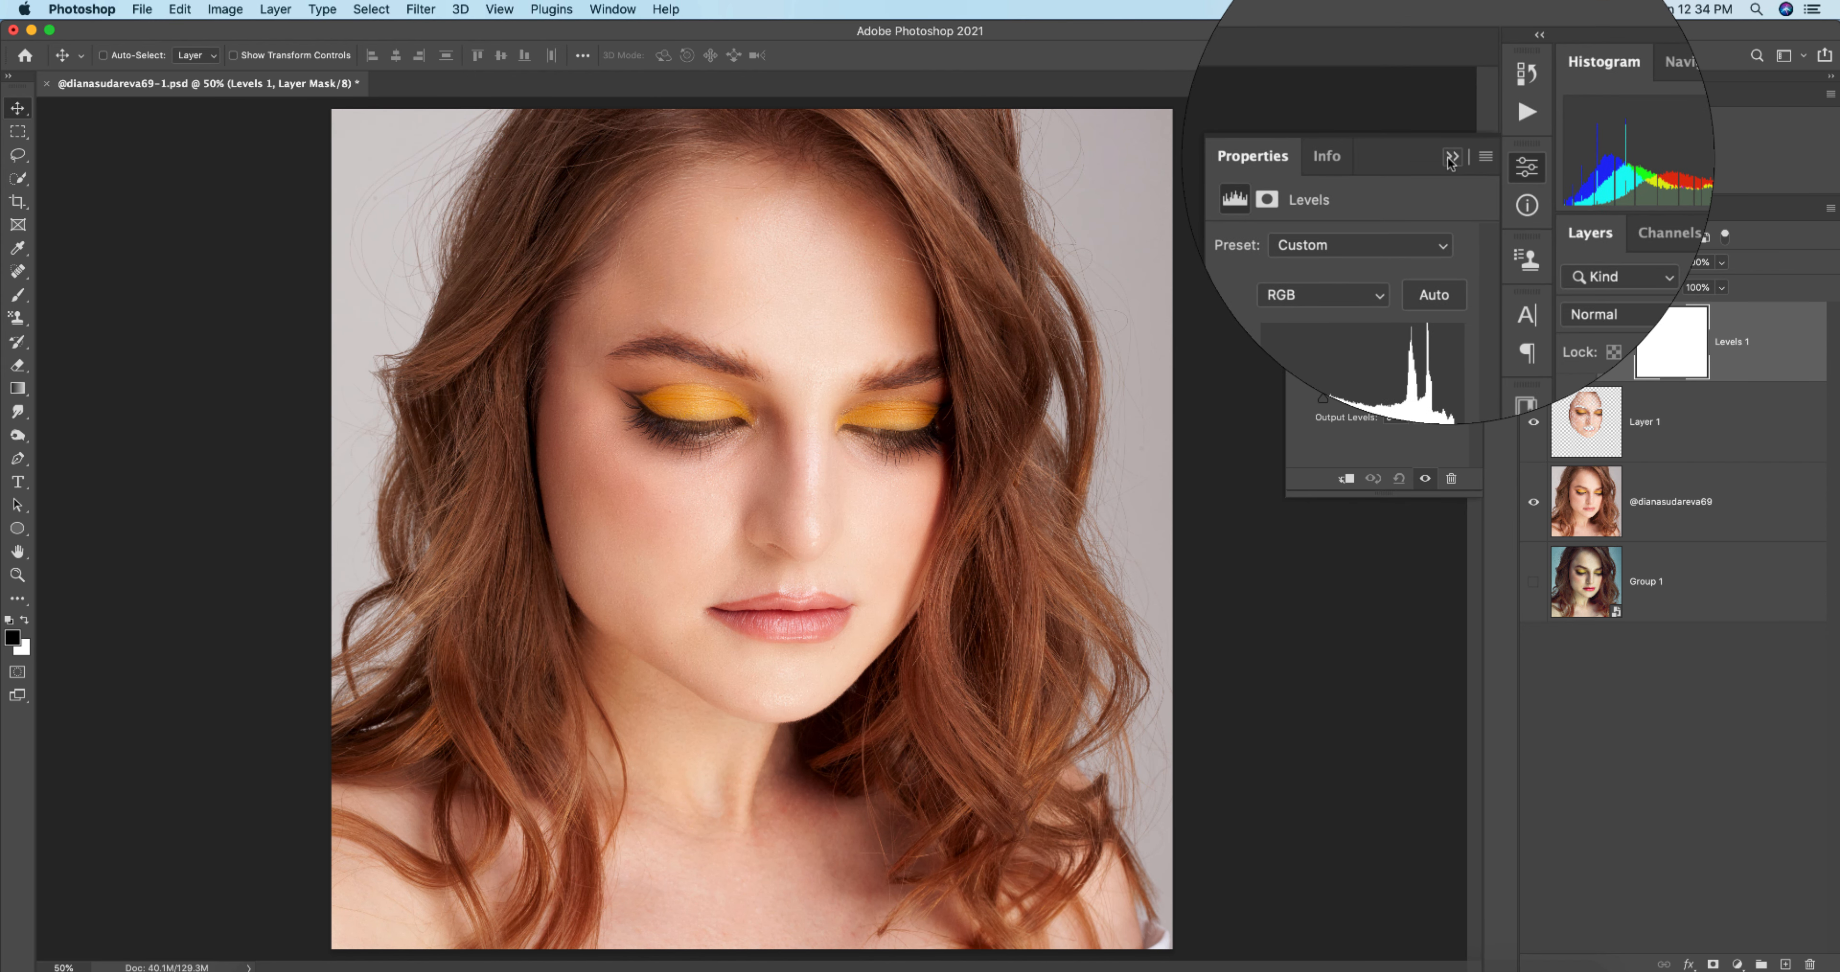
Group the Levels 1, Layer 1 and portrait layers and convert the group to a smart object.
left_click(1662, 333)
left_click(1713, 492)
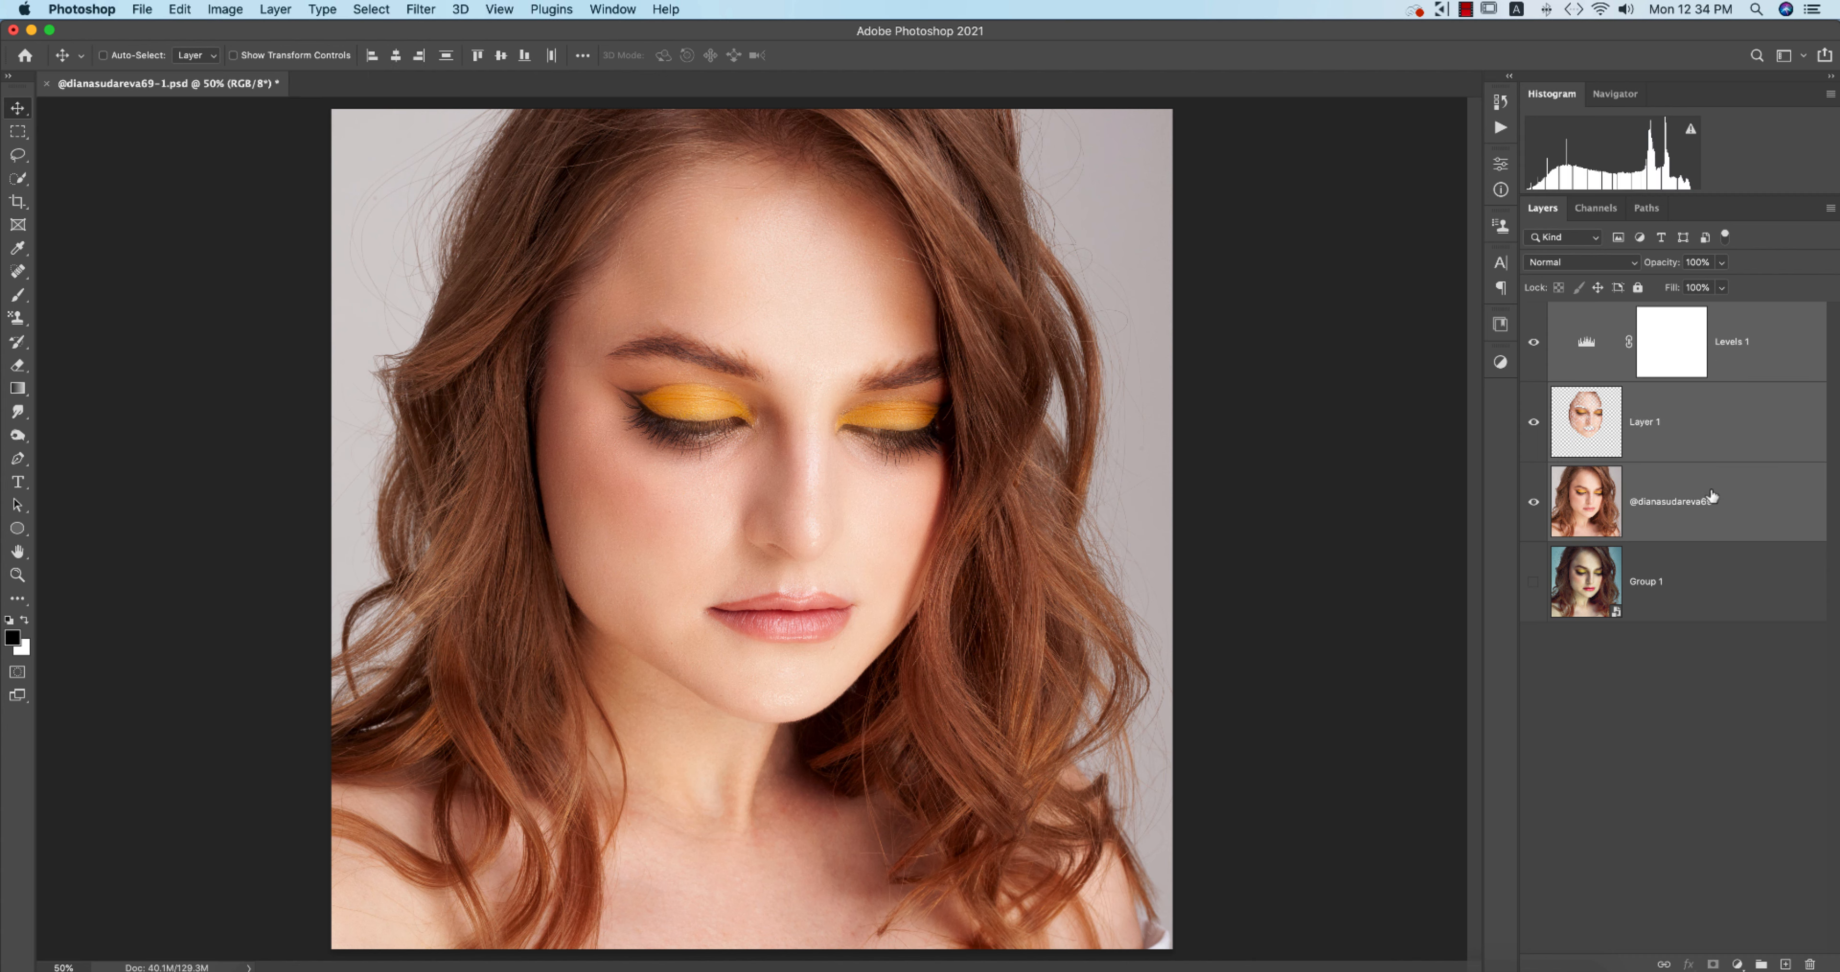
key("super+g")
right_click(1621, 311)
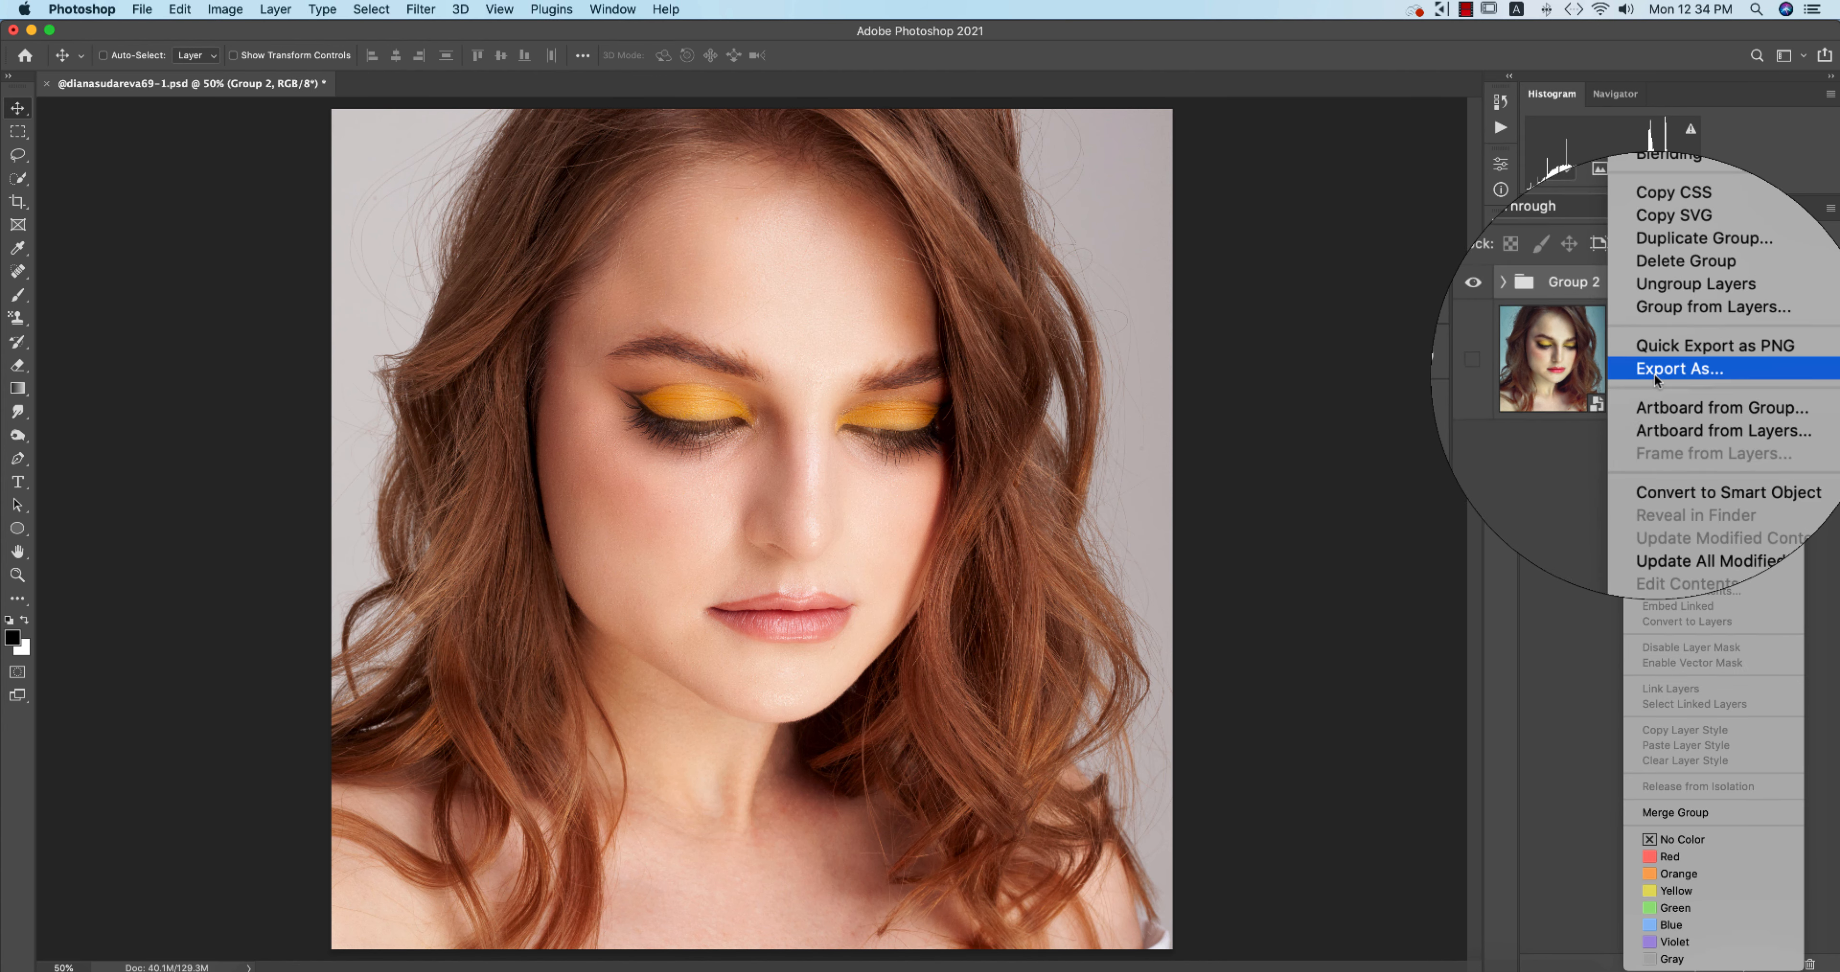
left_click(1662, 454)
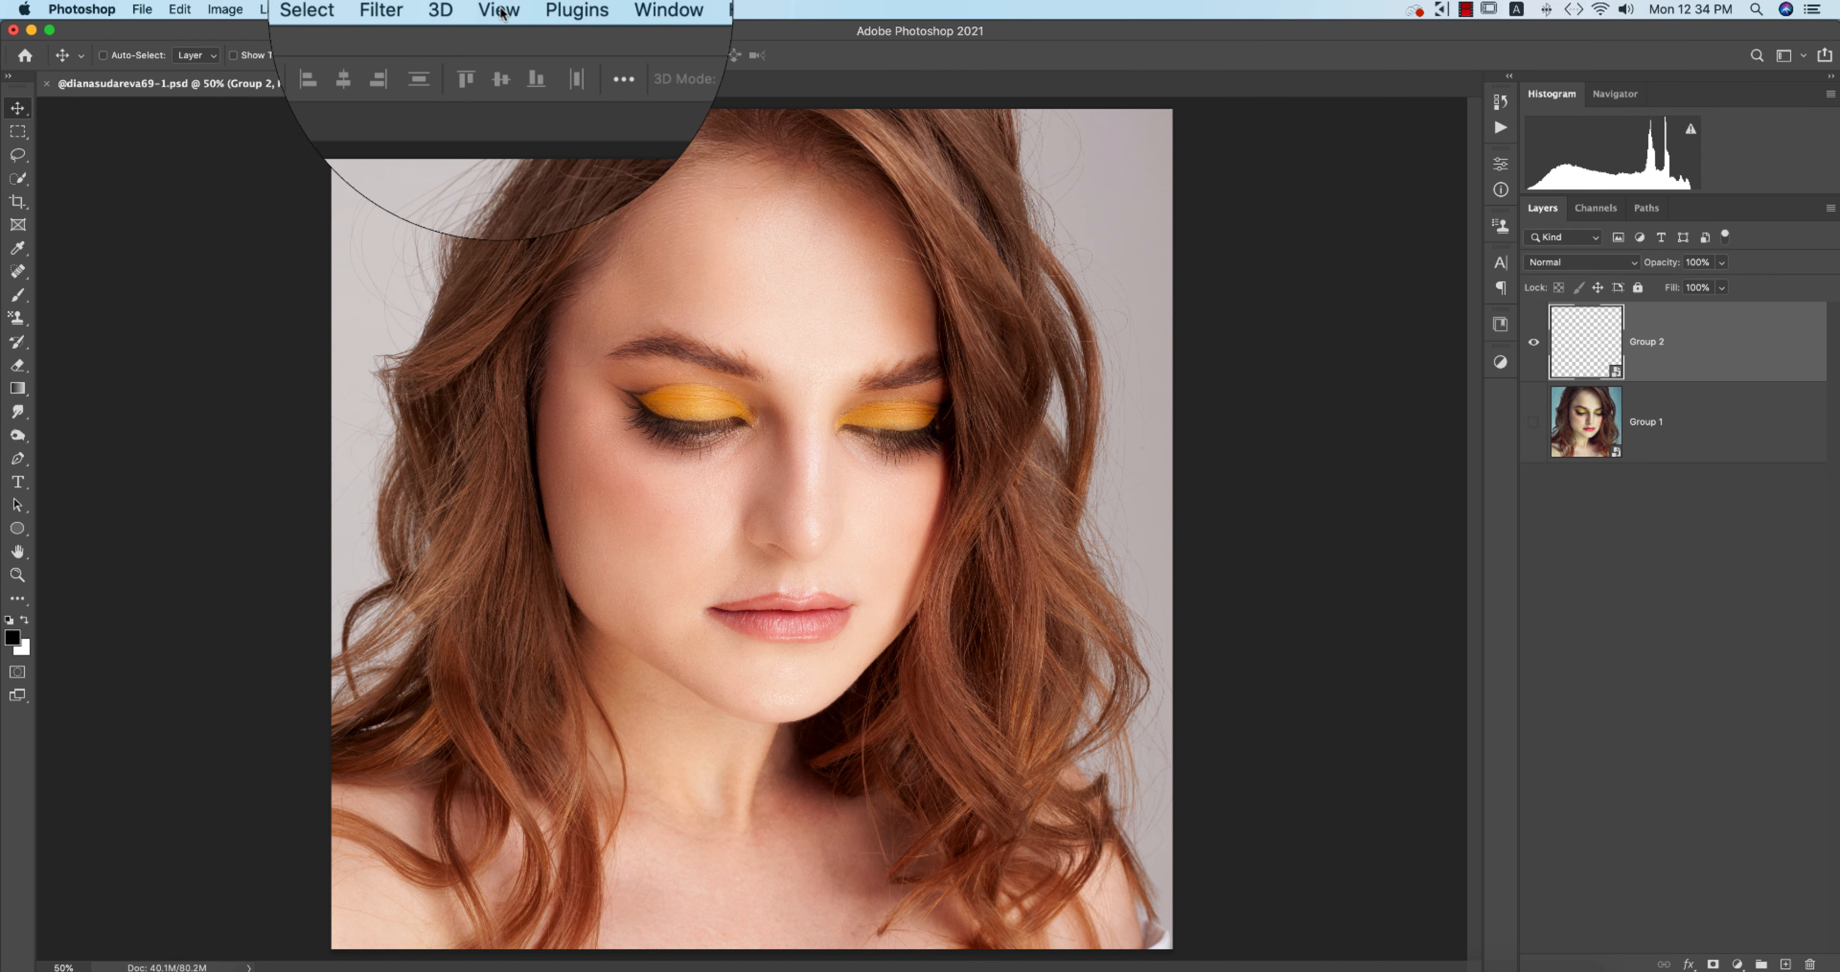
Apply the Camera Raw Filter to the smart object and set Temperature -8, Tint -2 and Exposure -0.20 in the Basic adjustments.
left_click(423, 10)
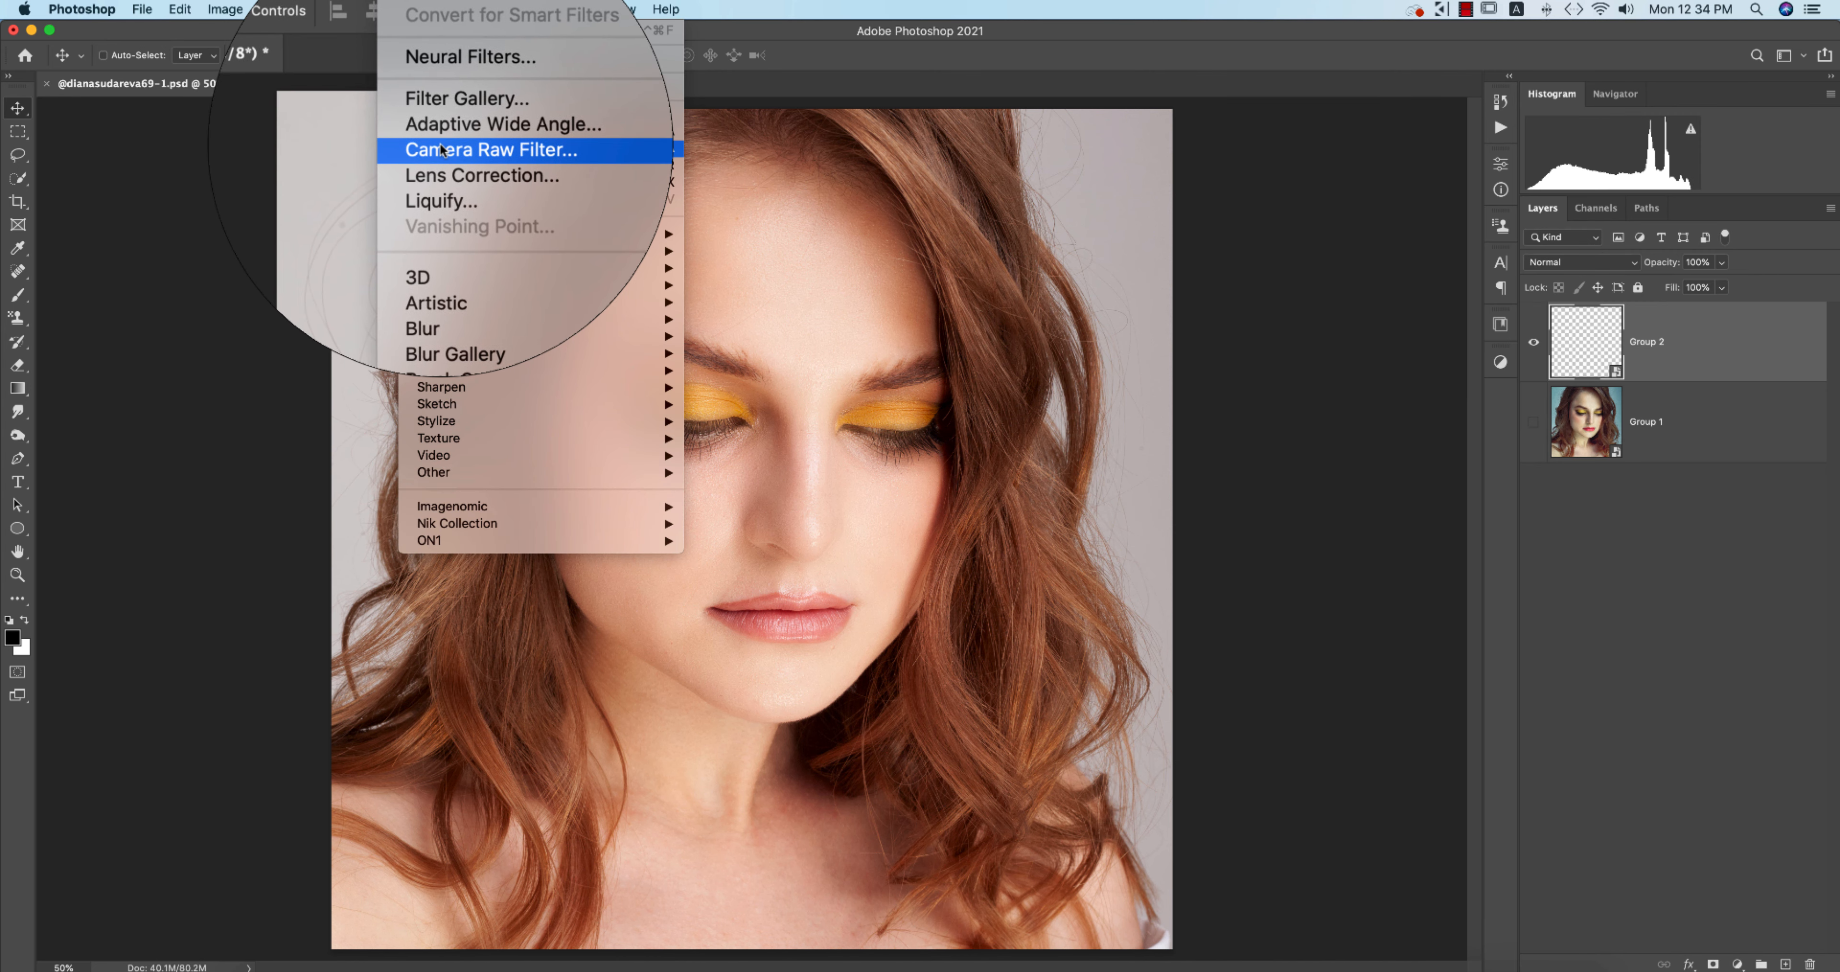
left_click(441, 150)
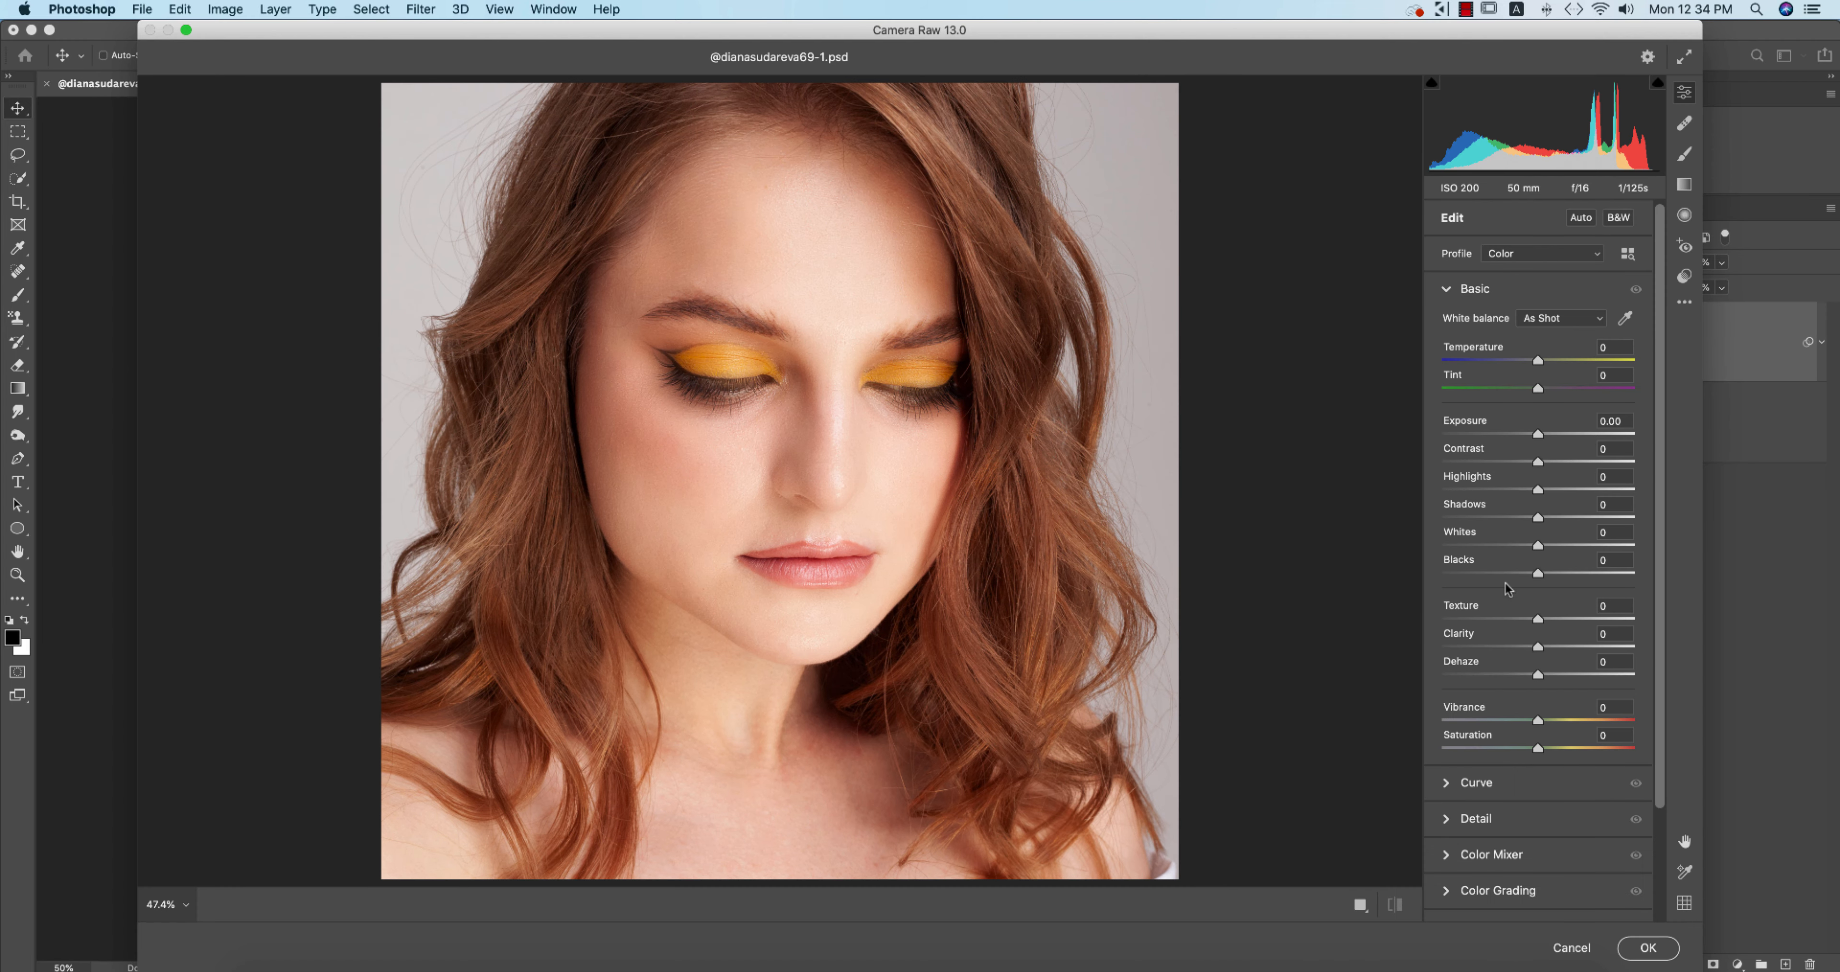
scroll(1608, 674, "down", 3)
scroll(1595, 690, "up", 3)
left_click_drag(1537, 361, 1528, 575)
scroll(1524, 642, "down", 5)
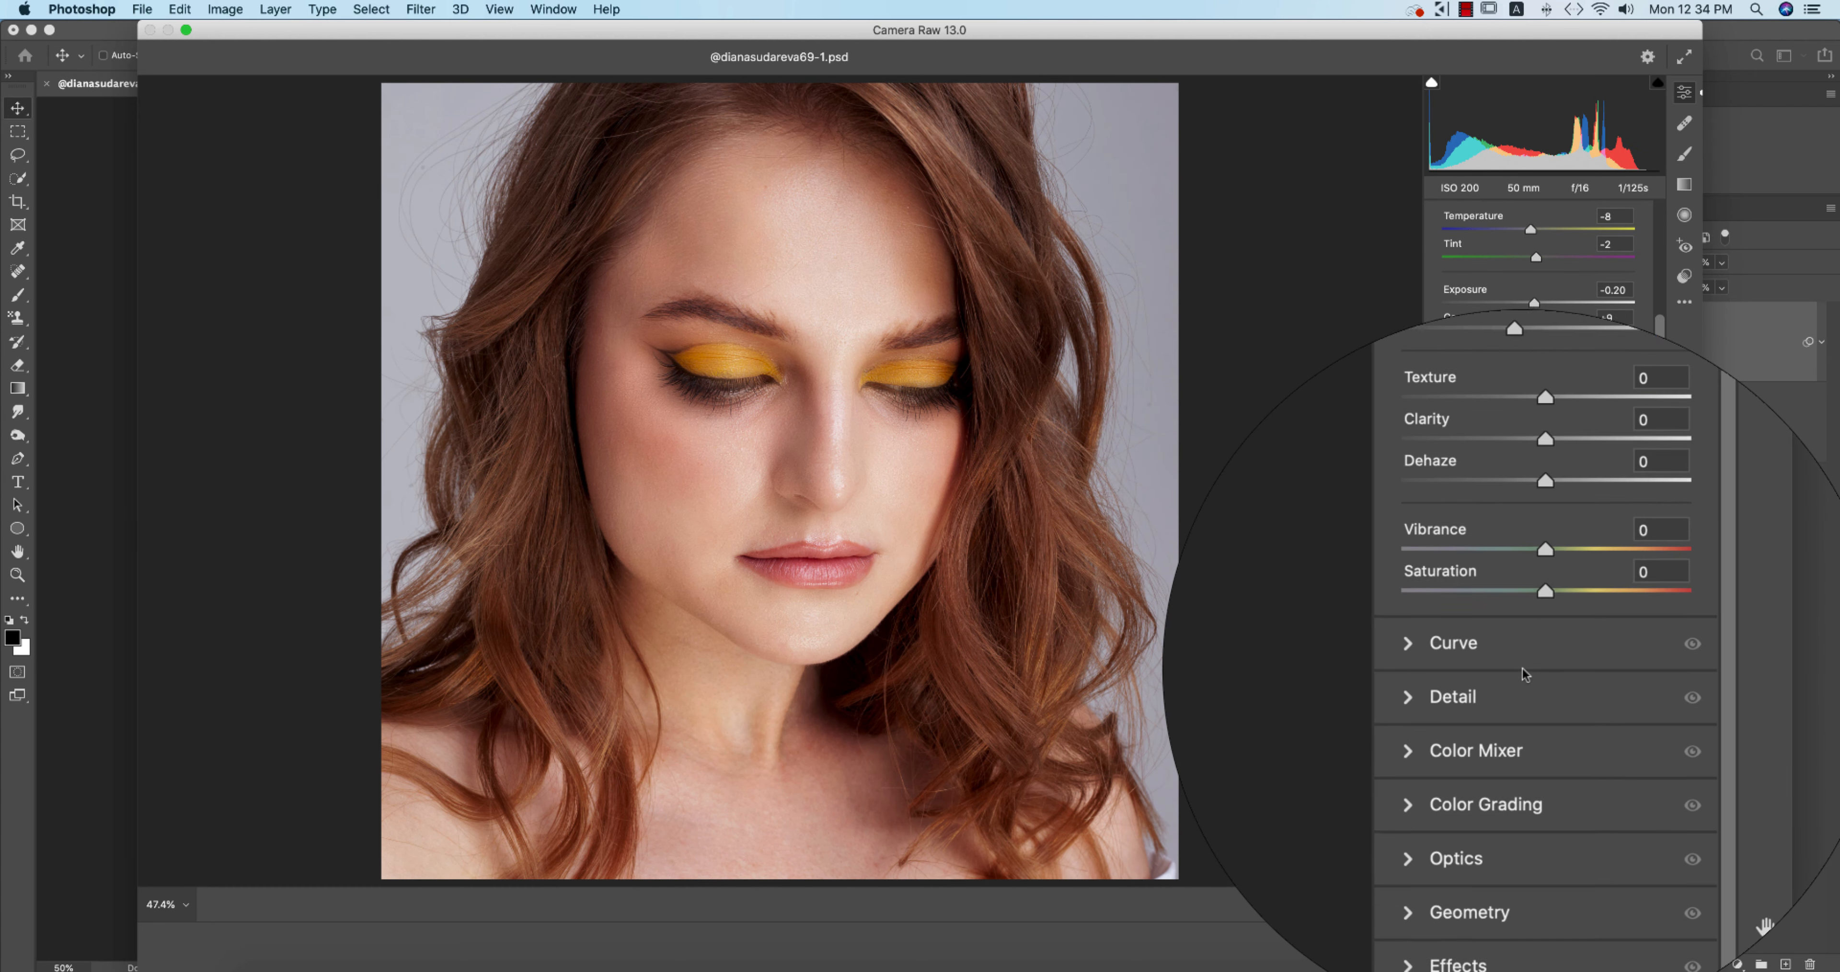
Look over the Hue, Saturation and Luminance sliders of the HSL Color Mixer.
left_click(1443, 726)
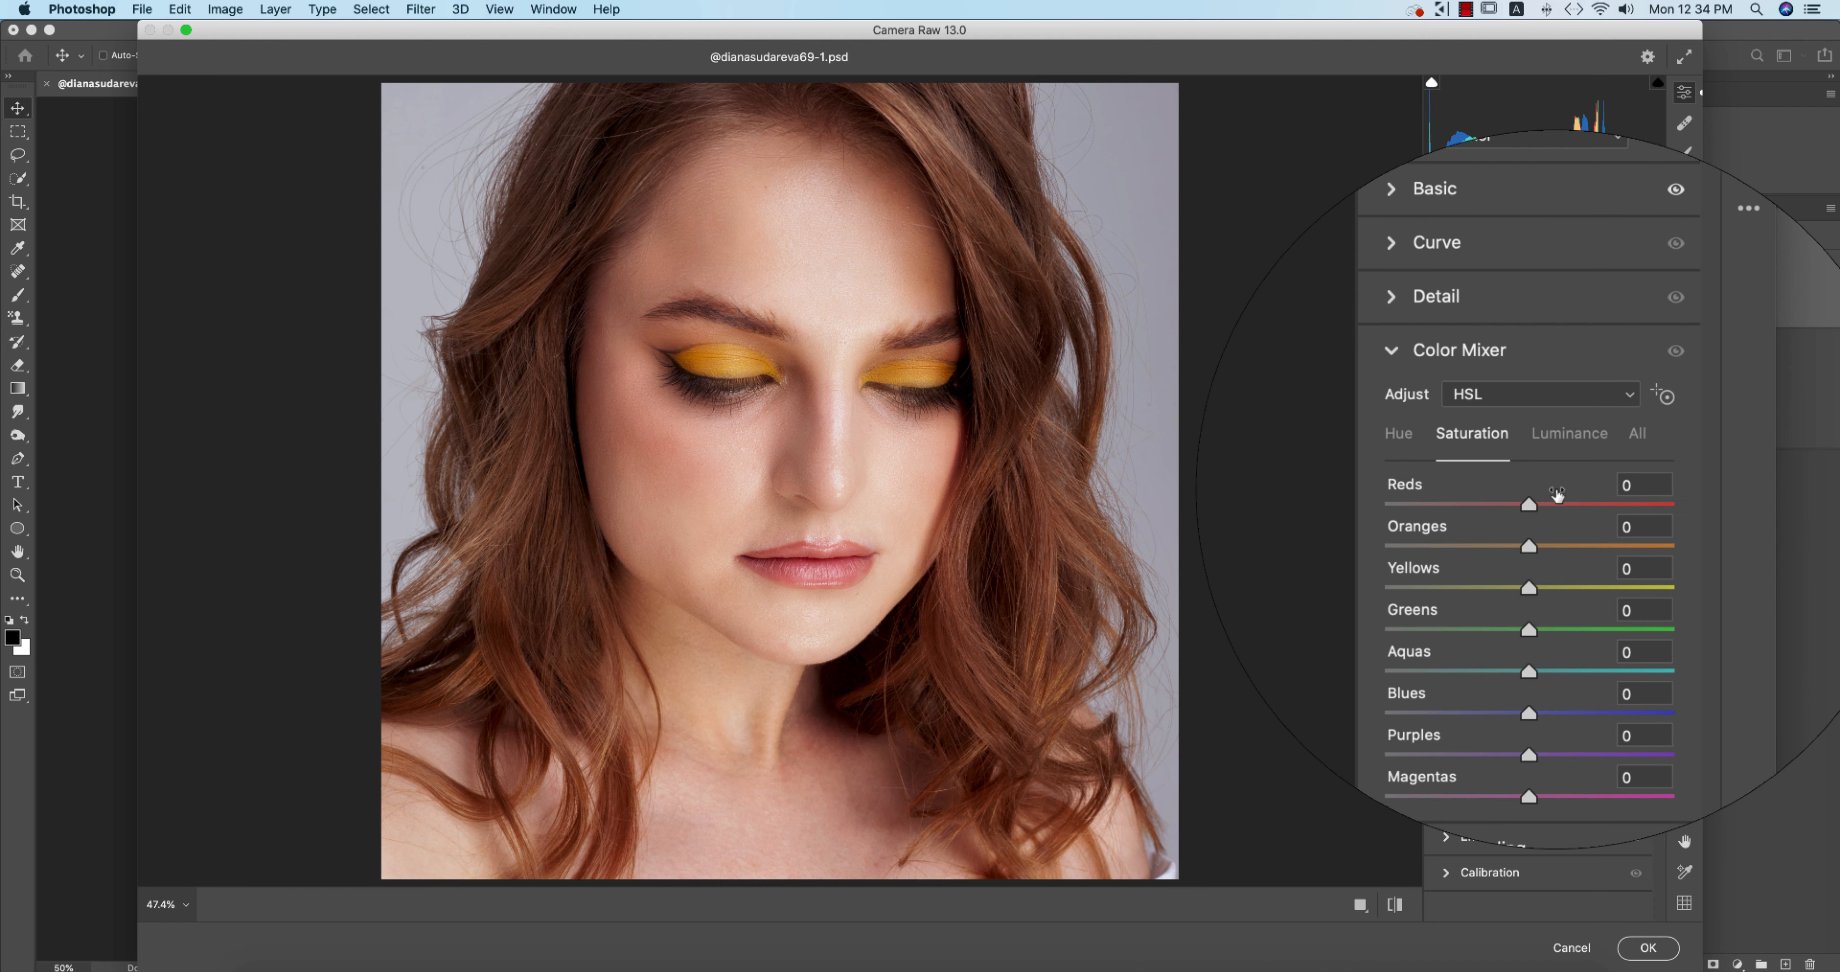
left_click(1565, 457)
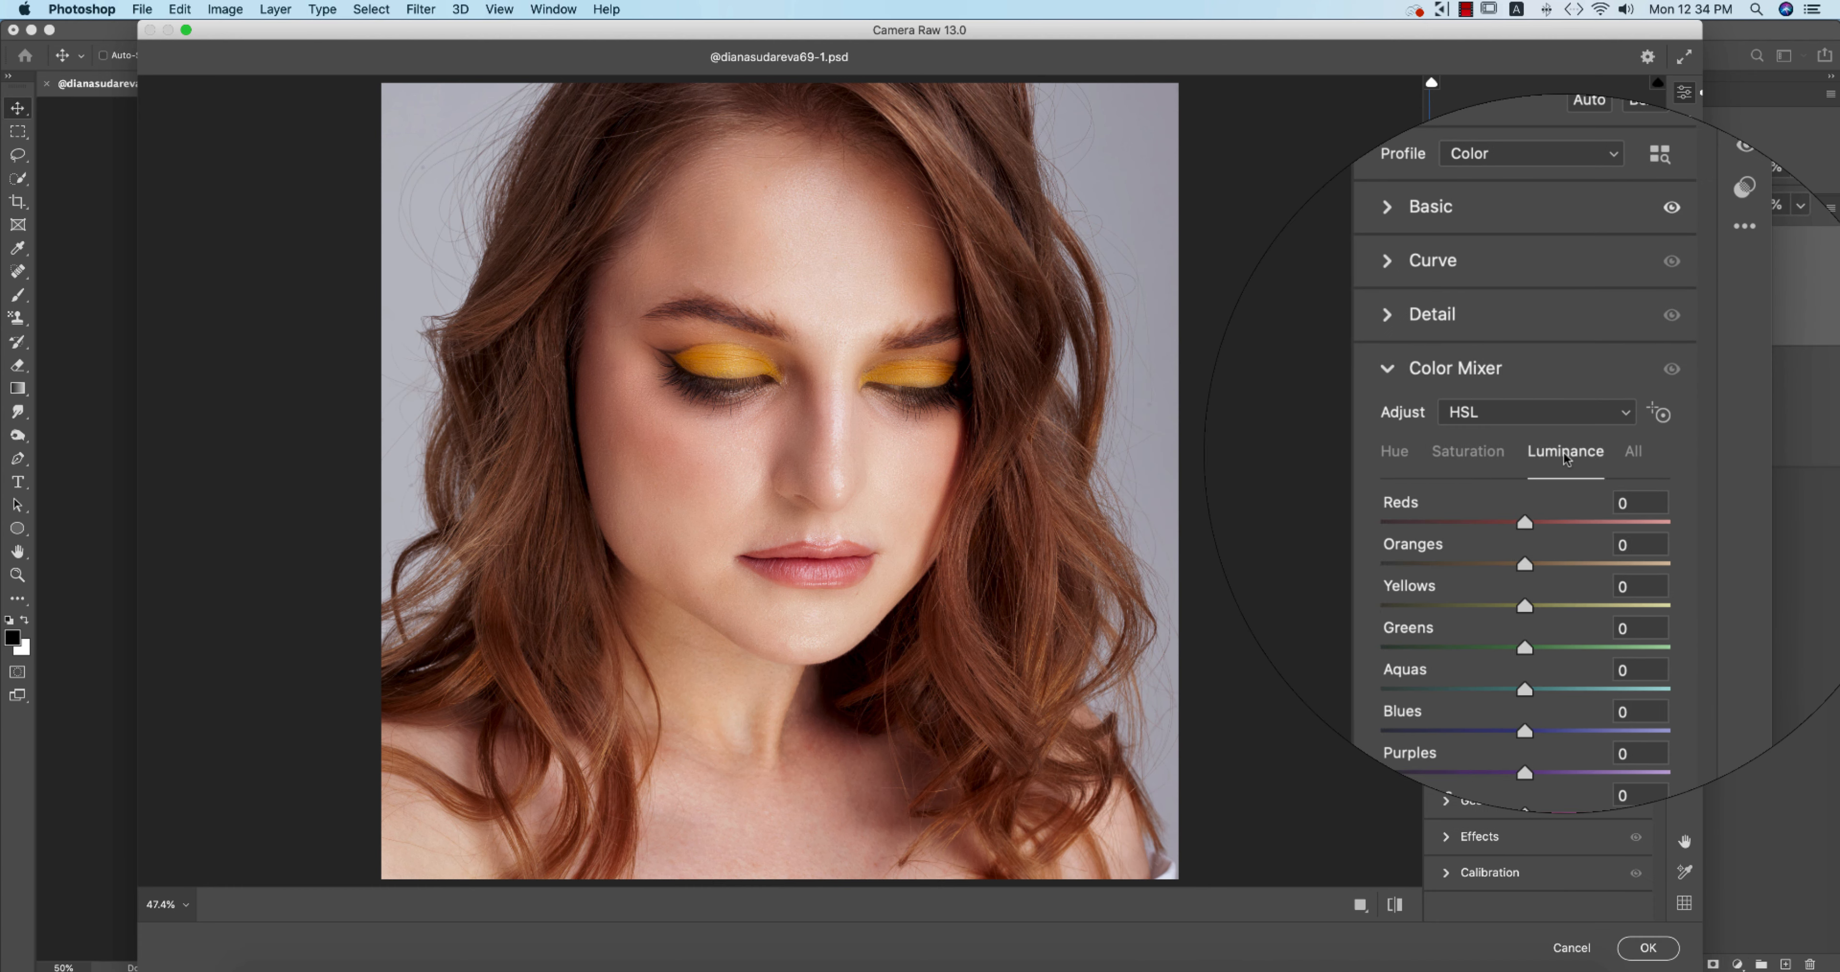
left_click(1450, 454)
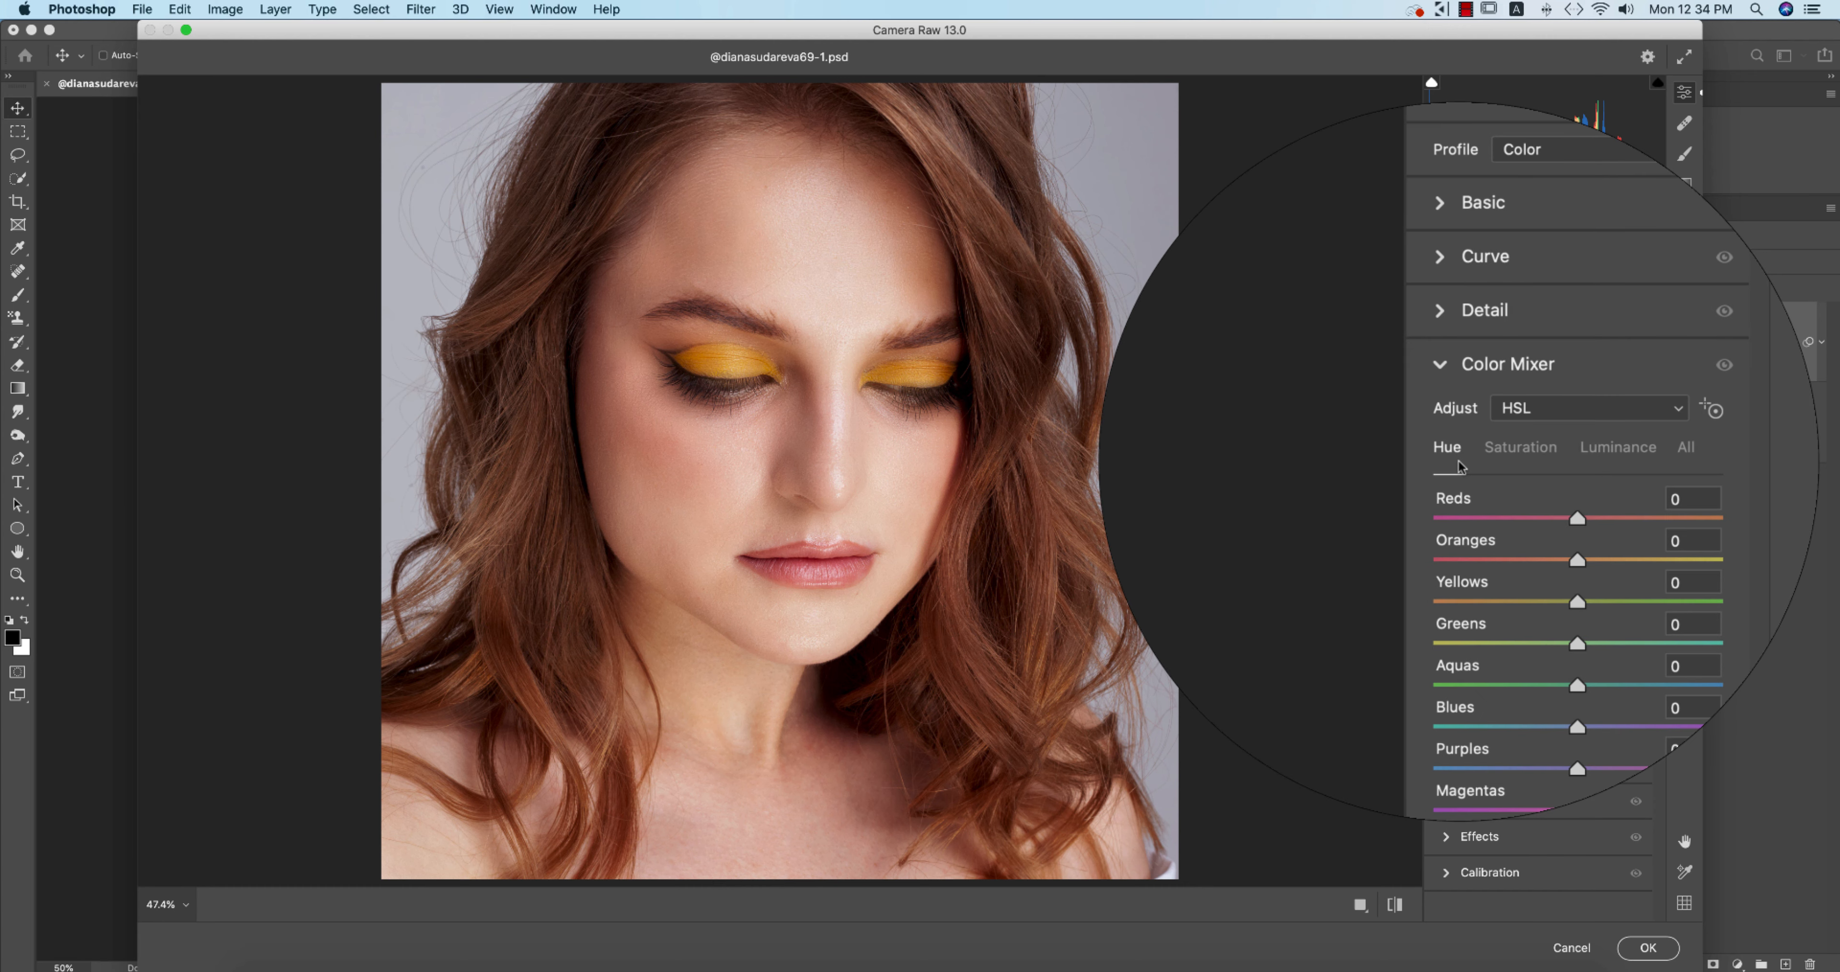
left_click(1505, 457)
left_click(1559, 457)
left_click(1450, 454)
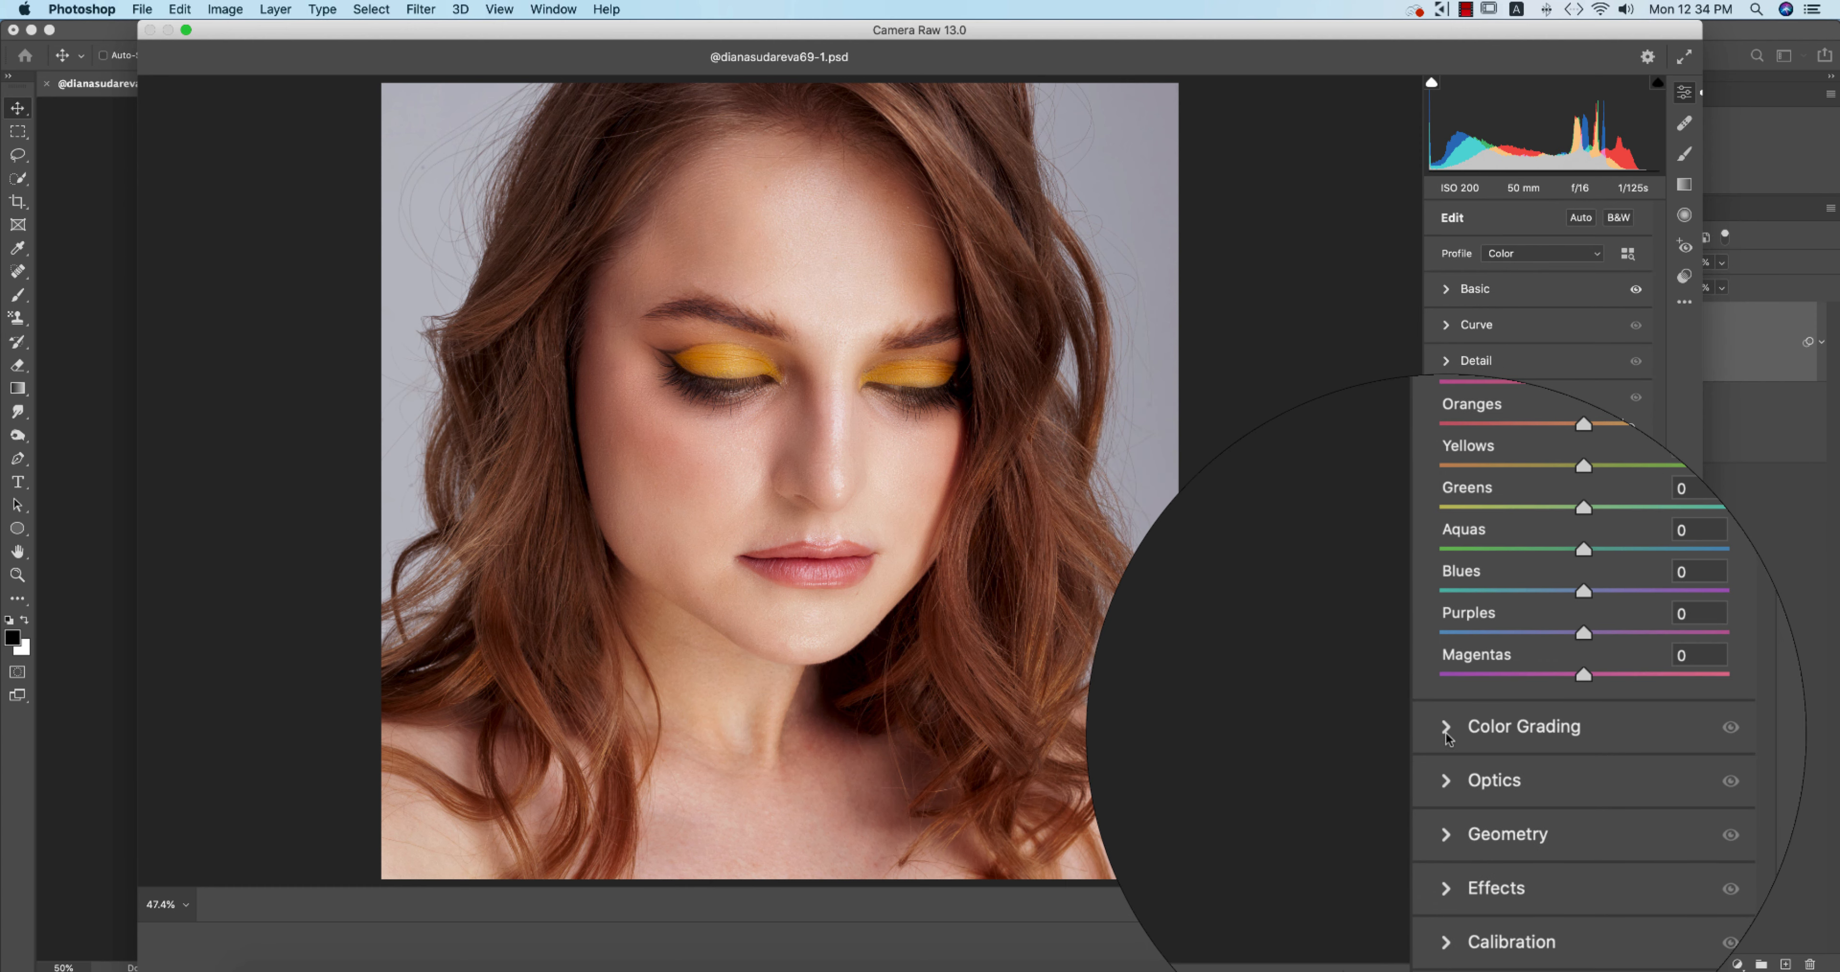
left_click(1447, 736)
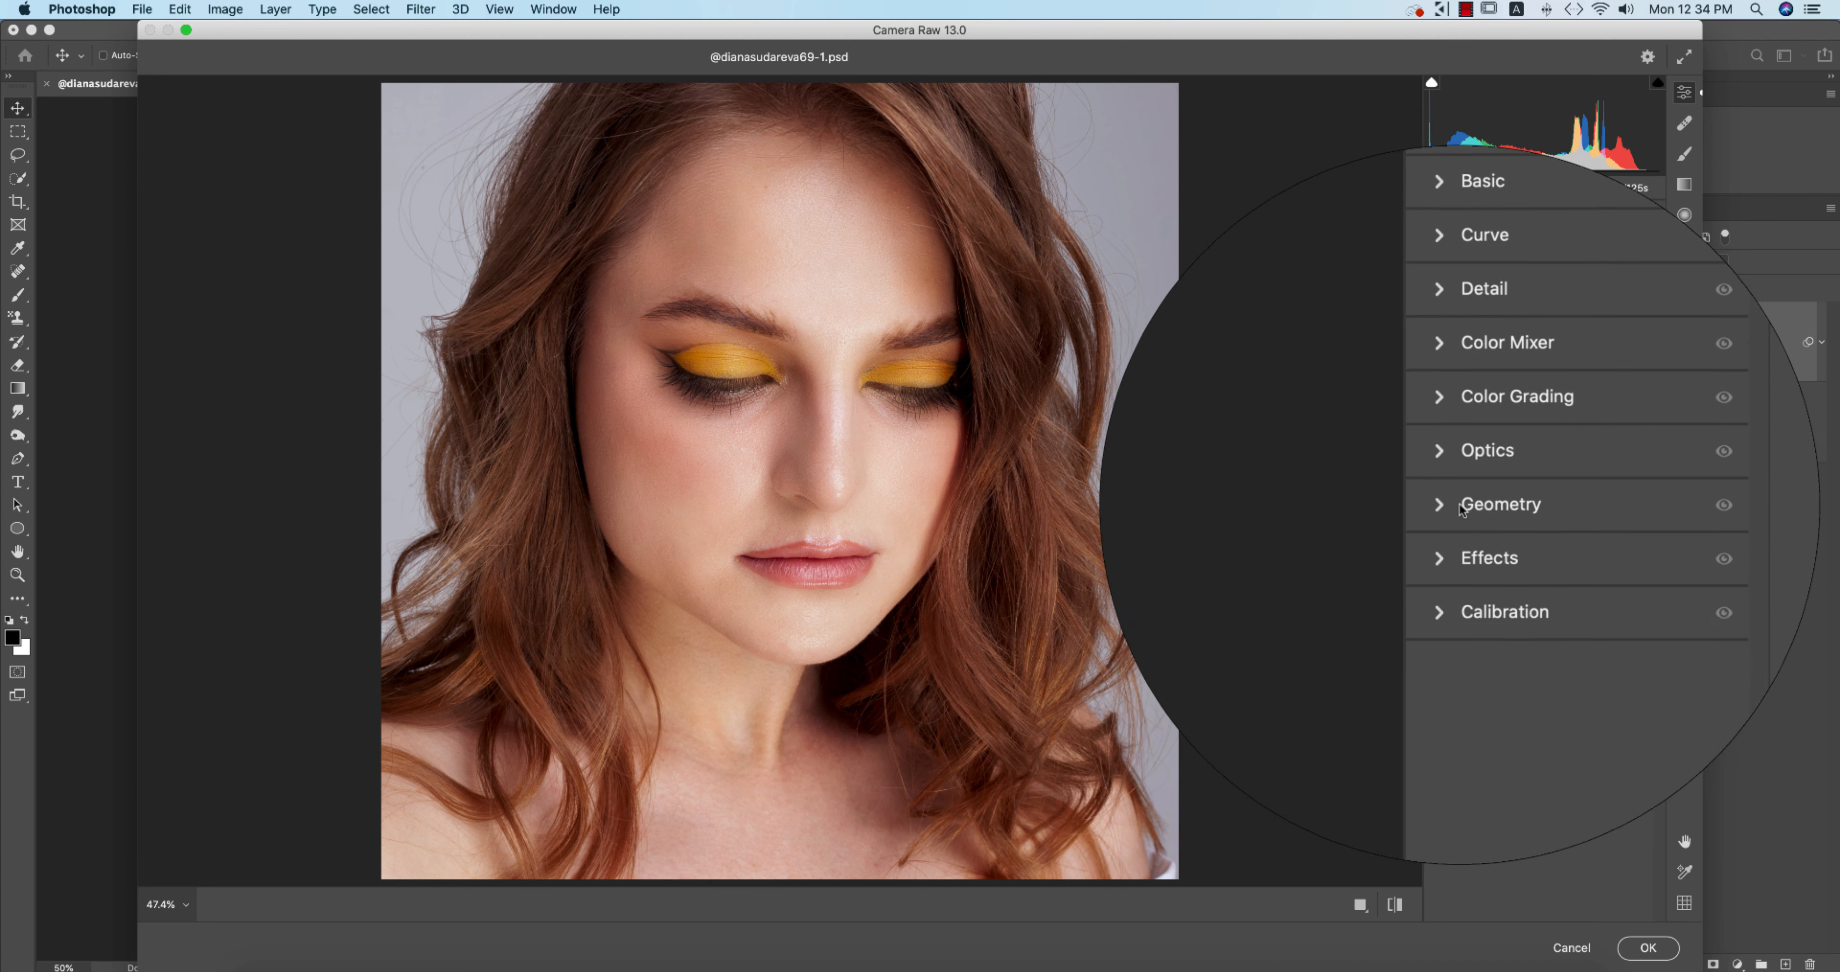
left_click(1448, 398)
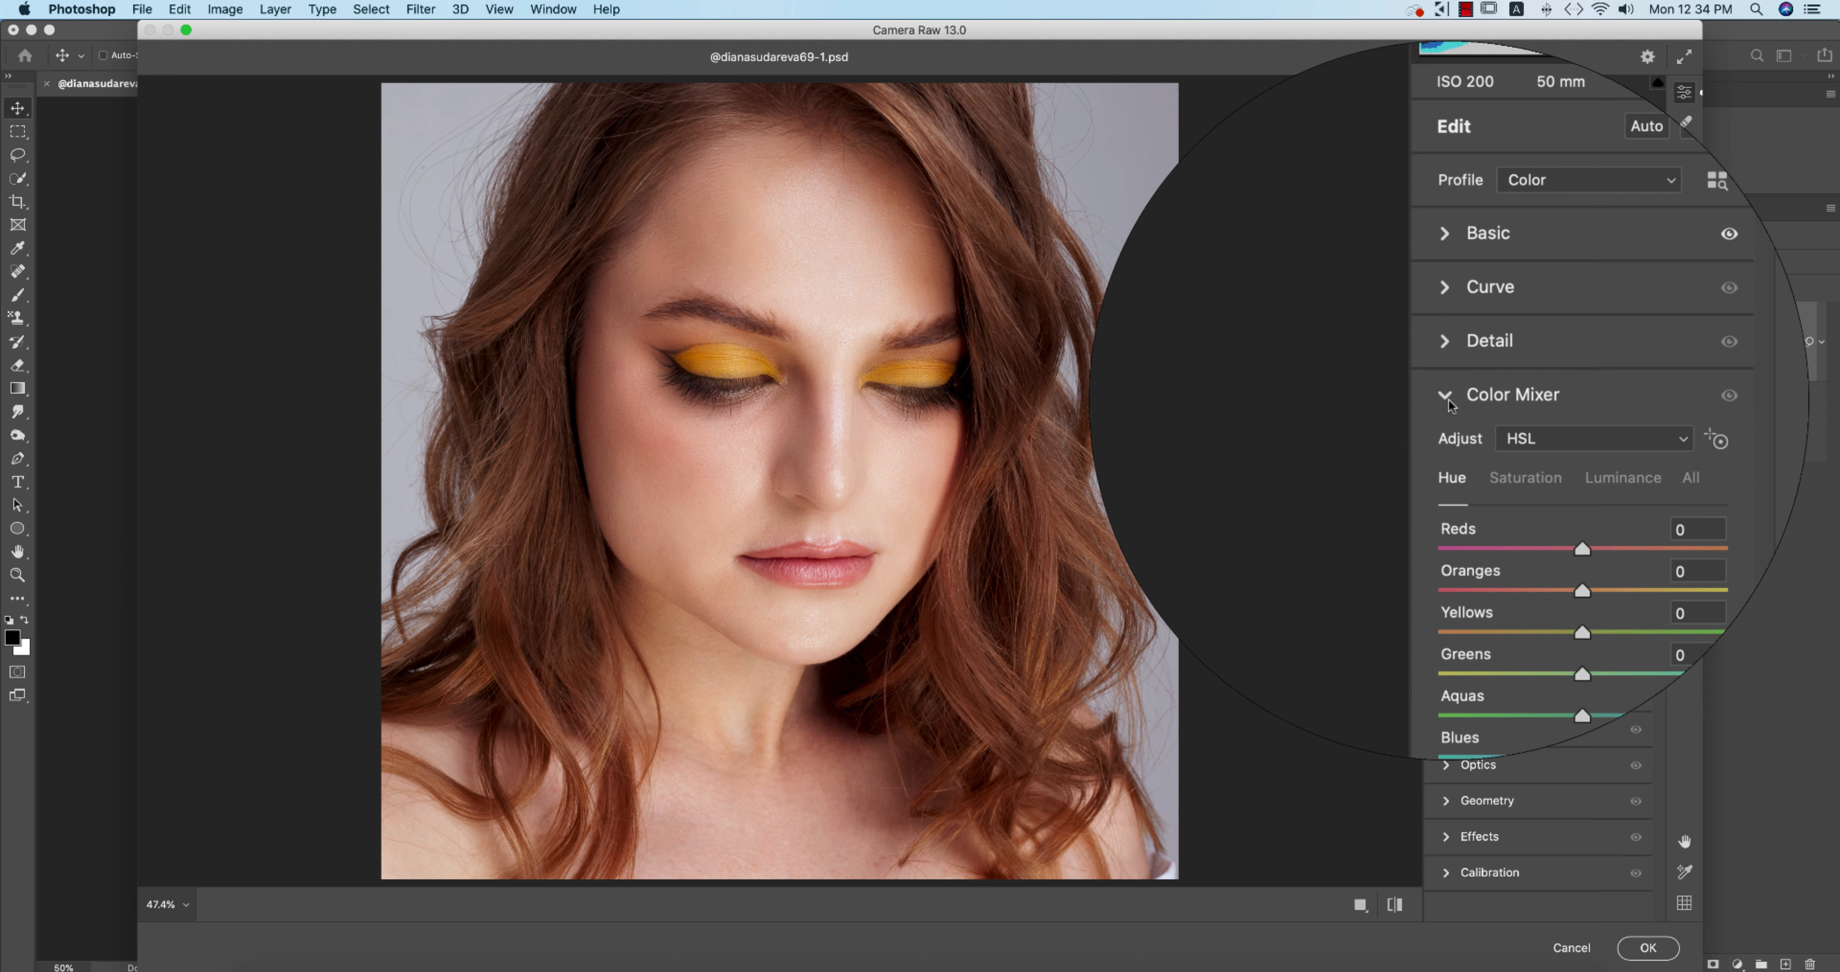
Set the Color Mixer saturation to Reds +15, Oranges -14, Yellows -27 and Blues +32, and the Blues hue to -58.
left_click(1476, 454)
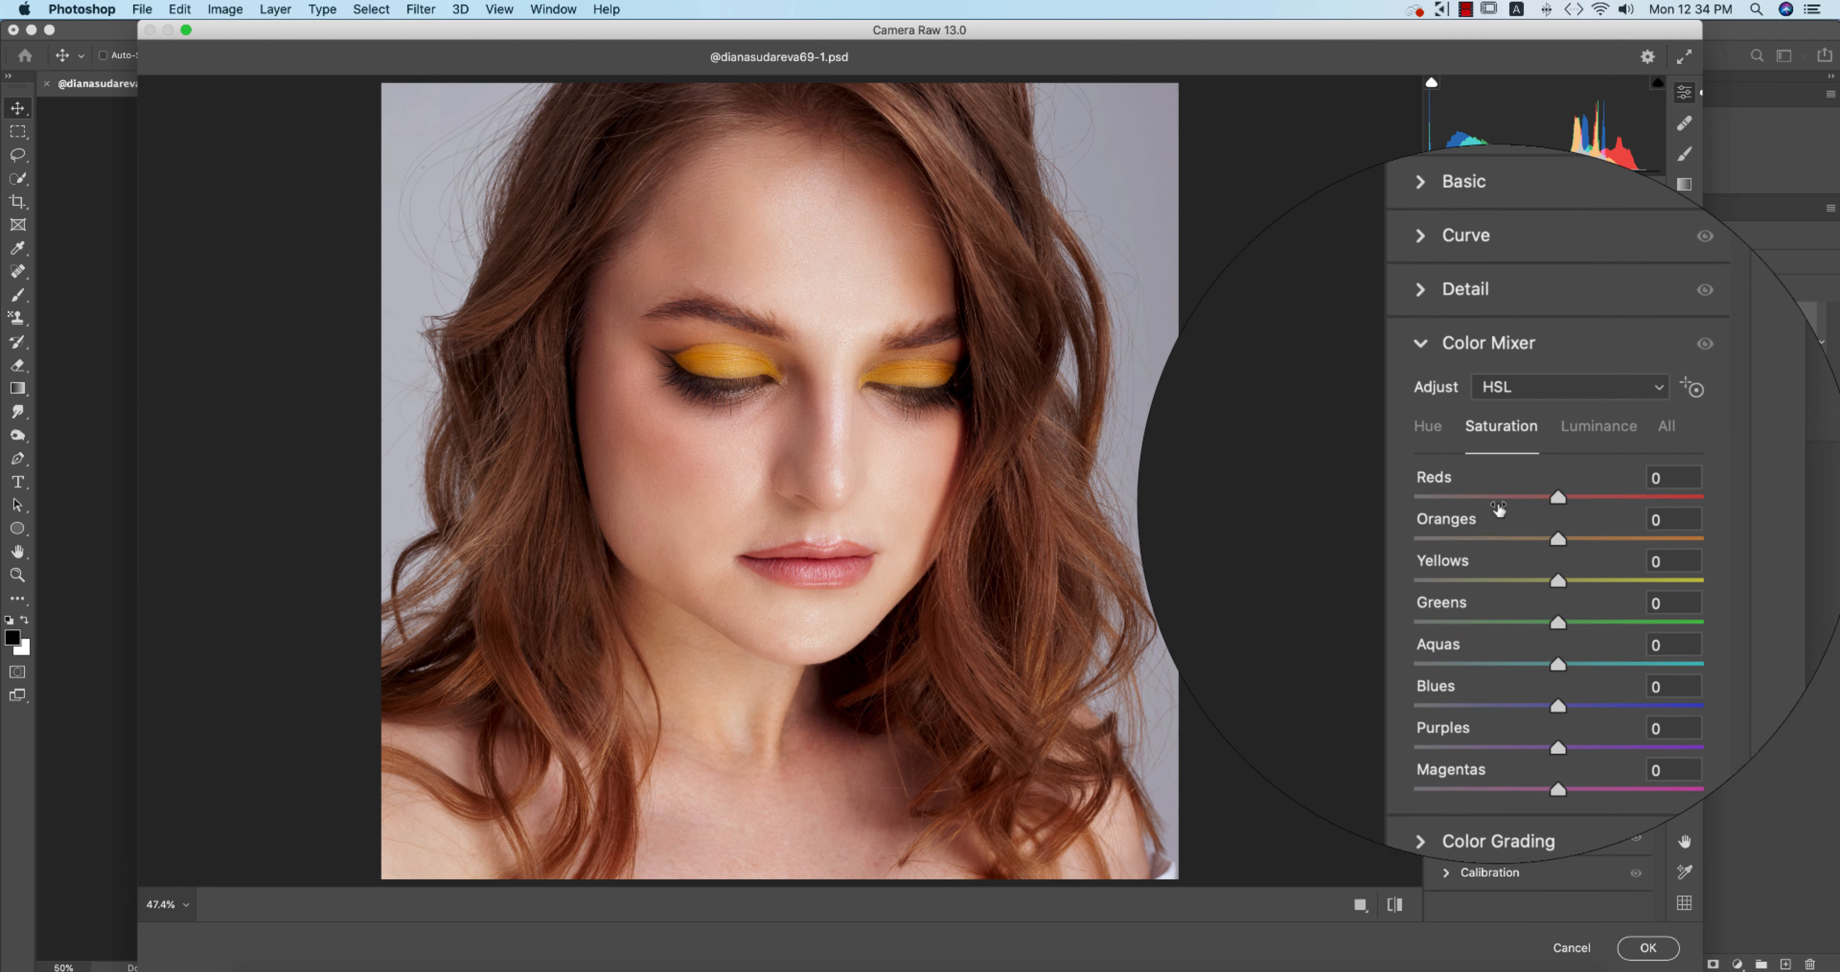
left_click_drag(1546, 528, 1530, 529)
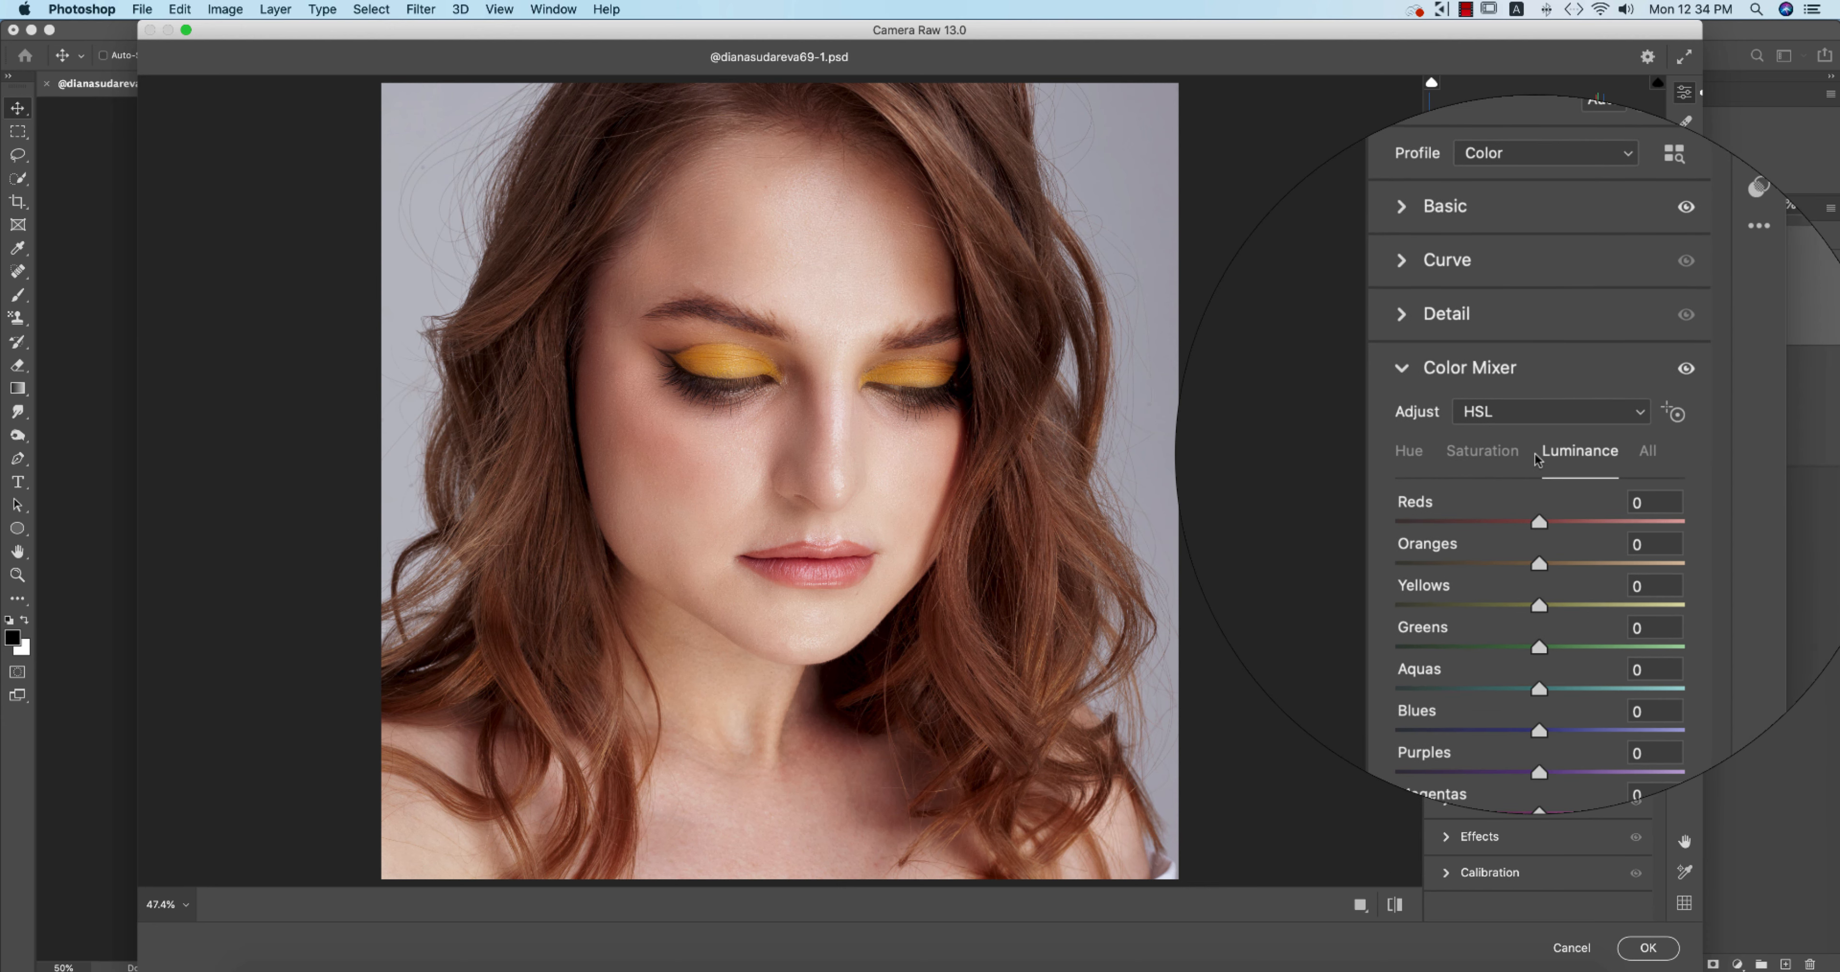
left_click_drag(1546, 558, 1523, 558)
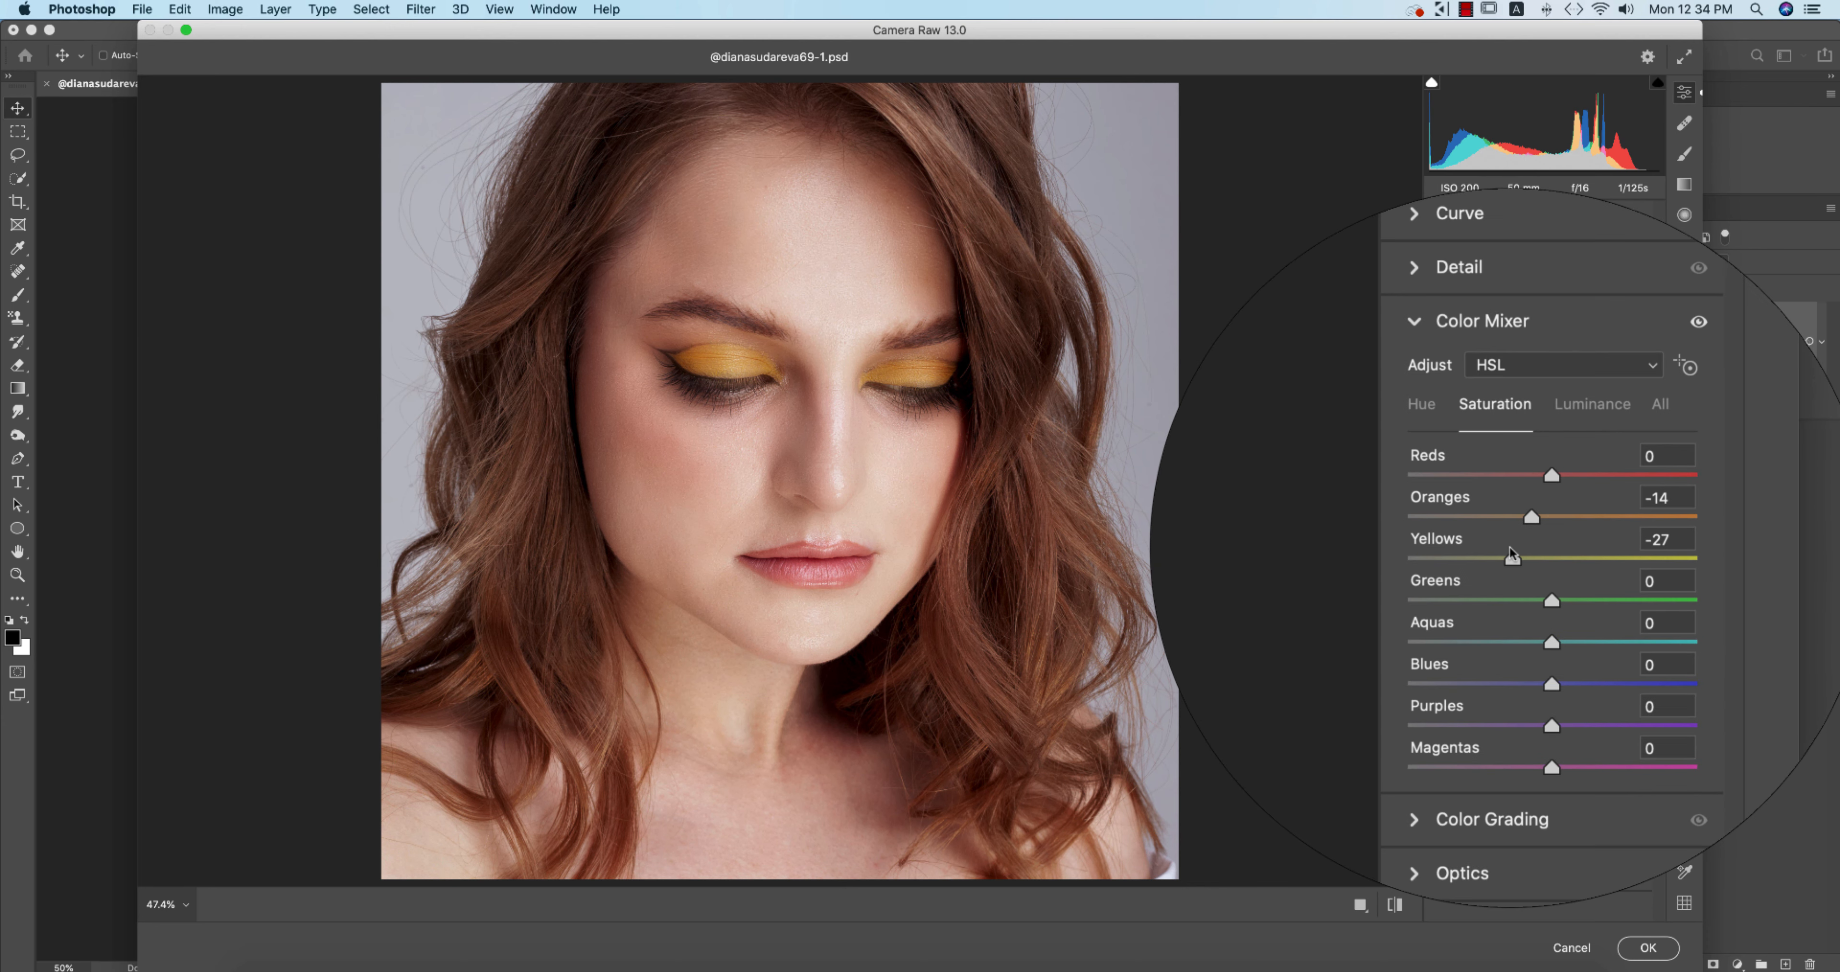
left_click(1592, 404)
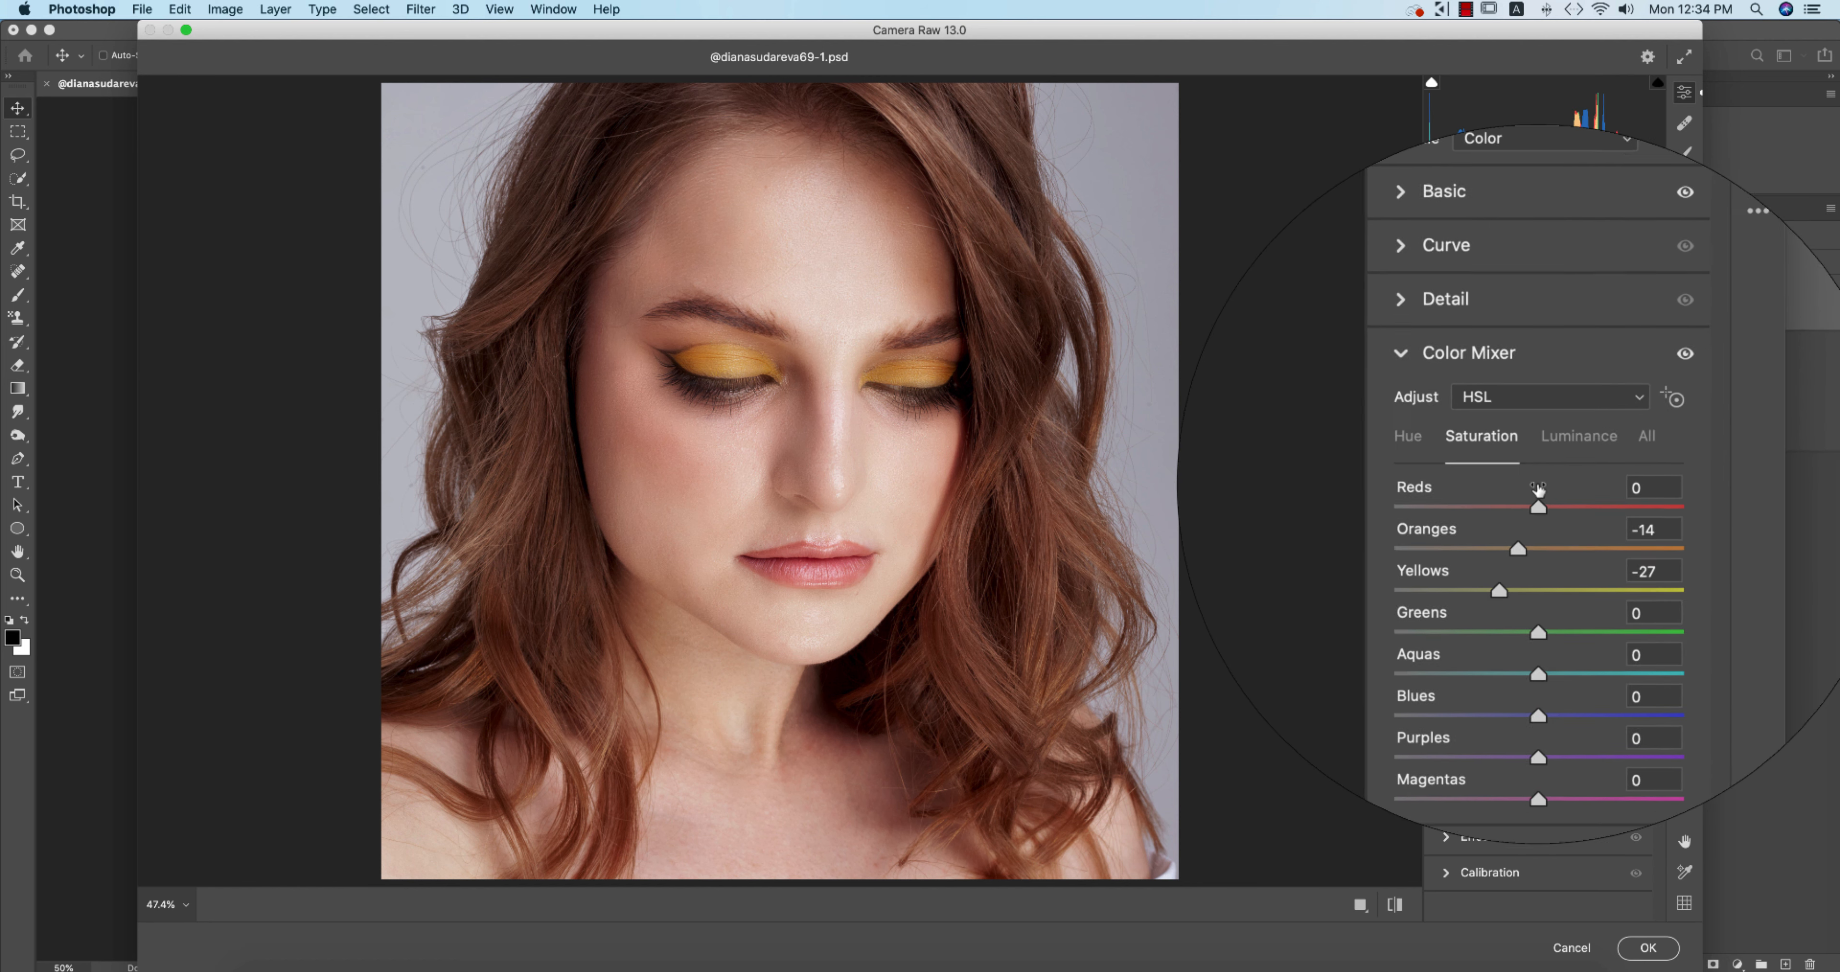
left_click_drag(1543, 502, 1554, 504)
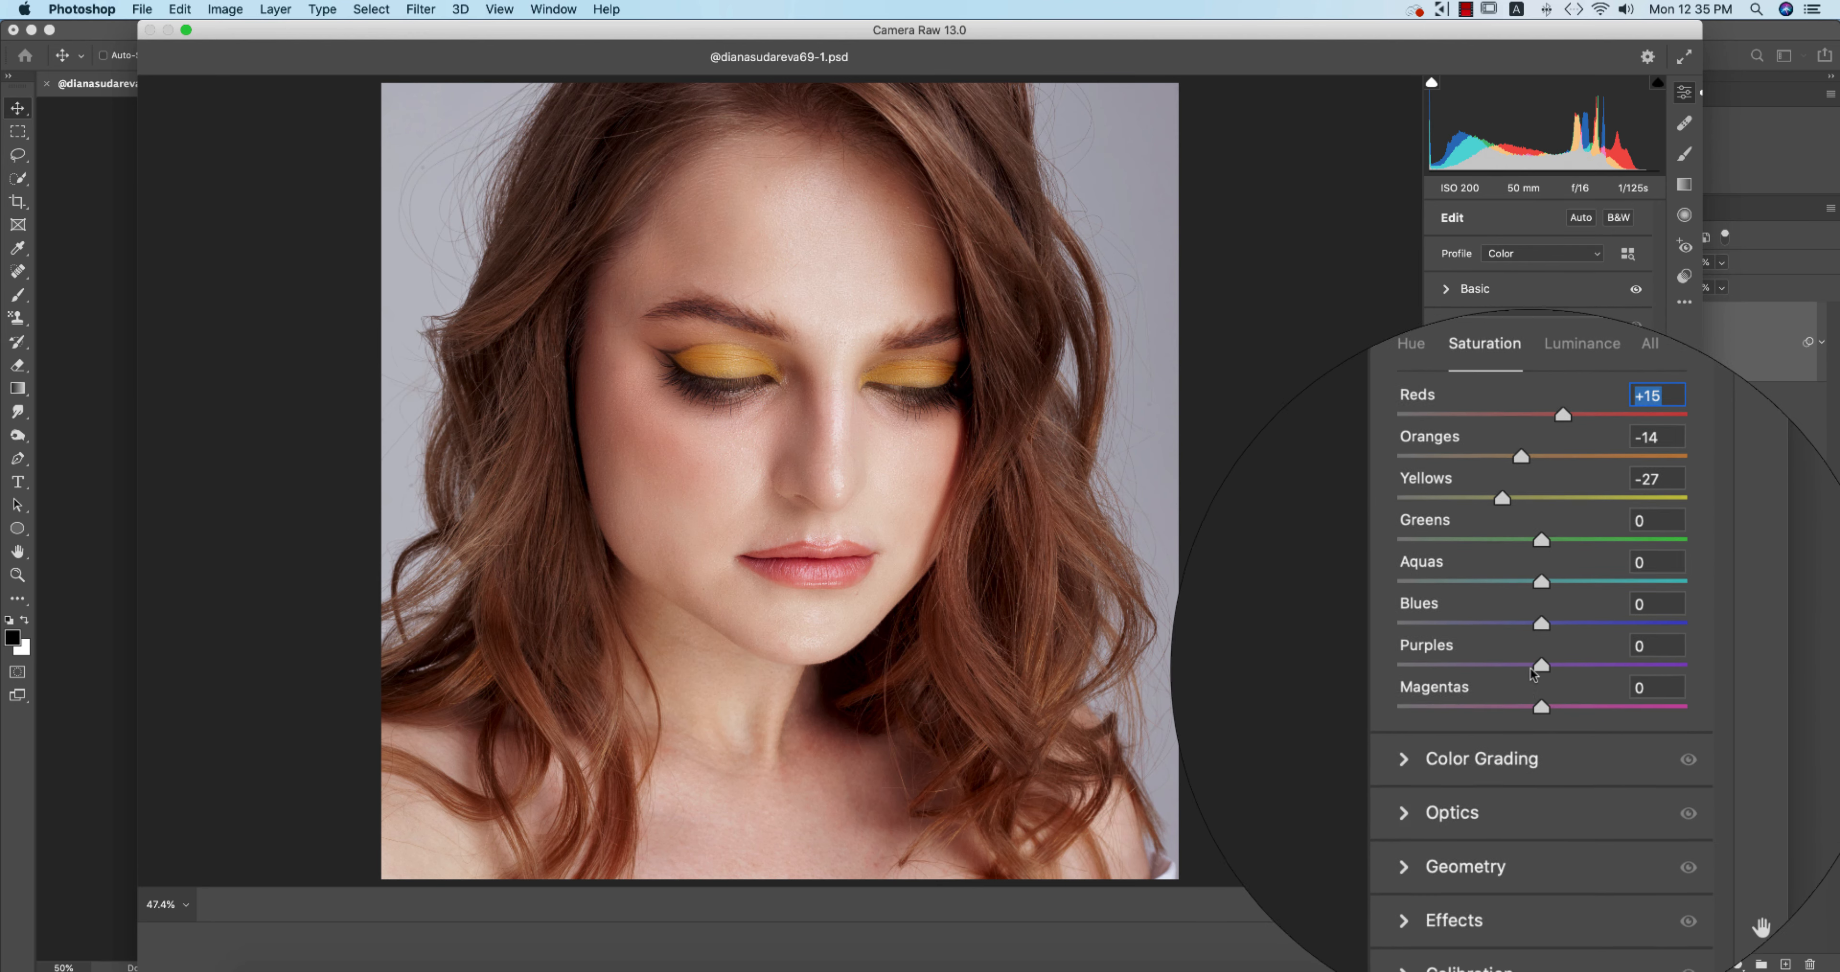
left_click_drag(1537, 641, 1450, 641)
left_click(1450, 454)
Set the Color Mixer luminance to Reds +6, Yellows +16, Greens -63, Aquas -68, Blues -66, Purples -77 and Magentas -80.
left_click(1561, 455)
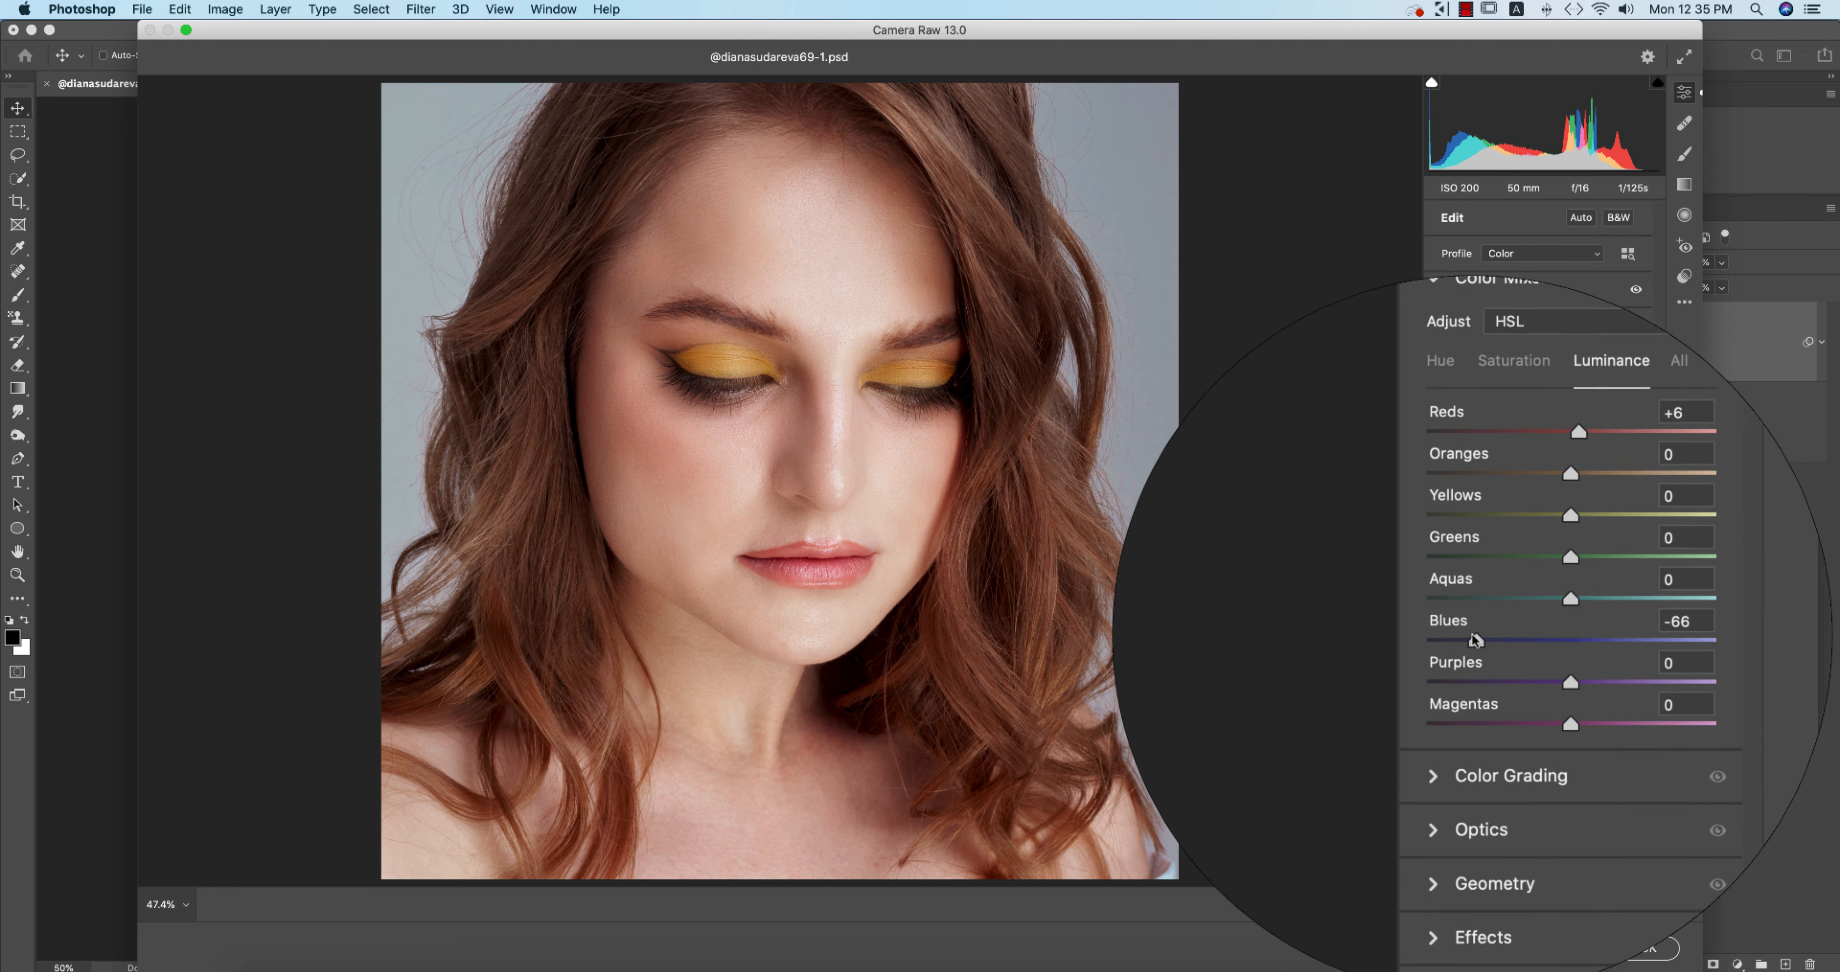
left_click_drag(1544, 597, 1472, 612)
left_click_drag(1569, 694, 1439, 696)
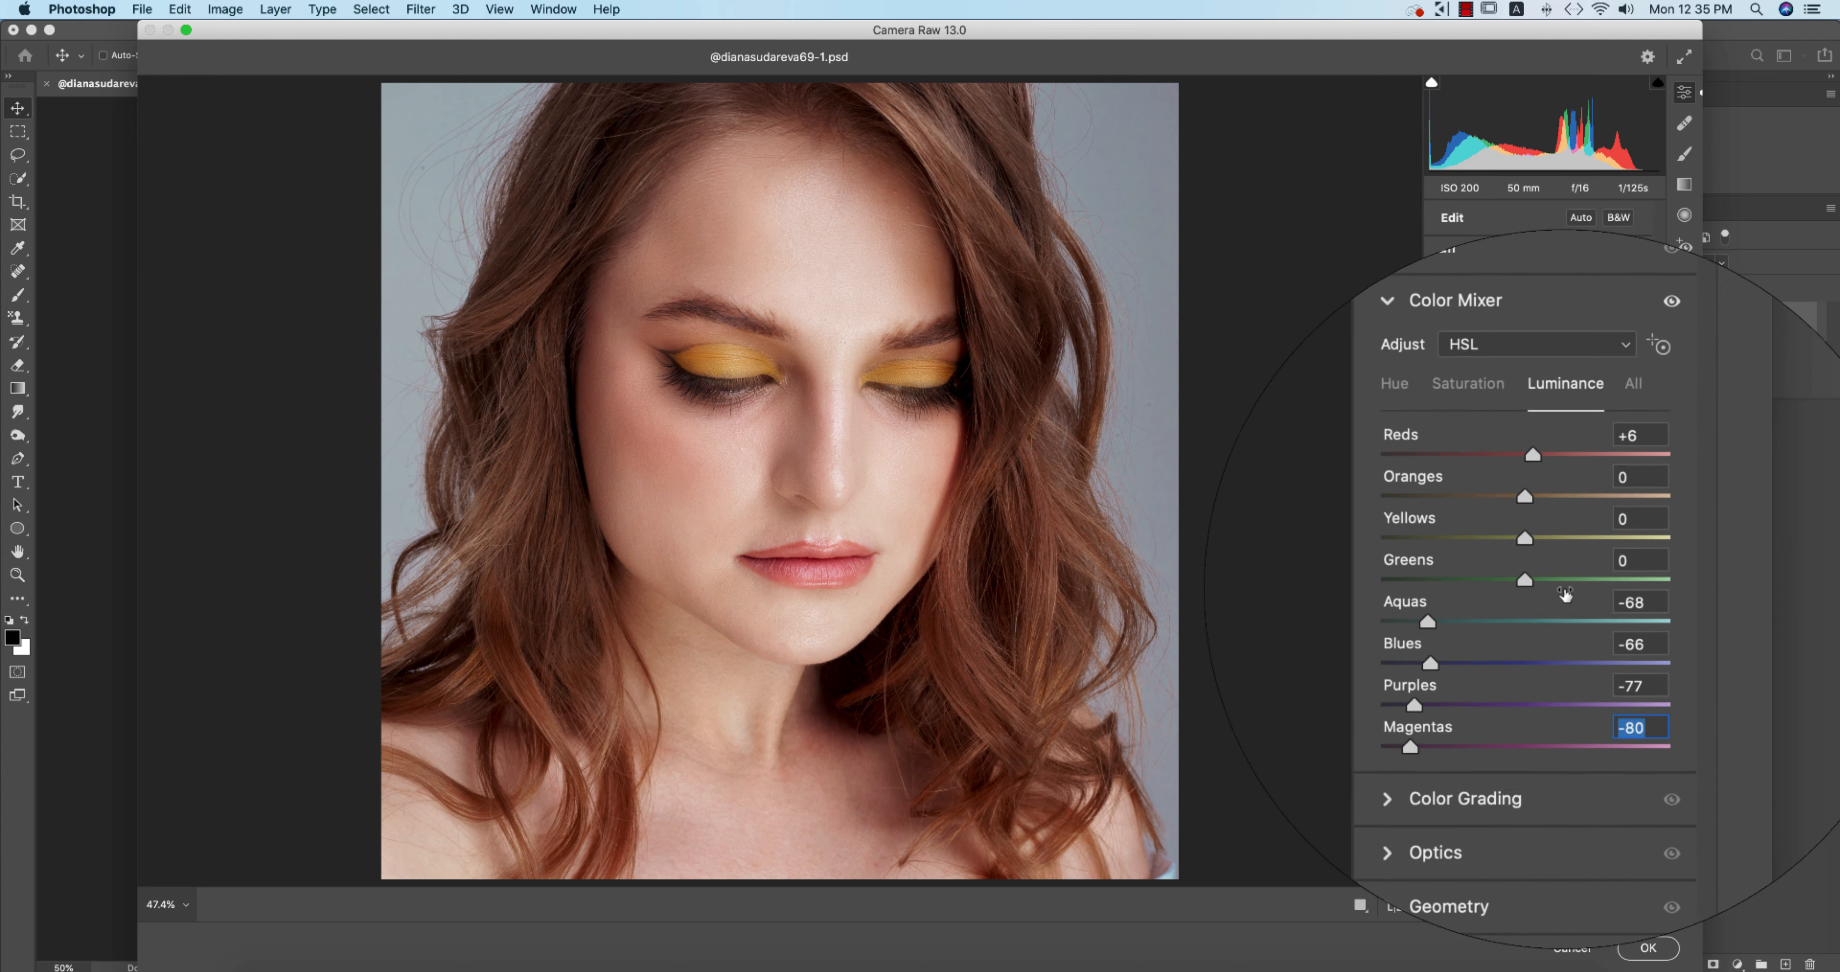
left_click_drag(1538, 556, 1447, 597)
Set the Color Mixer hue to Reds -52, Oranges +27, Yellows +25 and Greens -7.
left_click(1484, 459)
left_click(1454, 459)
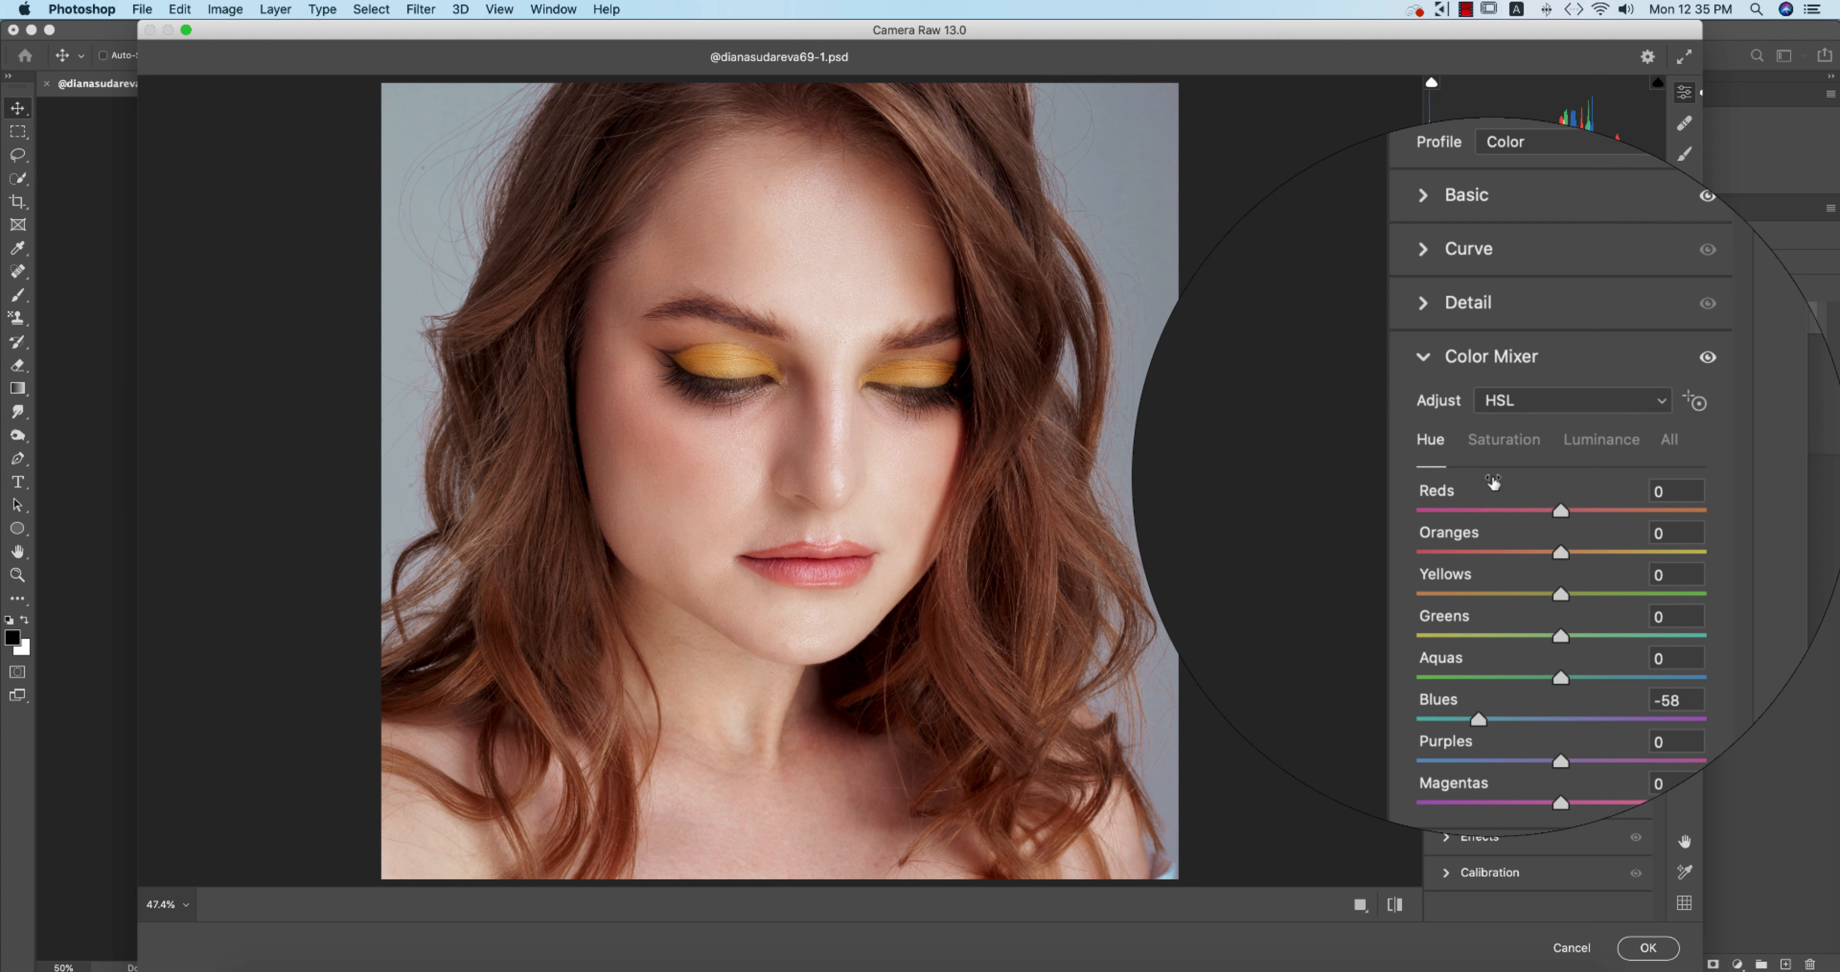
left_click_drag(1532, 504, 1626, 540)
left_click(1563, 527)
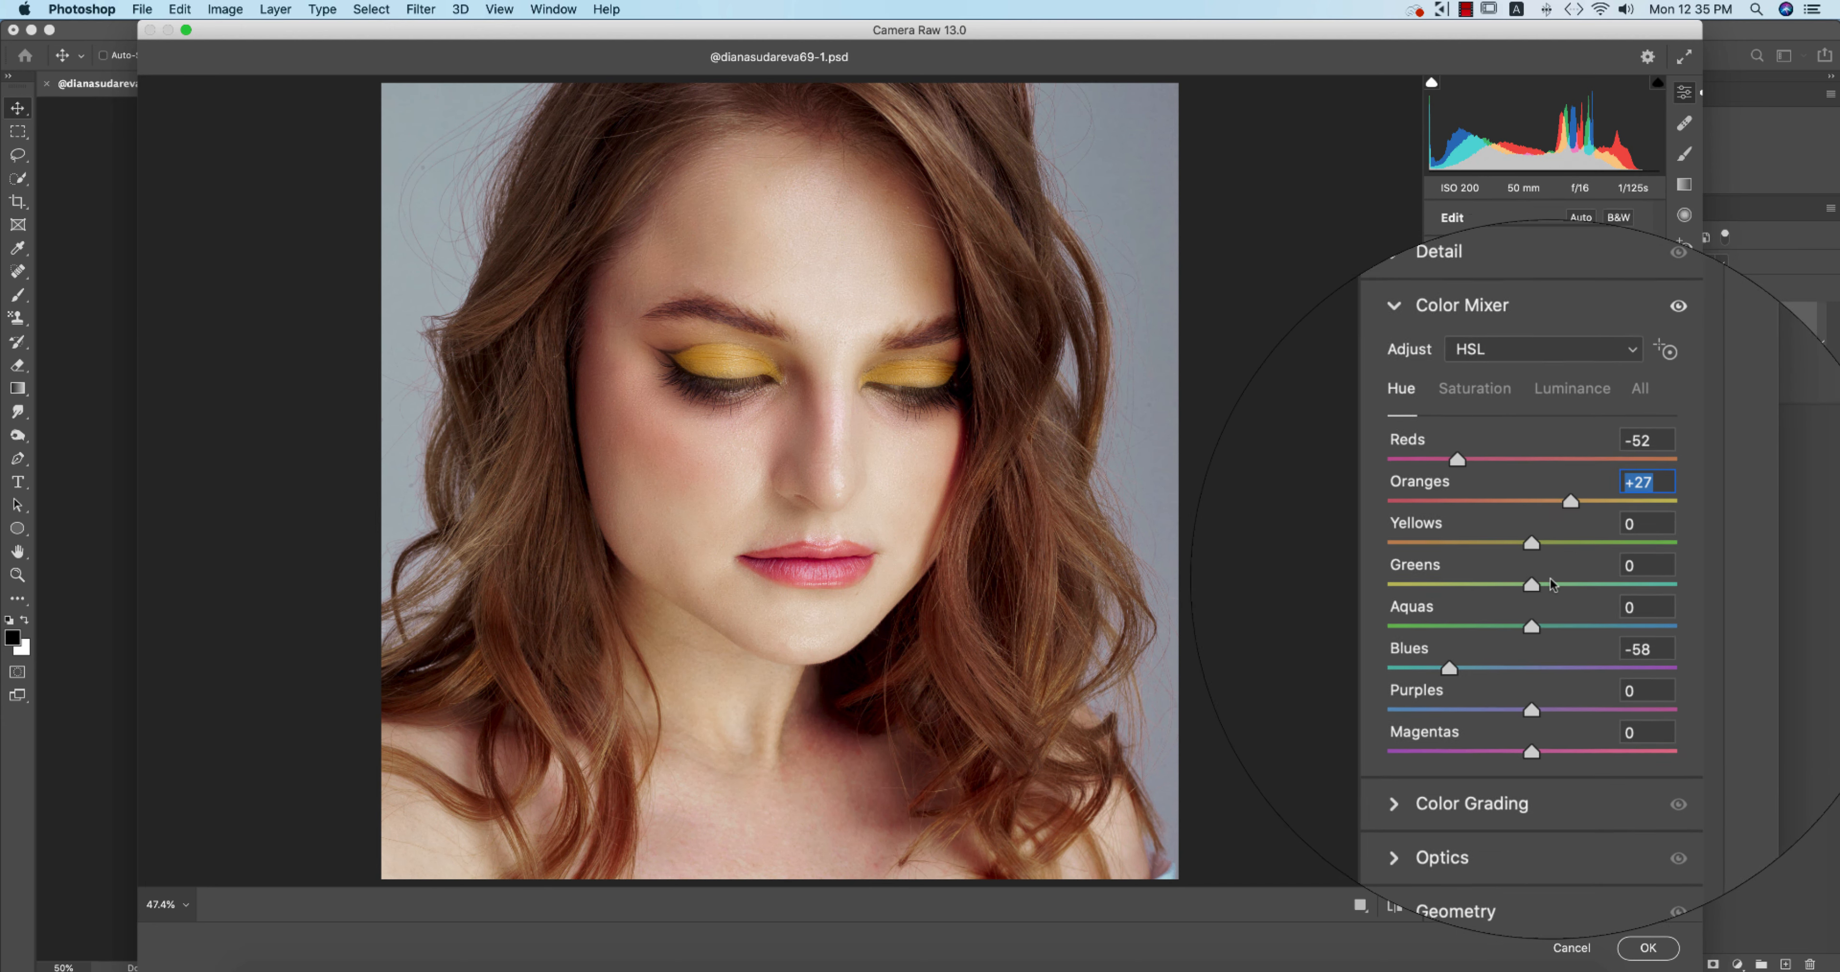
left_click_drag(1537, 558, 1501, 585)
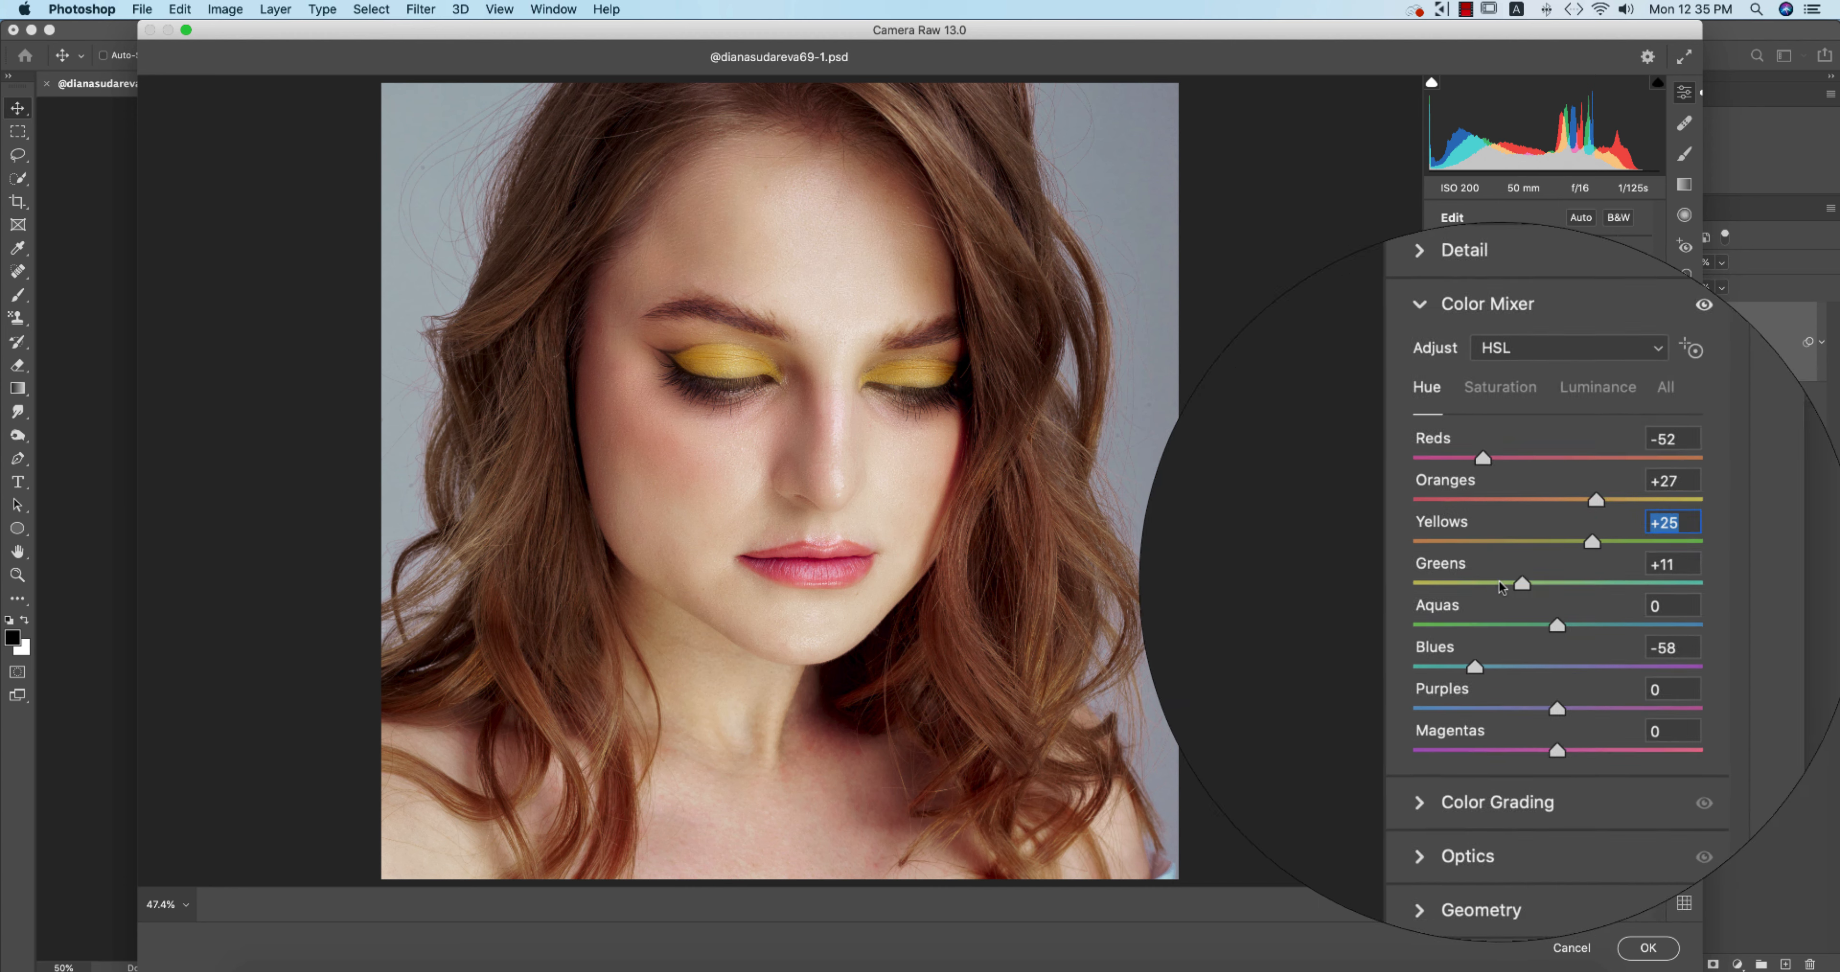
Raise the Yellows saturation to +18 and set the hue of Reds to -60, Purples to +14 and Magentas to -35.
left_click(1500, 390)
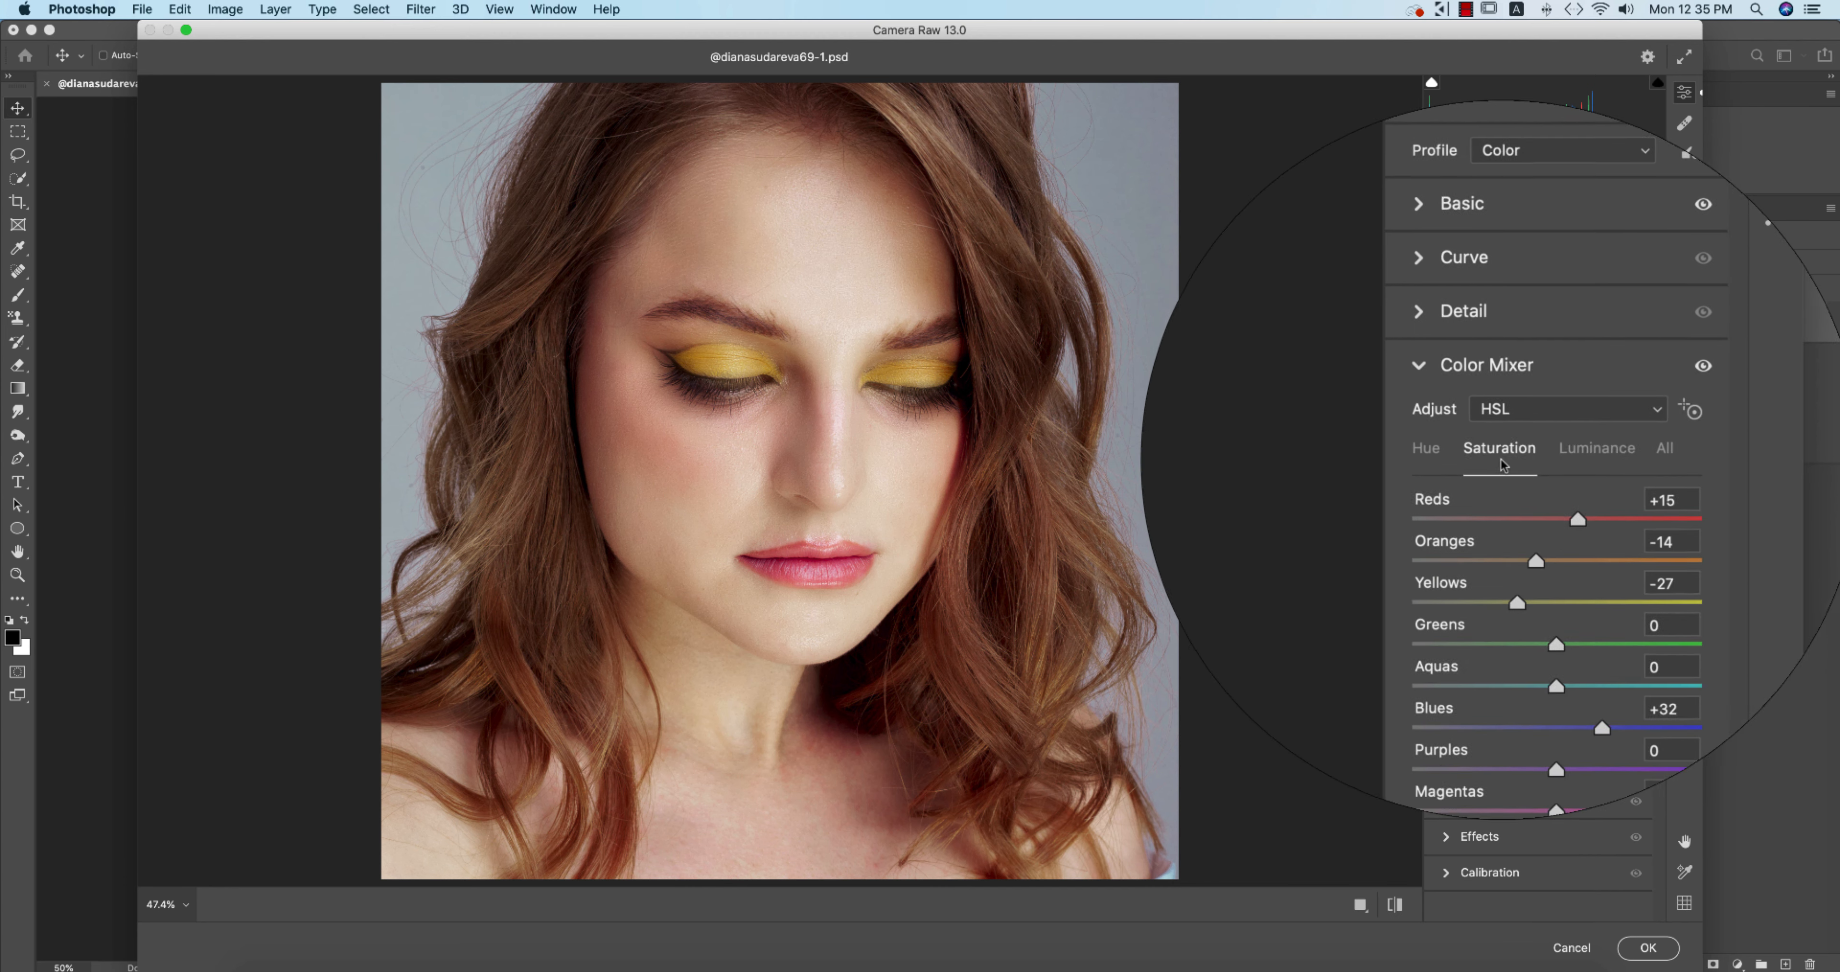
left_click_drag(1490, 556, 1556, 557)
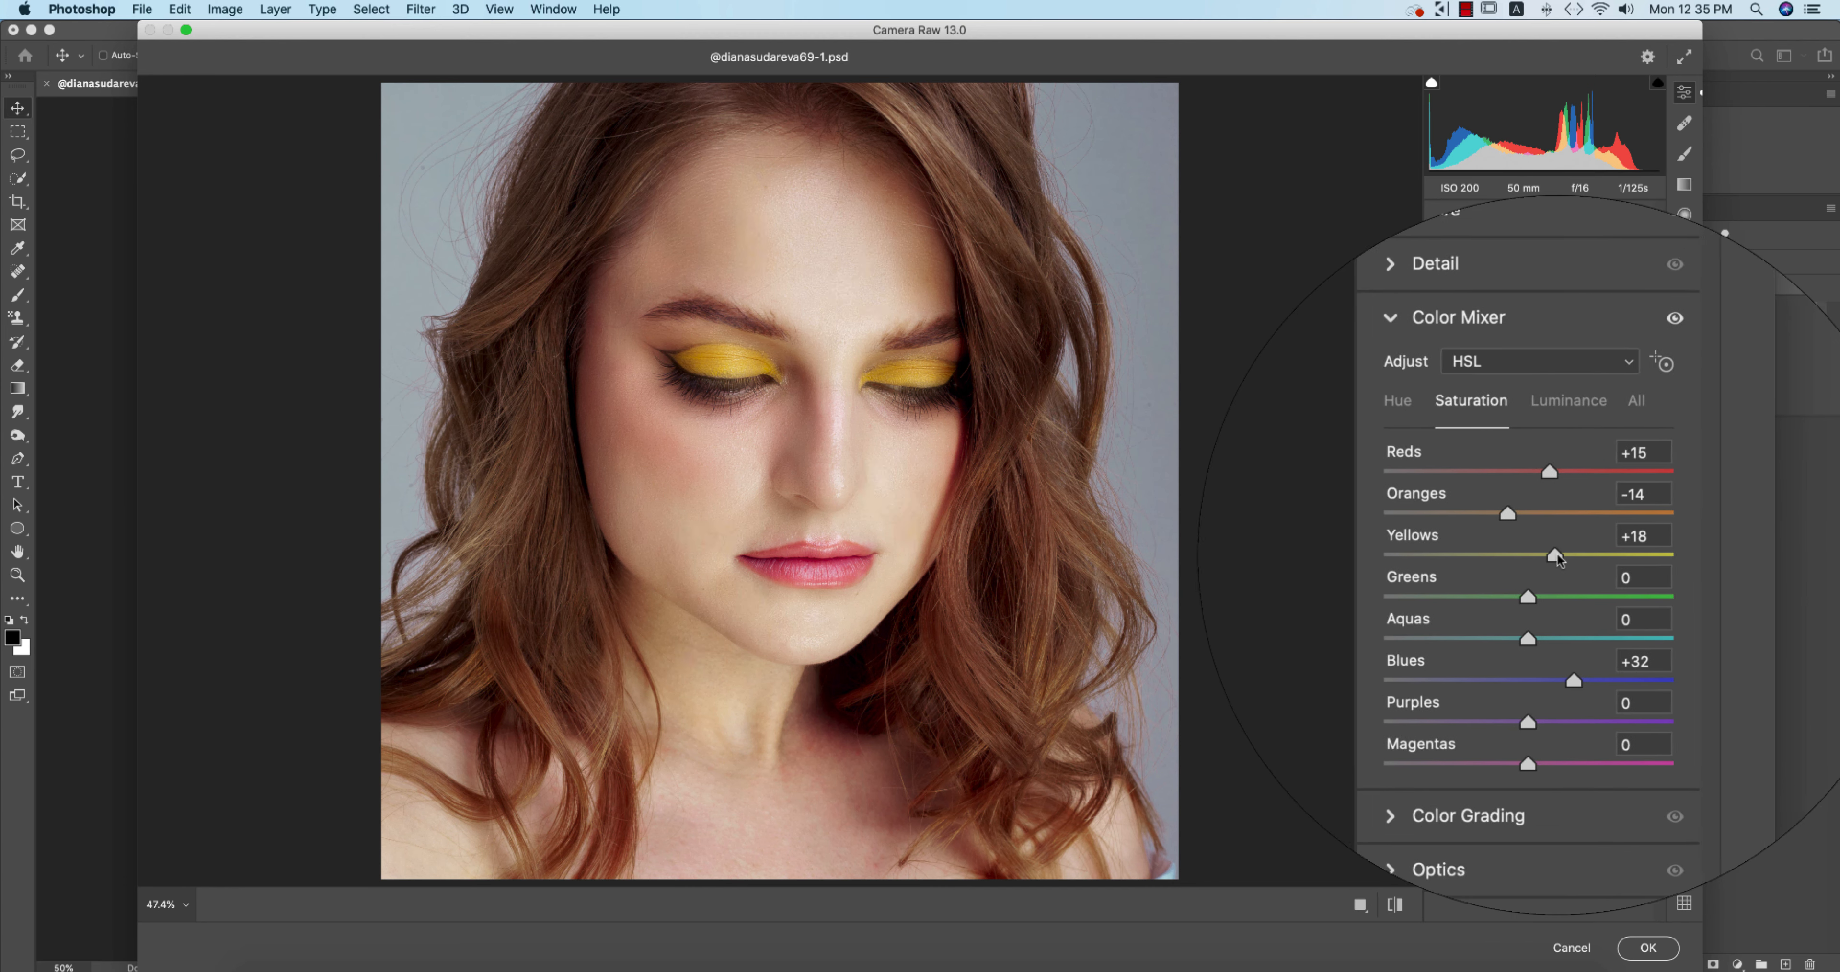
left_click(1395, 401)
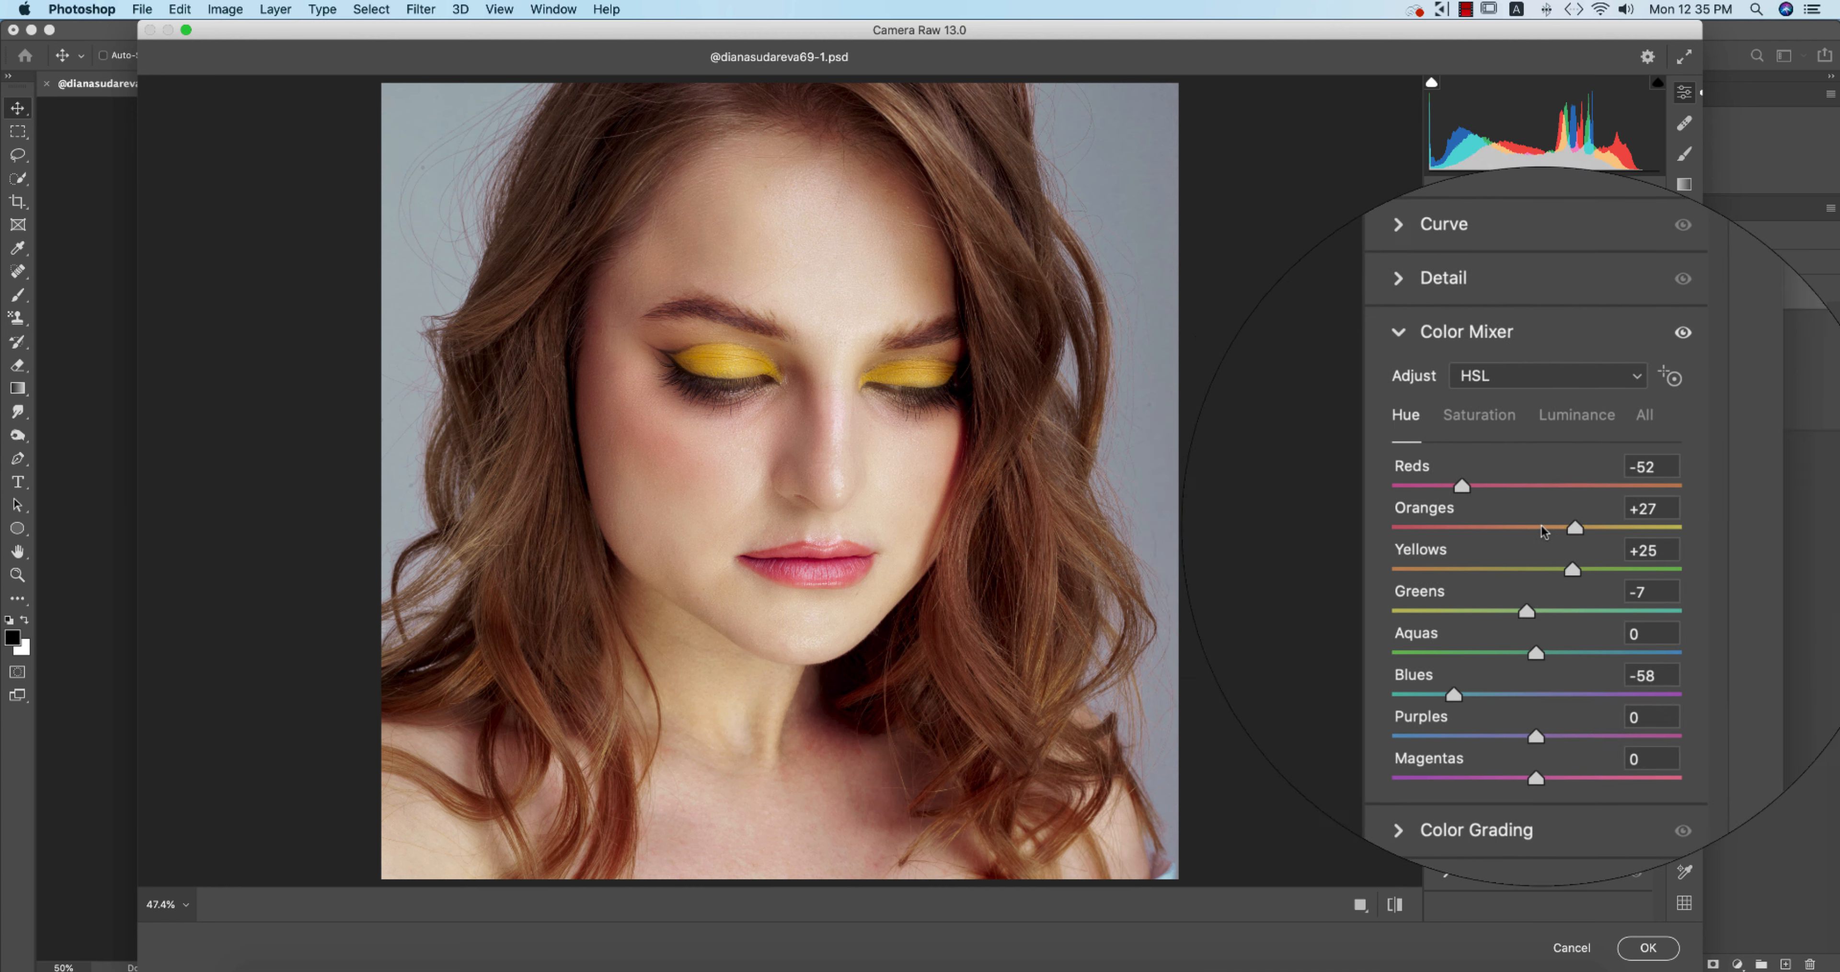
left_click_drag(1492, 503, 1481, 504)
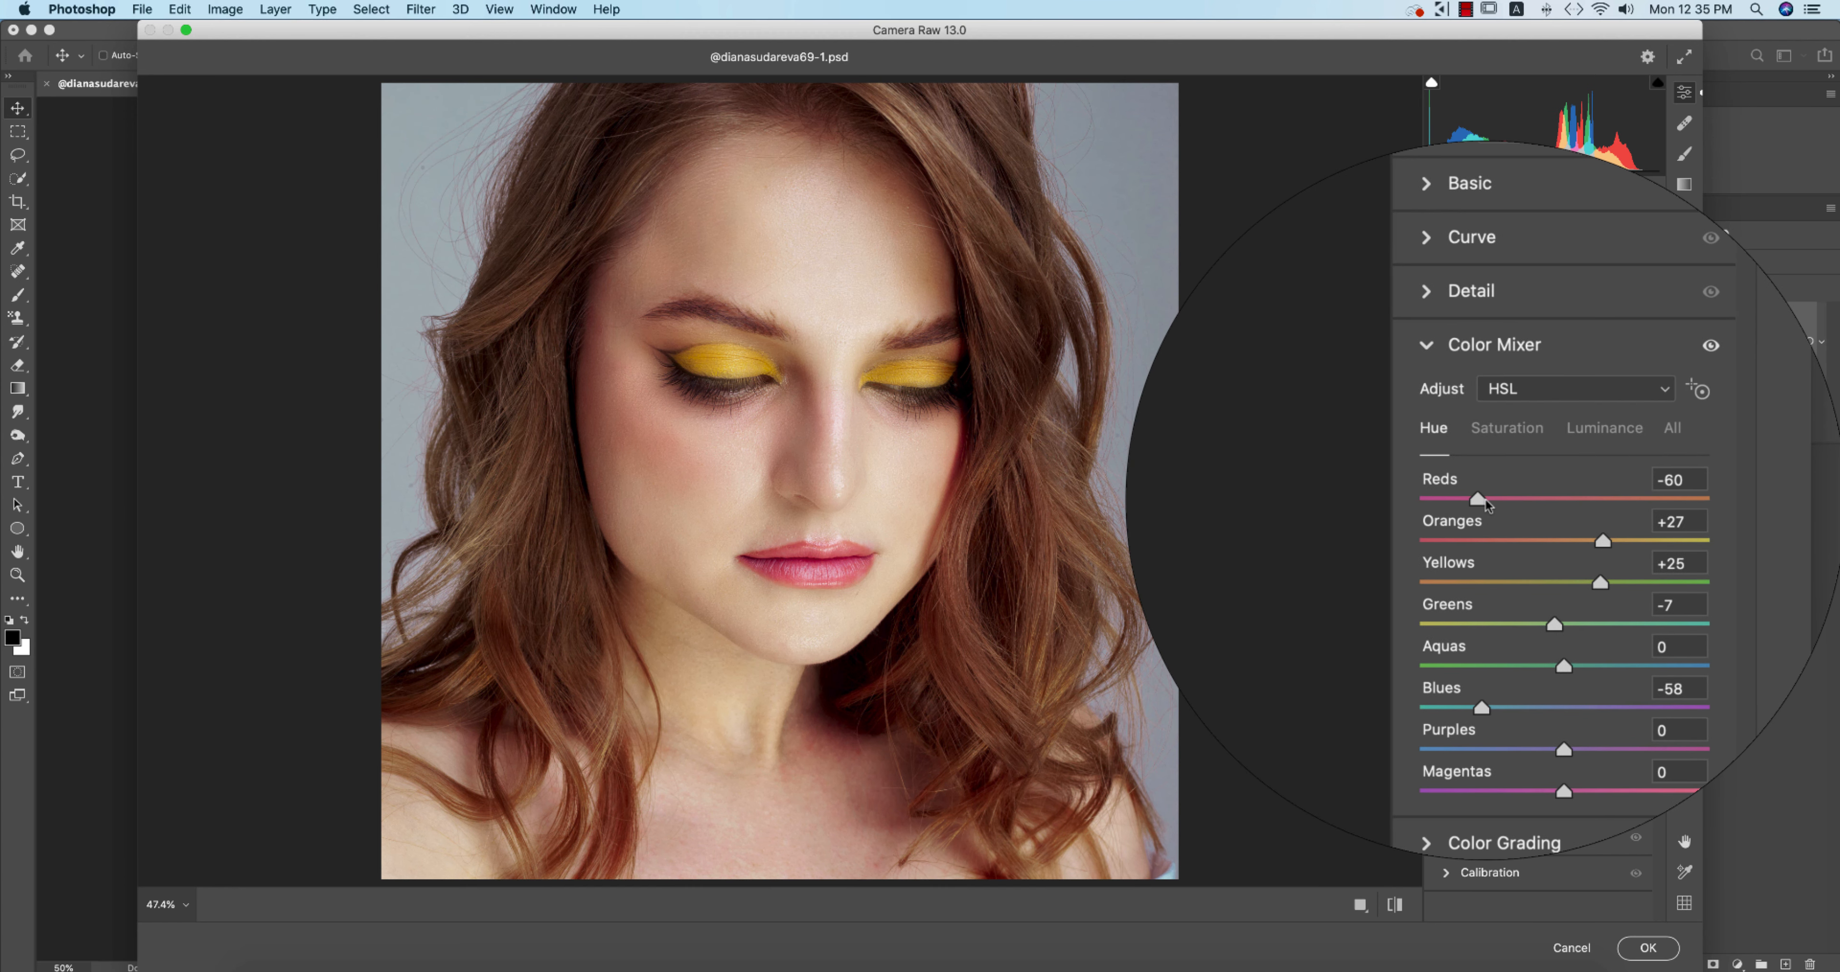
left_click_drag(1530, 666, 1519, 707)
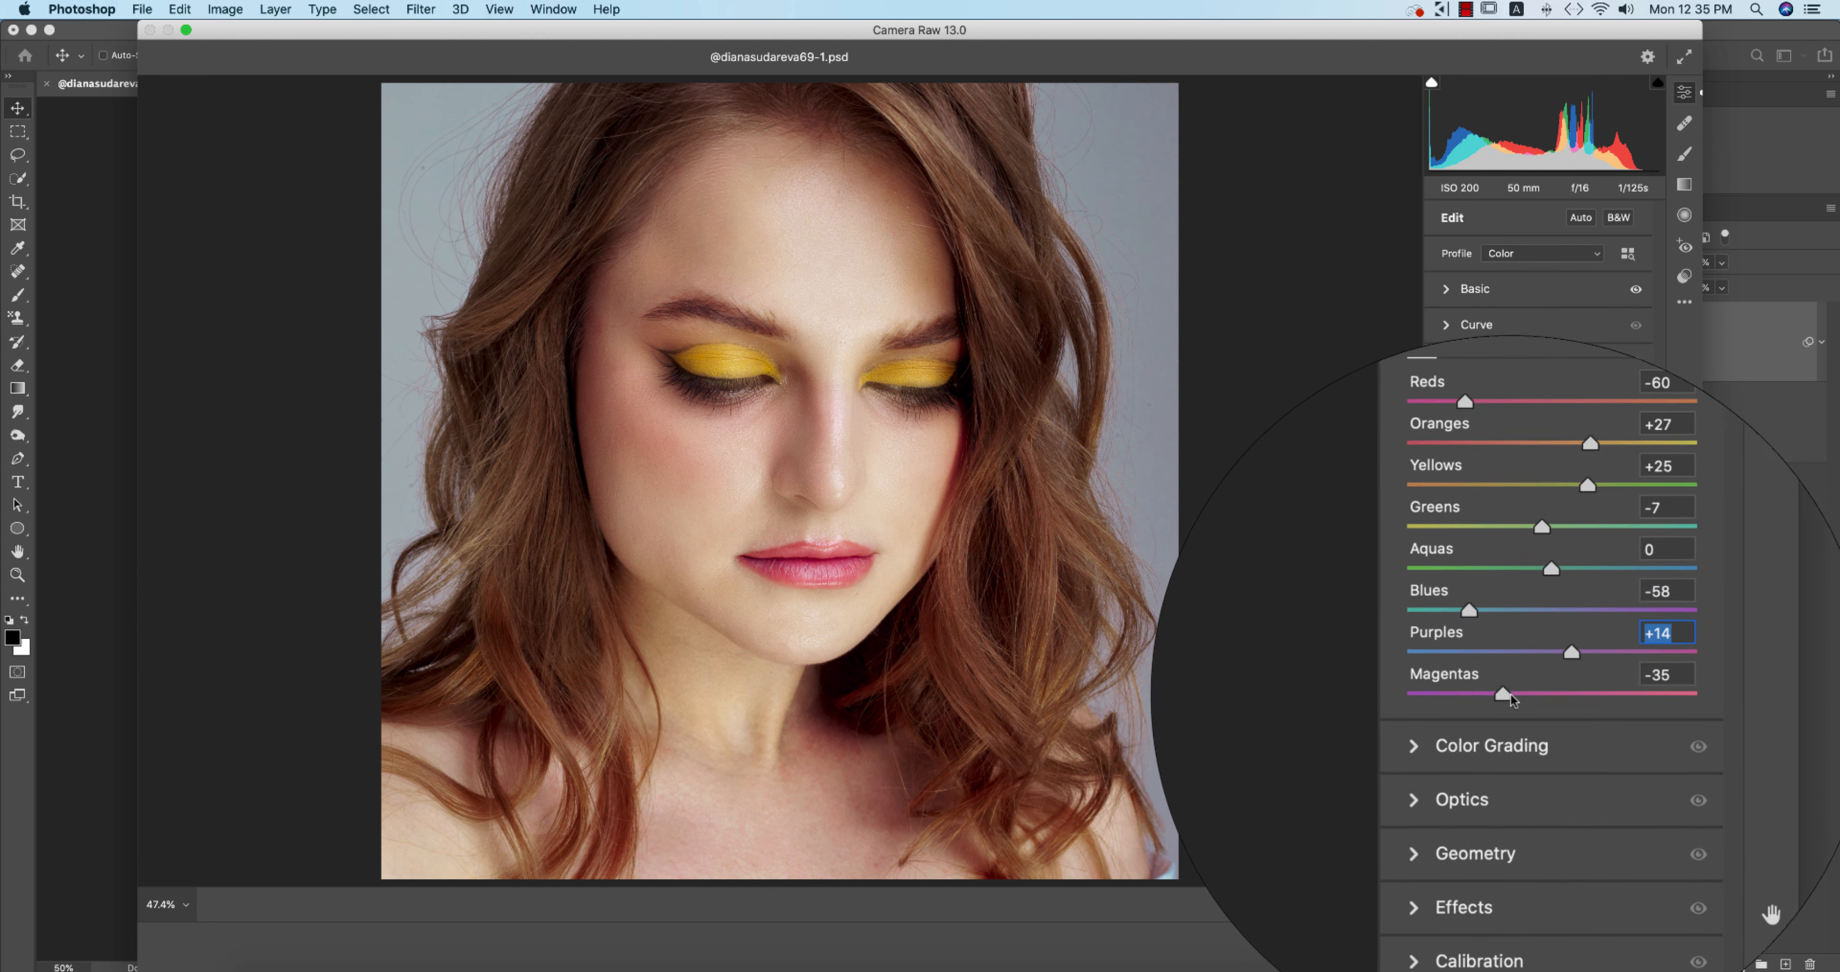
Try a darker Oranges luminance in the Color Mixer, undo it, and raise the Oranges luminance slightly instead.
left_click(1558, 411)
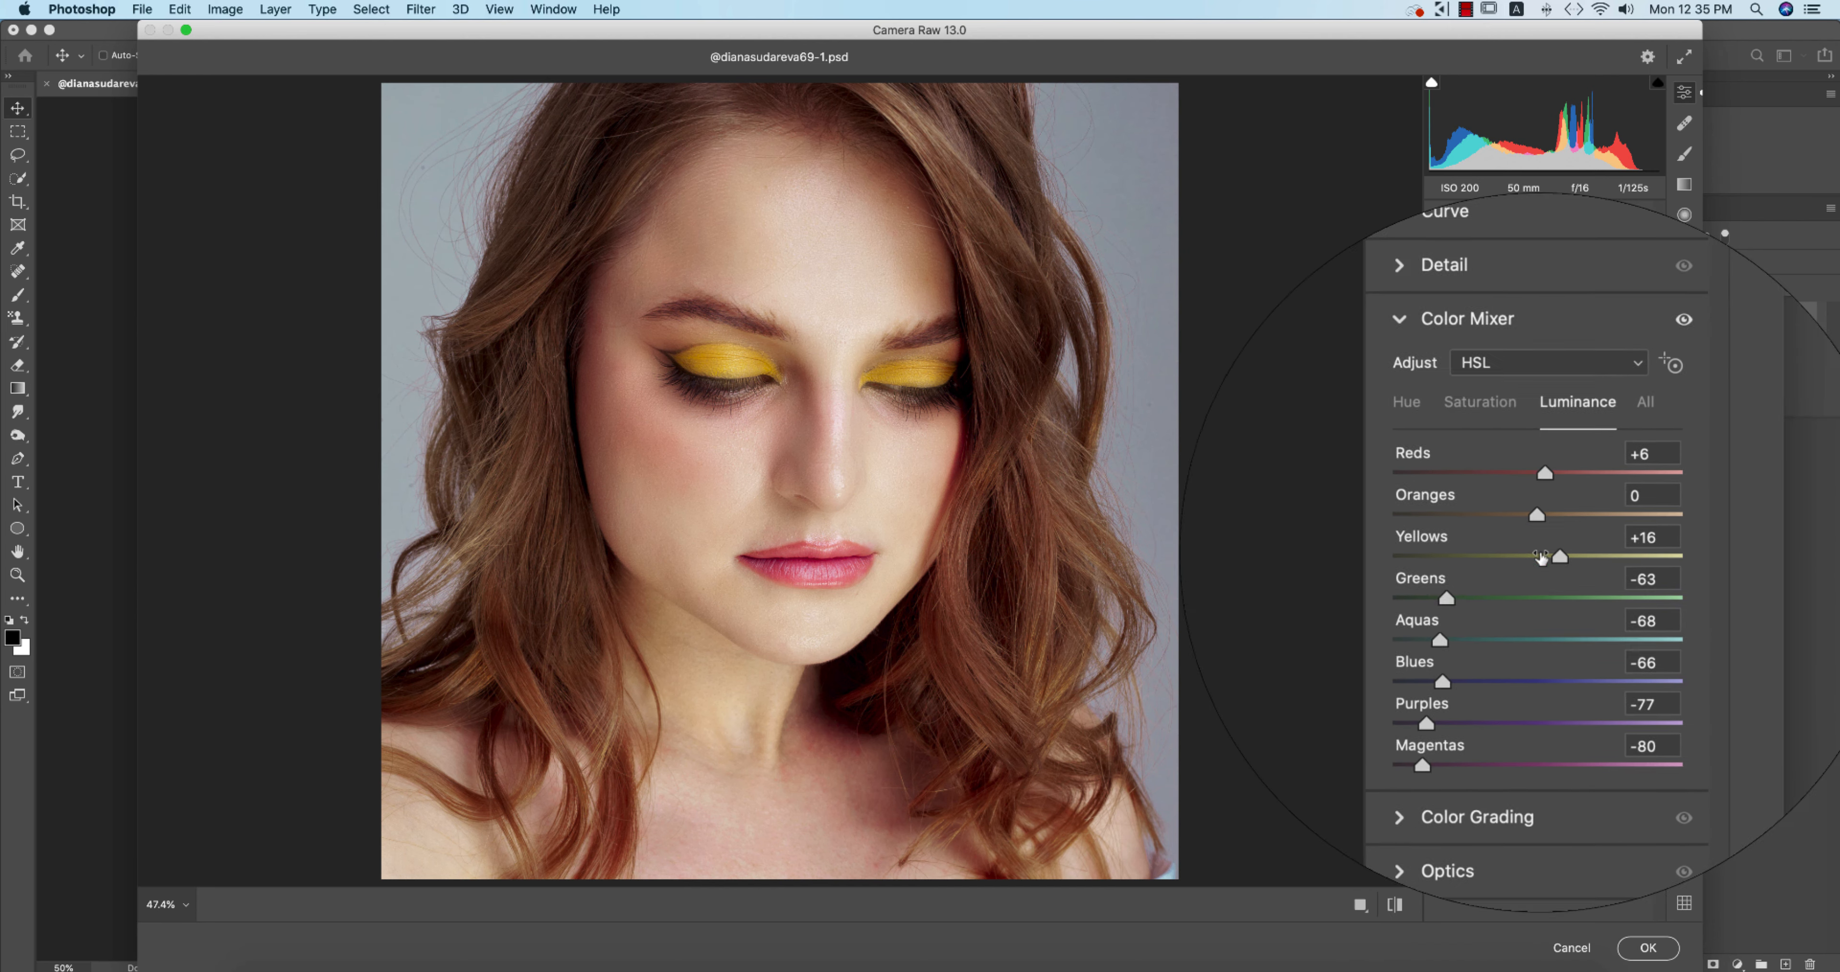
left_click_drag(1535, 527, 1472, 526)
key("super+z")
left_click_drag(1538, 527, 1544, 527)
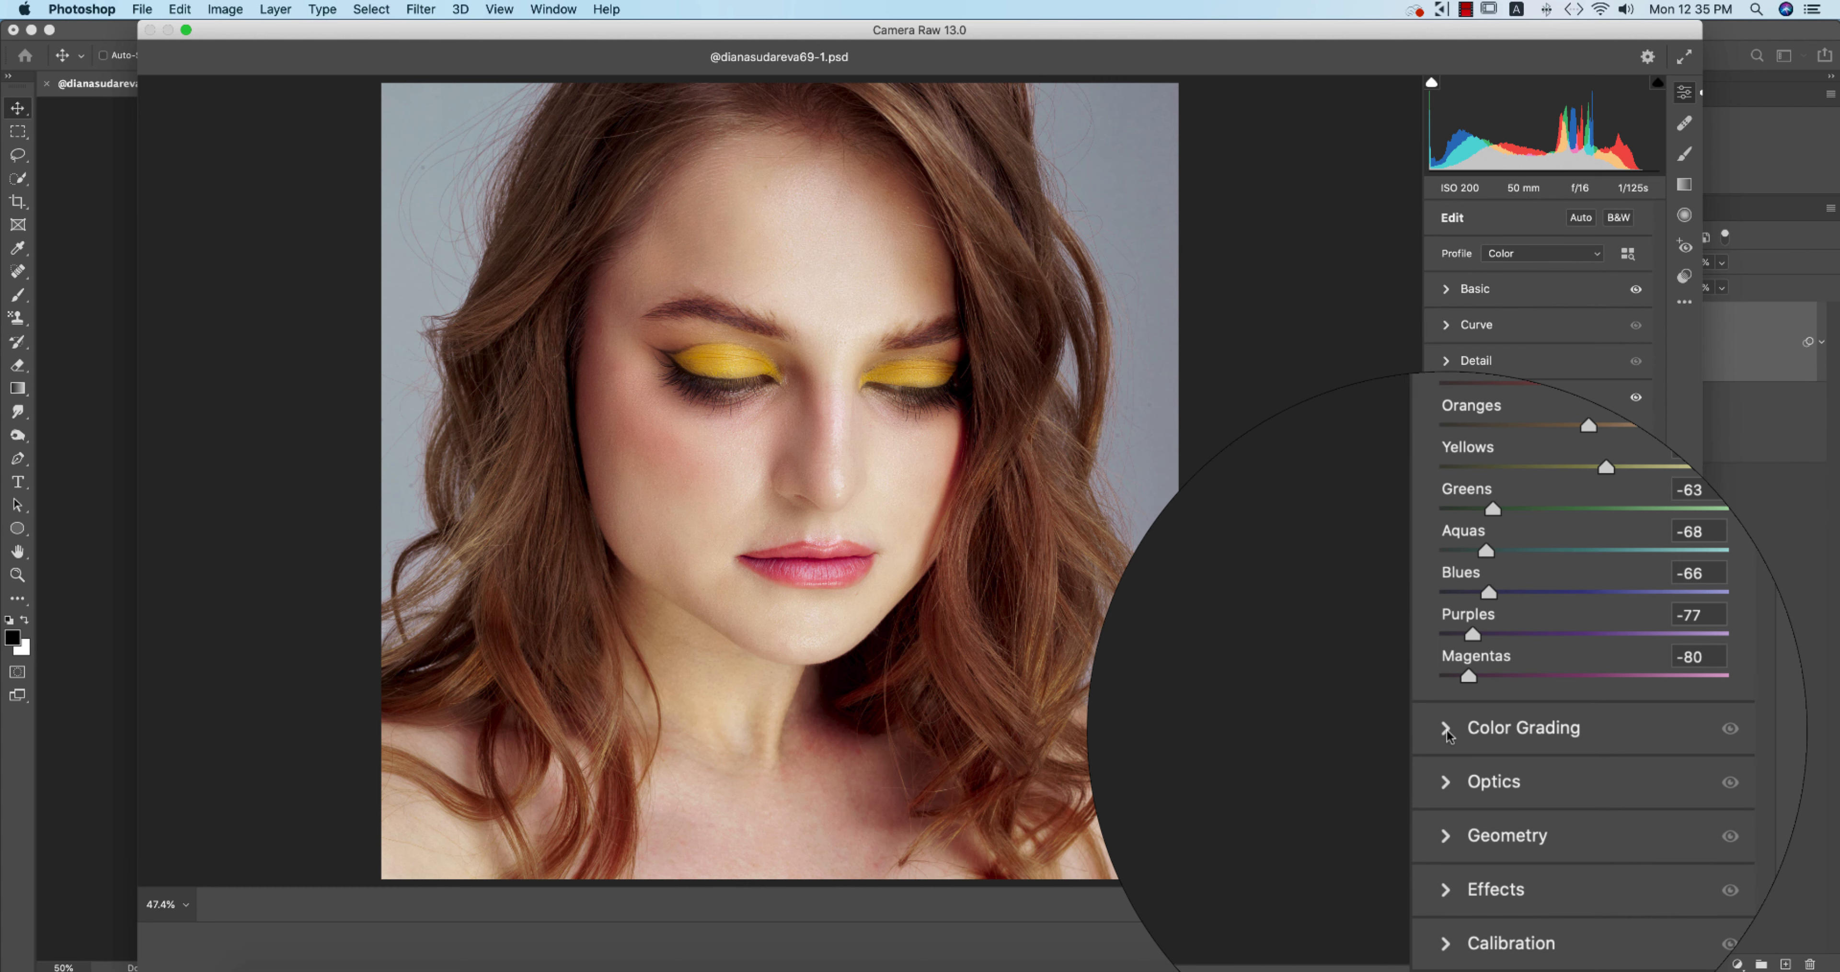
Tint the Color Grading shadows blue with Hue 200 and Saturation 8.
left_click(1503, 735)
left_click(1512, 459)
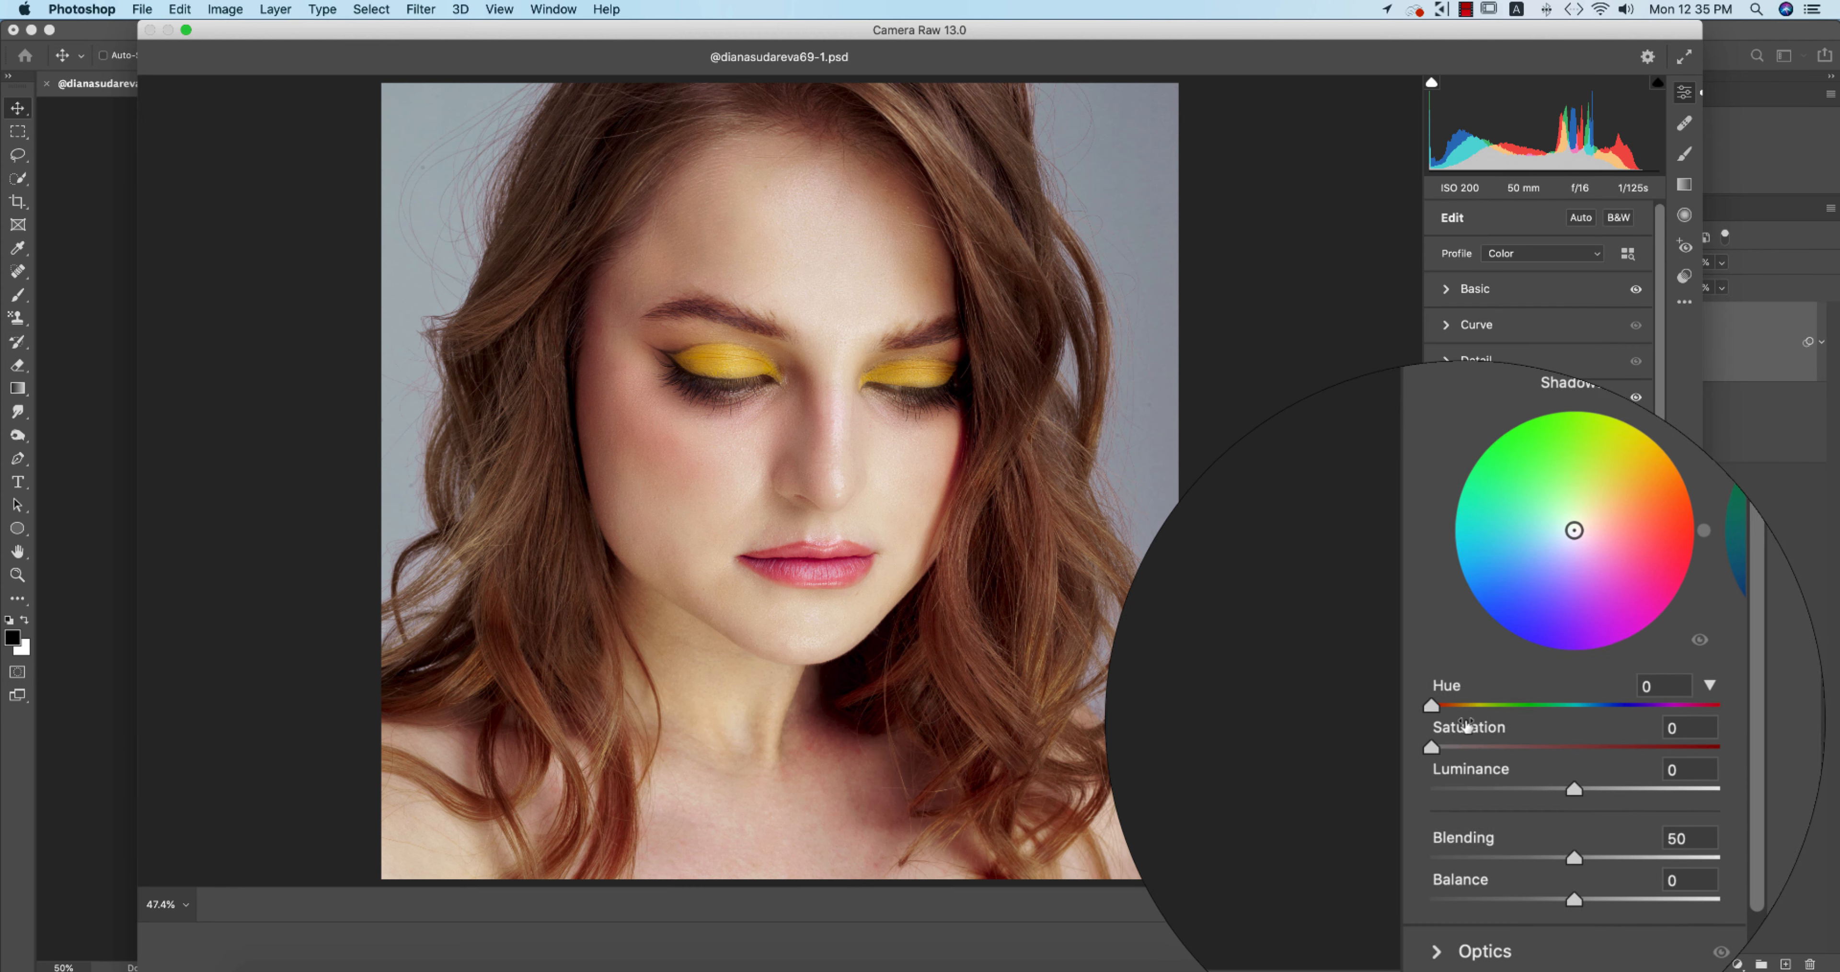
left_click(1457, 740)
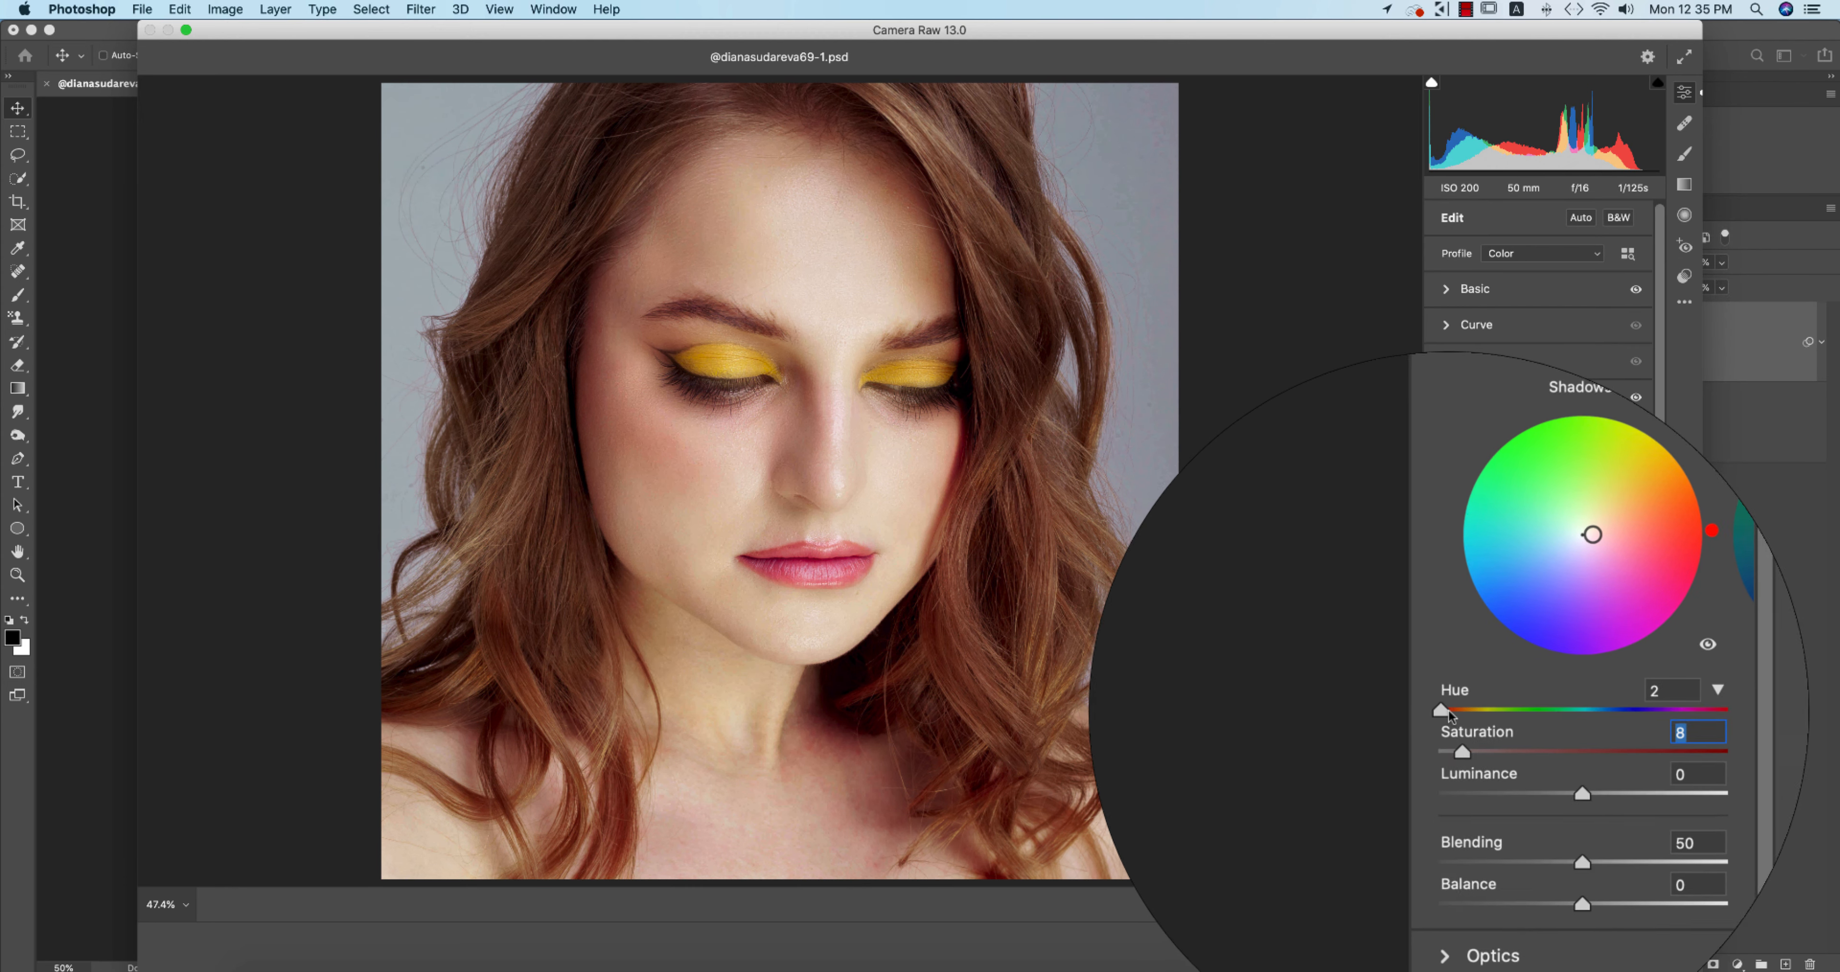
left_click_drag(1450, 713, 1546, 719)
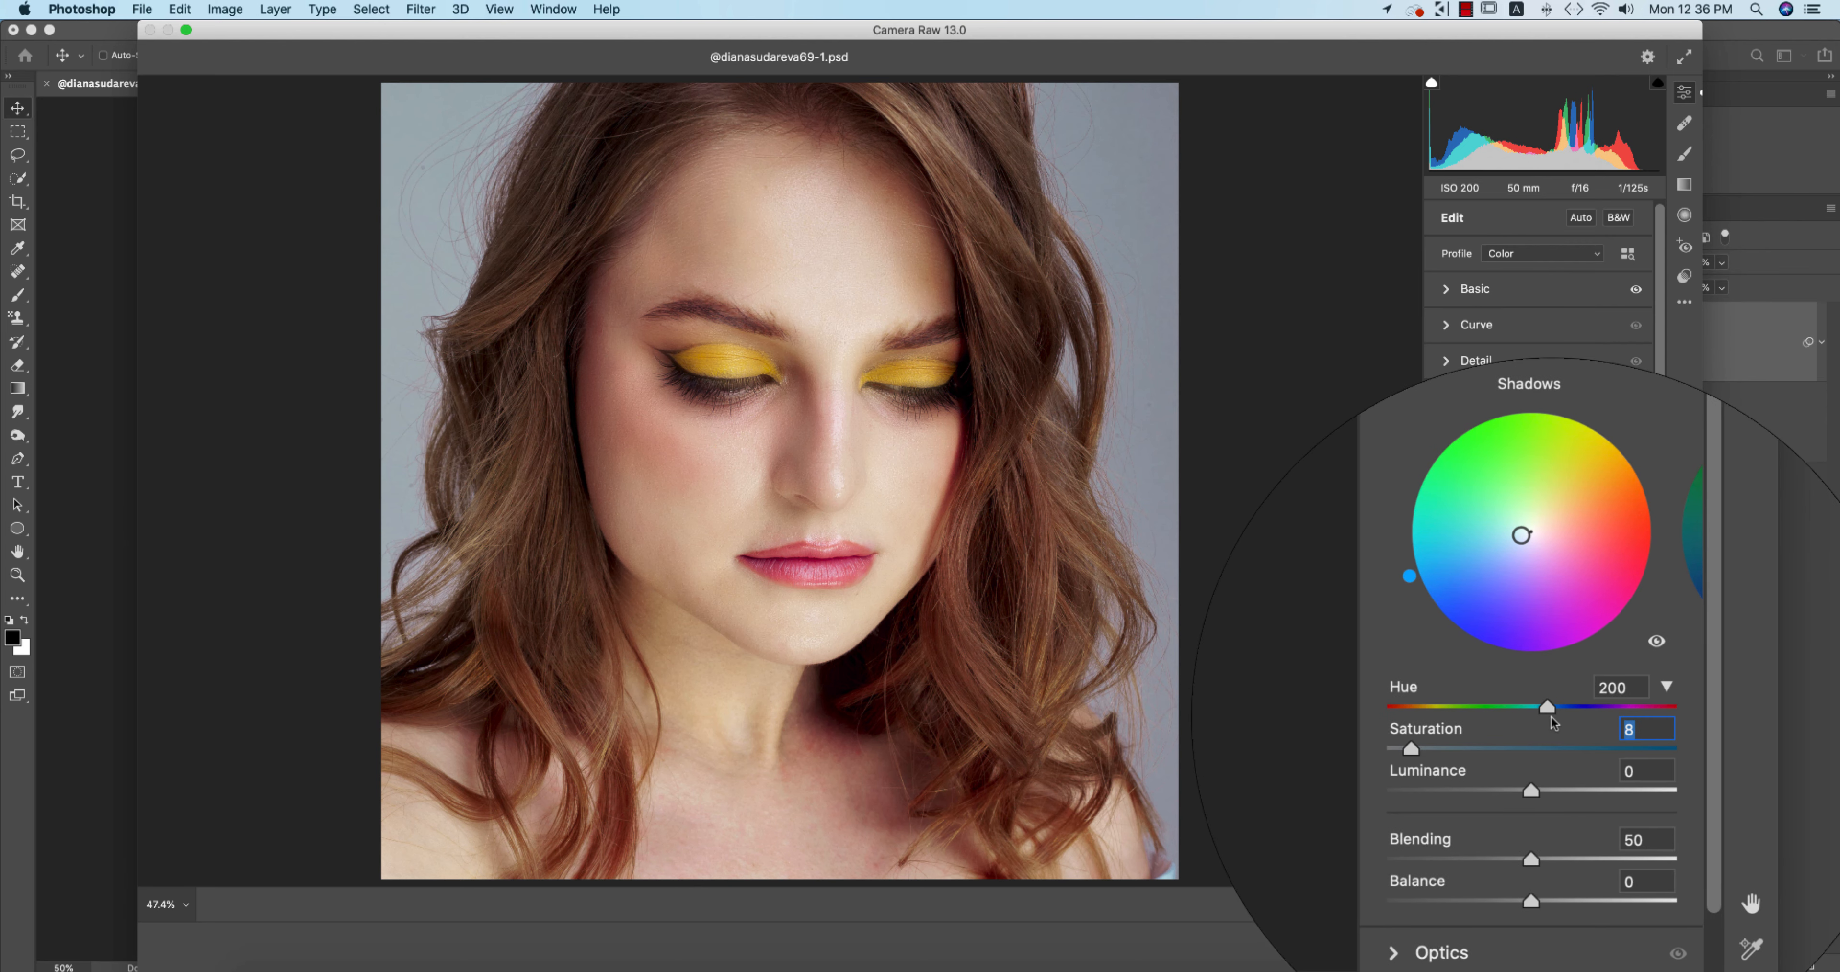
left_click_drag(1550, 716, 1551, 718)
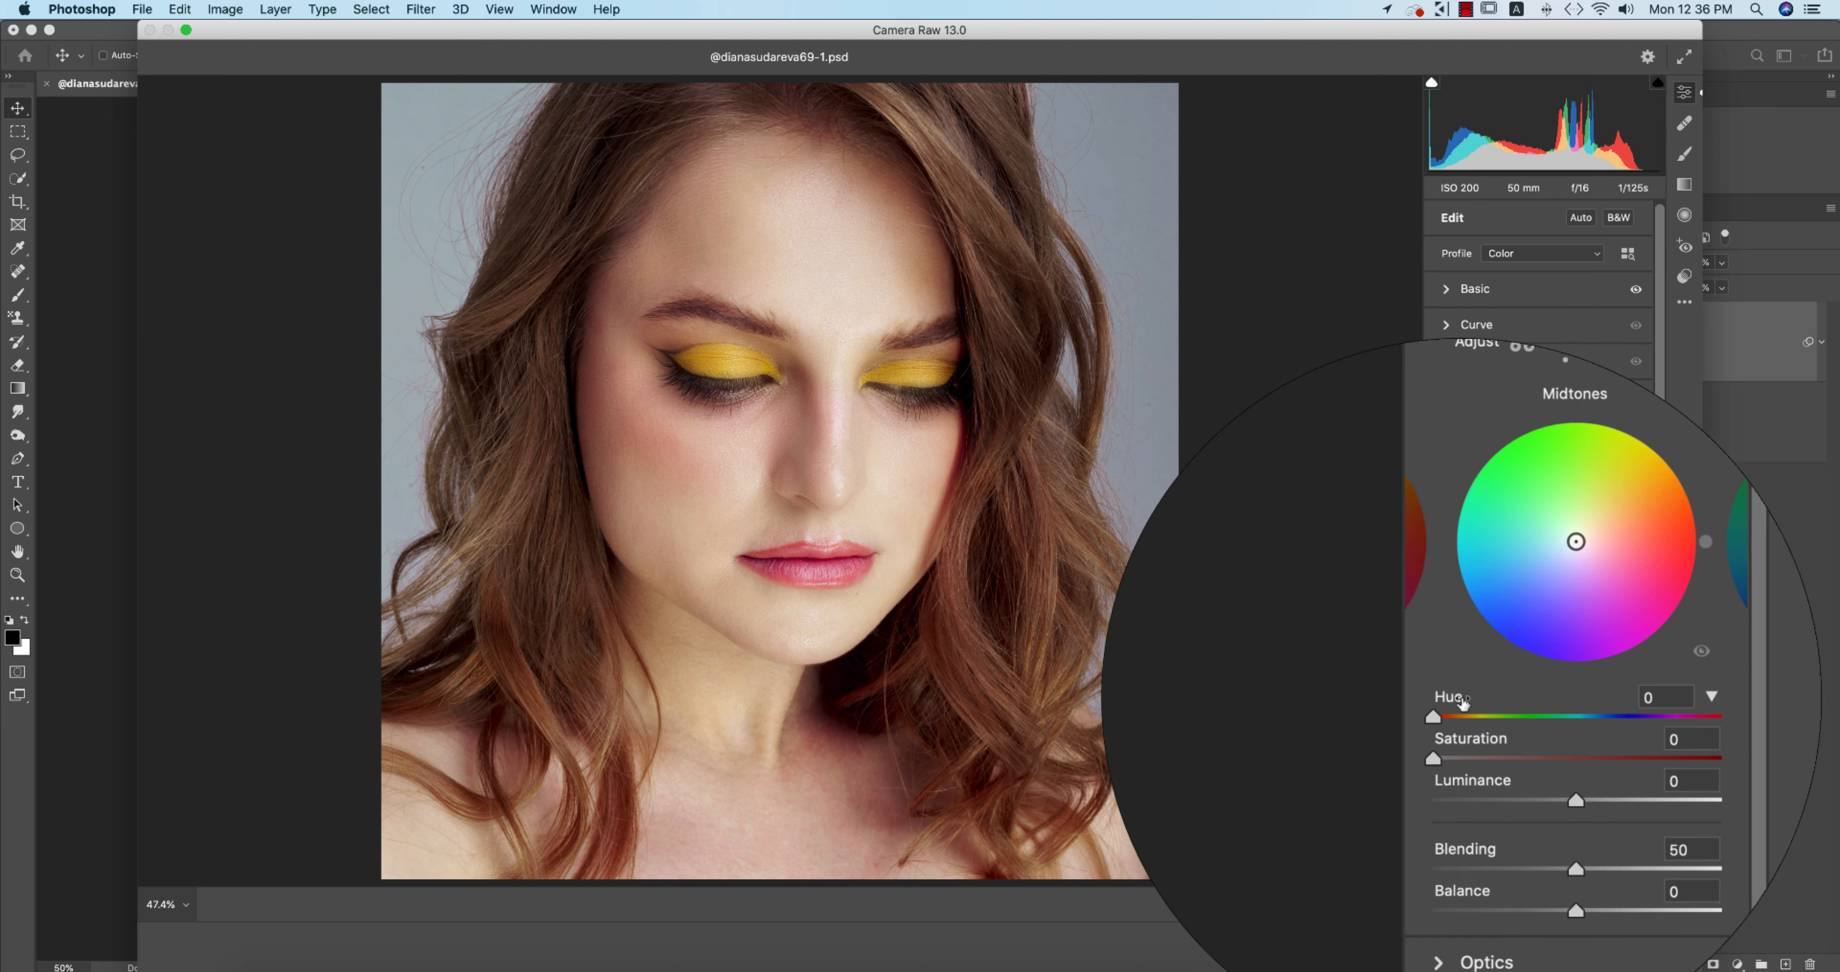
Tint the Color Grading midtones green with Hue 138 and bring up the highlights wheel.
left_click_drag(1452, 726, 1523, 725)
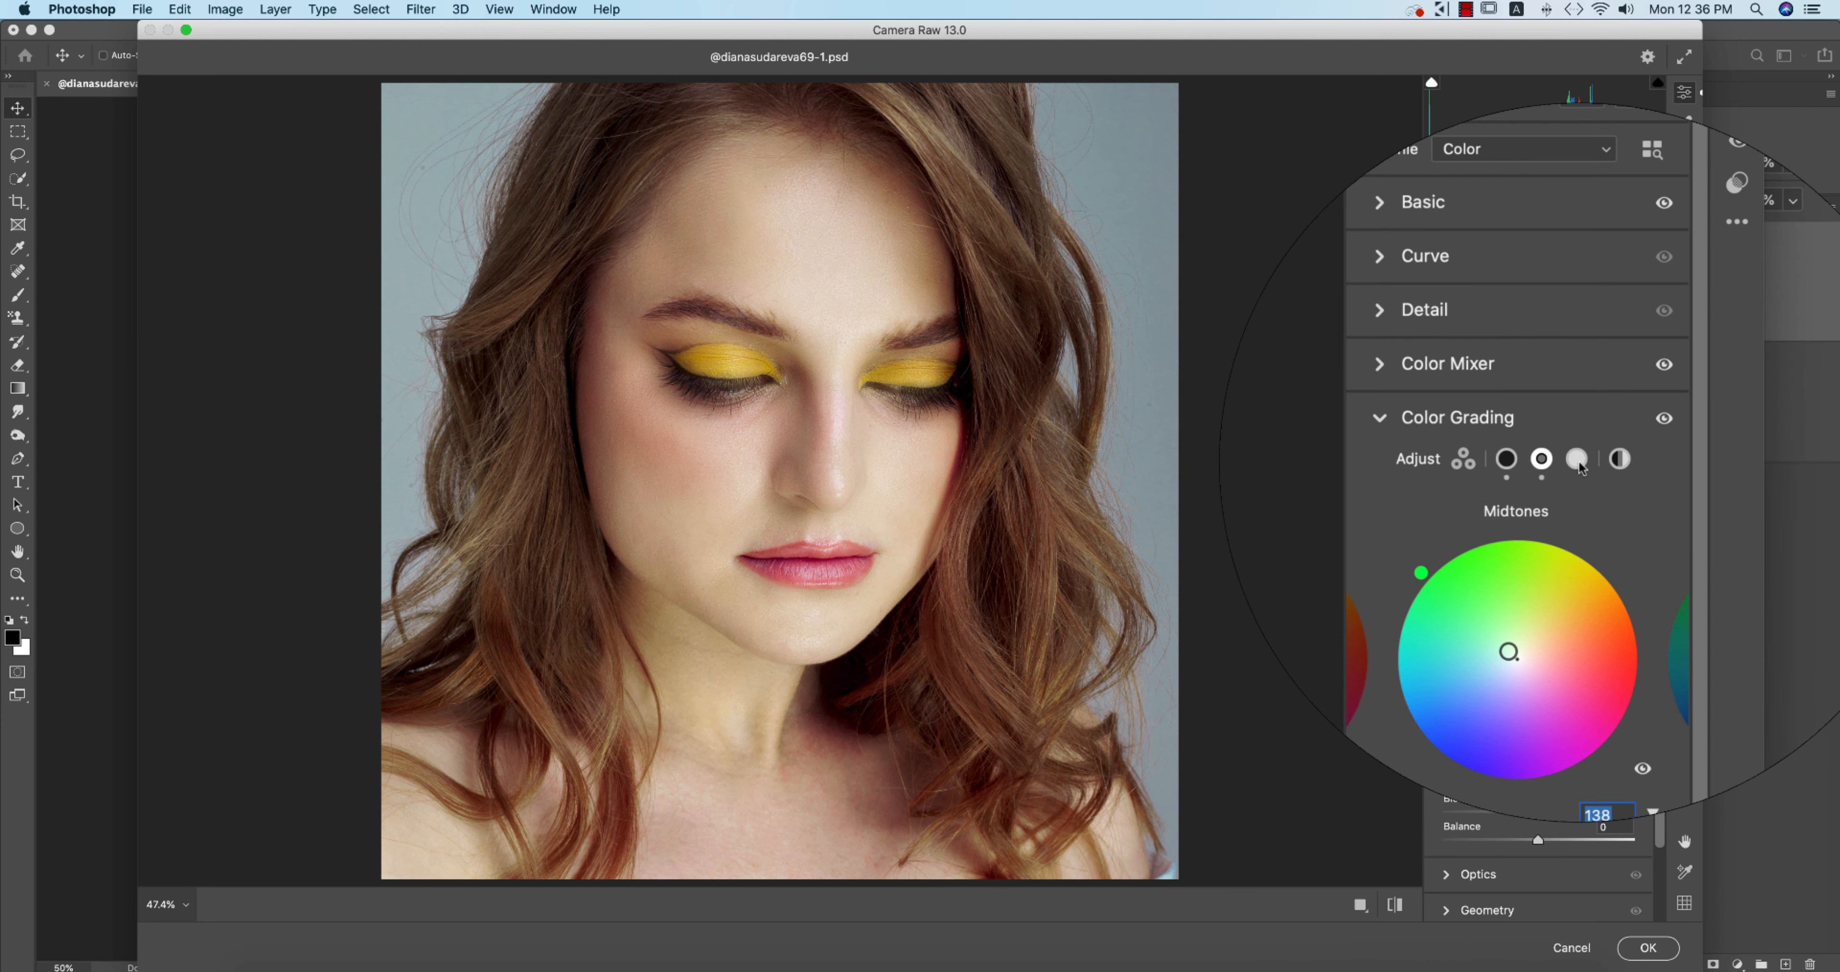
left_click(1577, 461)
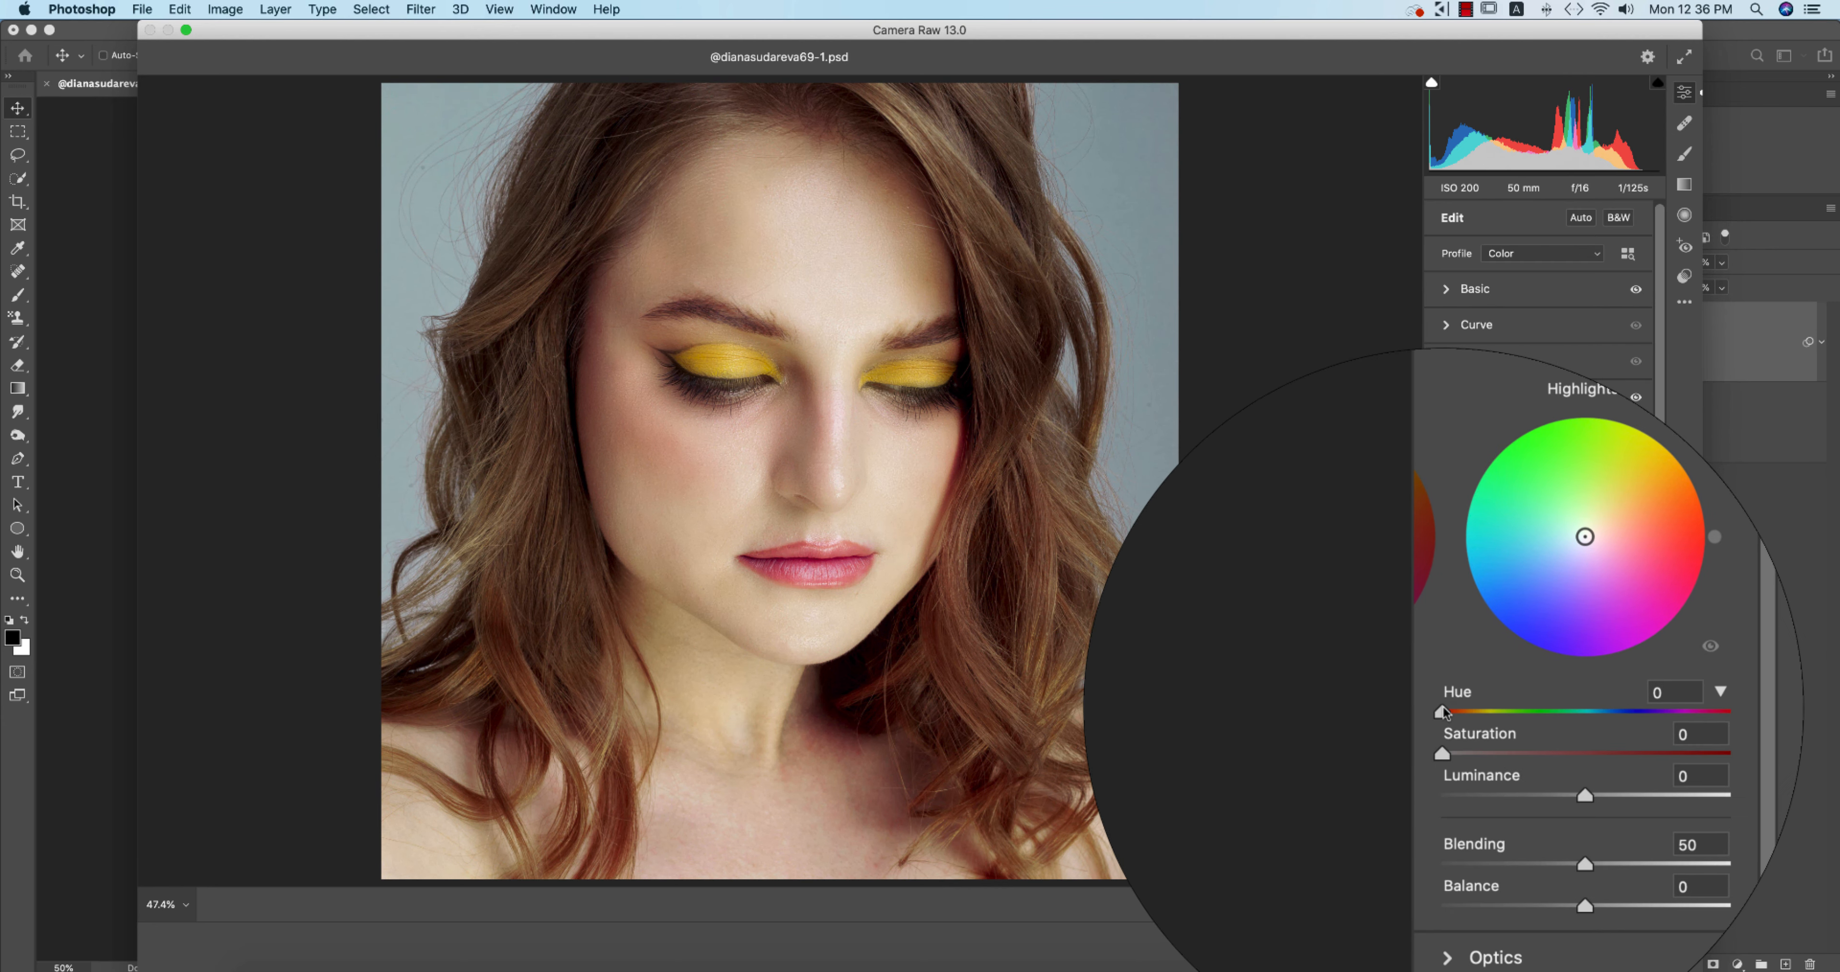
Tint the Color Grading highlights violet with Hue 262 and Saturation 5, and compare the edit with the original.
left_click_drag(1442, 712, 1515, 714)
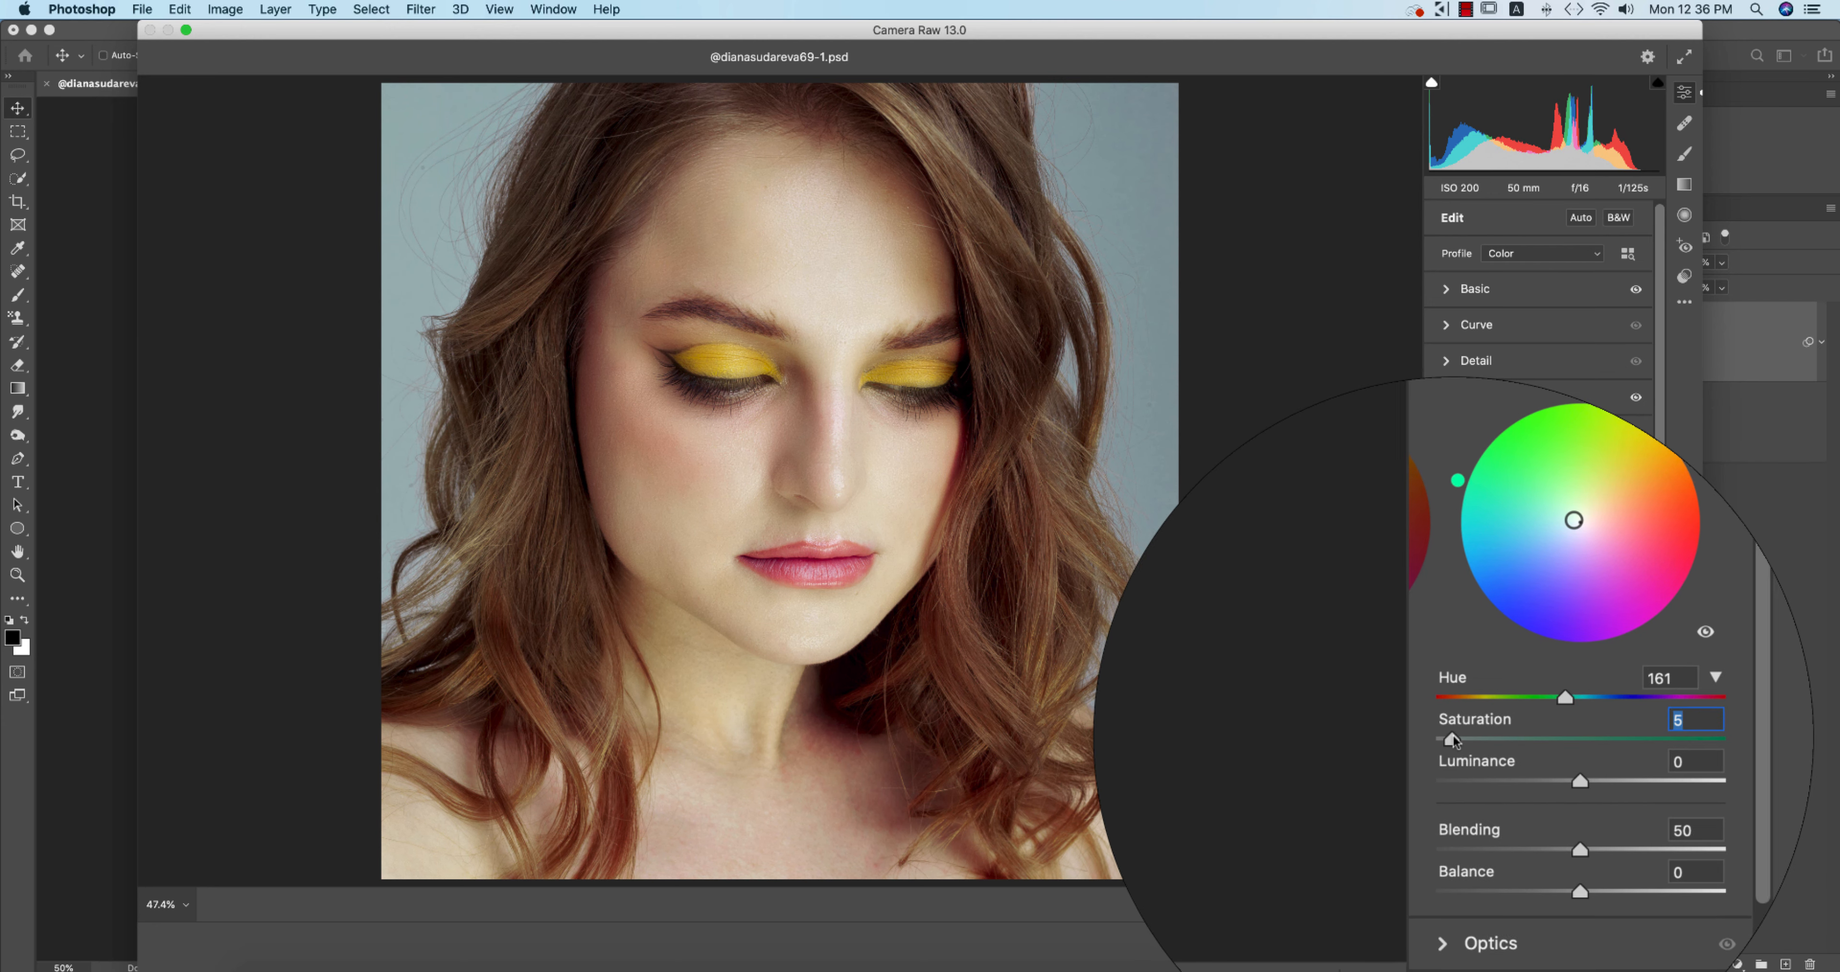
left_click_drag(1502, 712, 1578, 712)
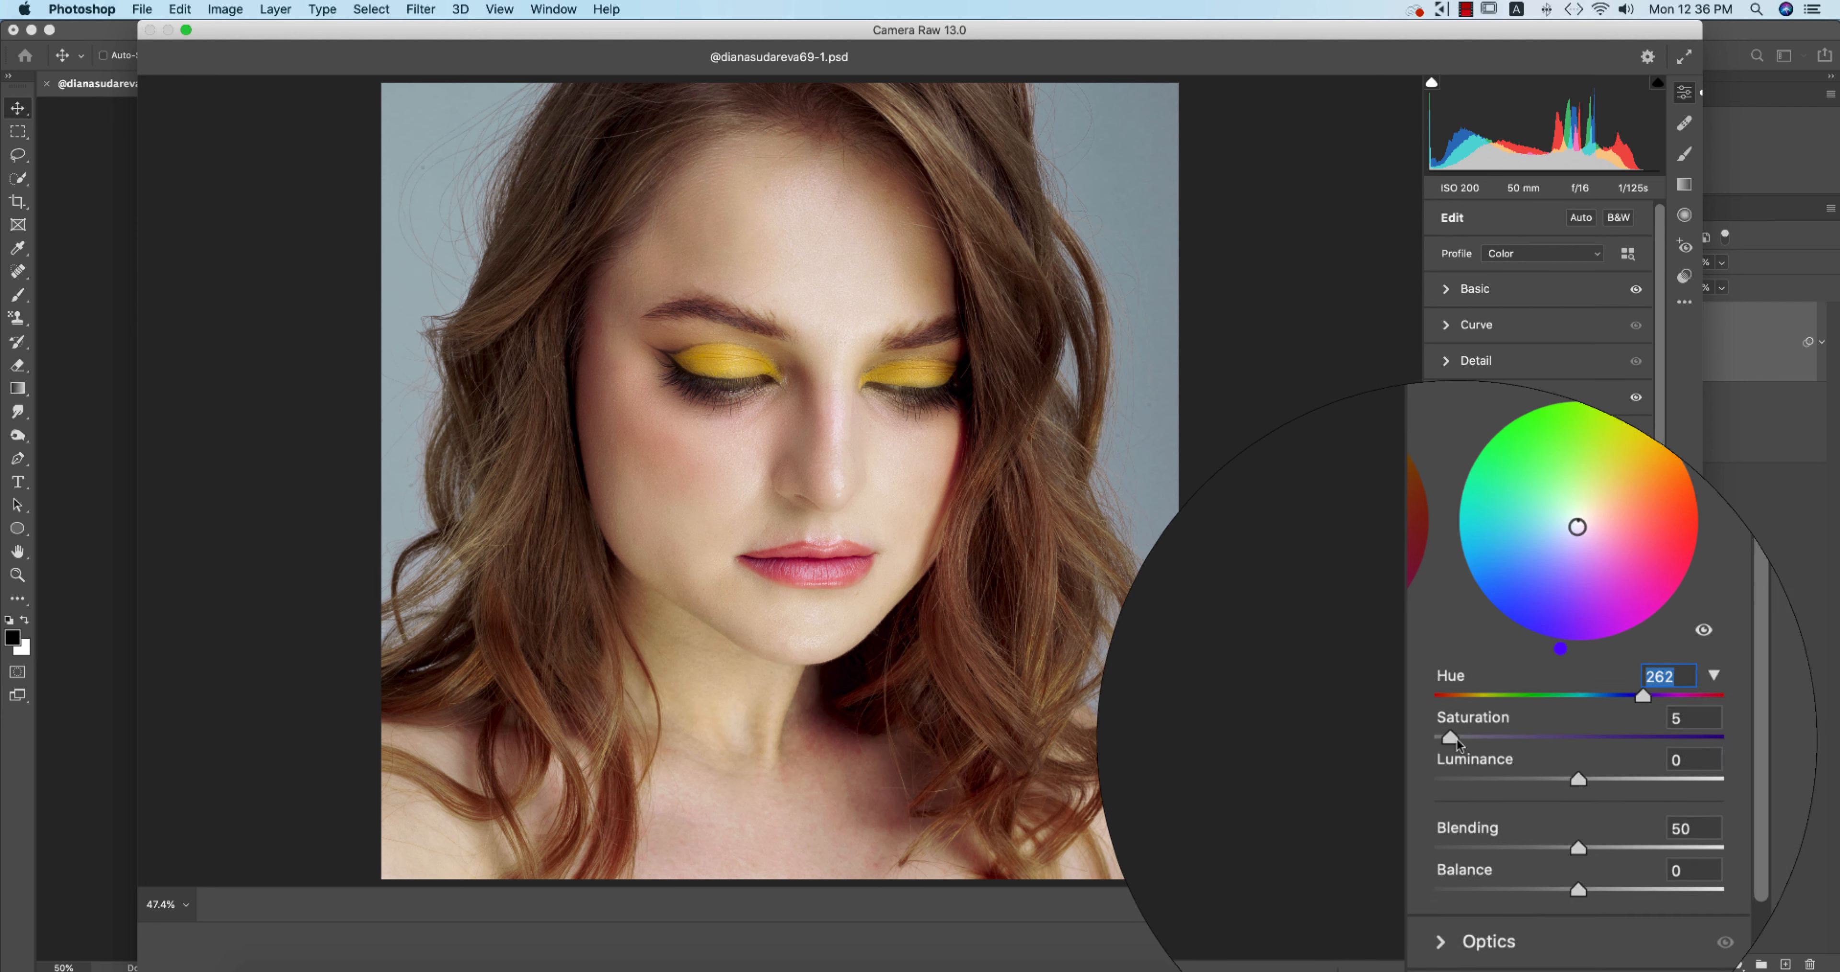
left_click(1392, 908)
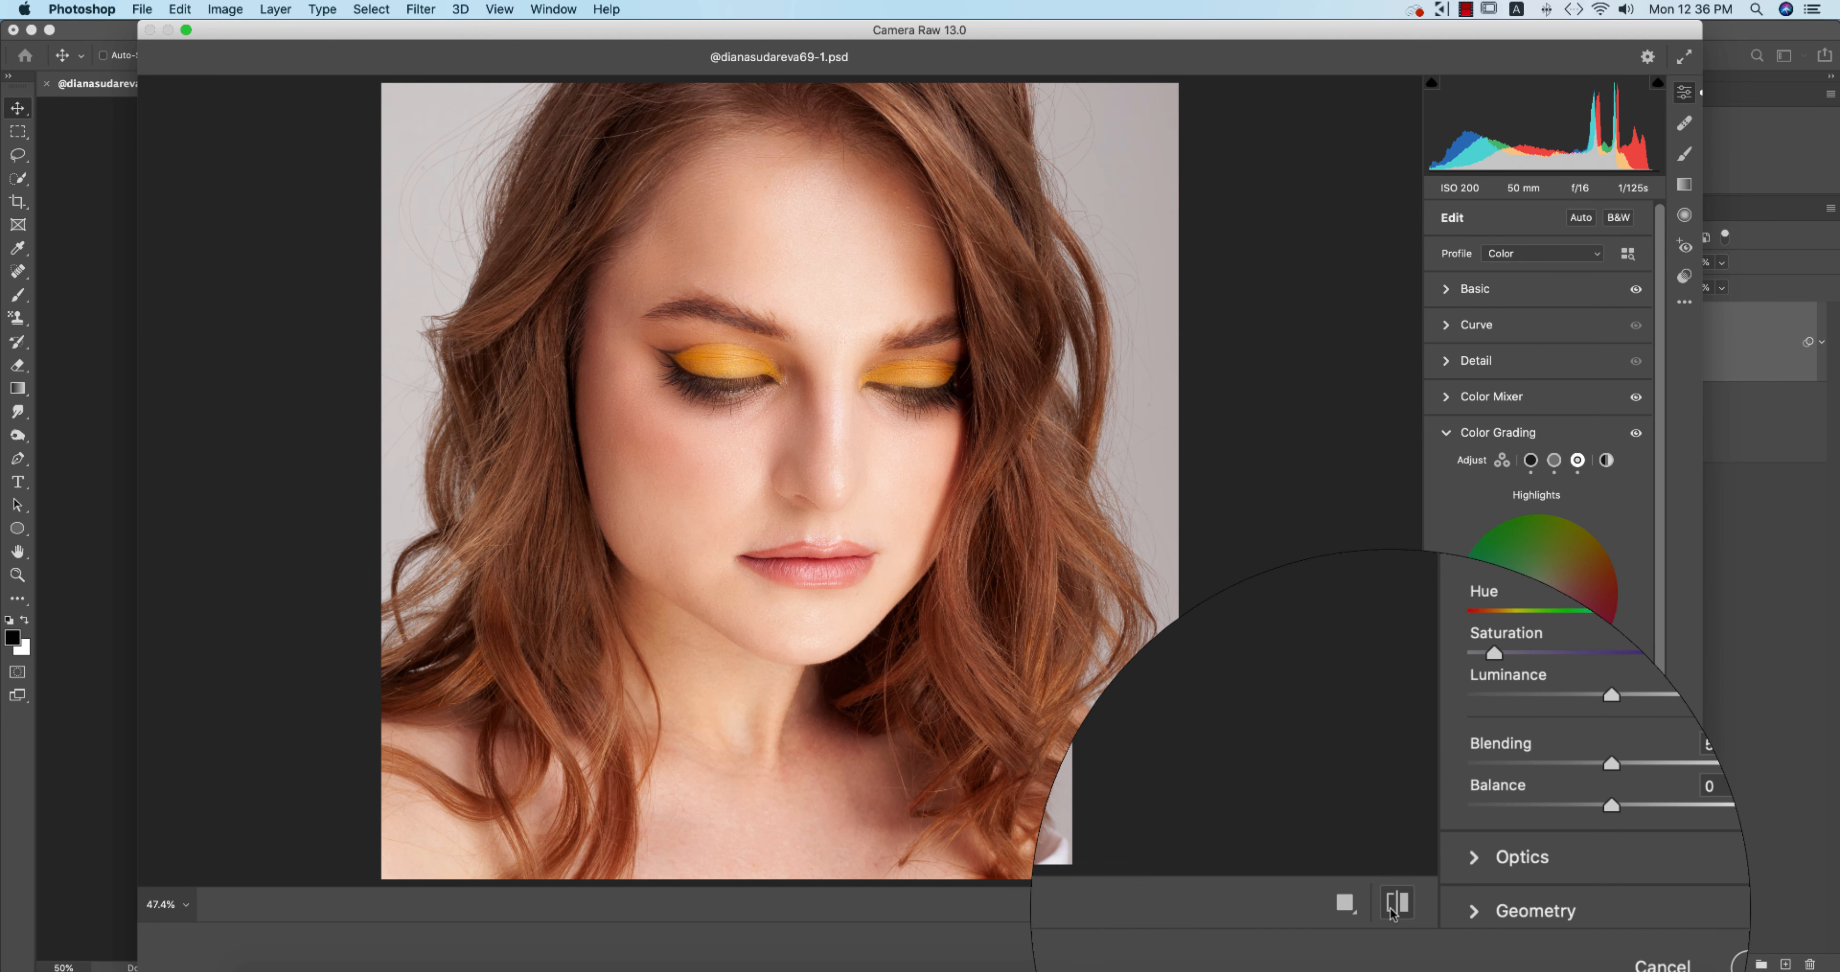
left_click(1393, 907)
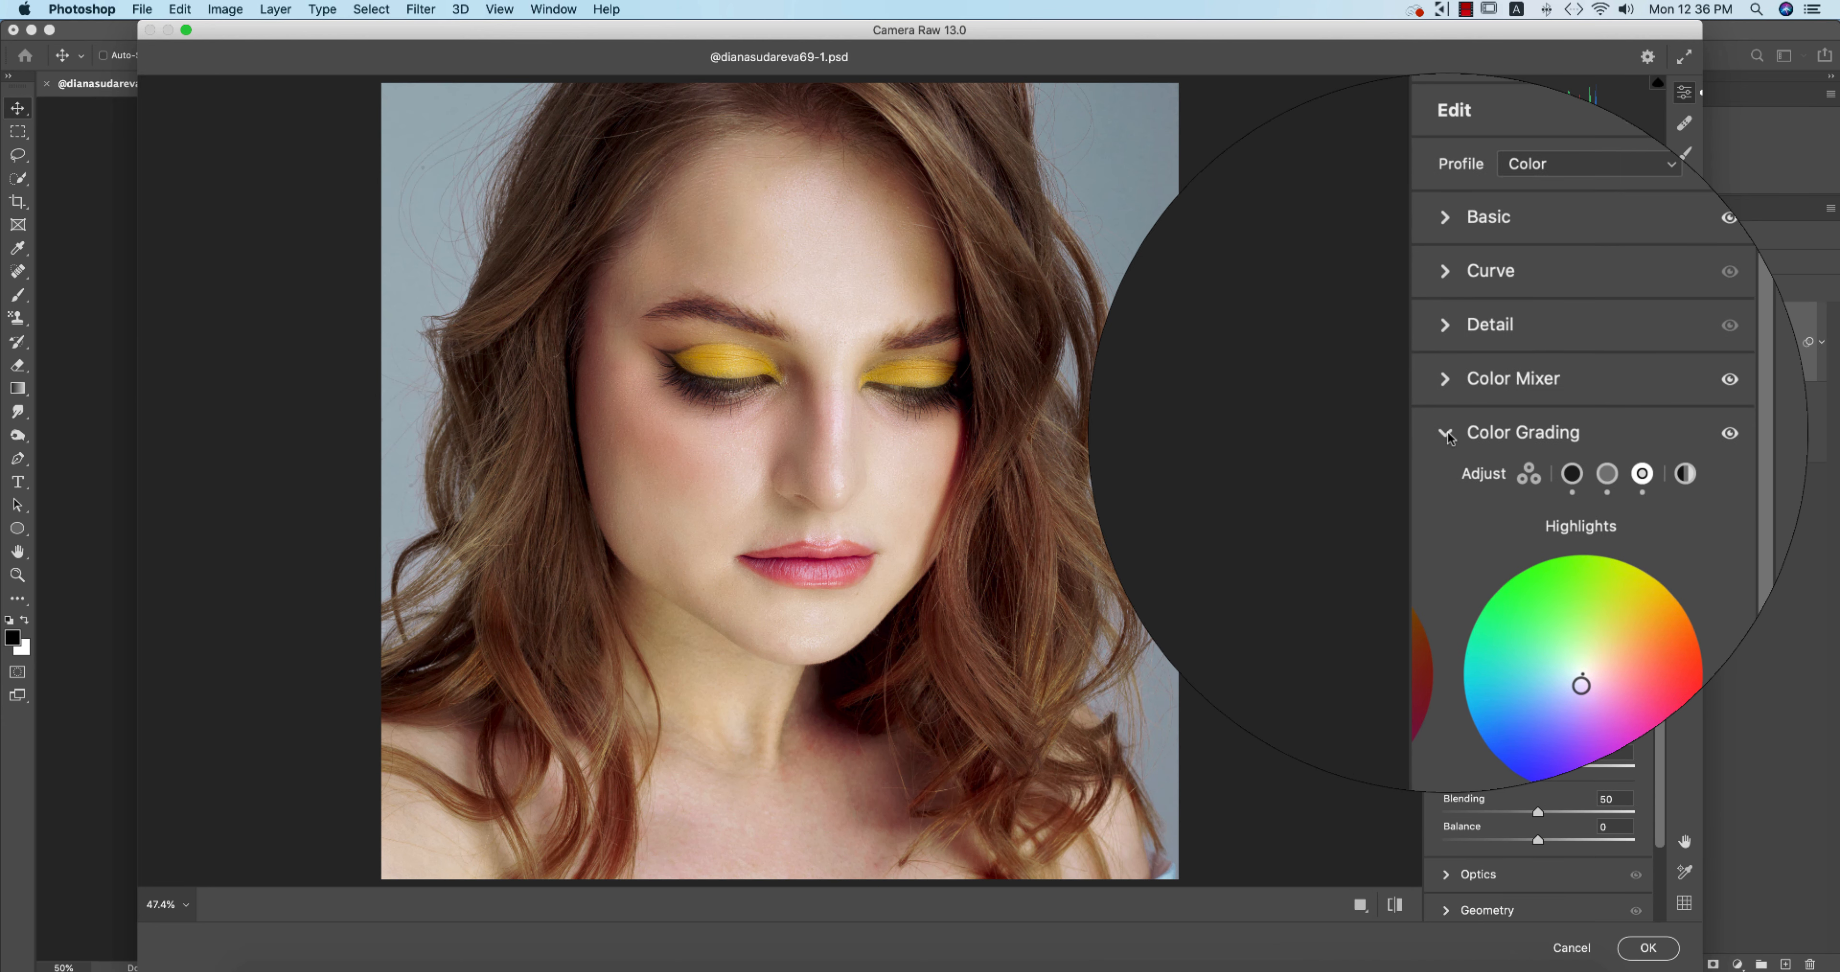
In the Basic adjustments, set Contrast to +24, Vibrance to -19 and Saturation to +7.
left_click(1448, 431)
left_click(1446, 300)
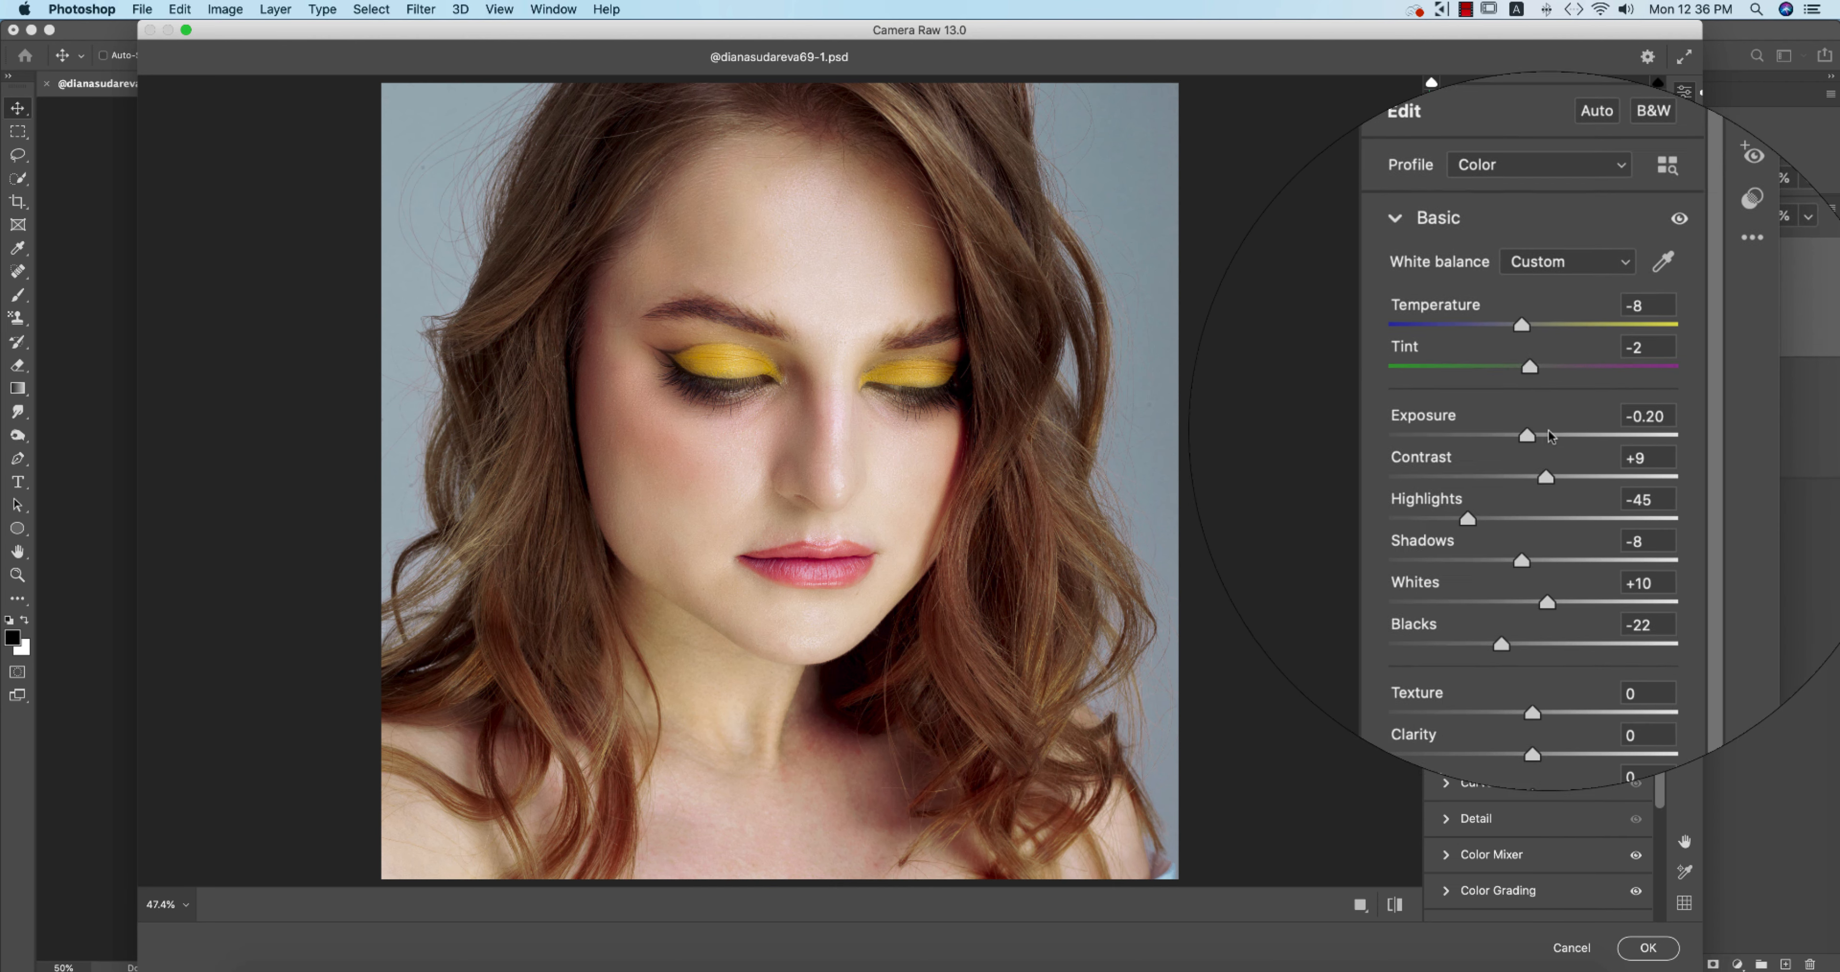
left_click_drag(1547, 463, 1561, 464)
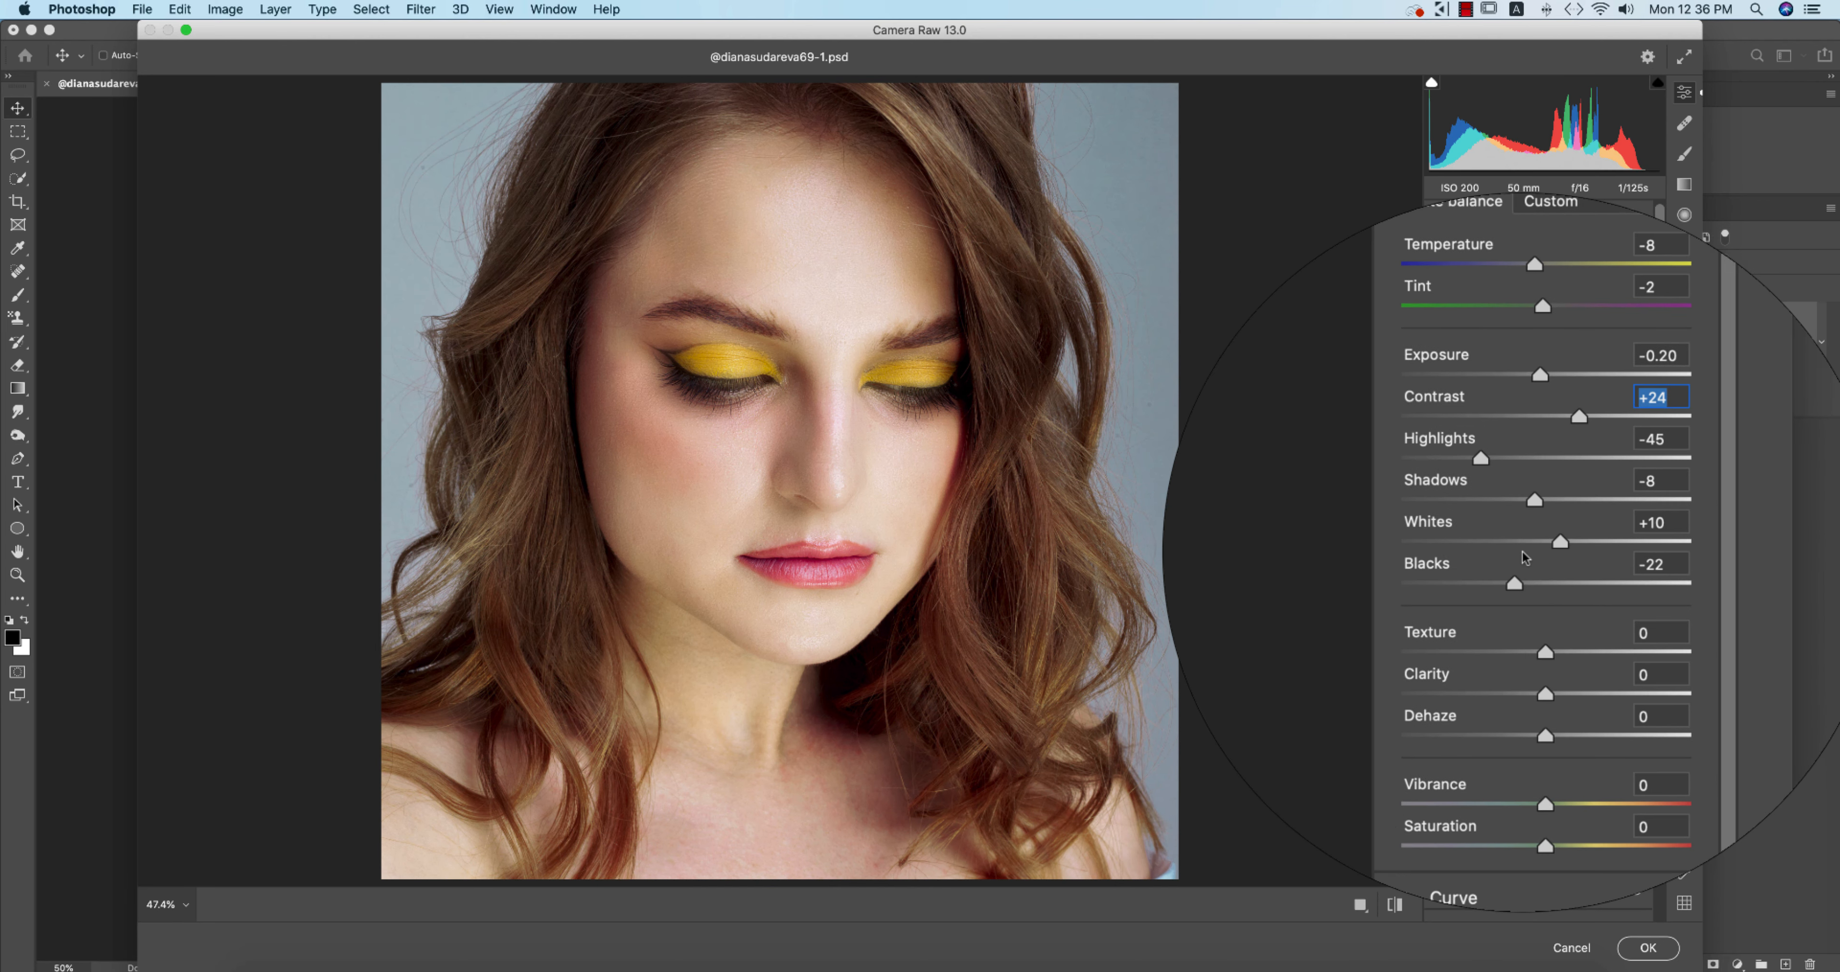
mouse_move(1543, 722)
left_mouse_down()
mouse_move(1540, 752)
mouse_move(1528, 716)
left_mouse_up()
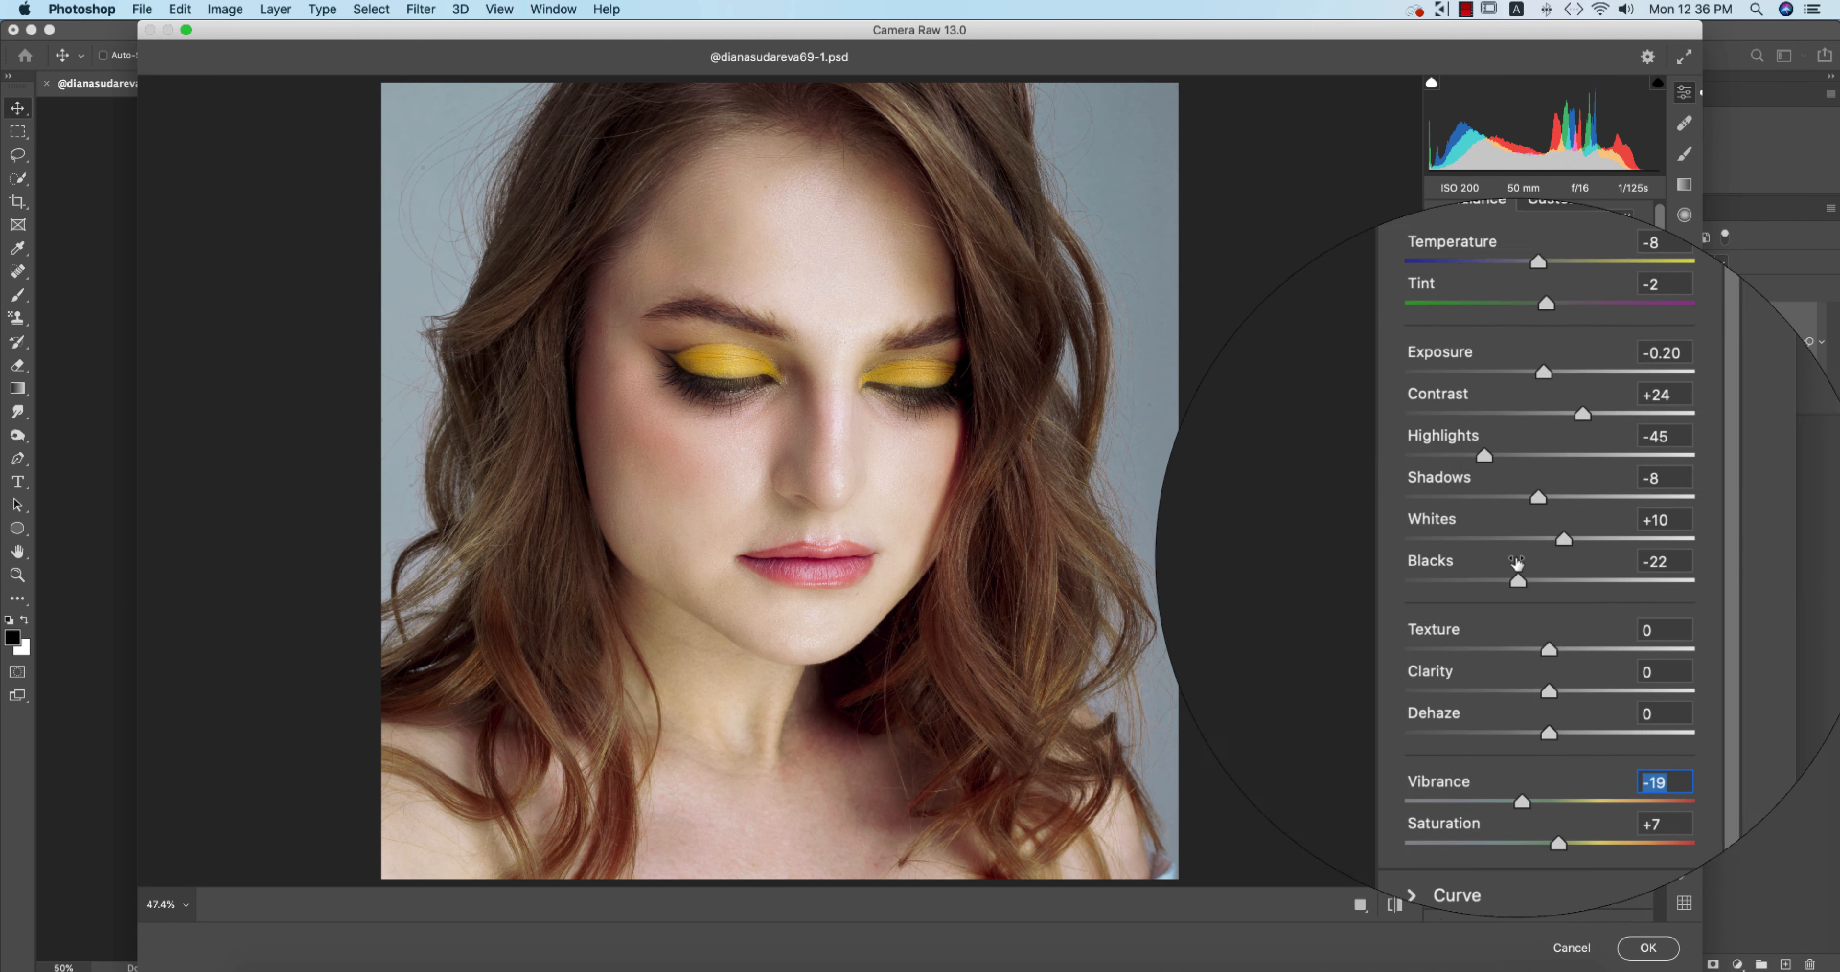
Set Texture to -16, Clarity to -4, Highlights to -78 and Blacks to -40, and compare the edit with the original.
left_click_drag(1545, 615, 1524, 621)
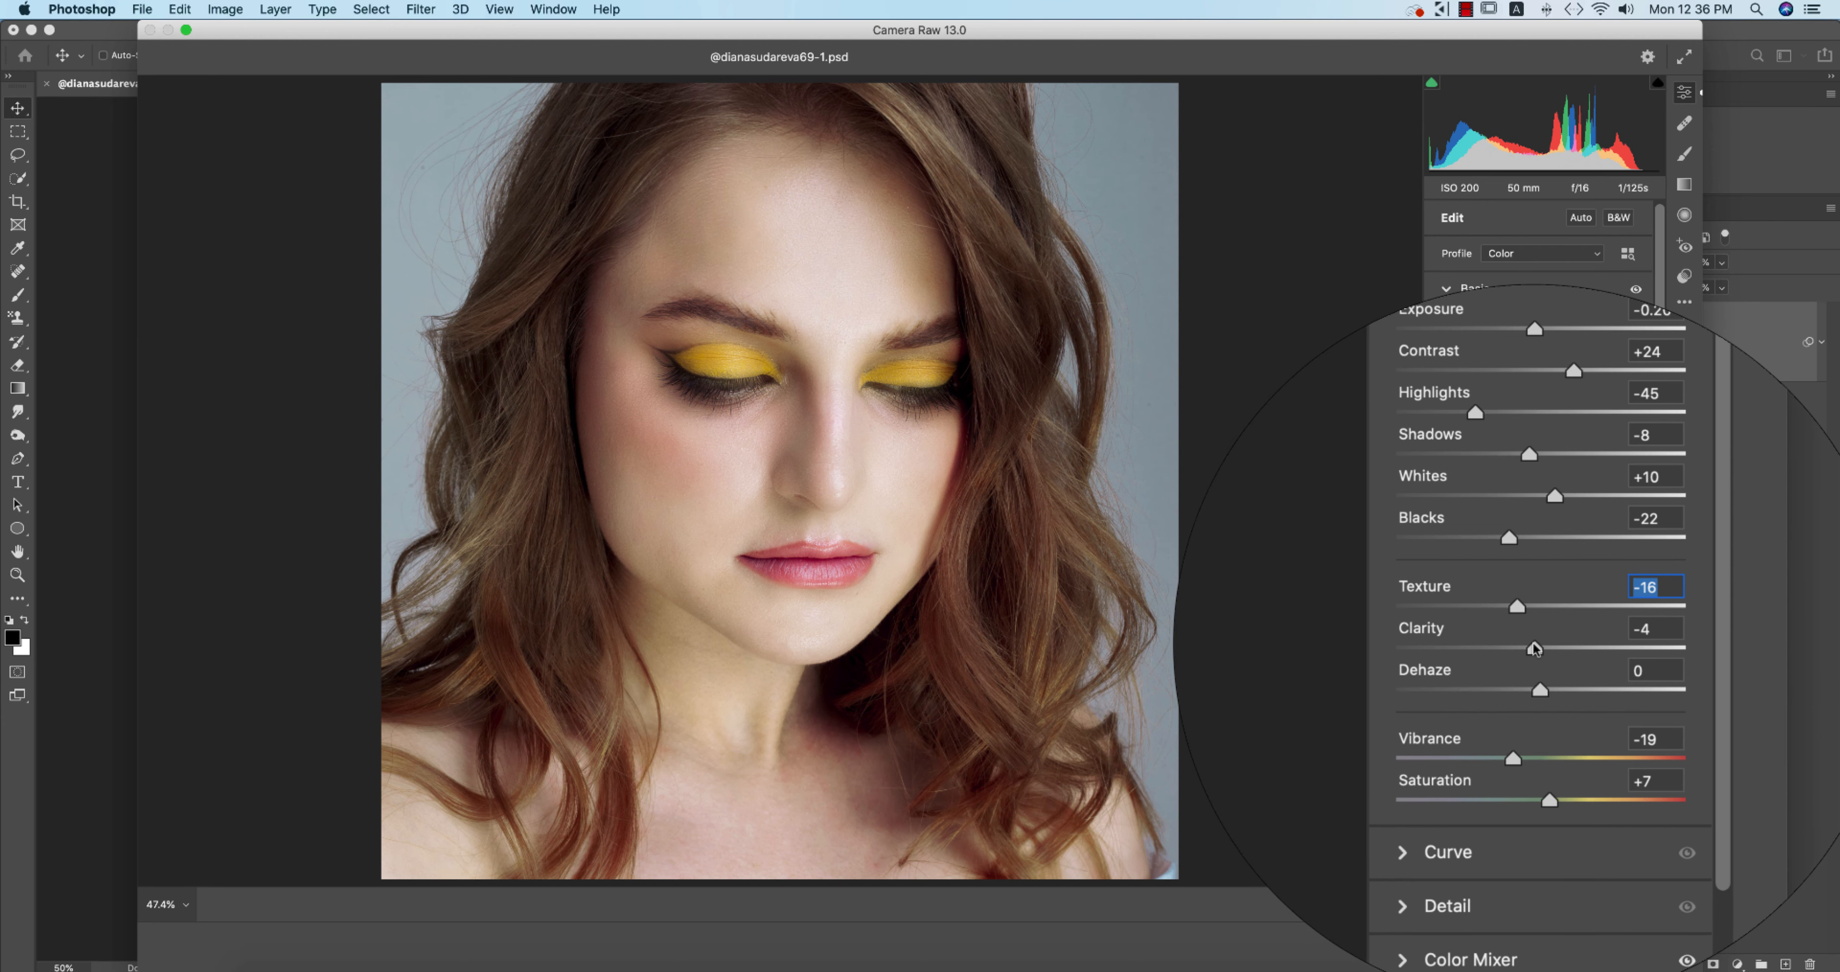
left_click_drag(1535, 646, 1534, 646)
left_click_drag(1495, 492, 1458, 493)
mouse_move(1501, 575)
left_mouse_down()
mouse_move(1547, 575)
mouse_move(1499, 577)
left_mouse_up()
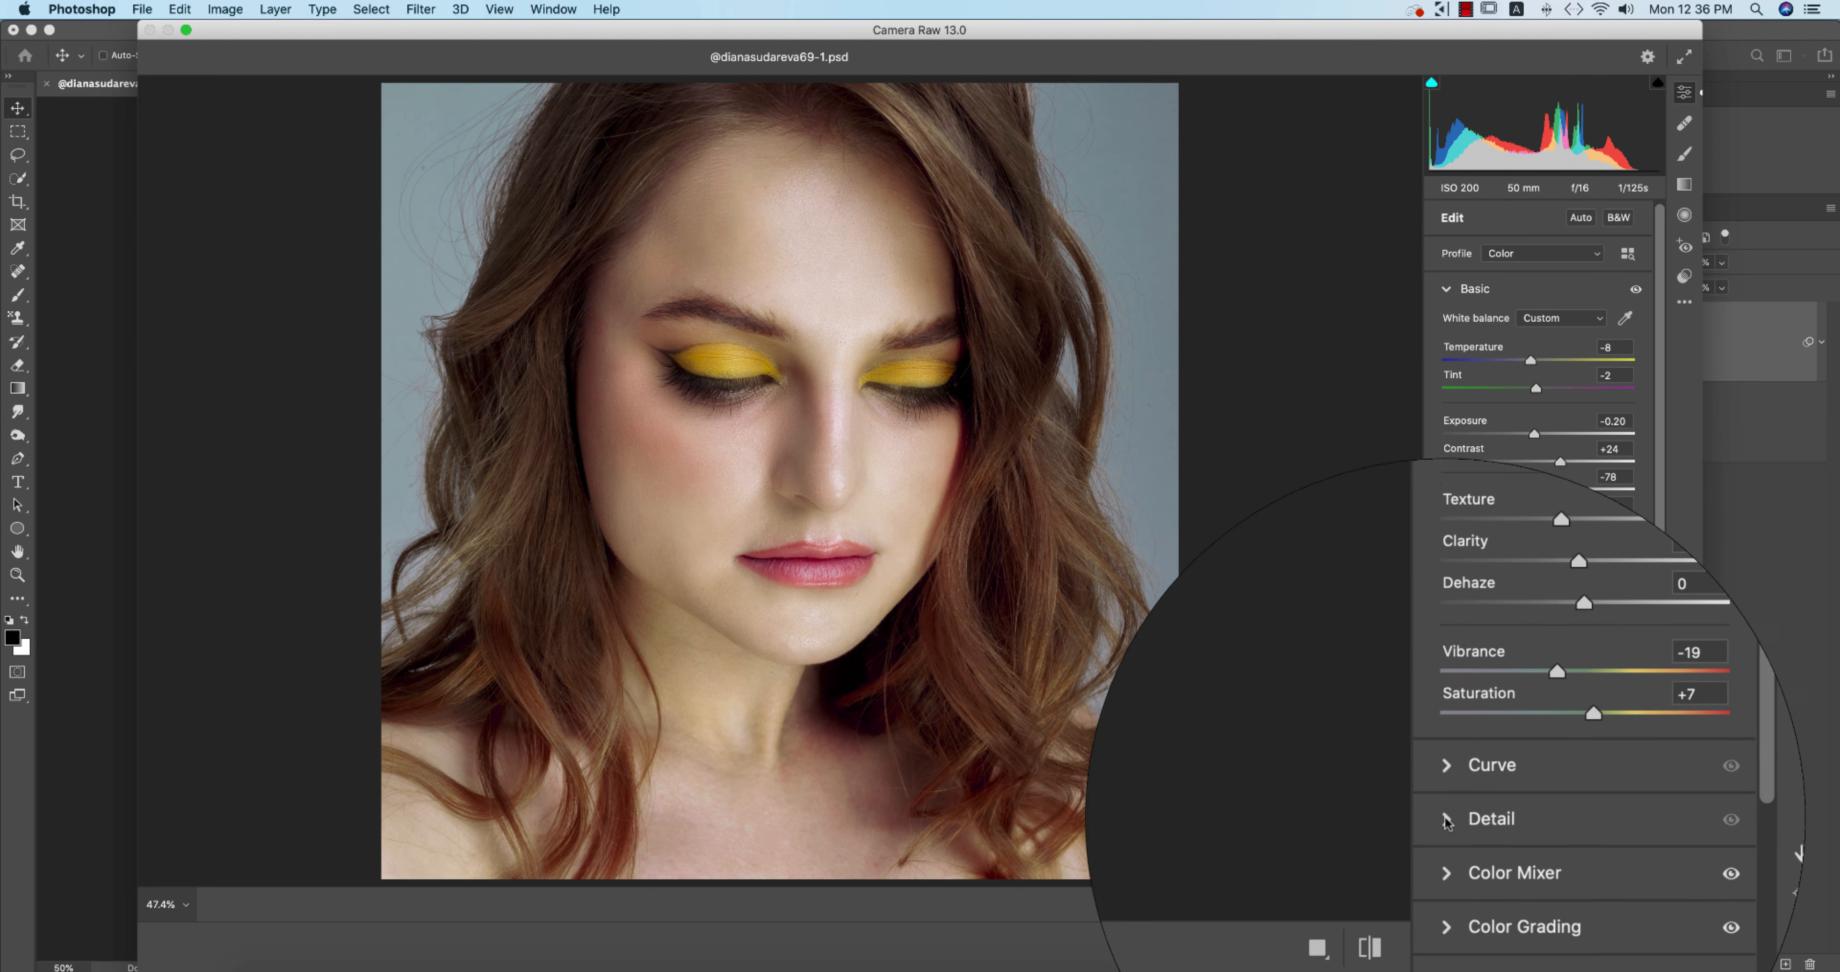
left_click(1394, 905)
left_click(1395, 905)
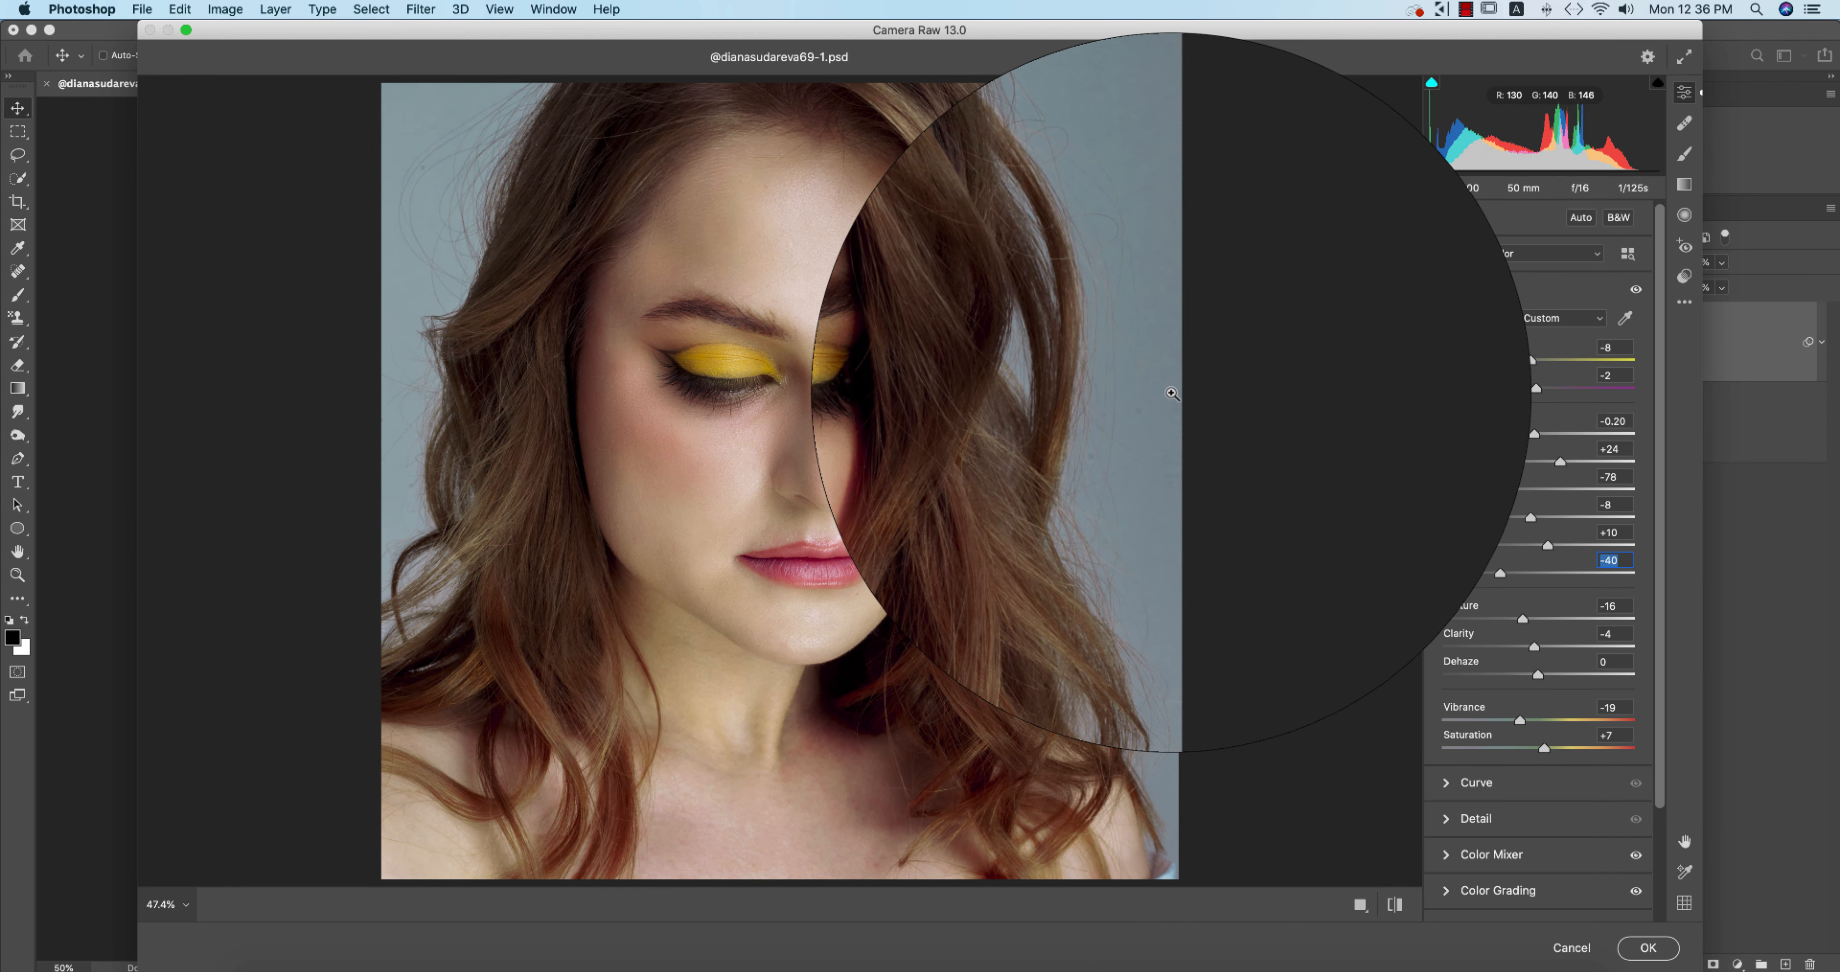
Save the Camera Raw edit settings with the default subset as "portrait 3" and apply the filter to the layer.
left_click(1684, 301)
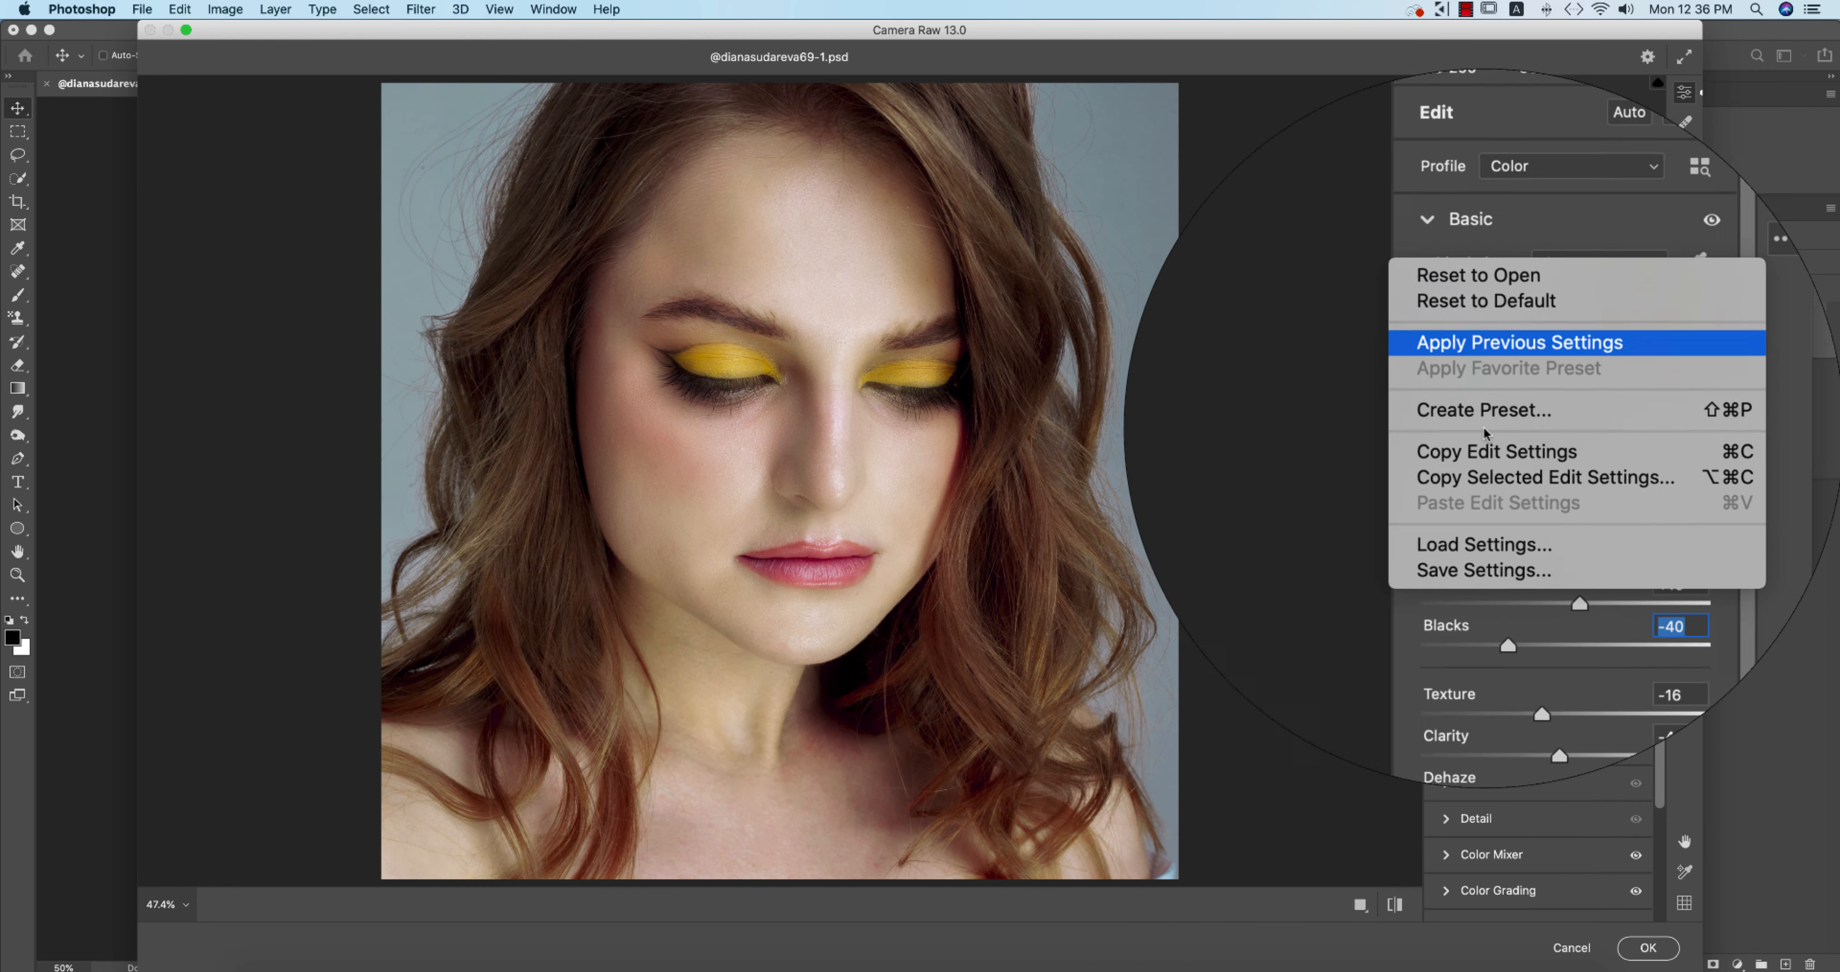
left_click(1484, 570)
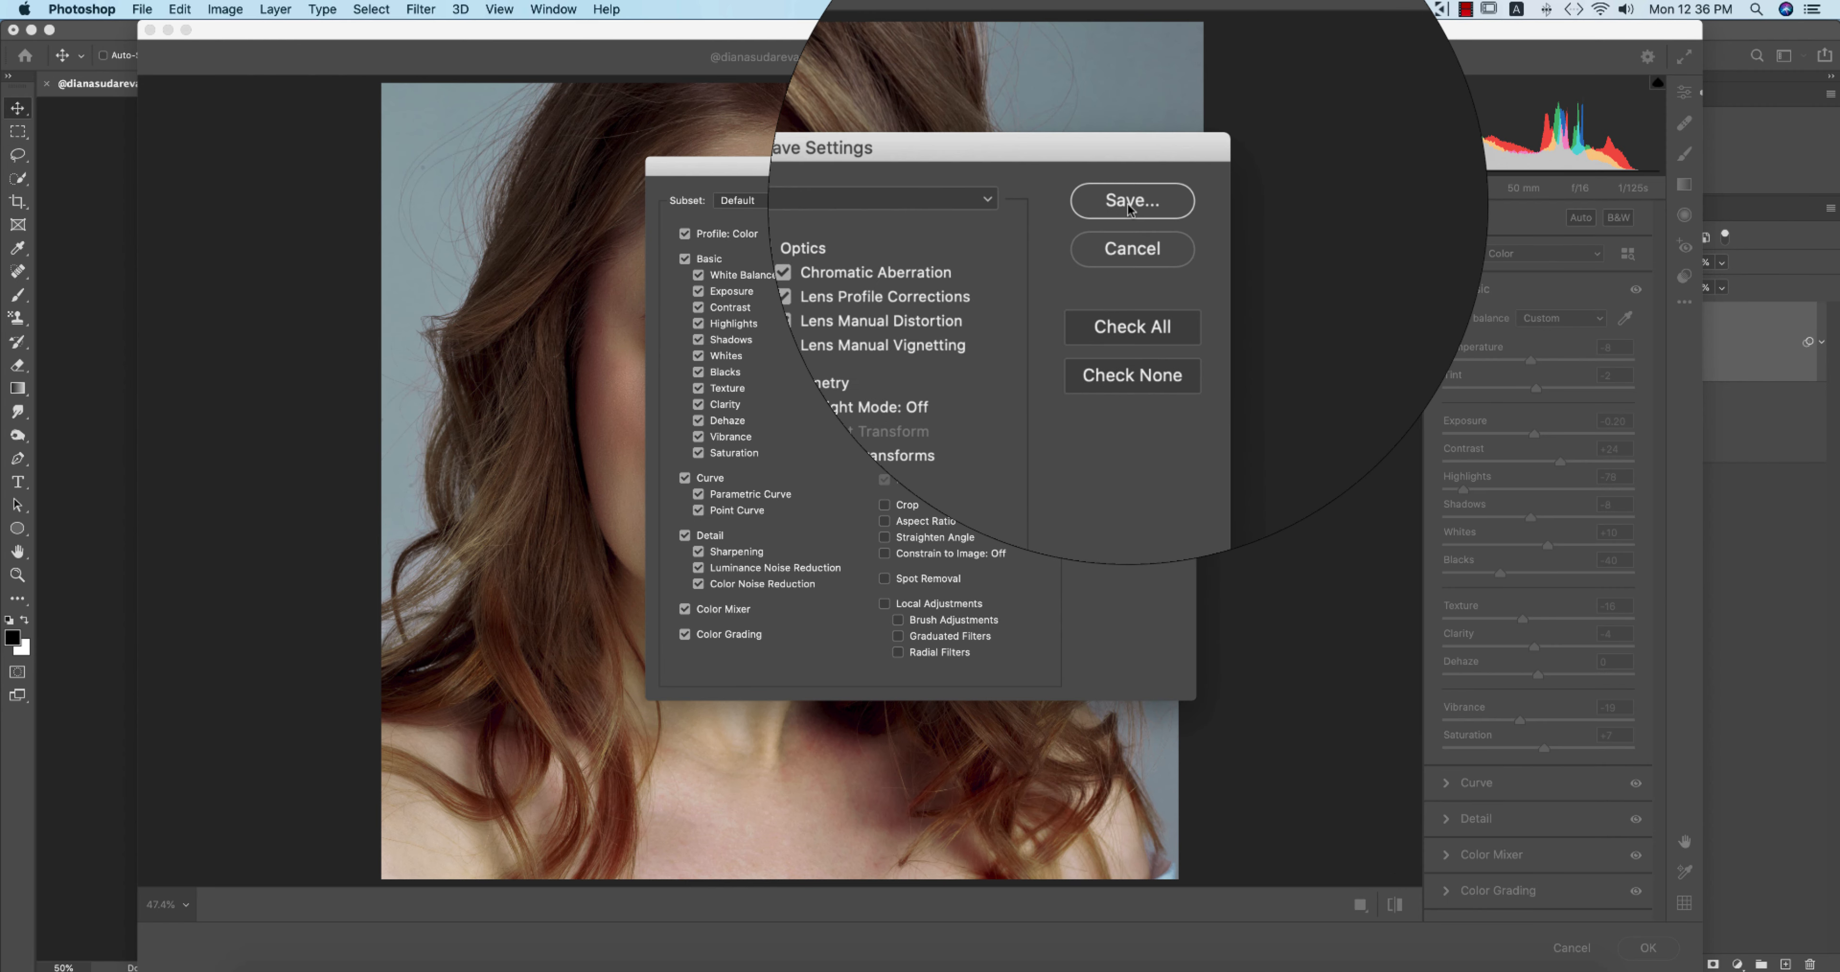
left_click(1130, 201)
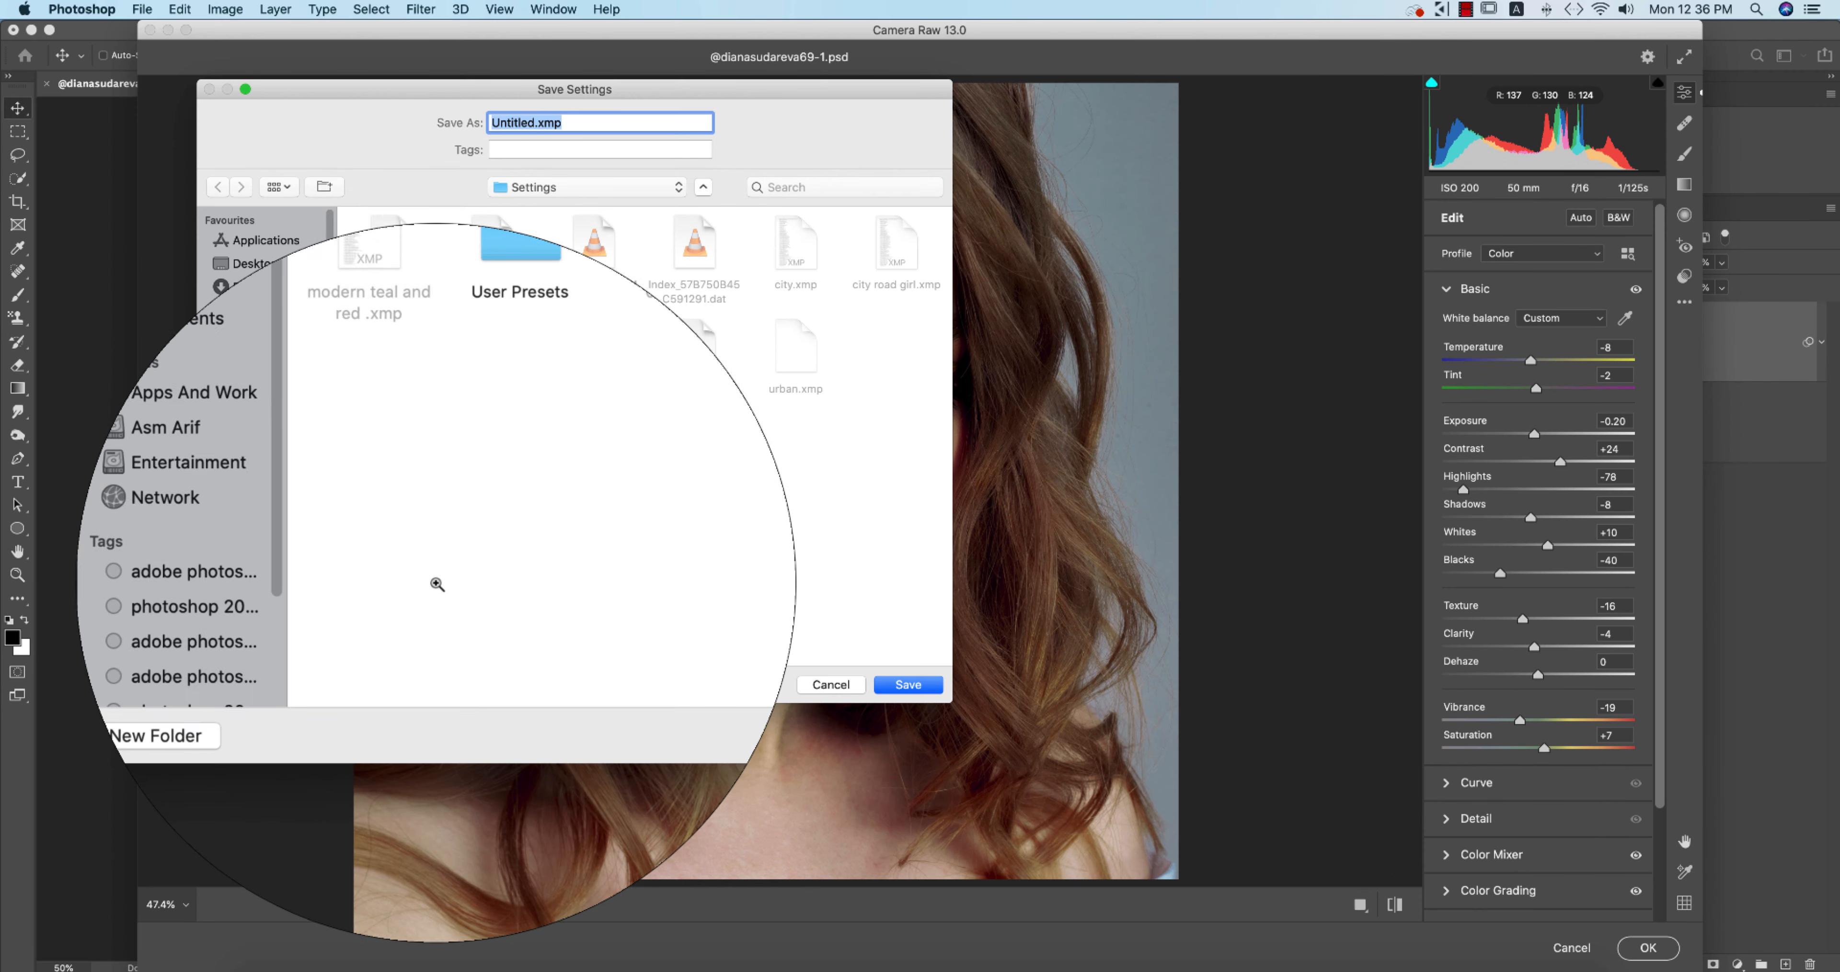
type("portrait")
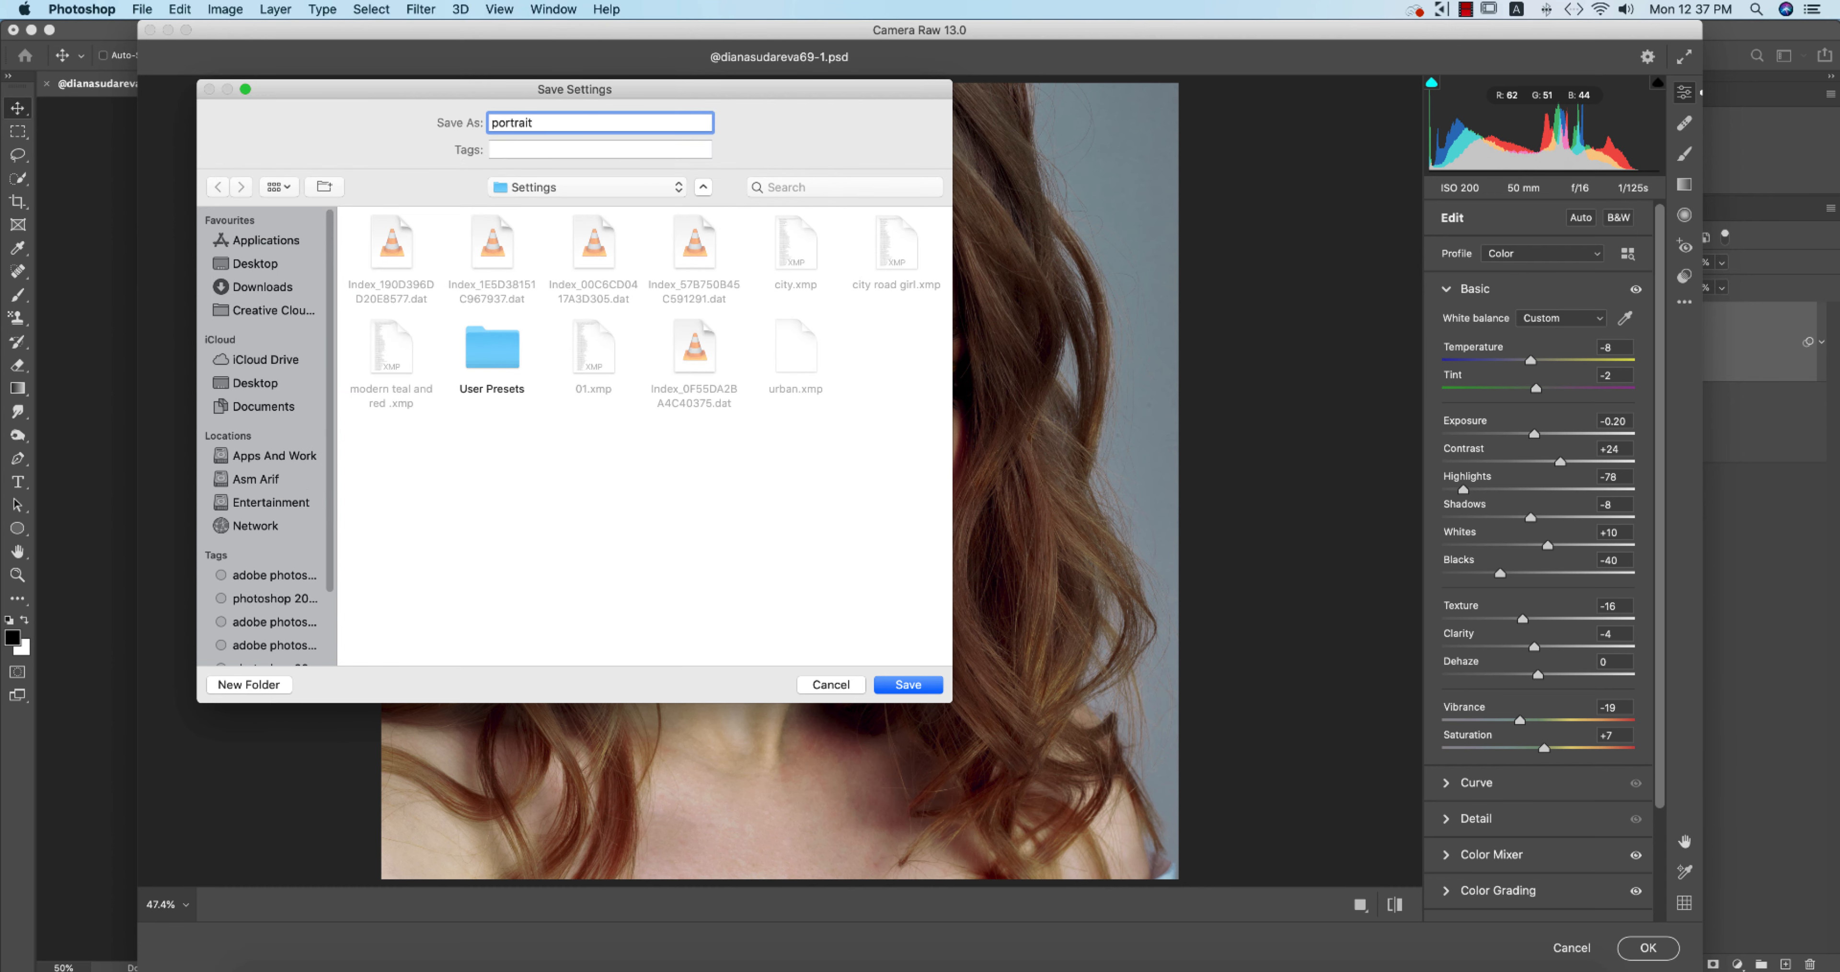
type(" 3")
key("Return")
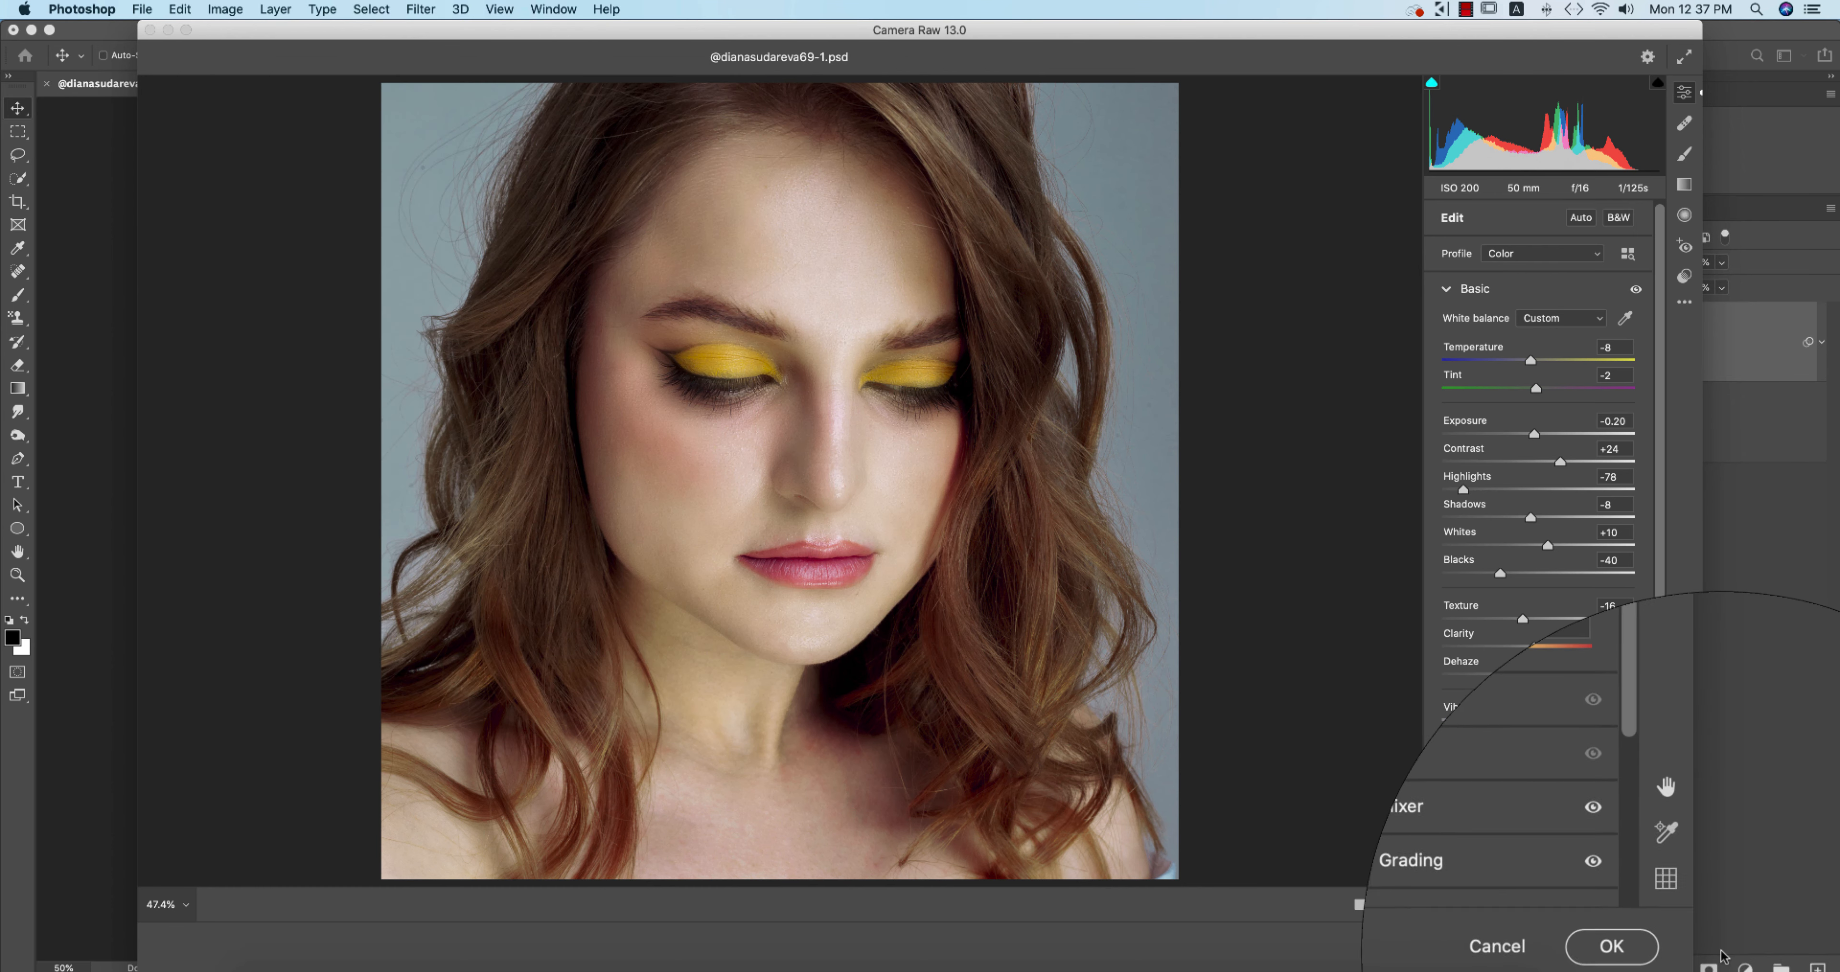
left_click(1646, 944)
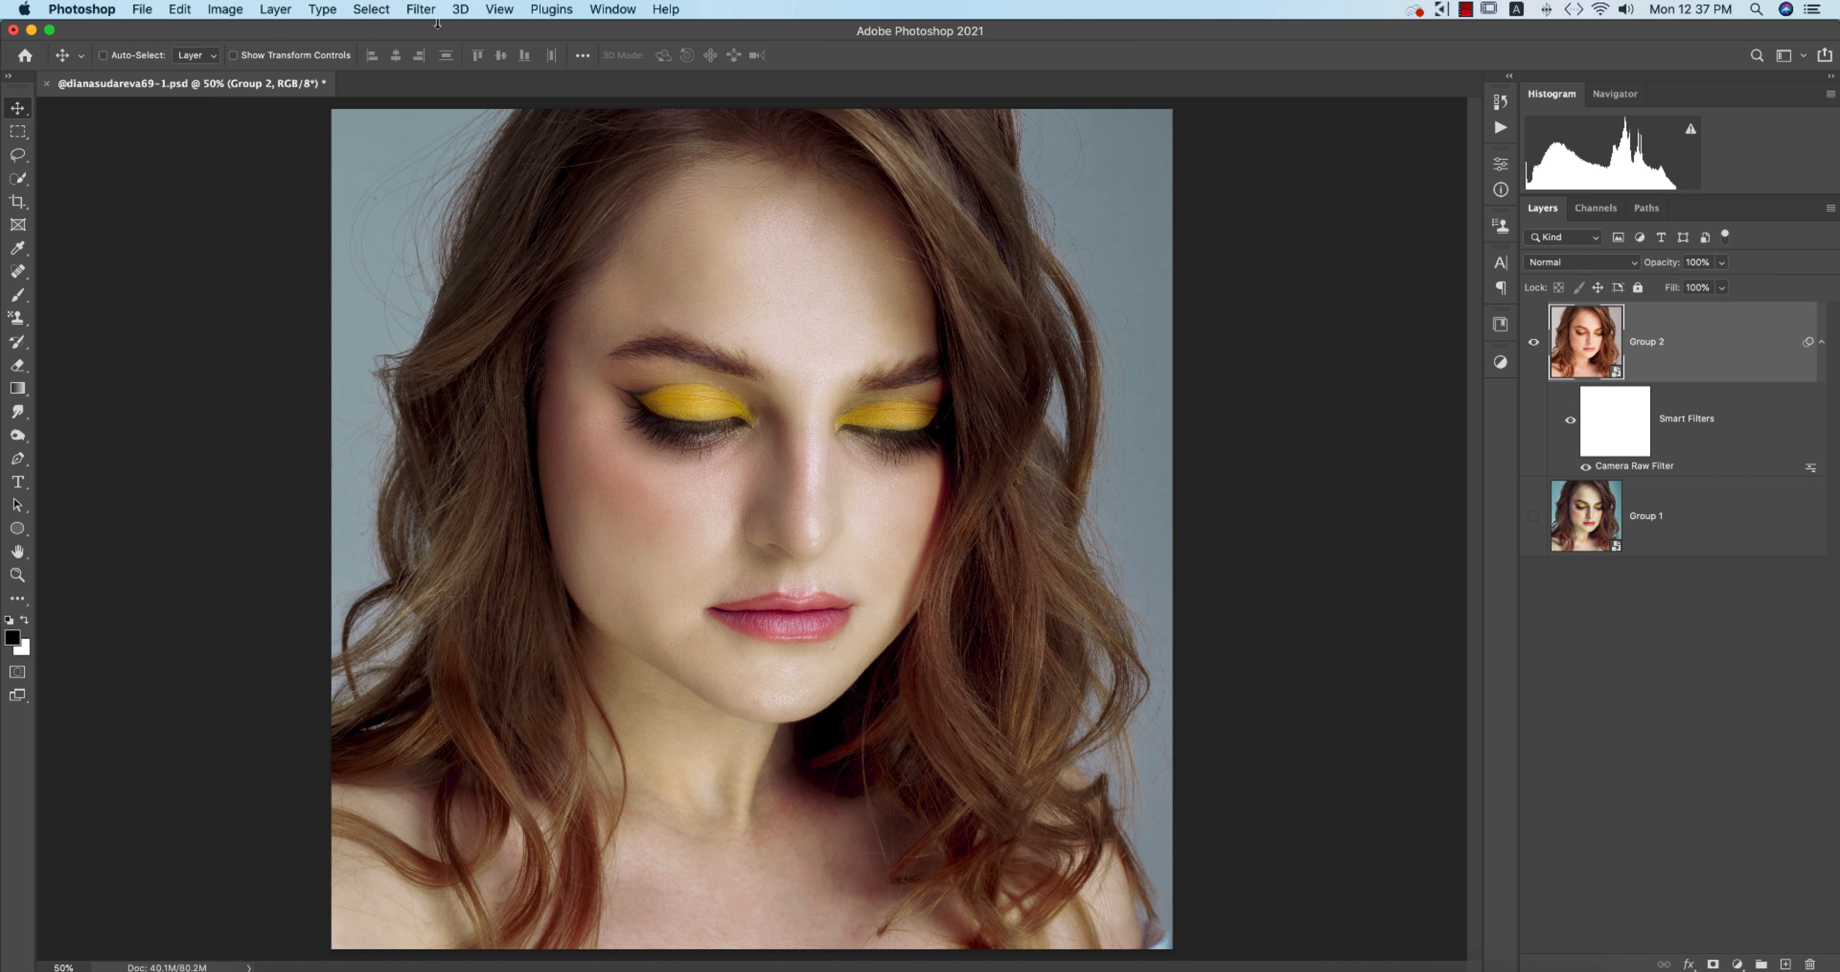
Try a Levels adjustment layer with the white input level at 238, compare it hidden, and delete it.
left_click(1735, 965)
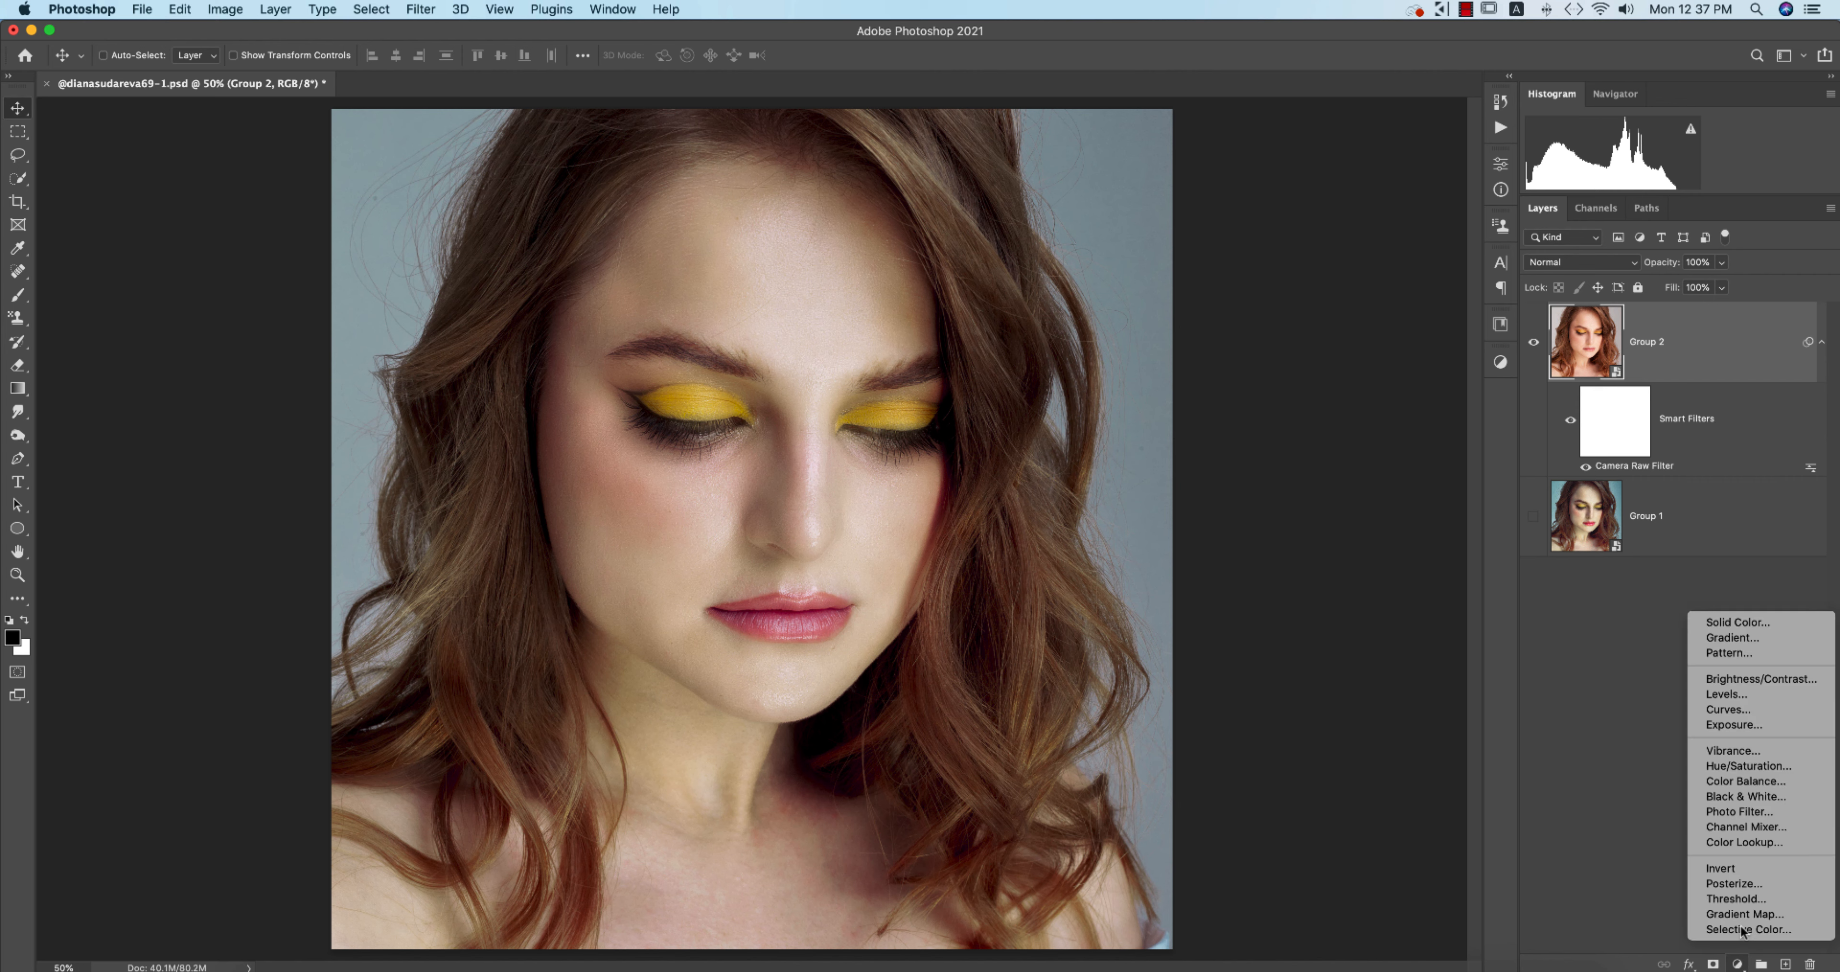
left_click(1734, 700)
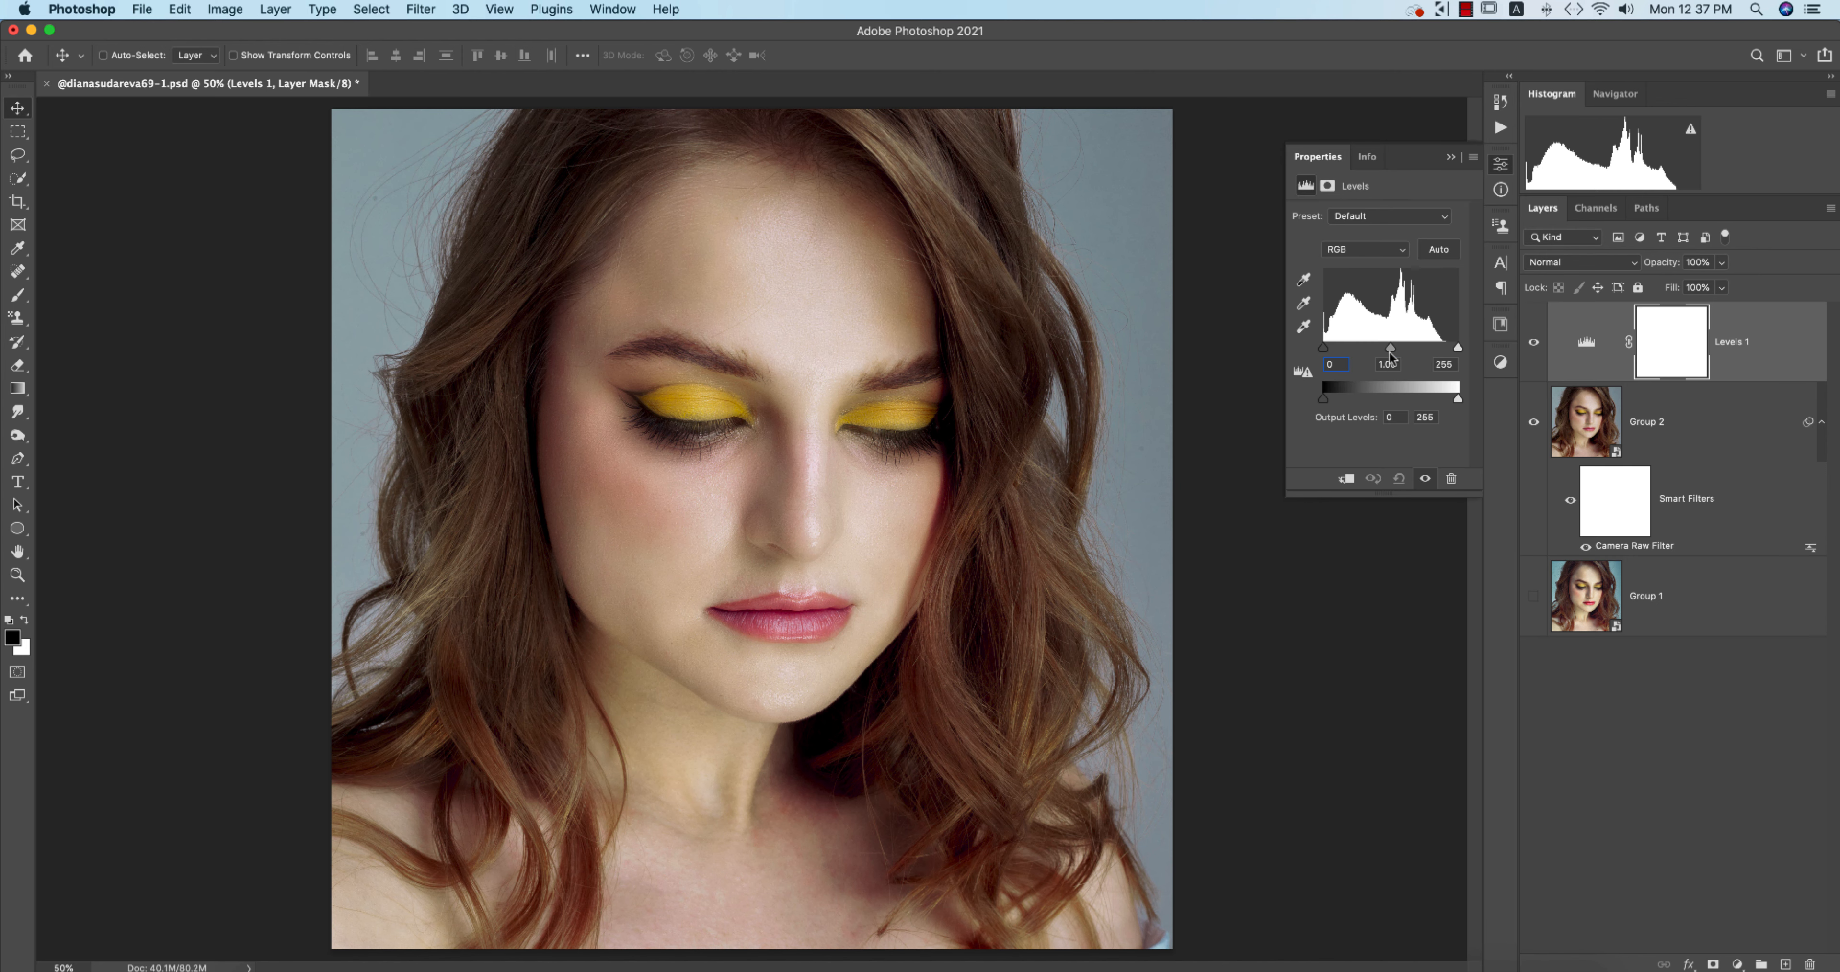
left_click_drag(1452, 352, 1393, 352)
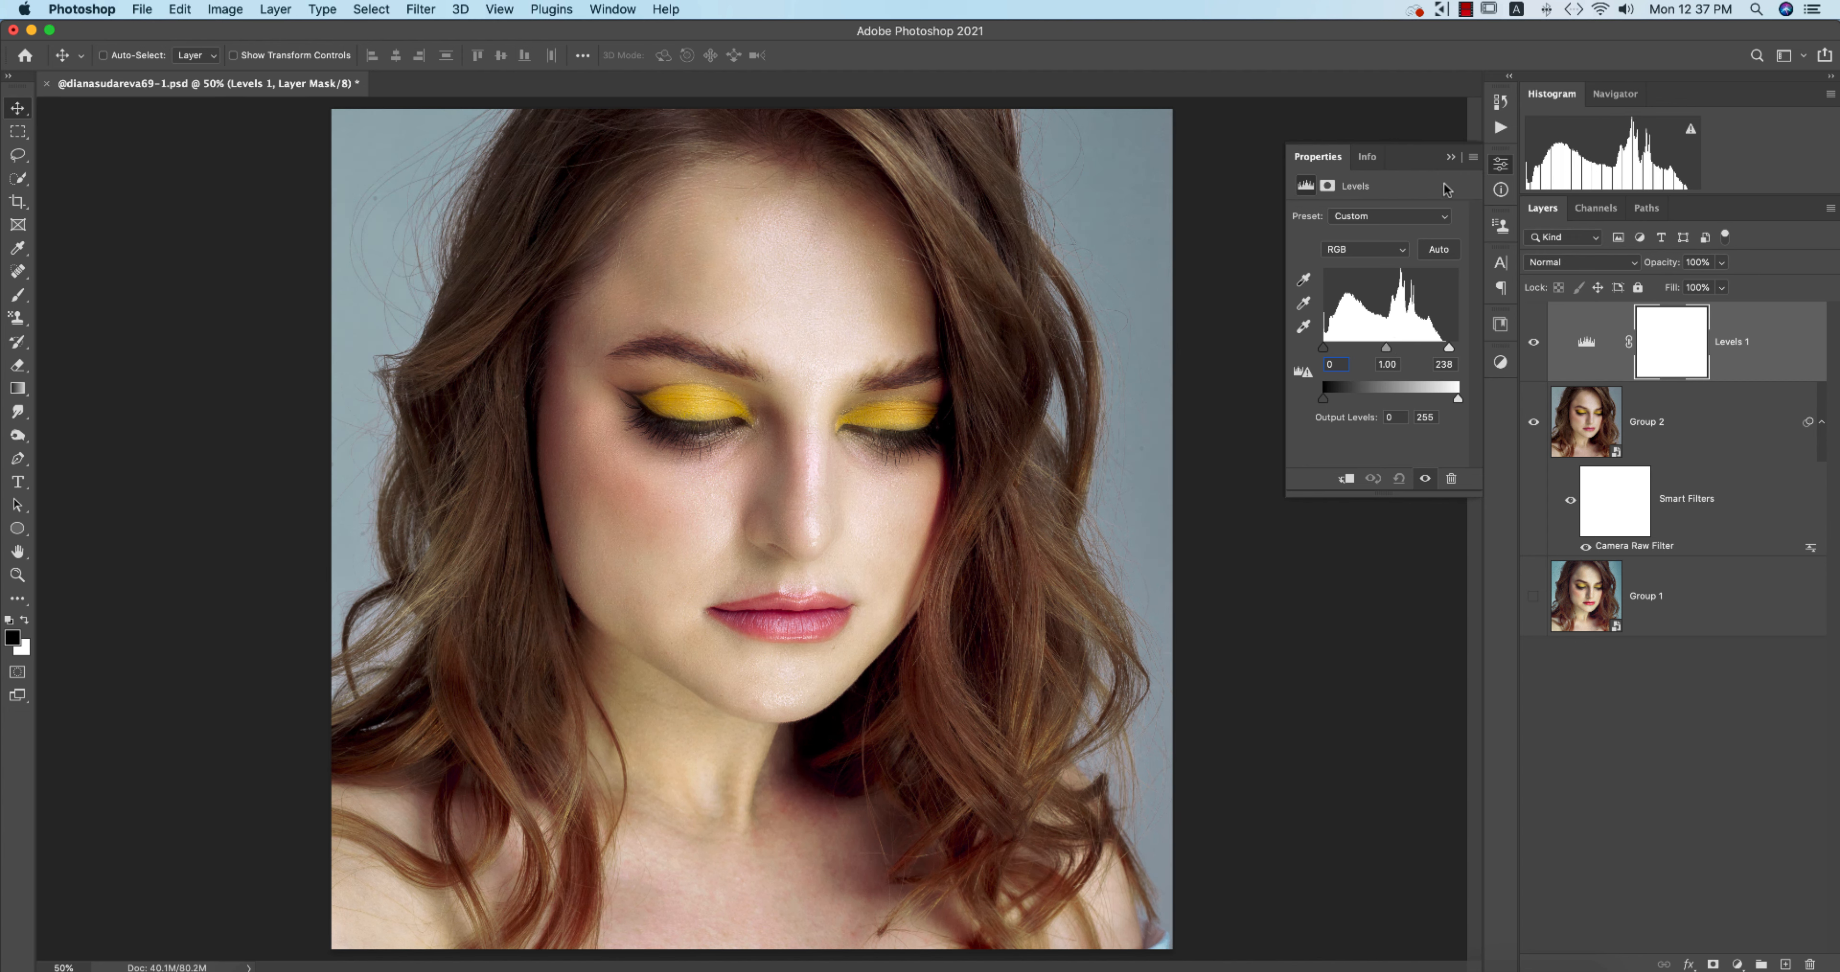
left_click(1449, 158)
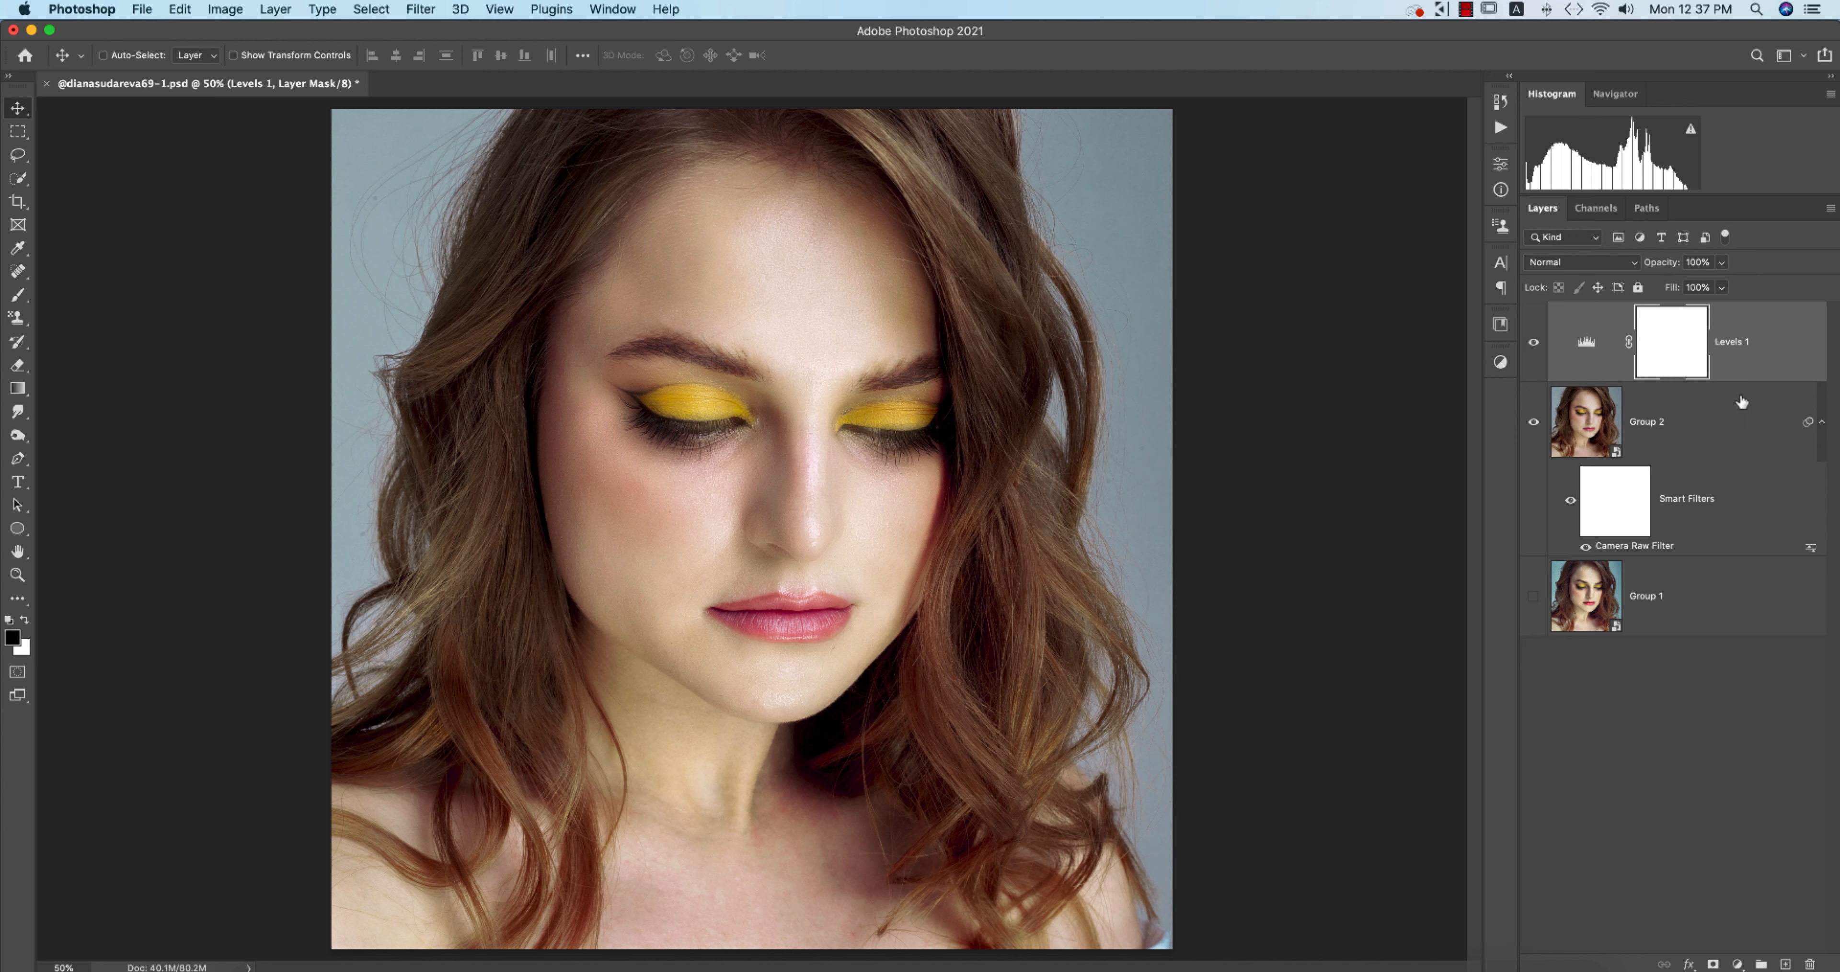
left_click(1532, 343)
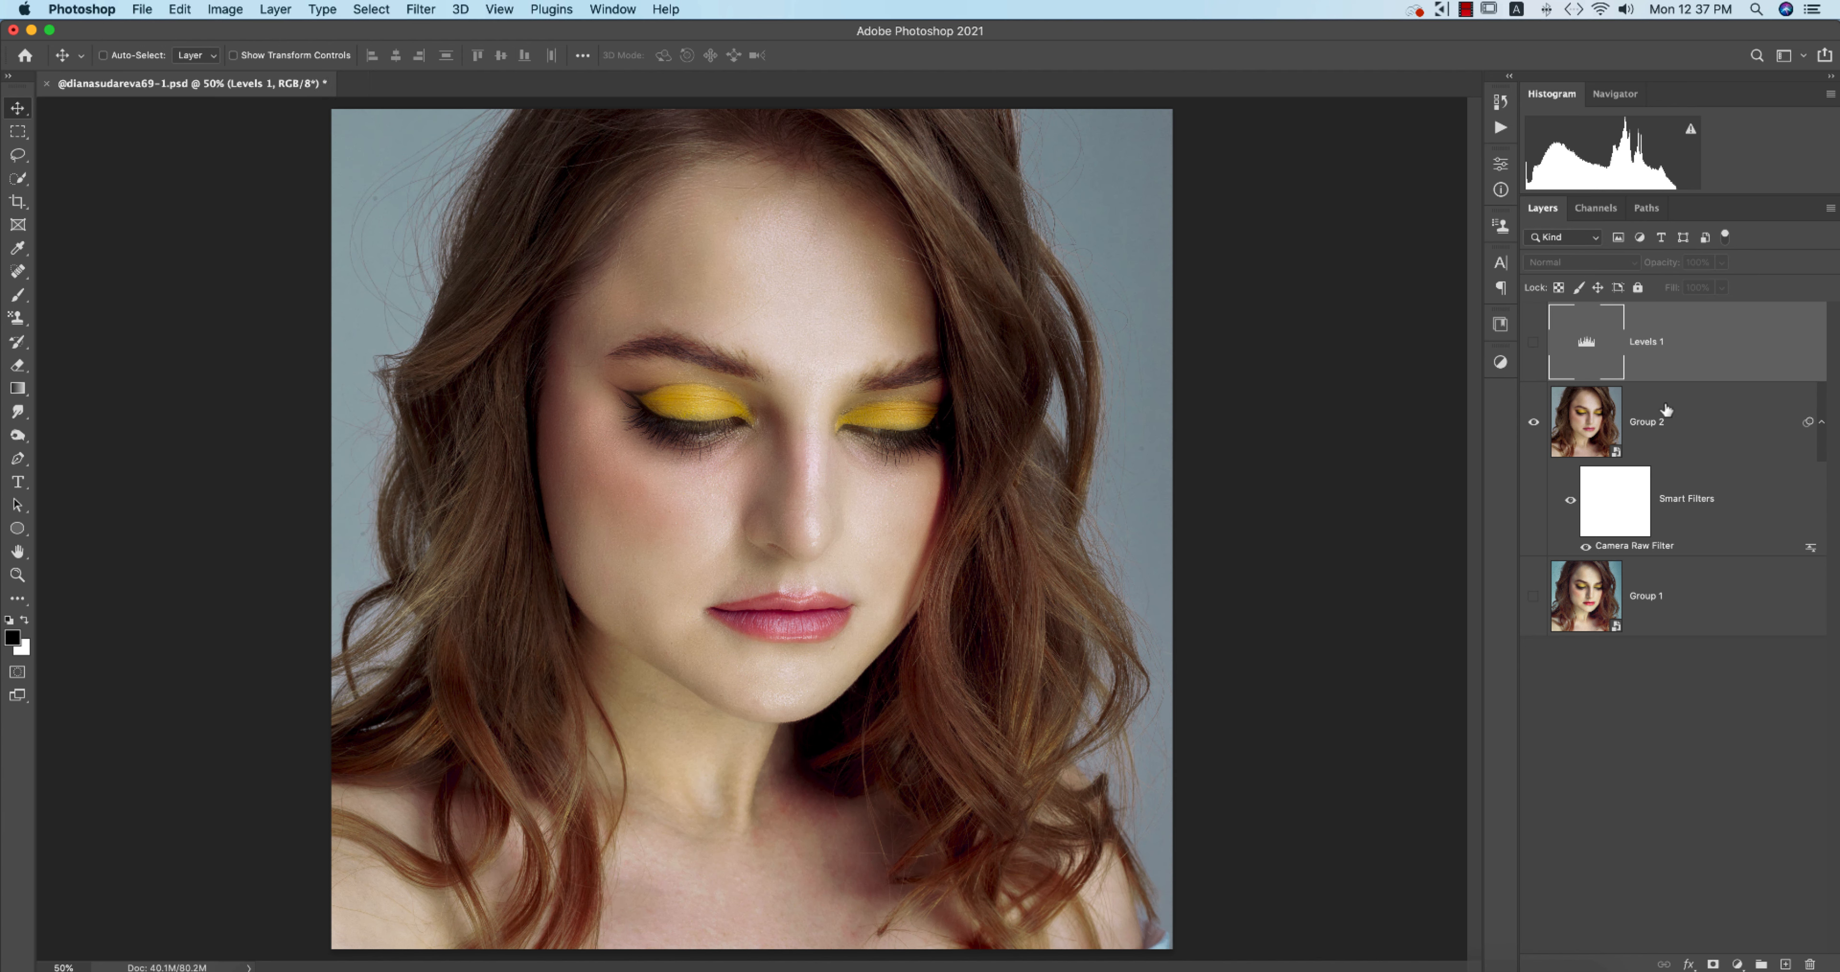
key("BackSpace")
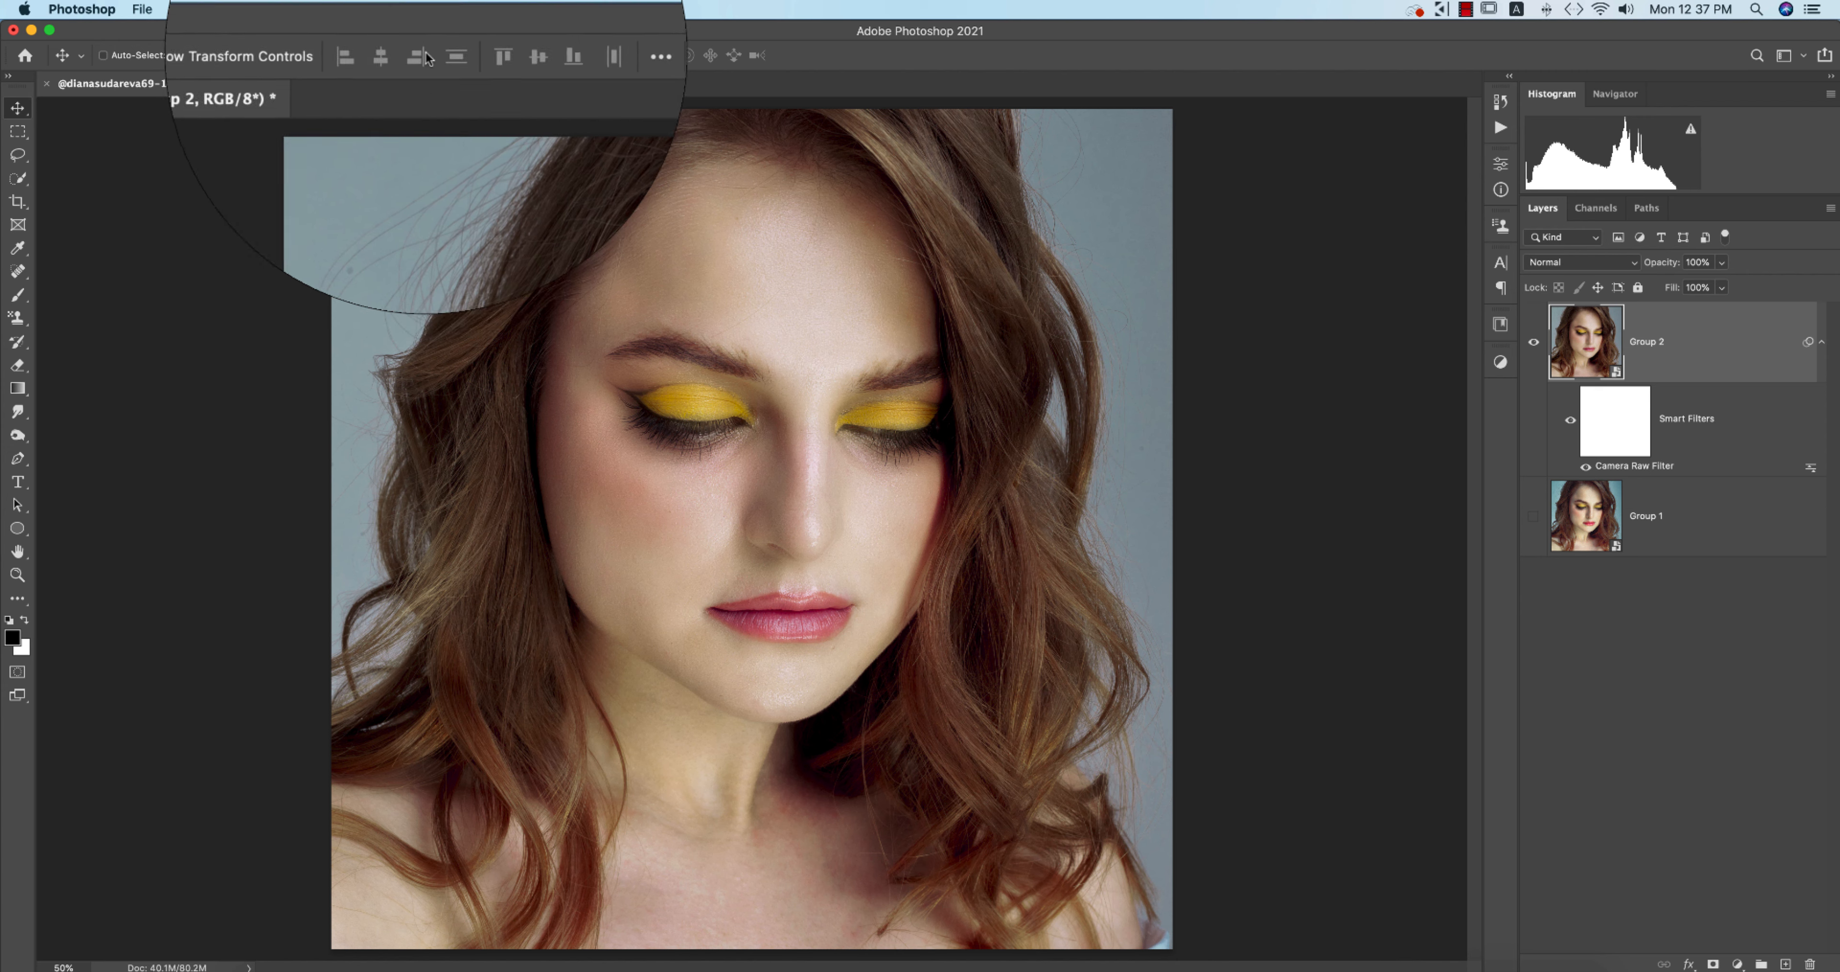
Apply the Color Efex Pro 4 Cross Processing filter to Group 2 with a newly chosen method, postponing the Nik Collection update.
left_click(421, 9)
mouse_move(536, 523)
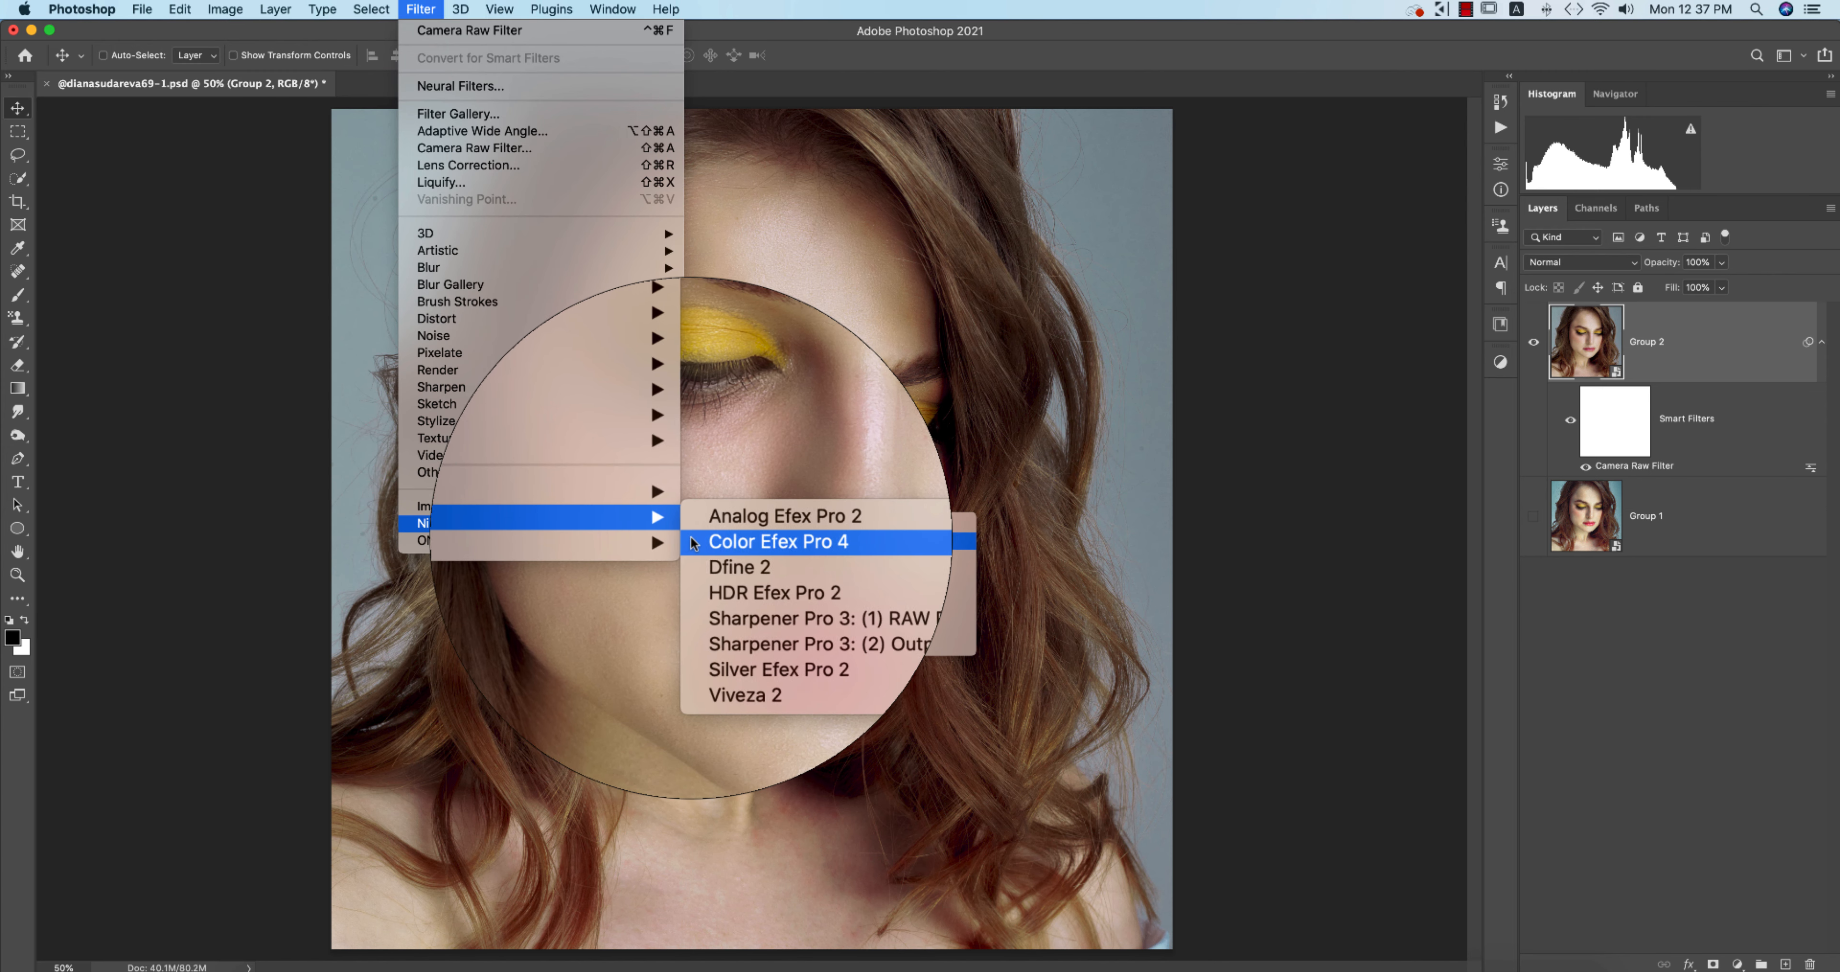
left_click(692, 545)
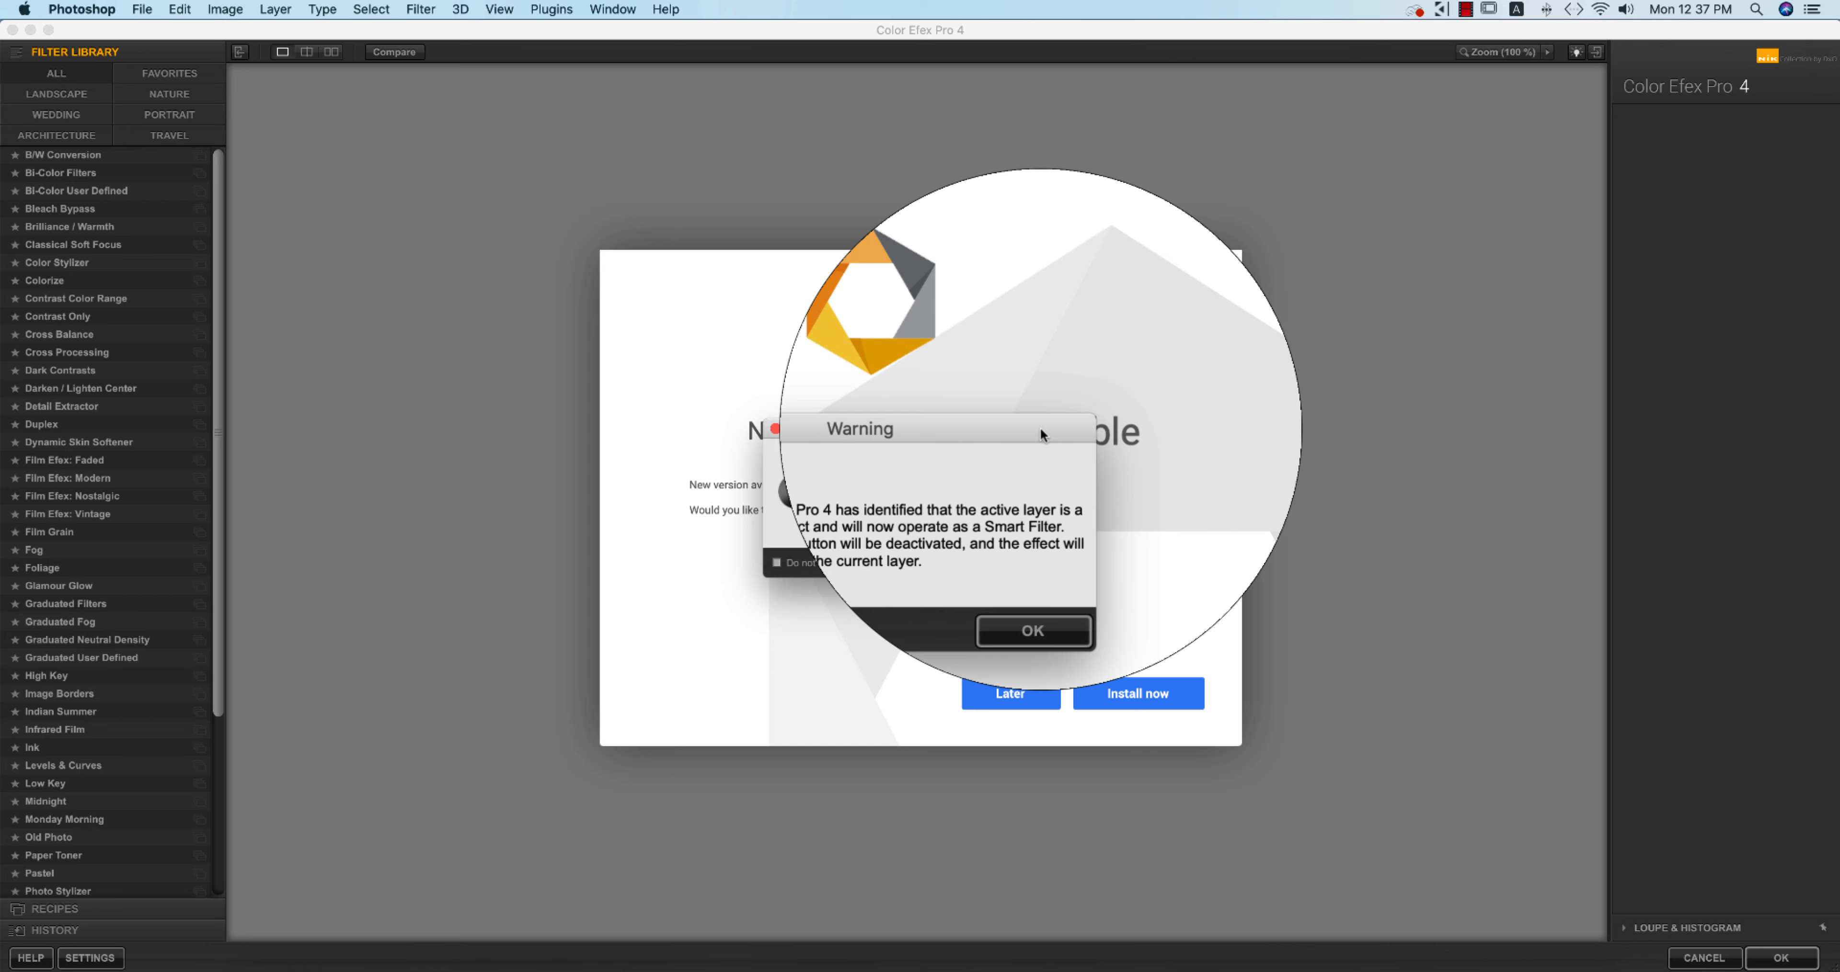
left_click(1035, 567)
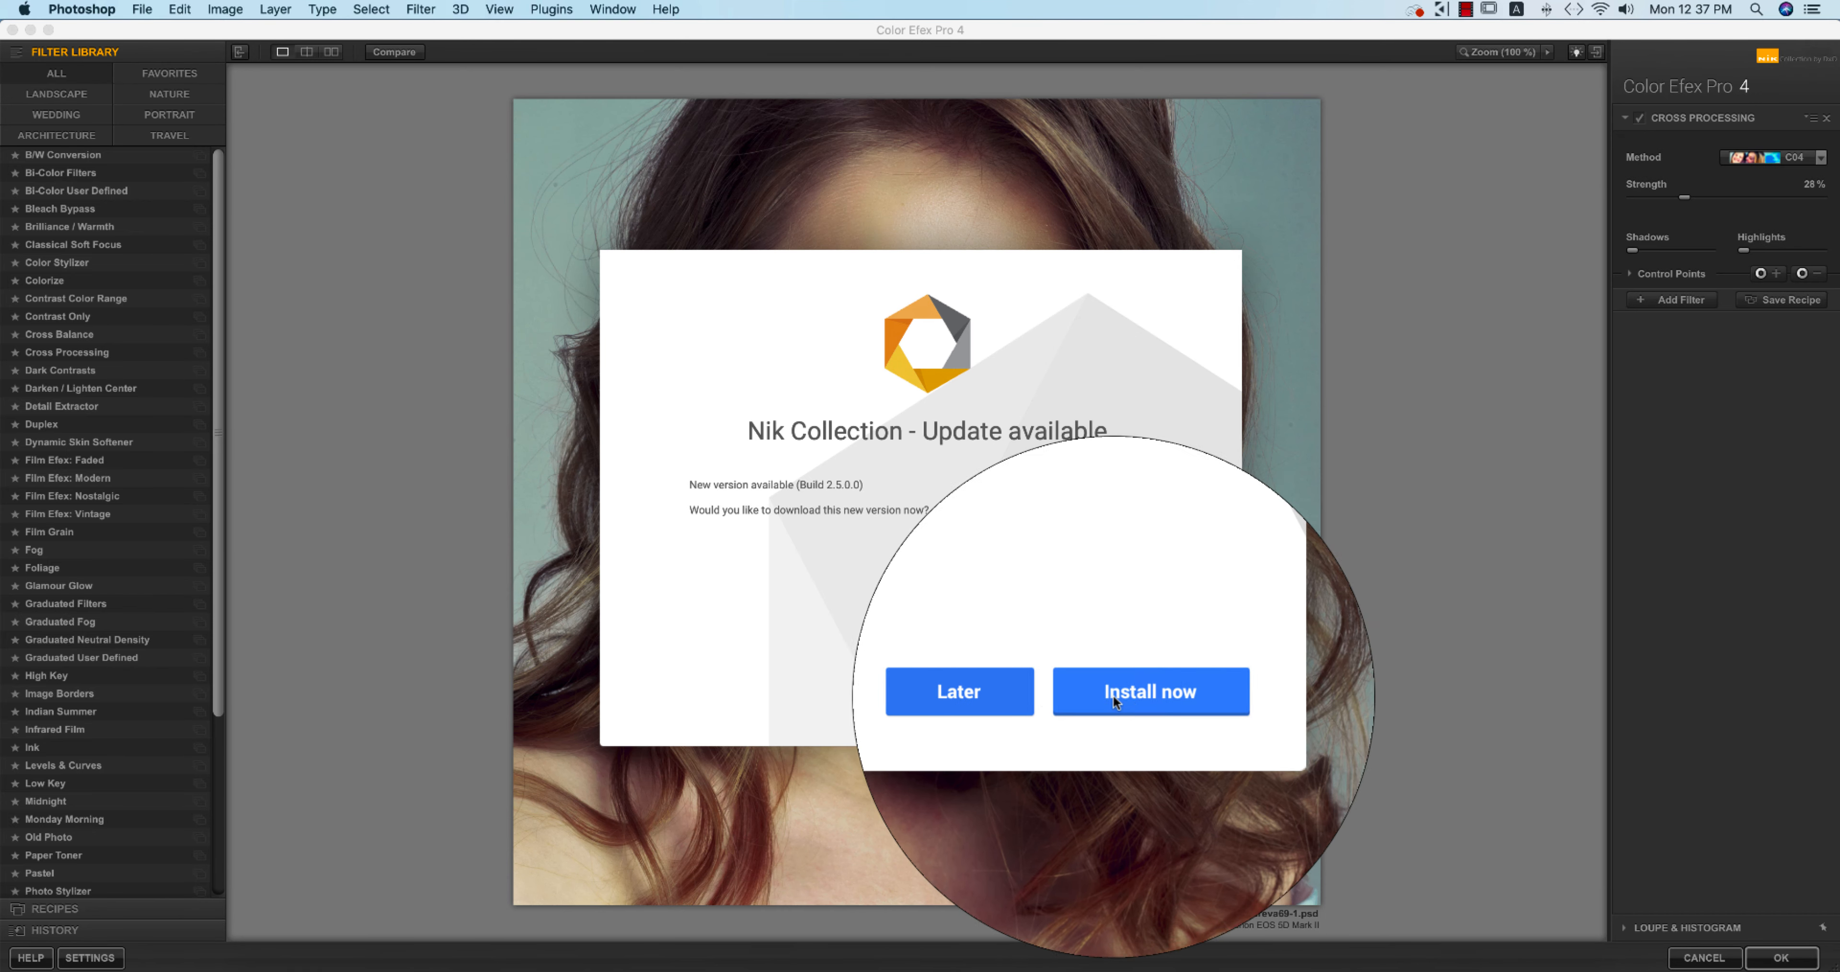
left_click(1005, 700)
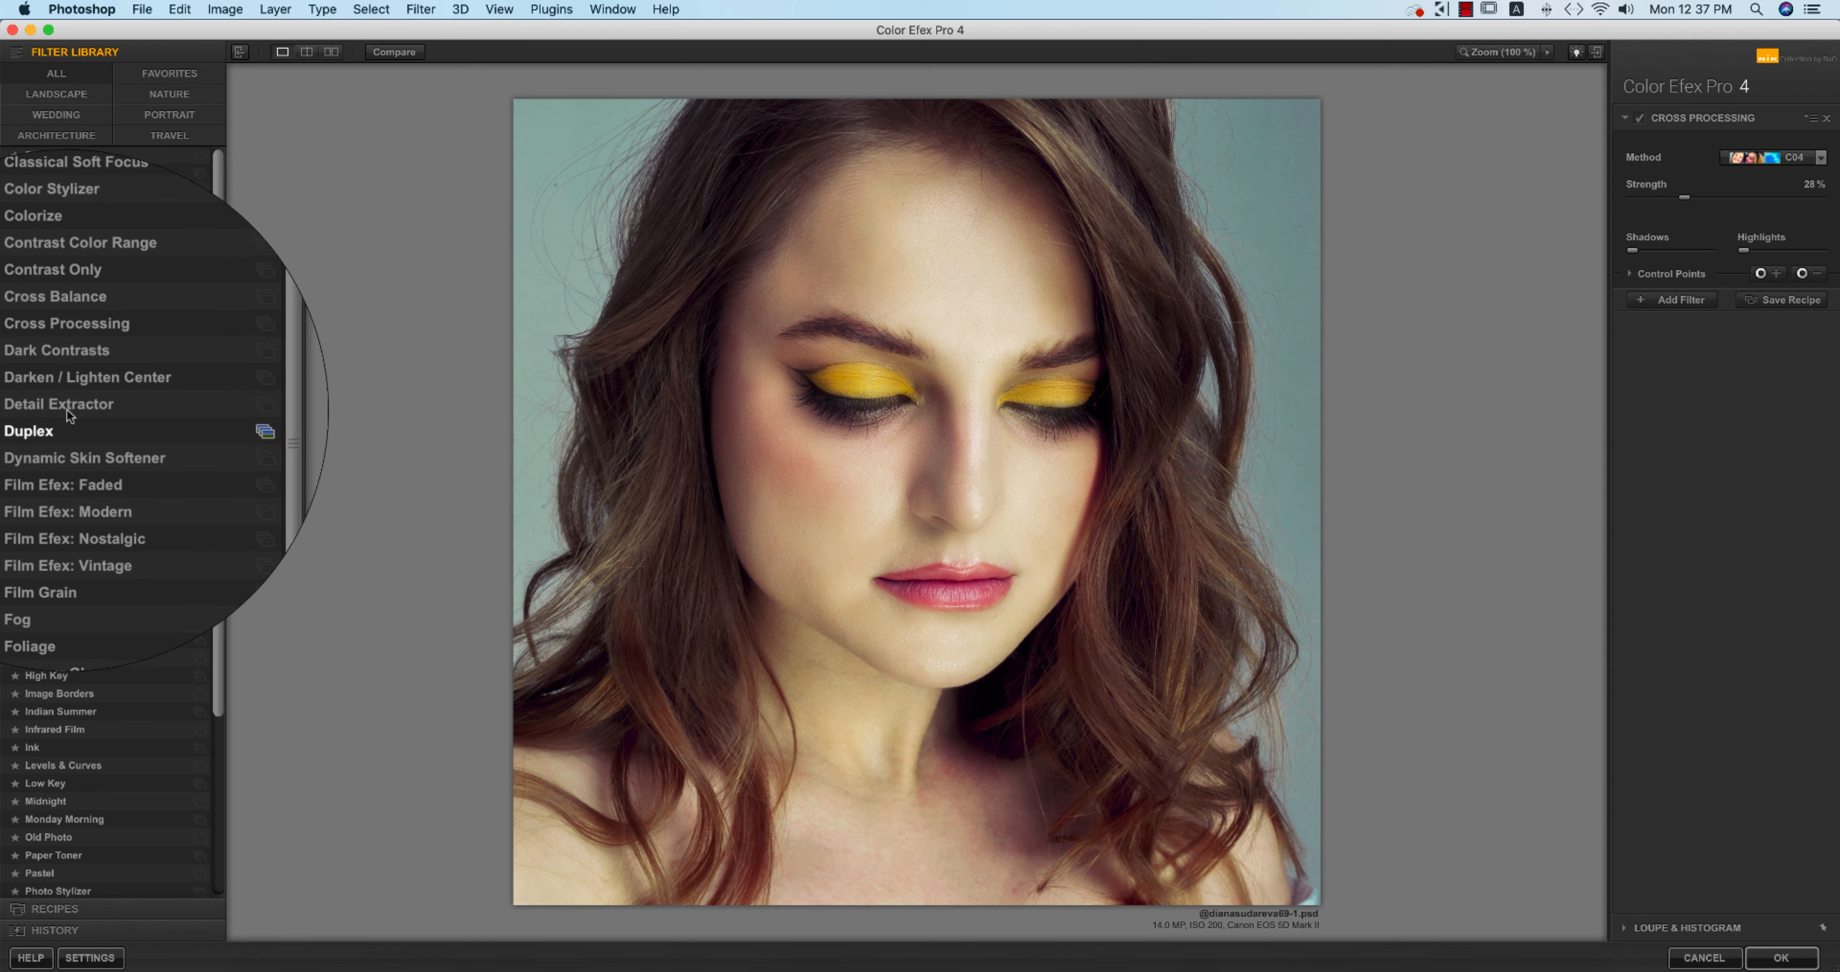
left_click(63, 351)
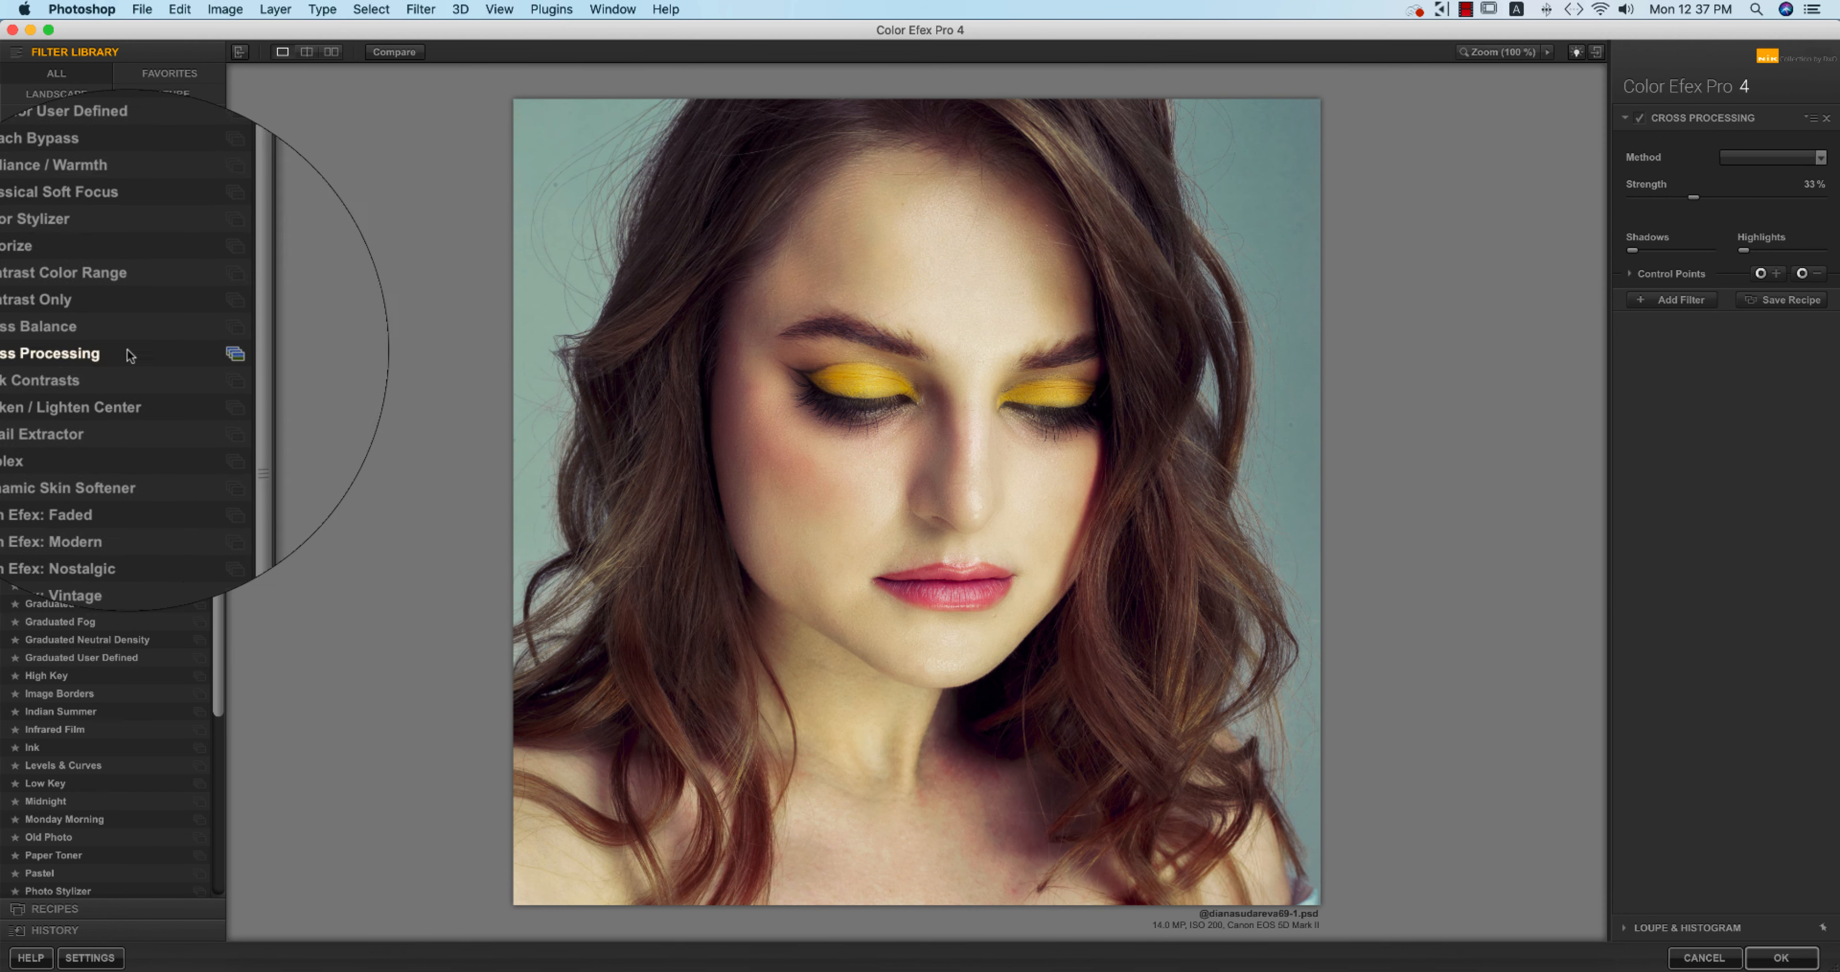
left_click(1737, 162)
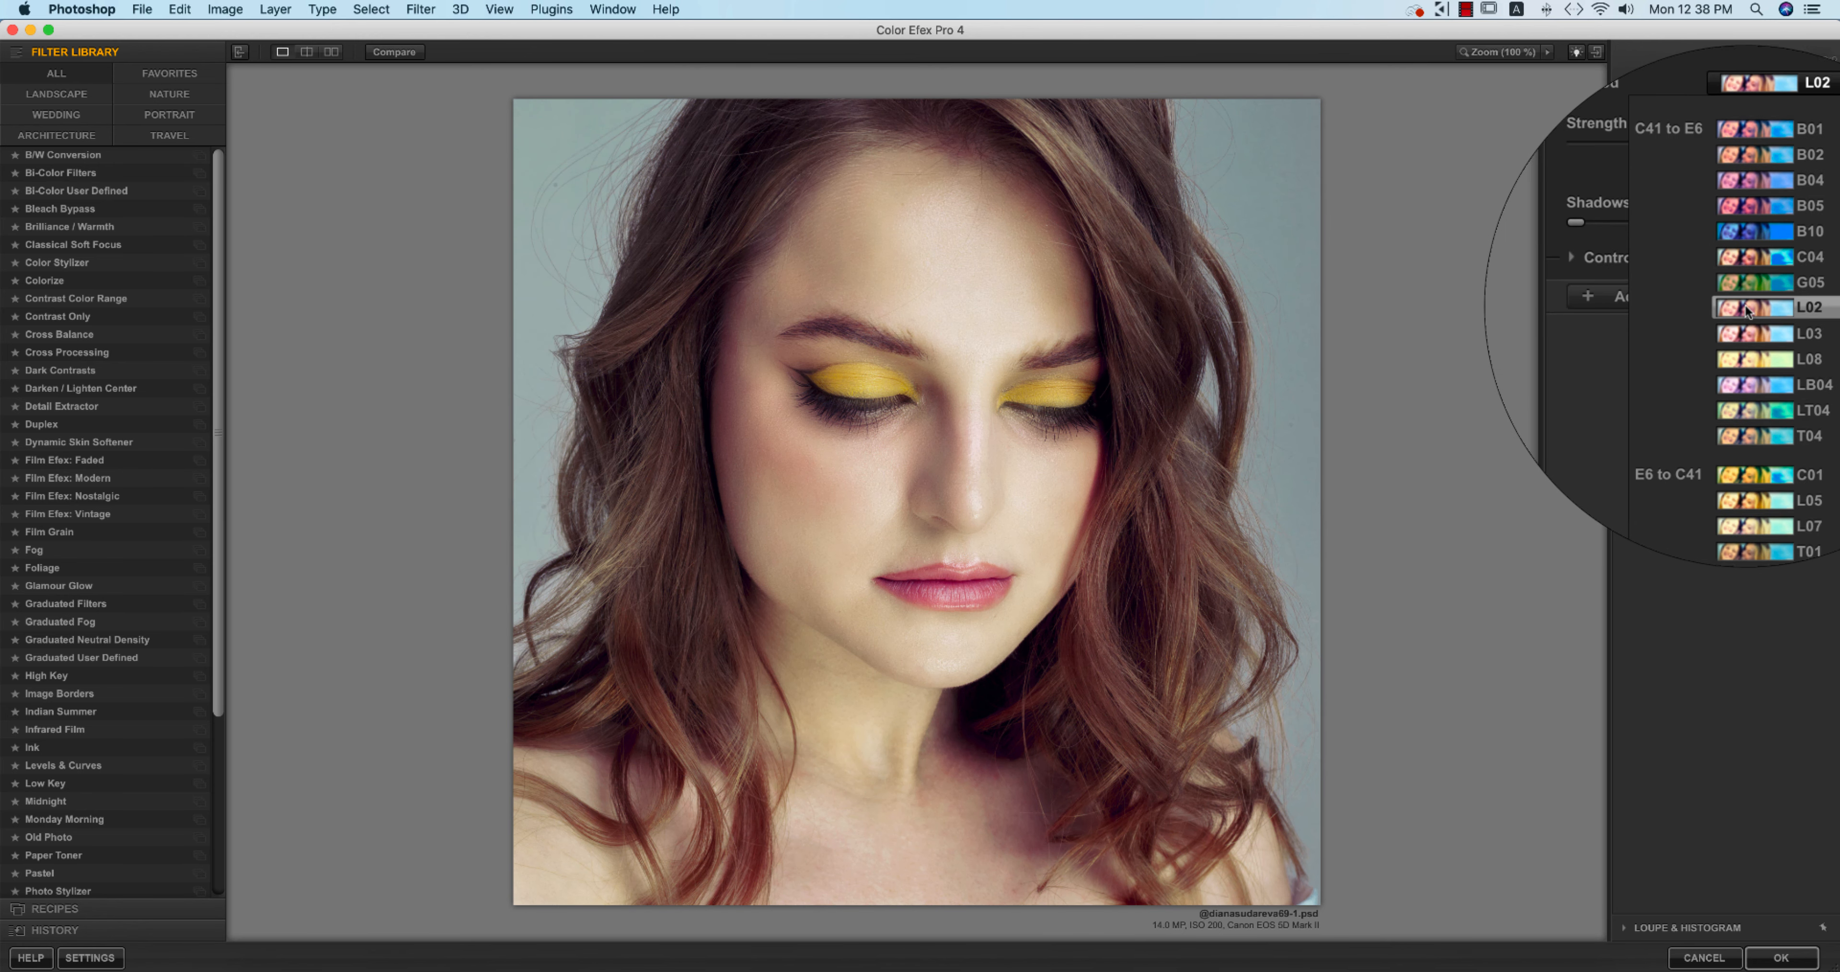
left_click(1749, 273)
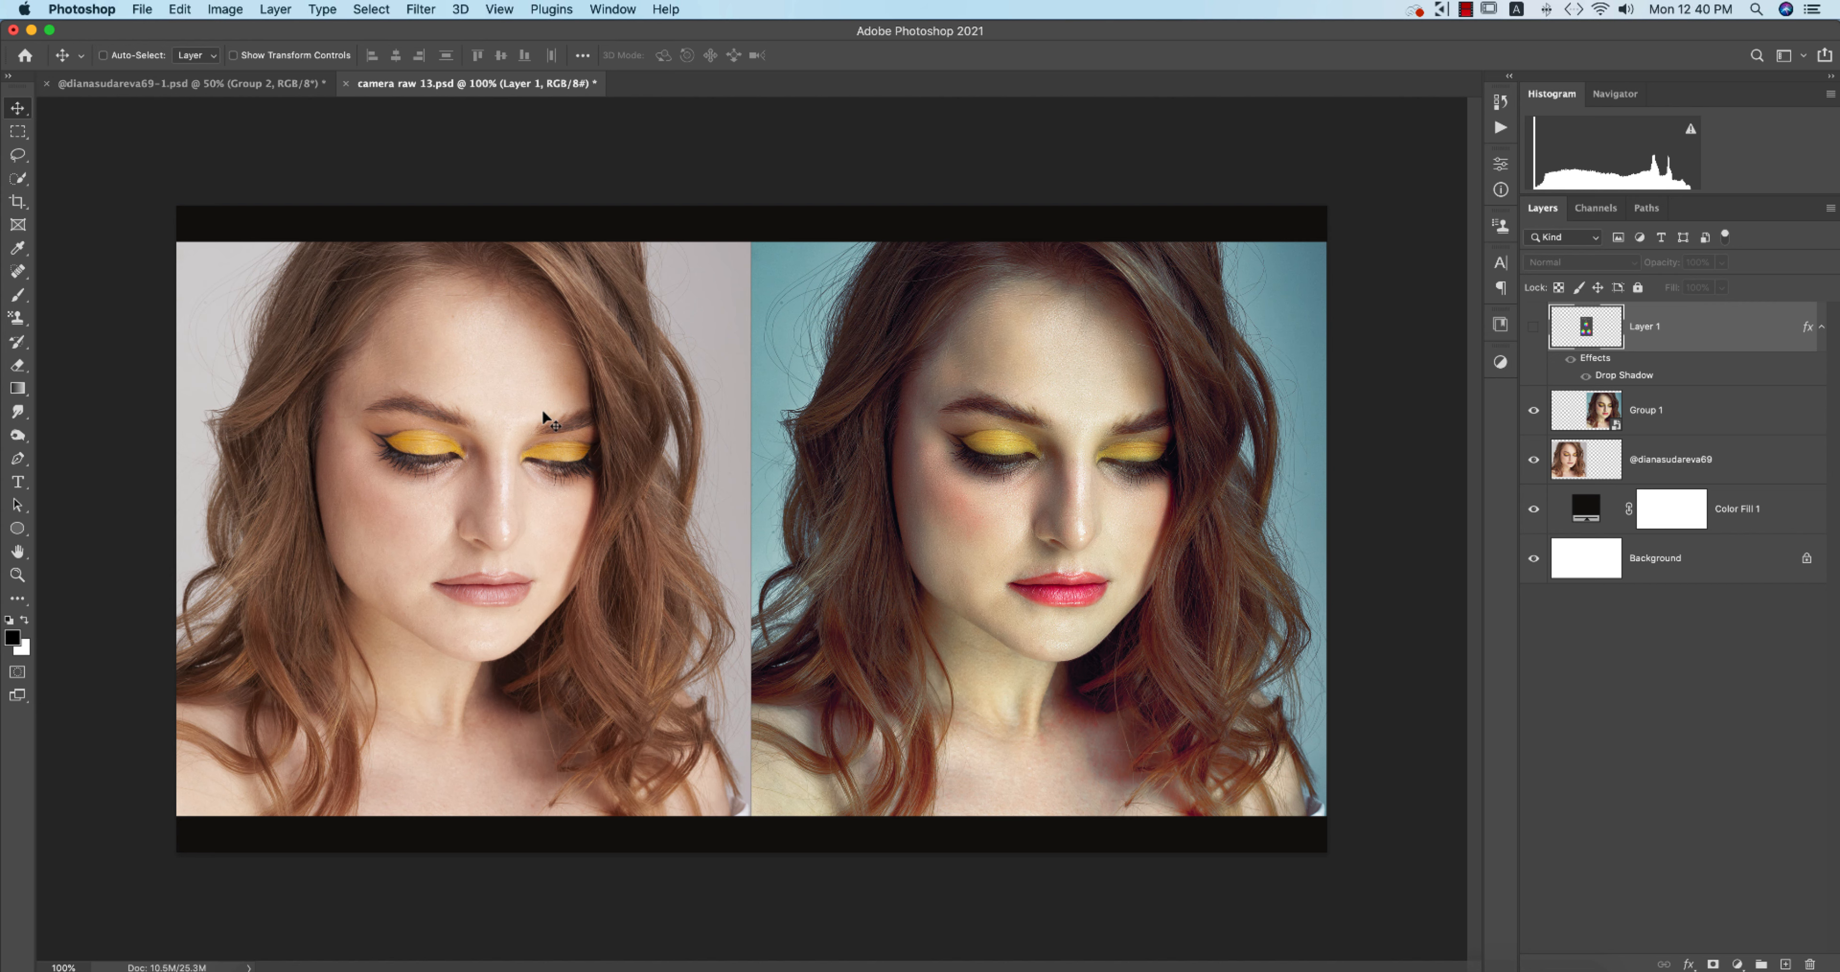
Return to the portrait document and add a Levels adjustment layer with input levels 10, 1.06 and 245.
left_click(186, 84)
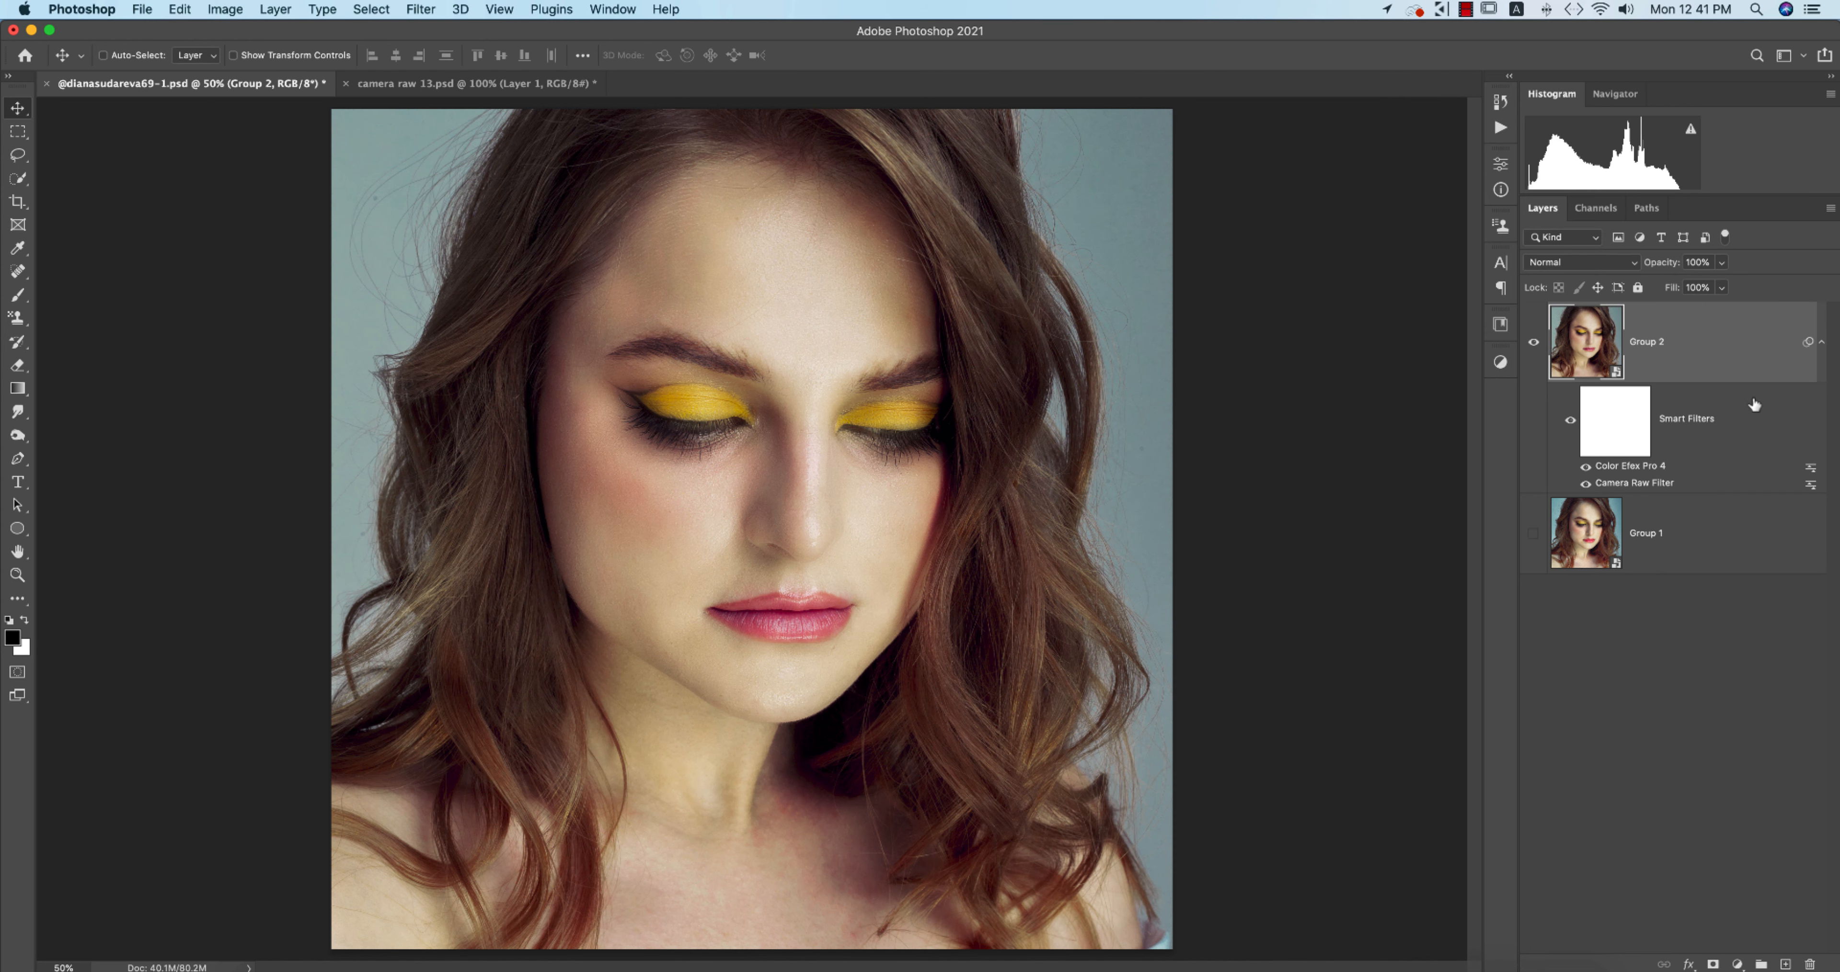
left_click(1739, 963)
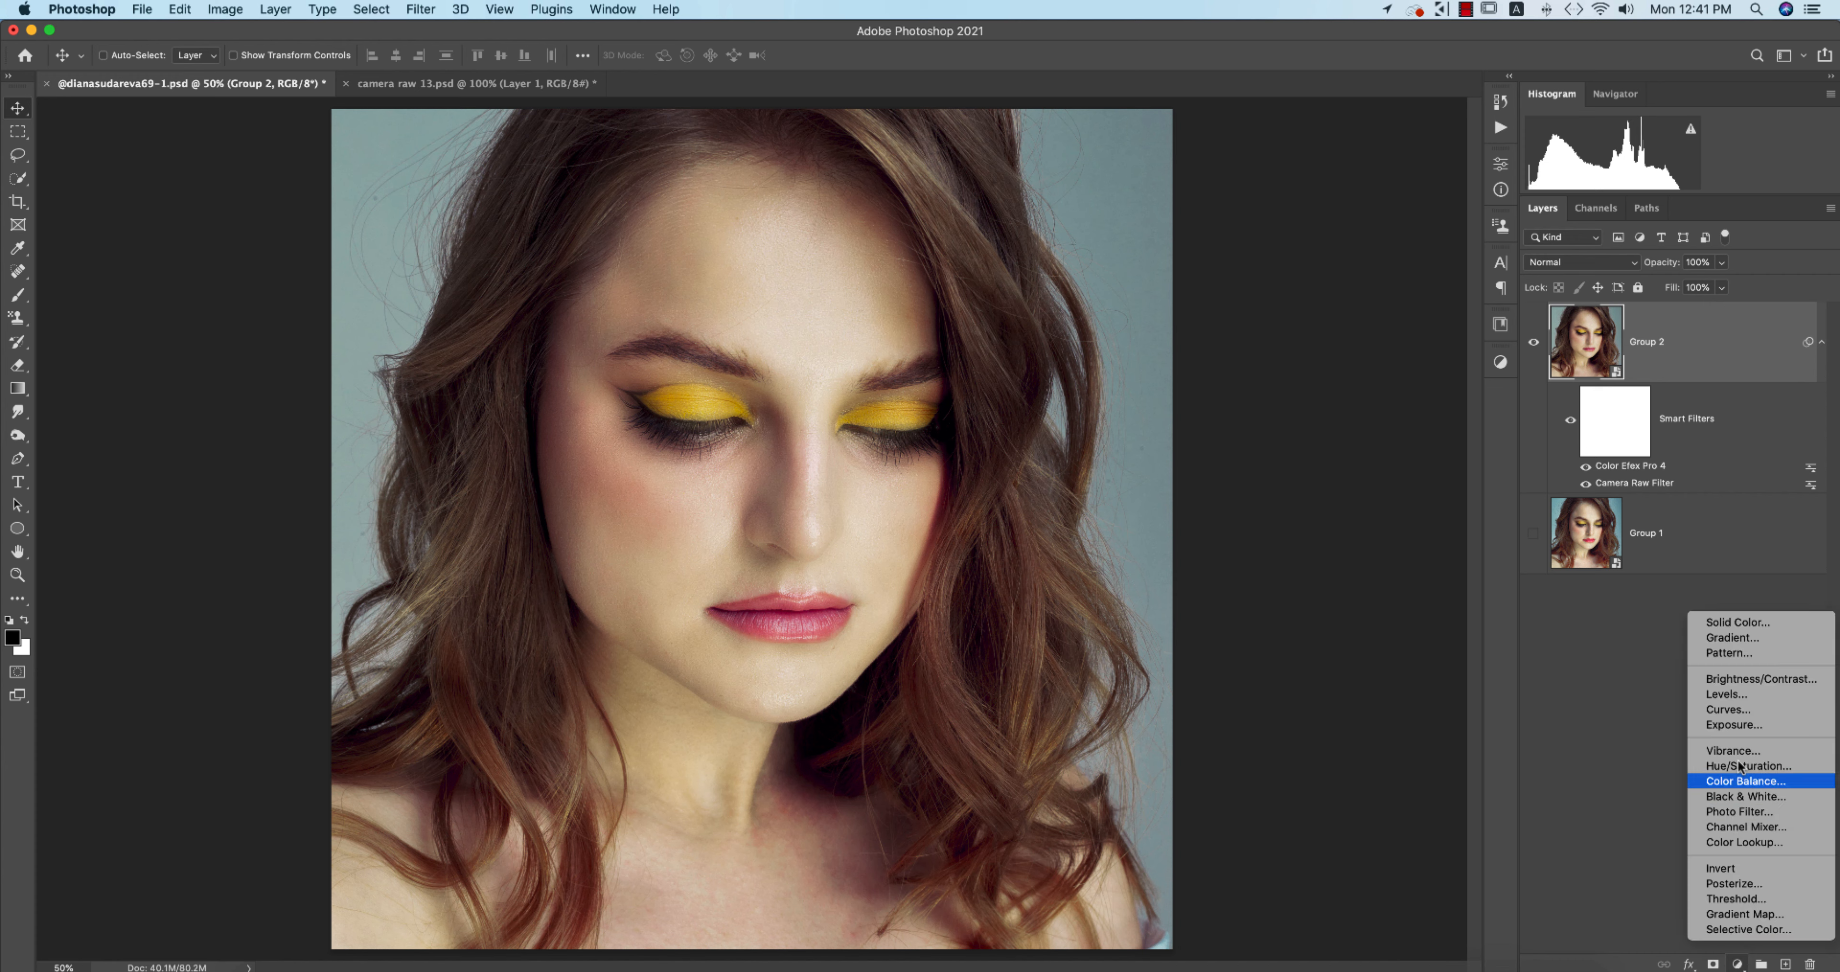
left_click(1734, 700)
left_click_drag(1322, 348, 1452, 349)
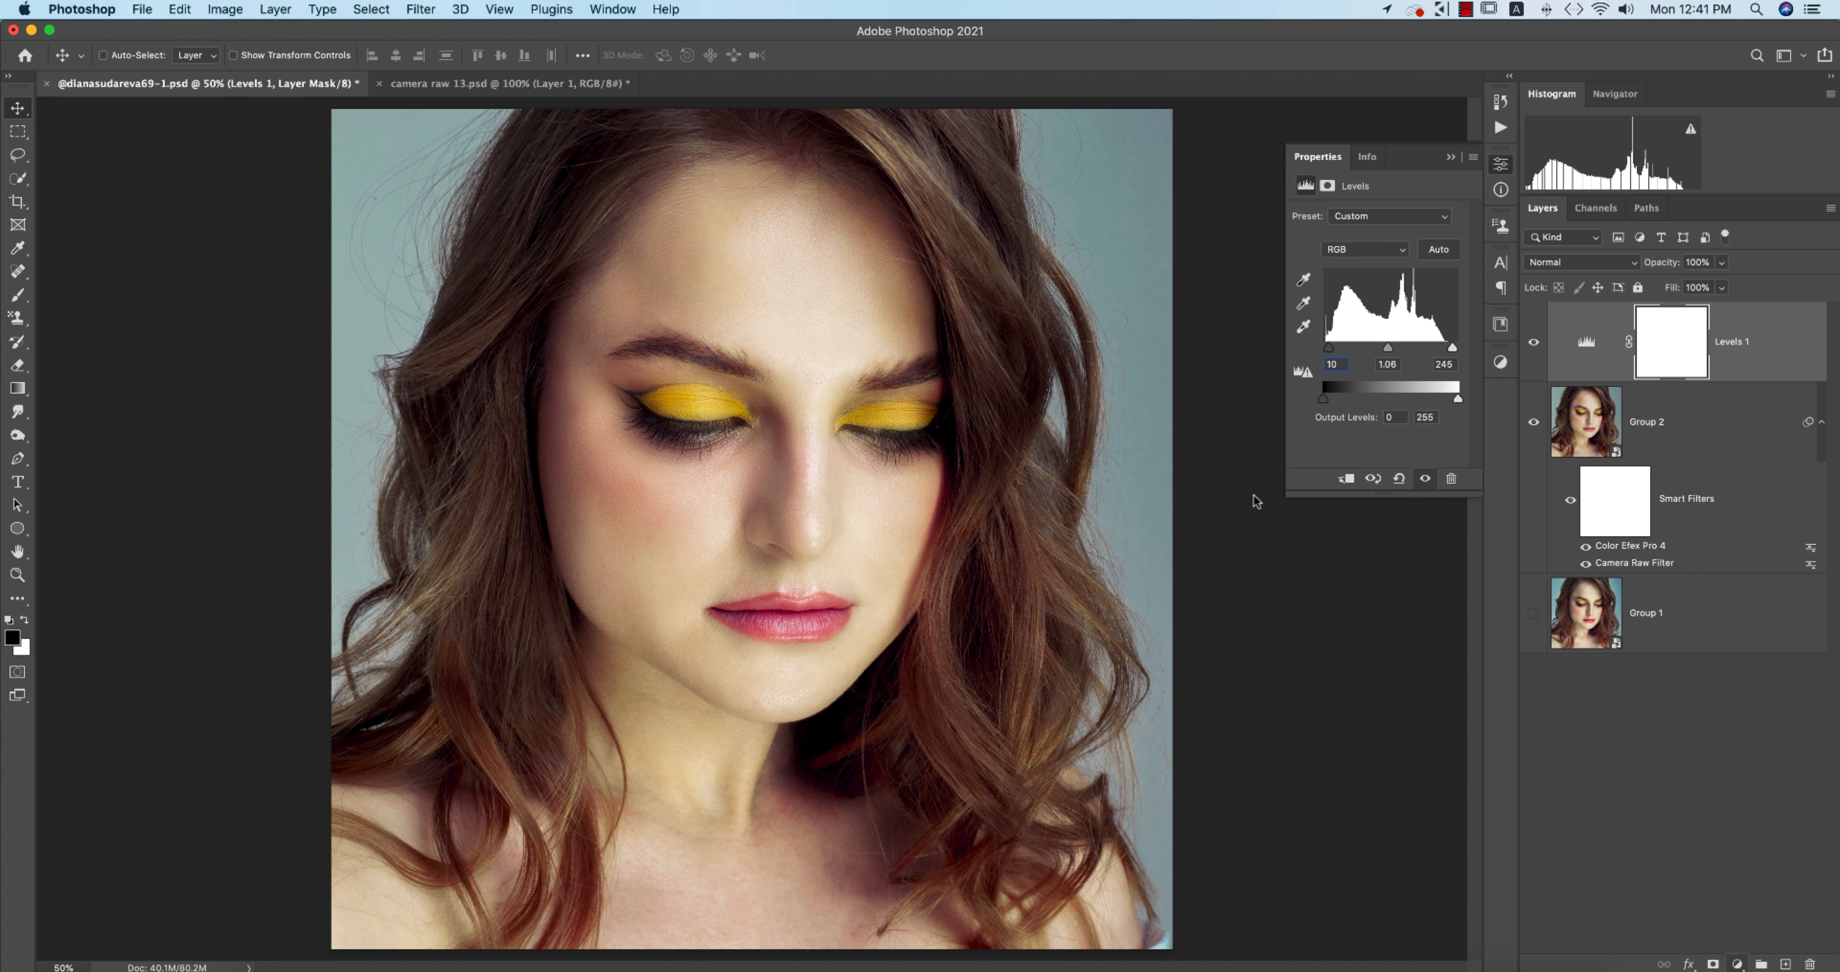
Add a Brightness/Contrast adjustment layer with Brightness -5 and Contrast 10, and bring up camera raw 13.psd for comparison.
left_click_drag(1377, 299, 1374, 266)
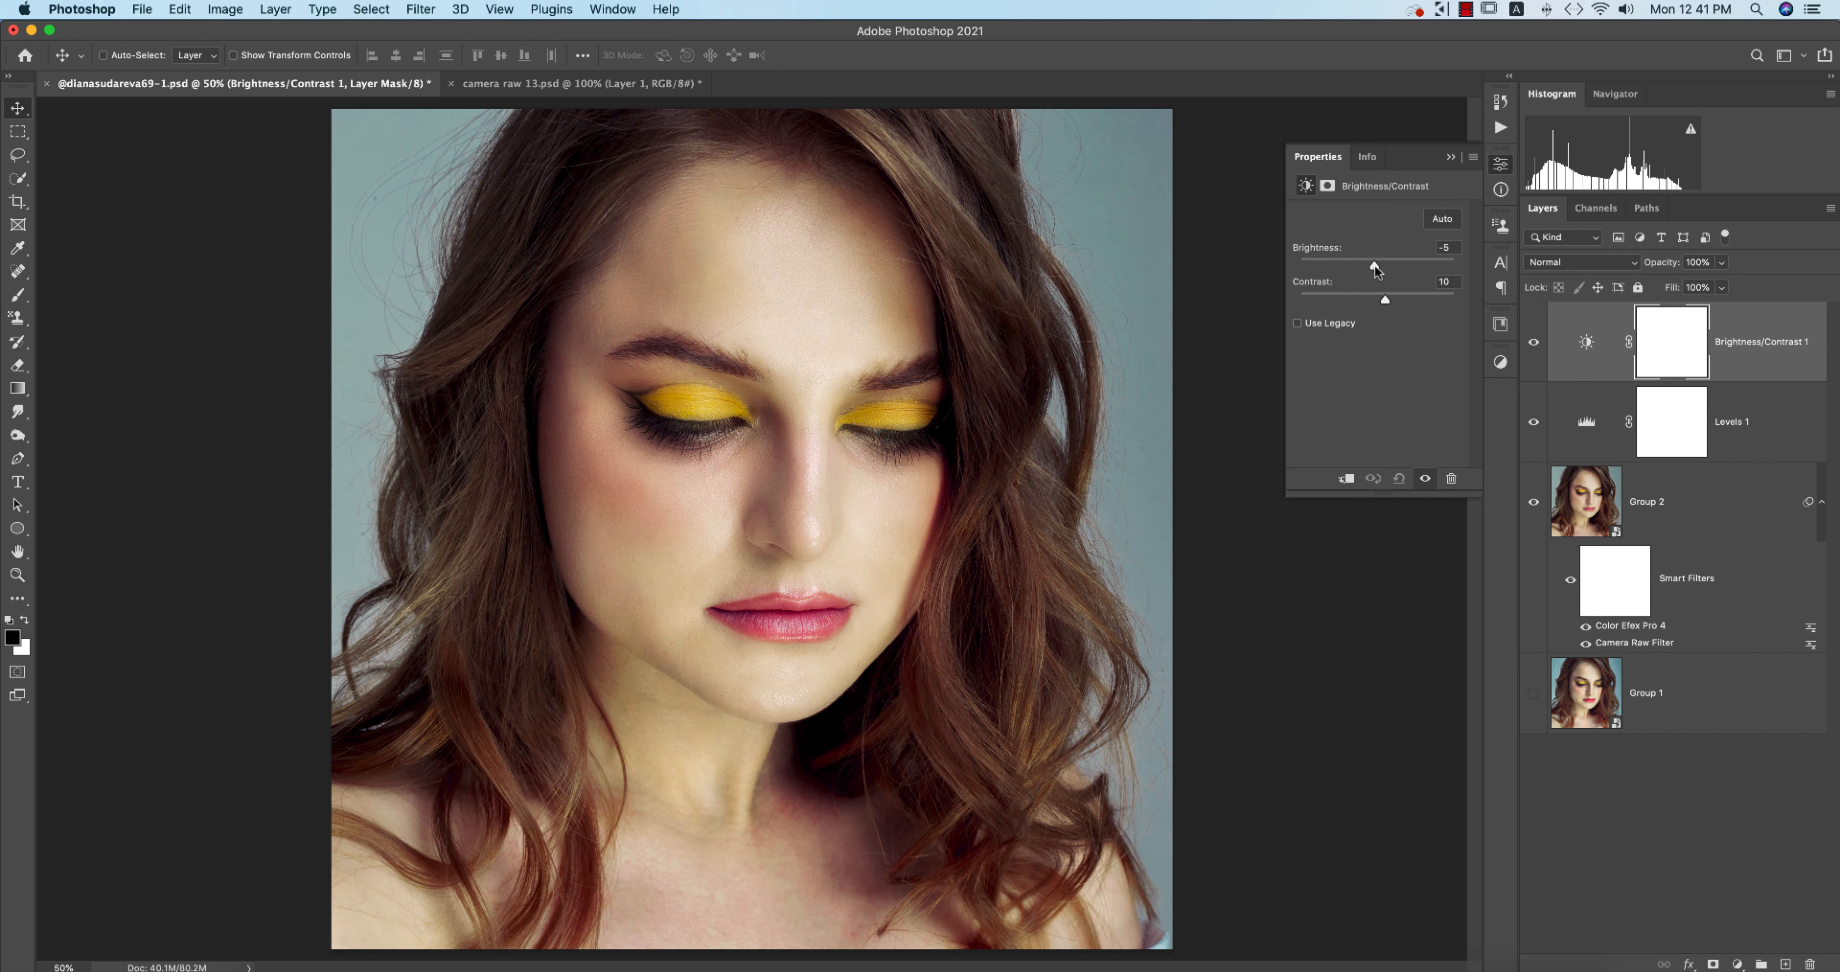
left_click(1349, 391)
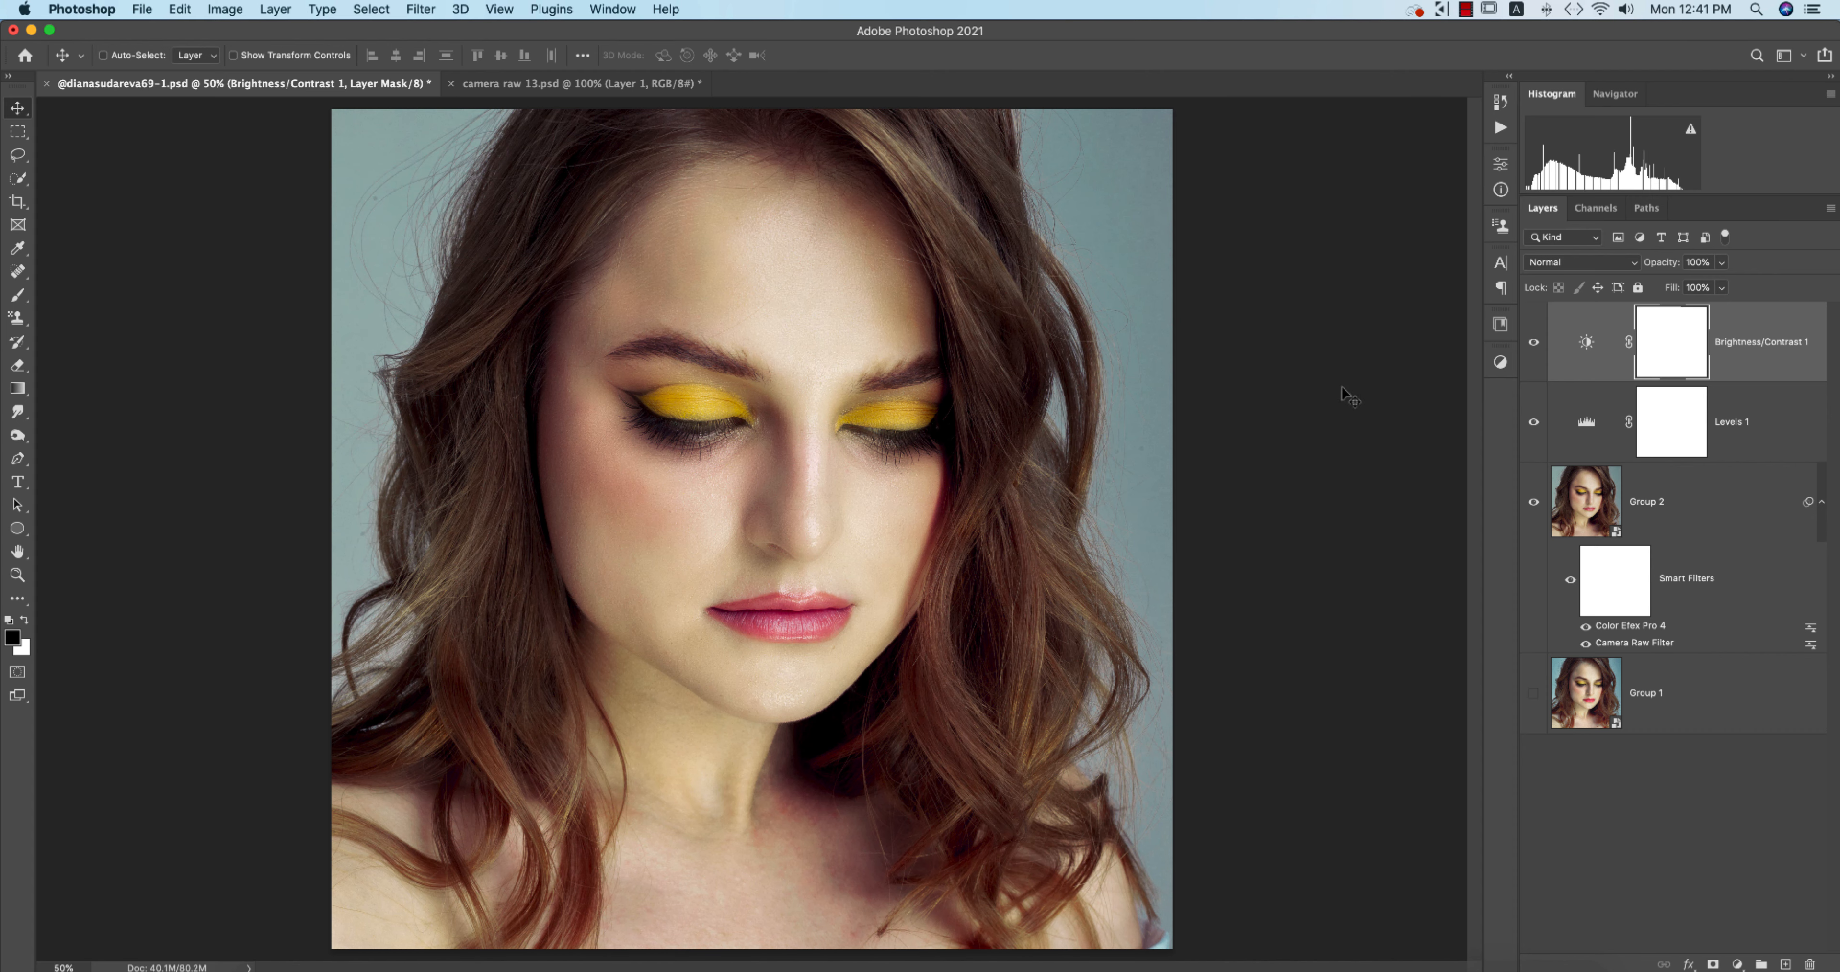
left_click(575, 84)
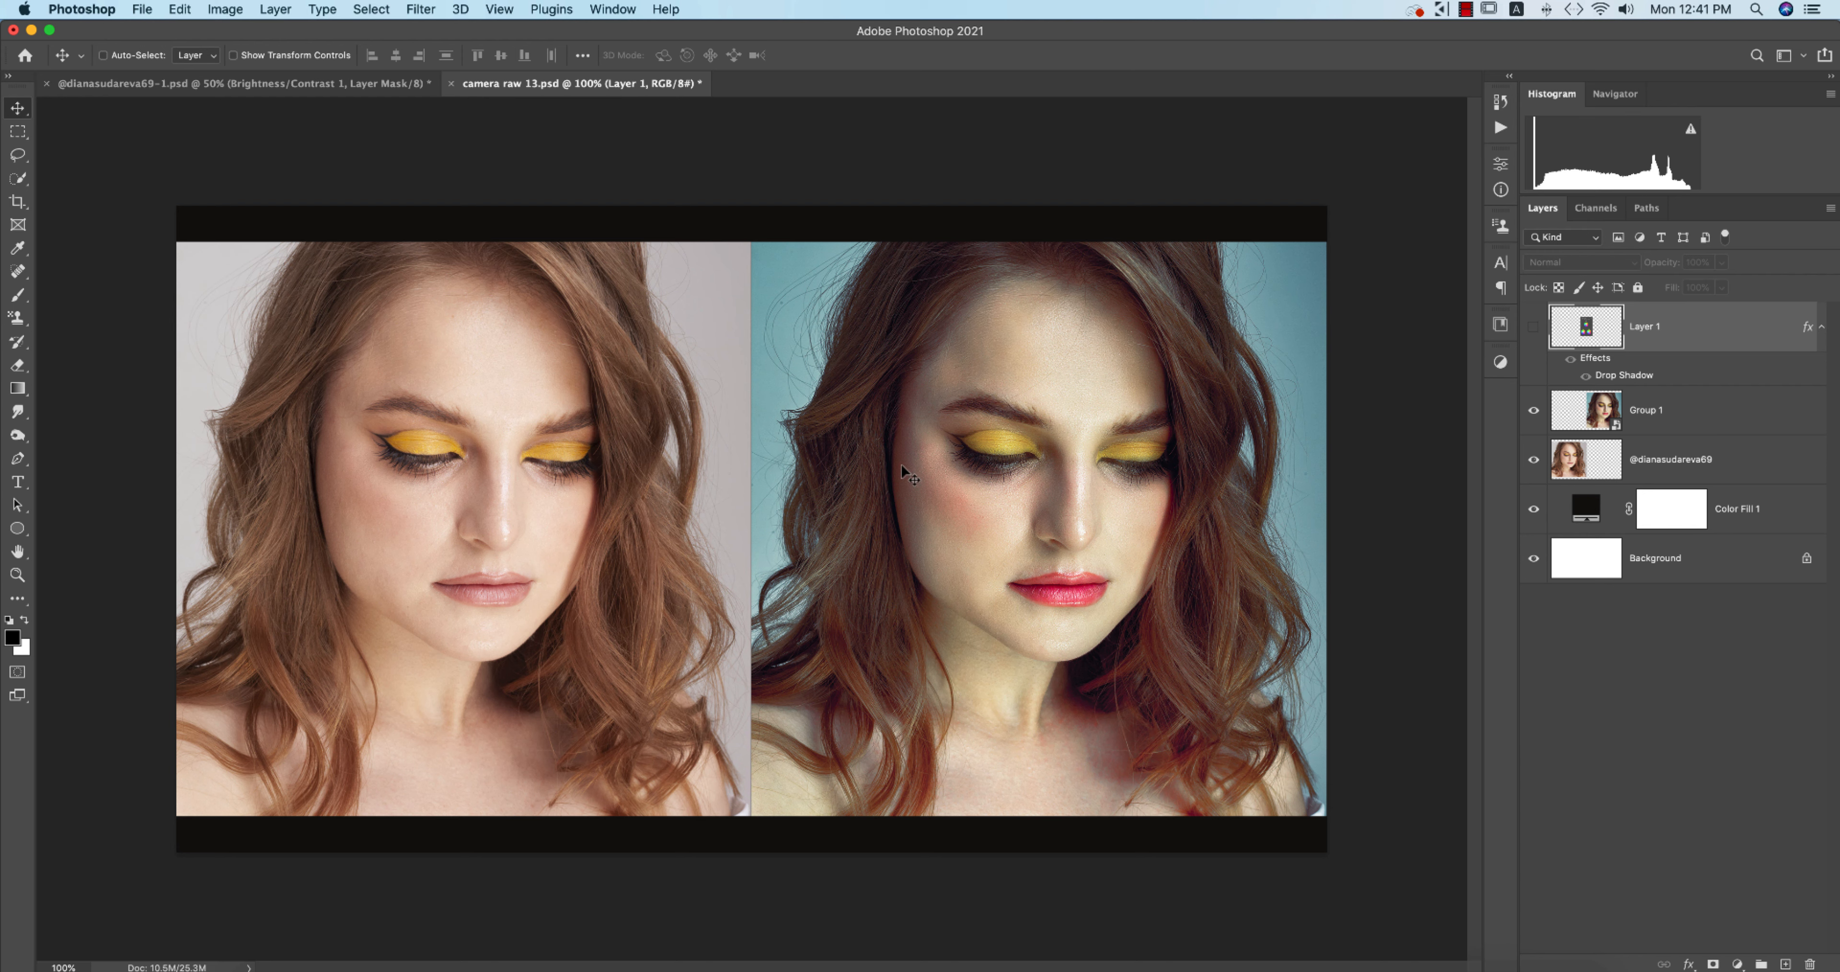
Return to the portrait document, switch to Chrome and search for "camera raw" in a new tab to reach Adobe's Camera Raw plug-in installer page.
left_click(235, 84)
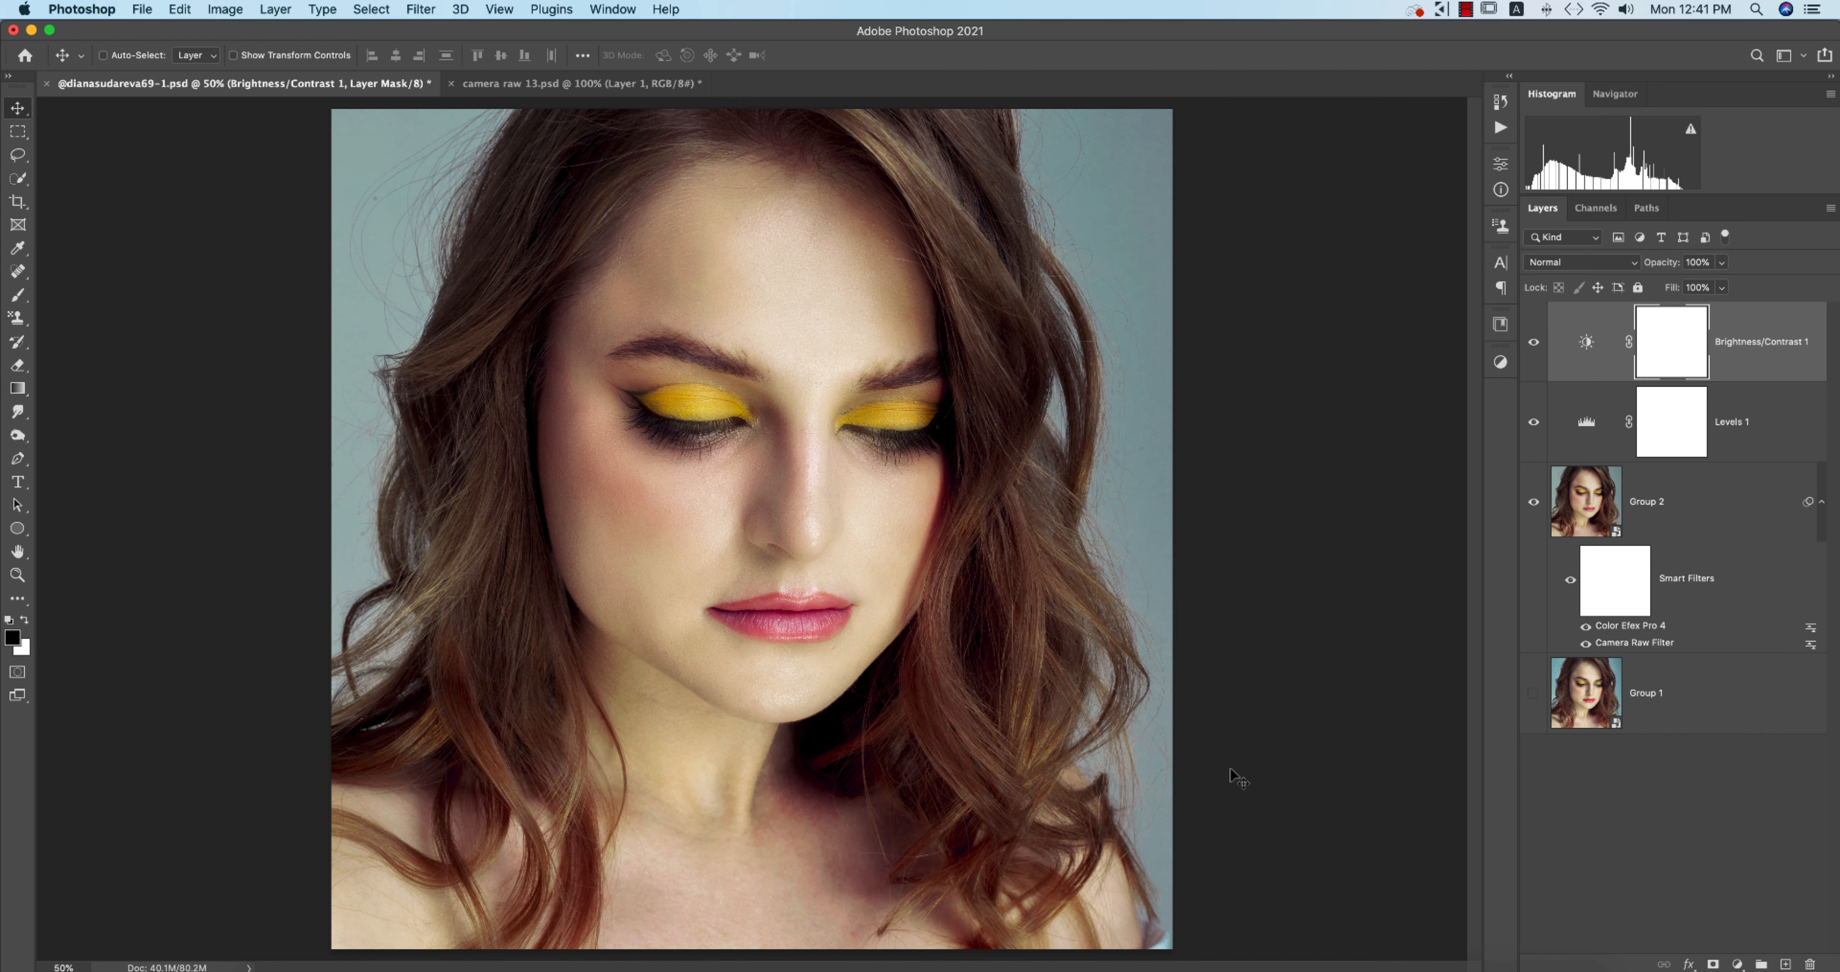
left_click(412, 960)
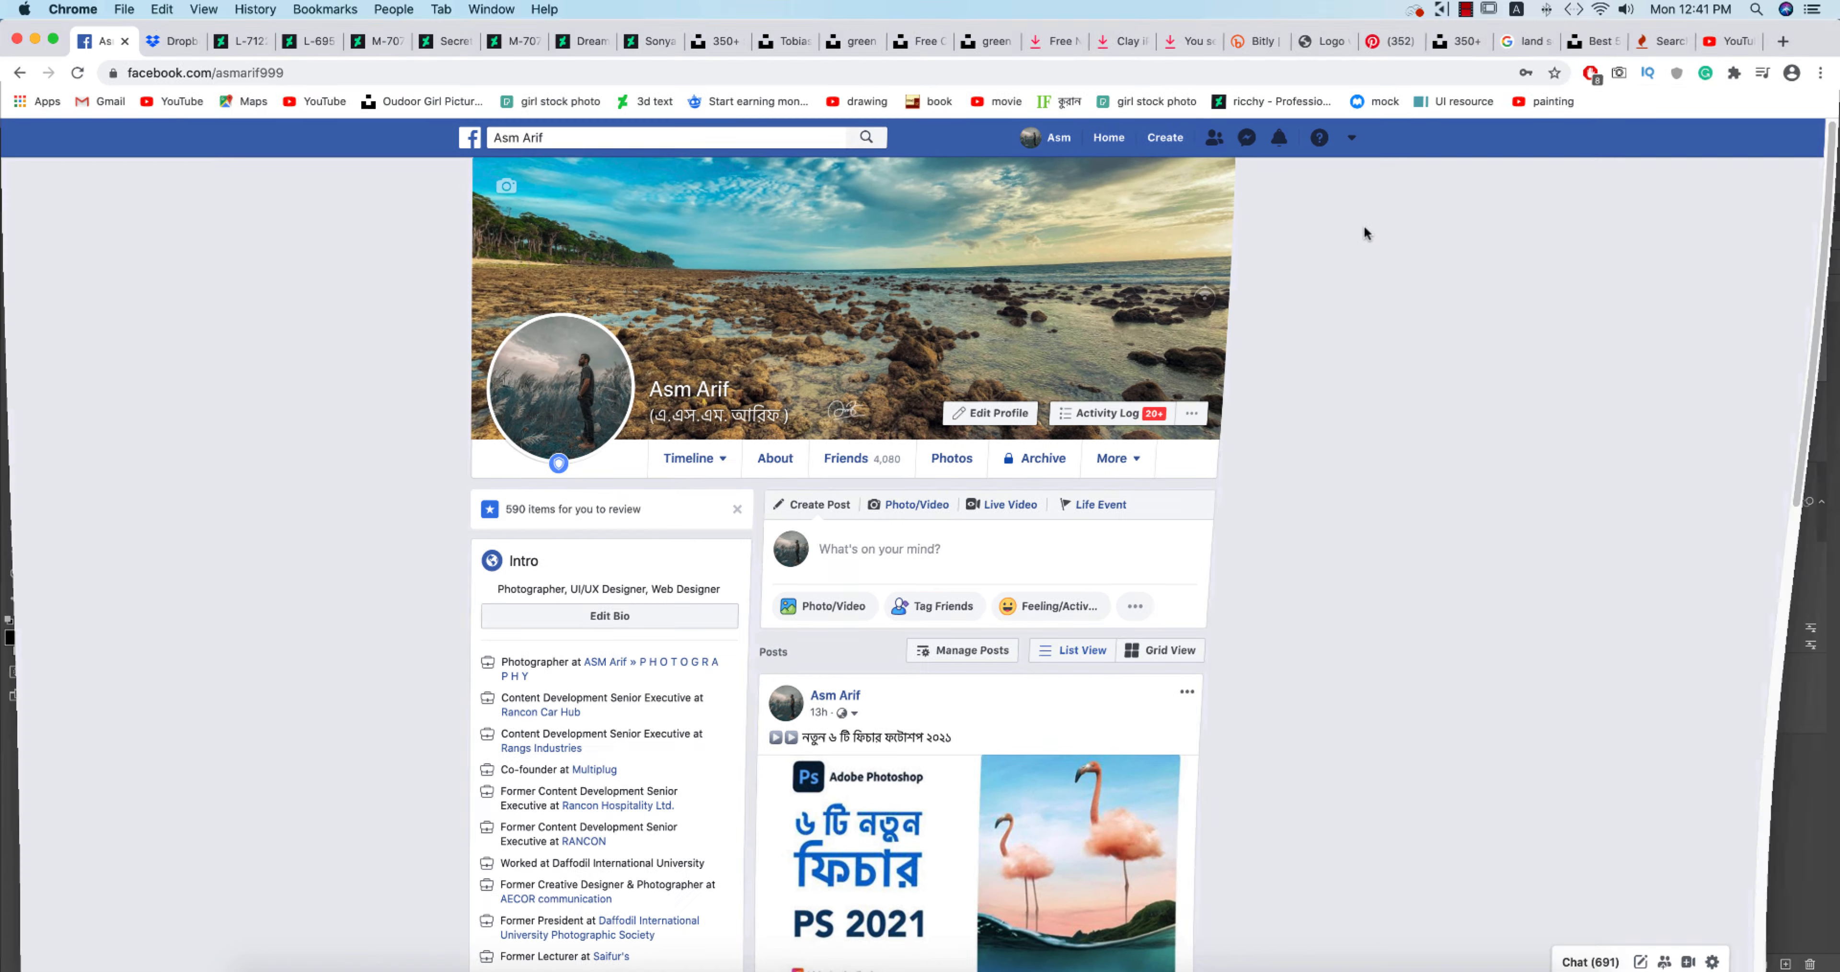
left_click(1782, 41)
left_click(1470, 73)
type("camer")
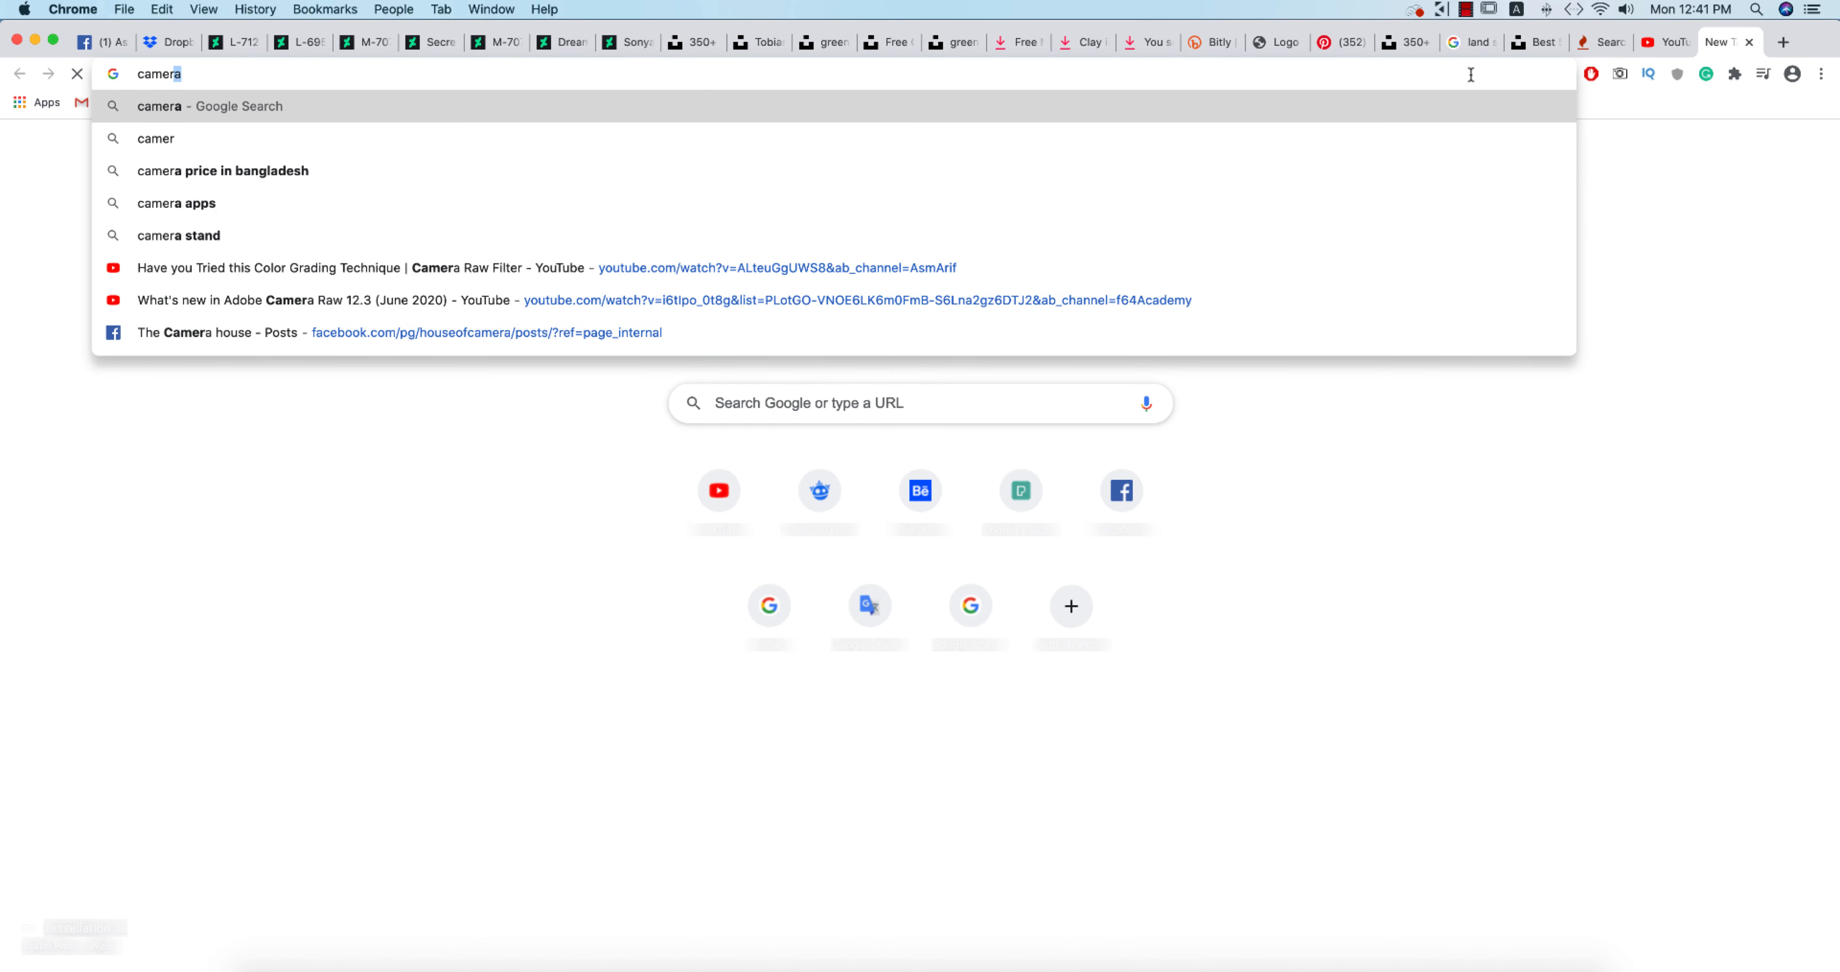
type("a raw")
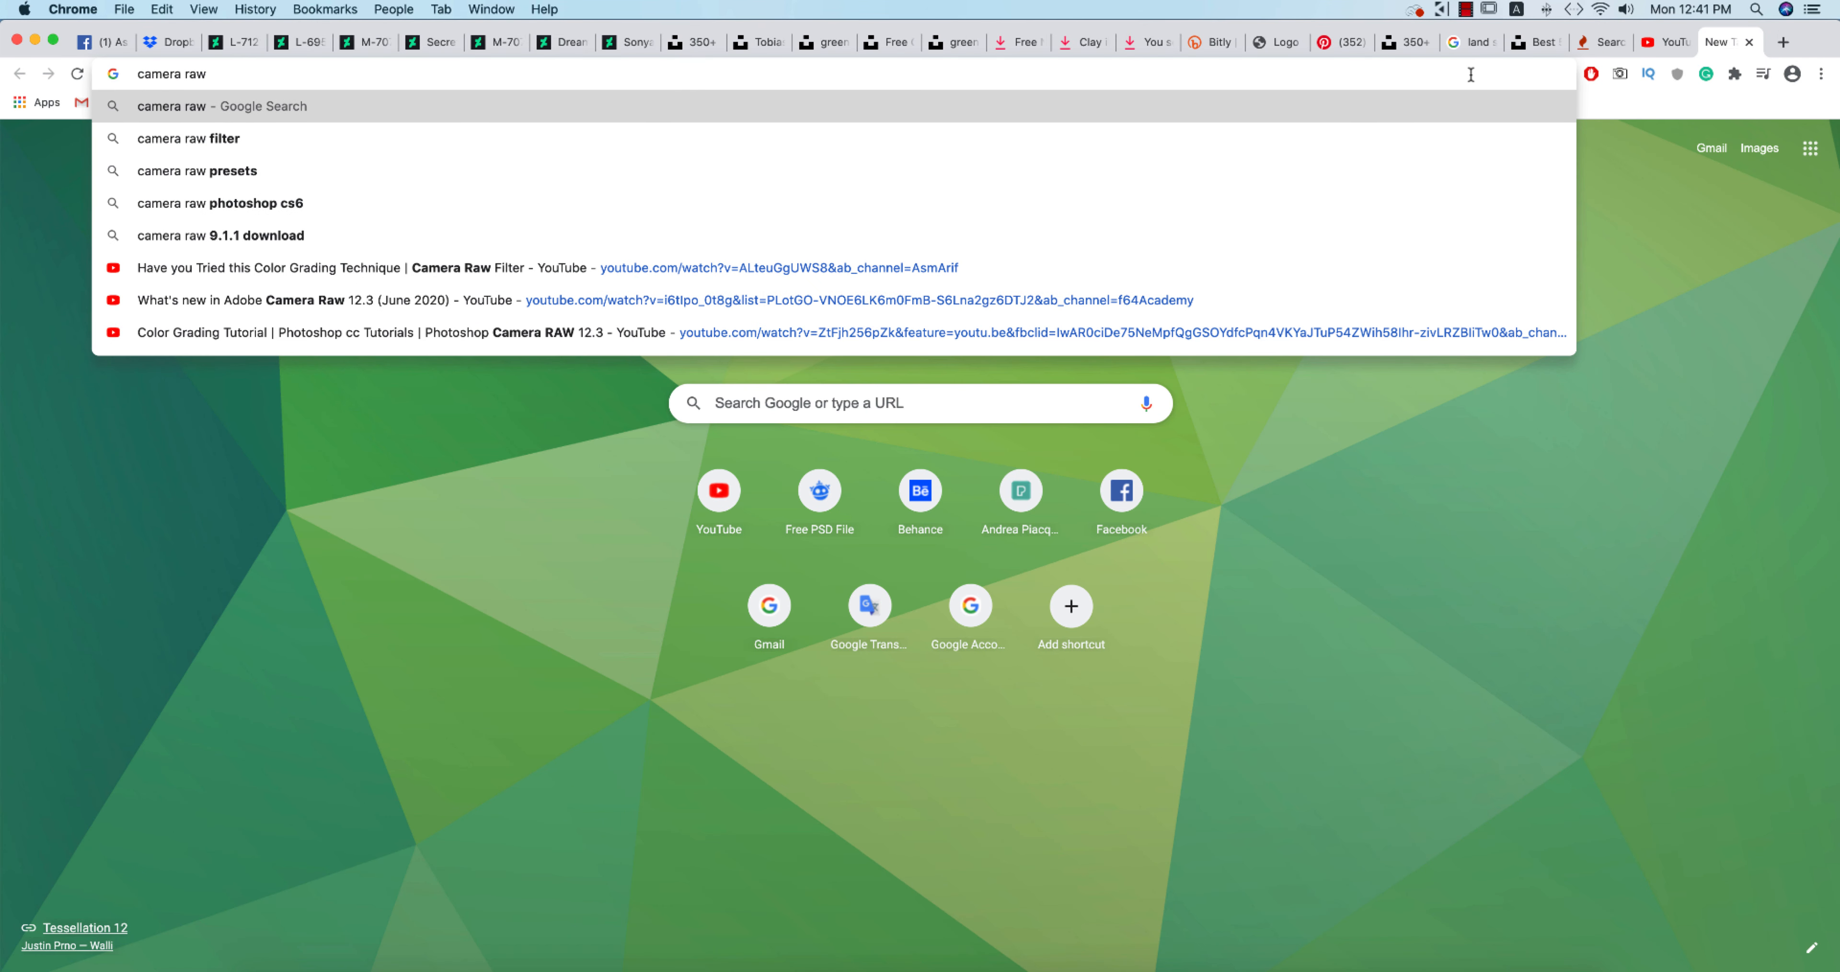
key("Down")
key("Return")
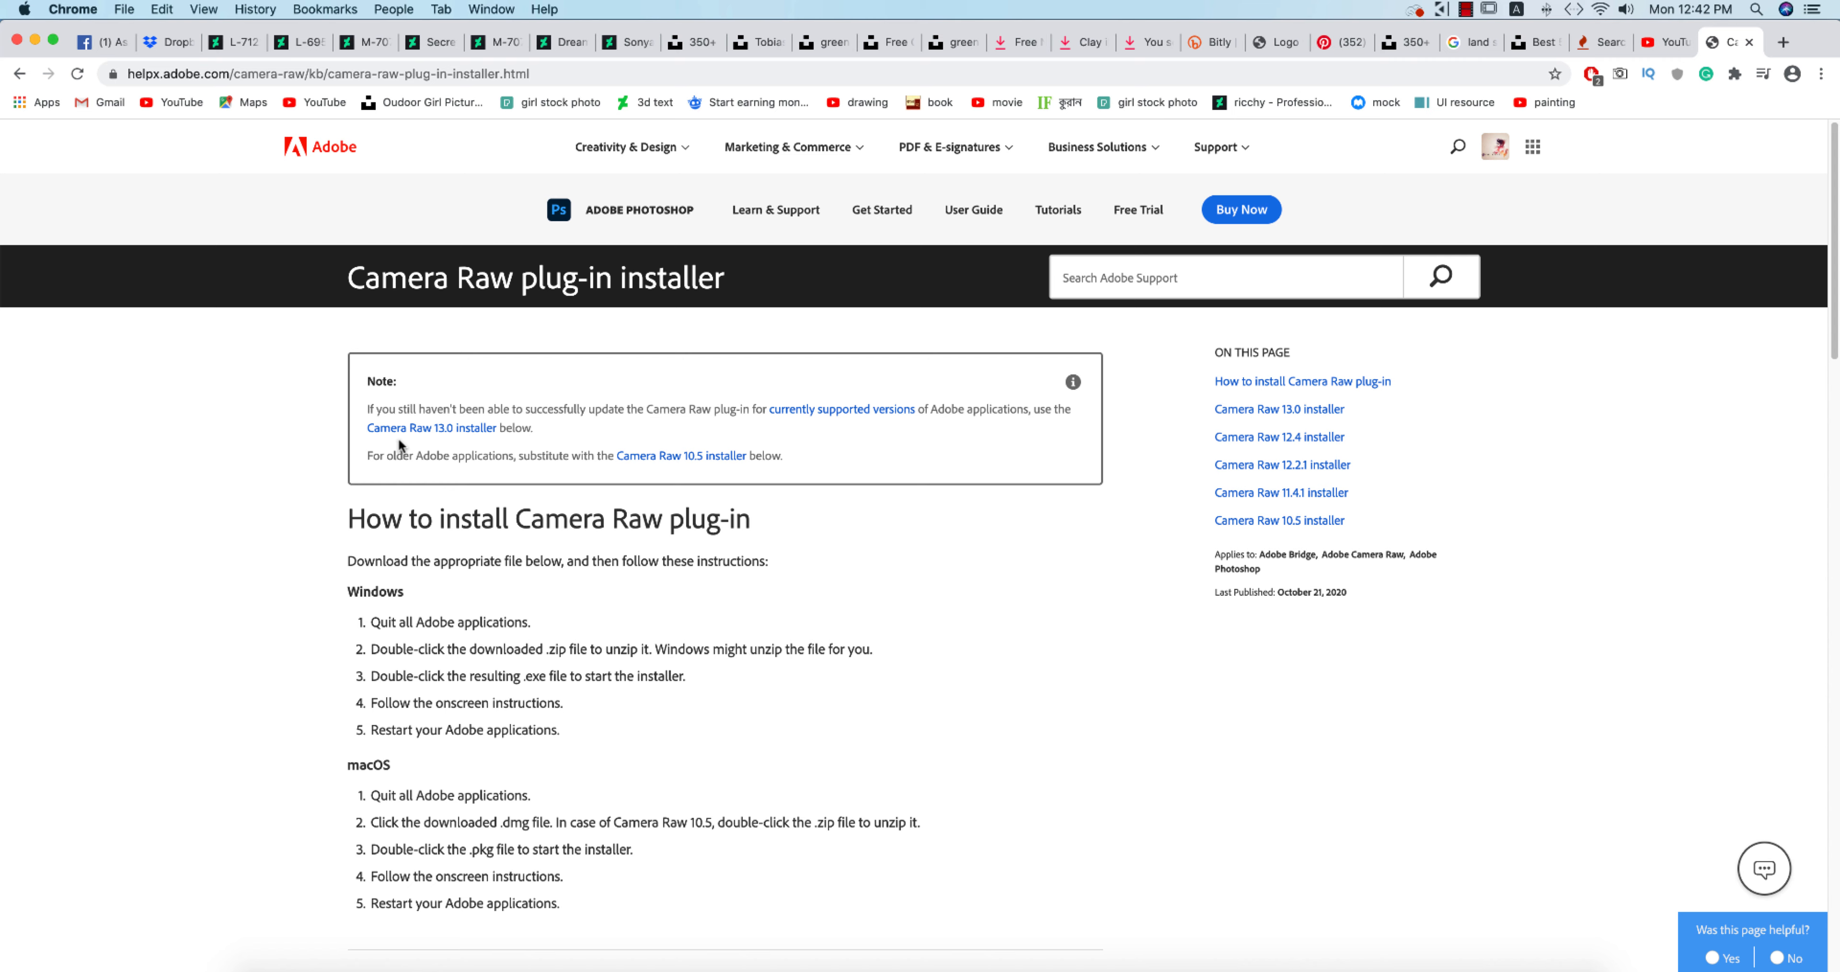
Jump to the Camera Raw 13.0 installer section, select the page address, and switch back to the portrait in Photoshop.
left_click(423, 432)
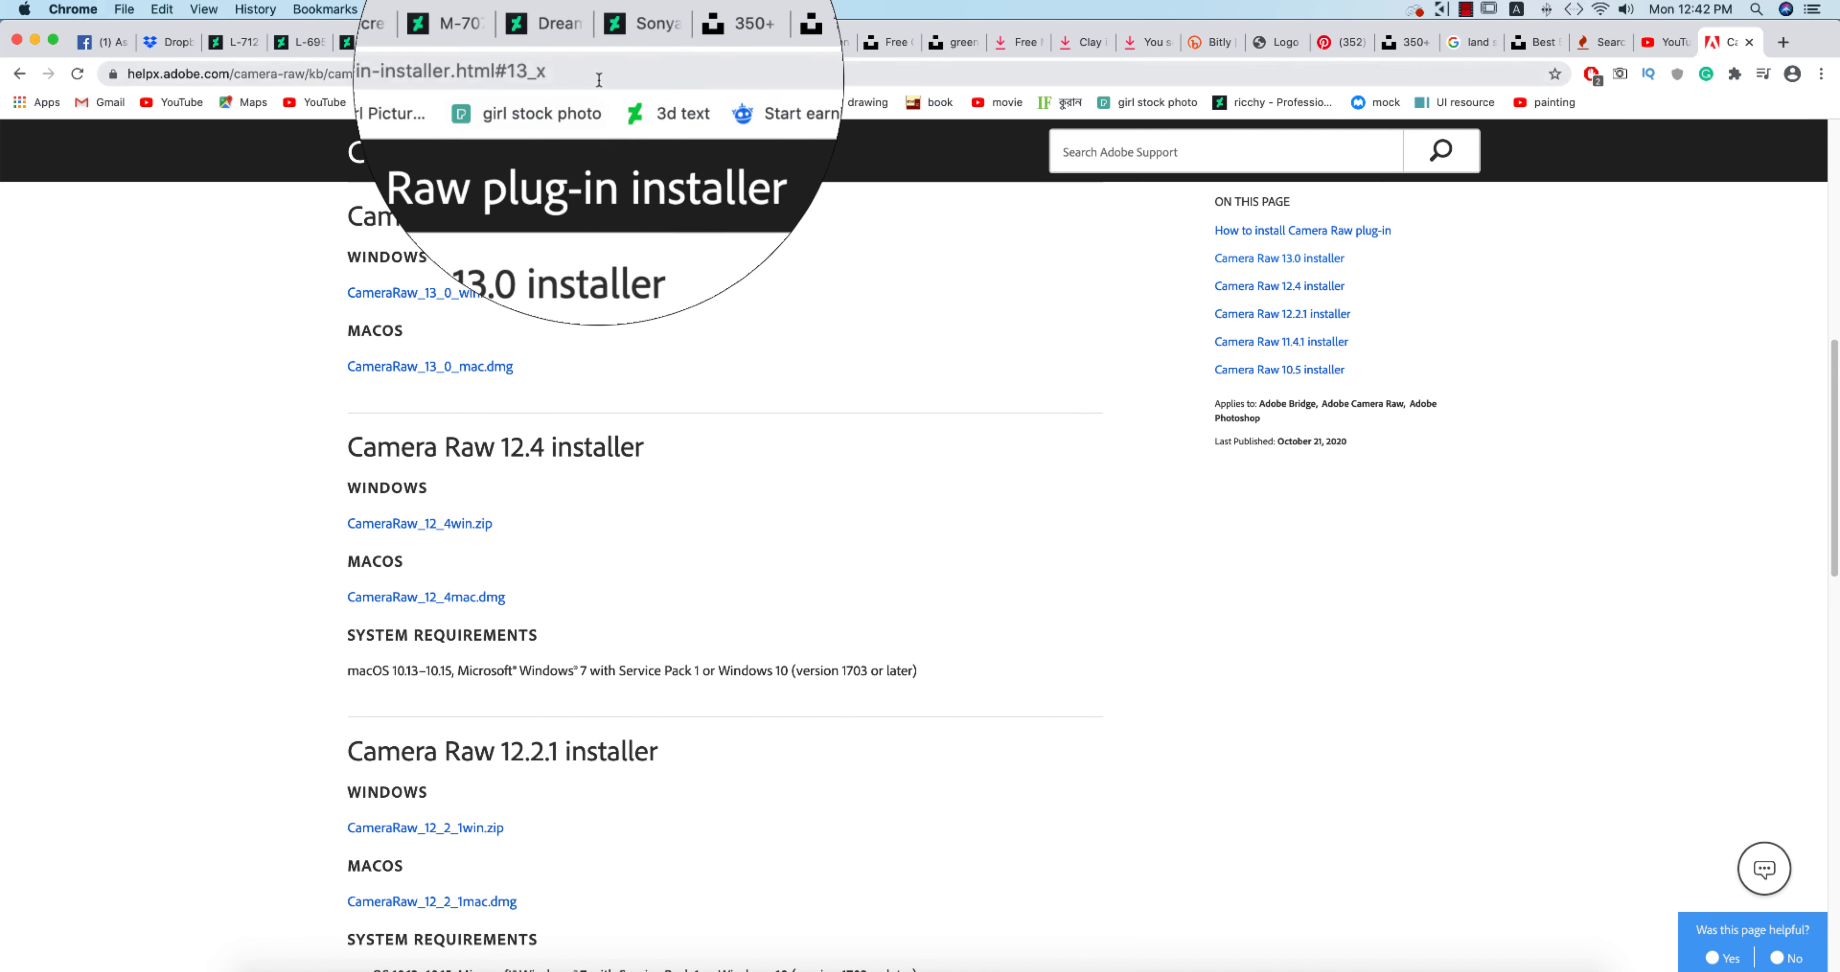
left_click(600, 77)
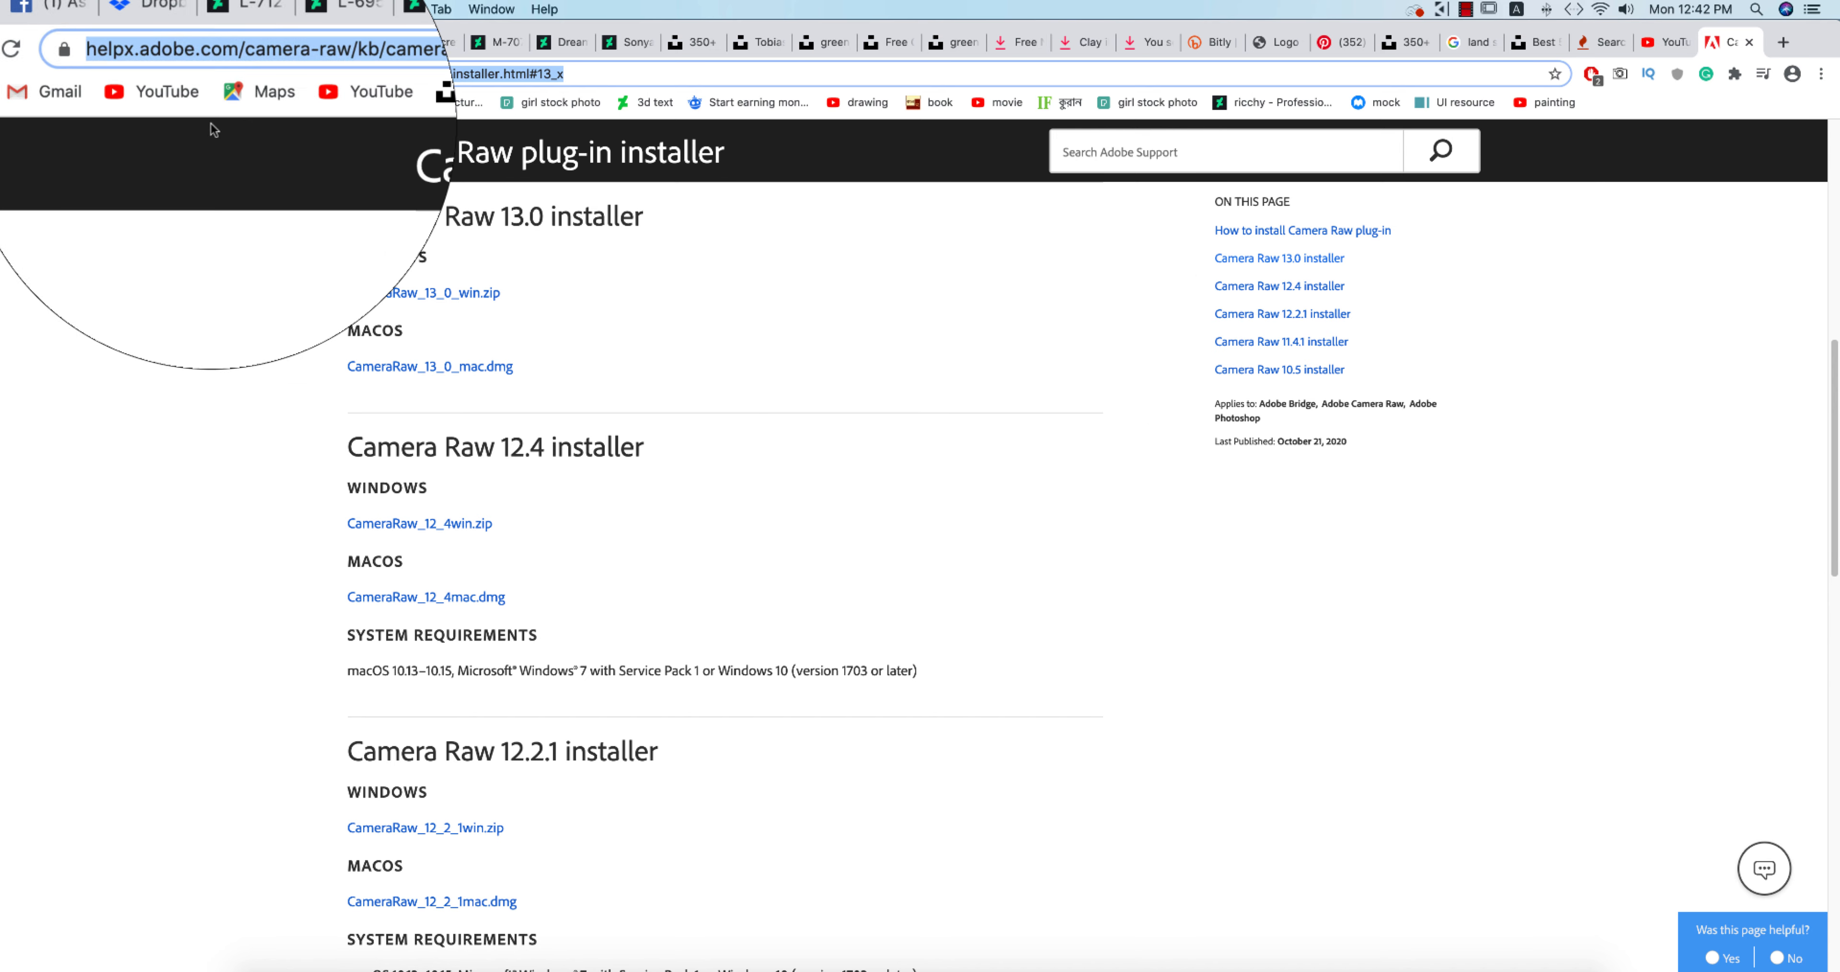
left_click(34, 41)
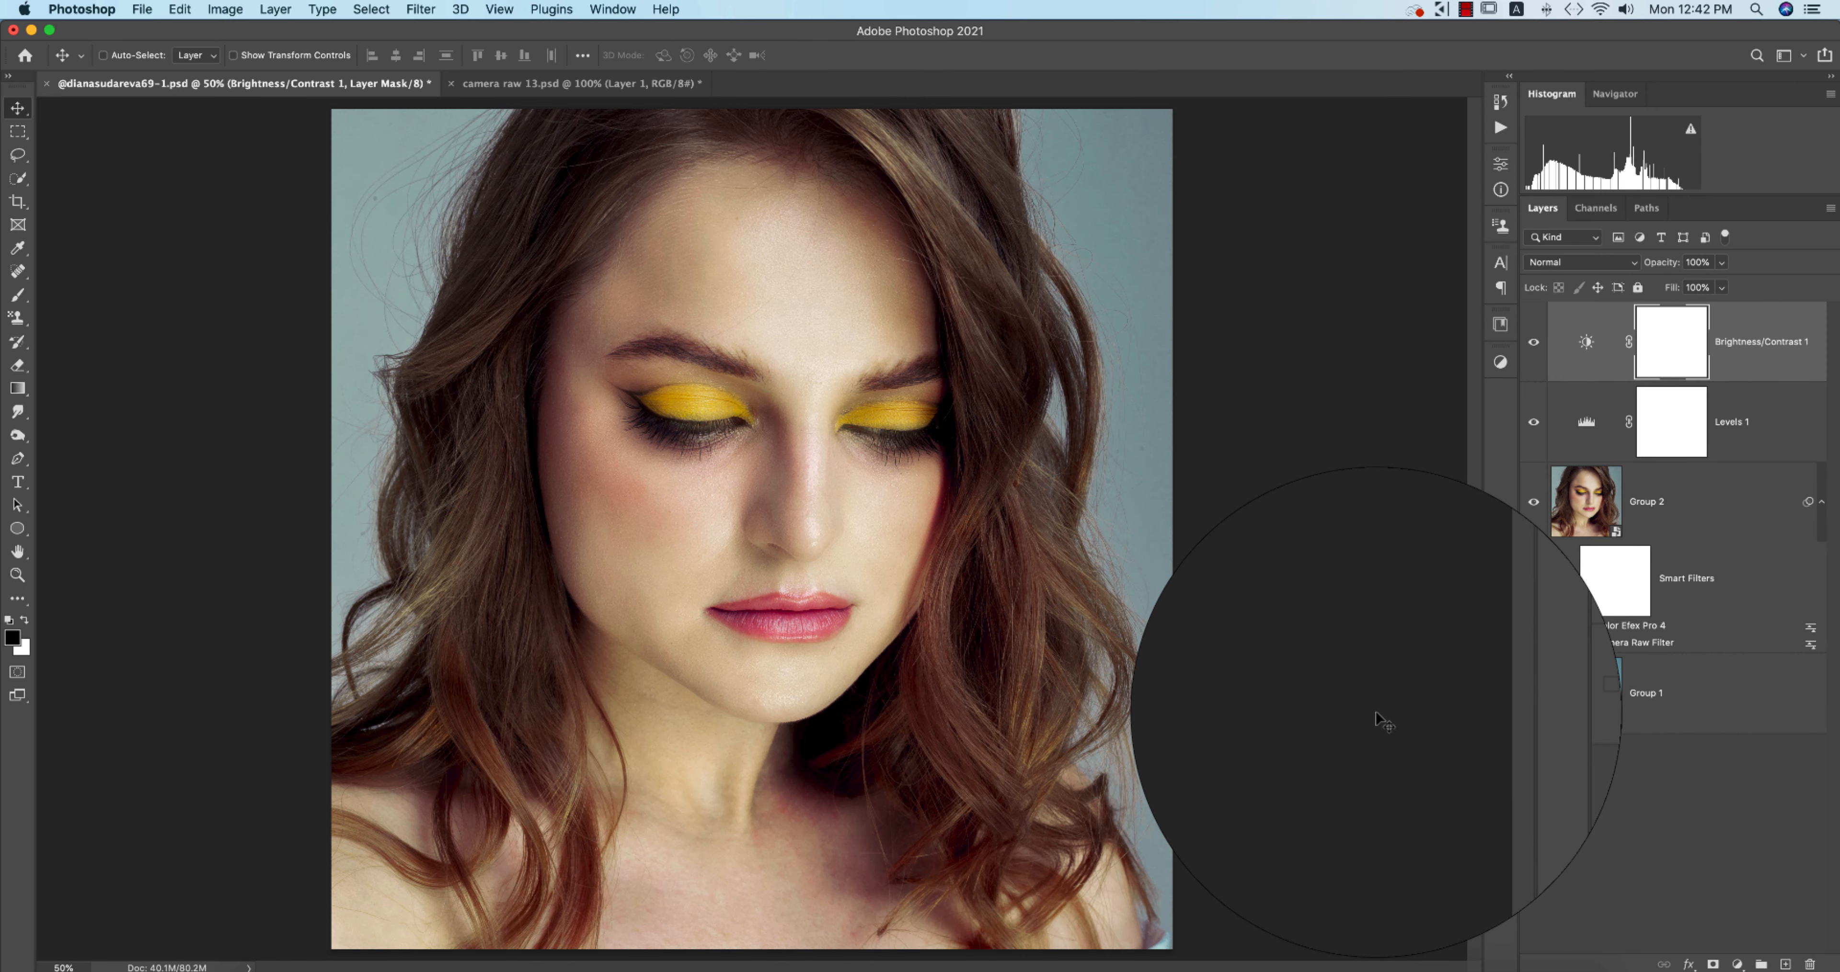